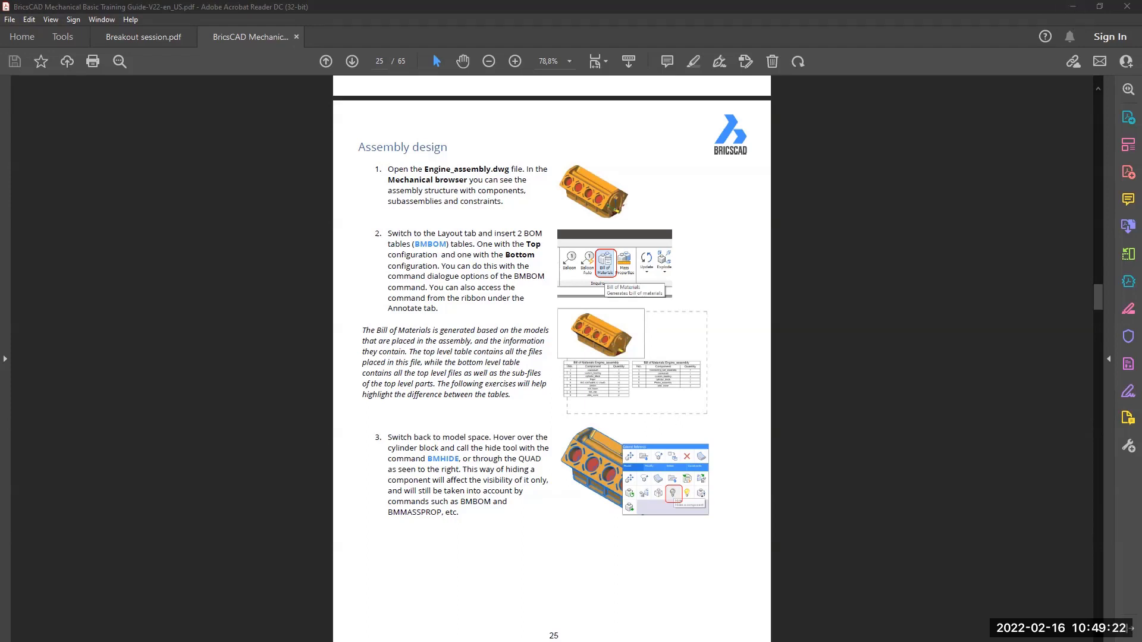
Switch to BricsCAD and open Engine_assembly.dwg from the Starter Files folder of 5_Assembly design
key("alt+Tab")
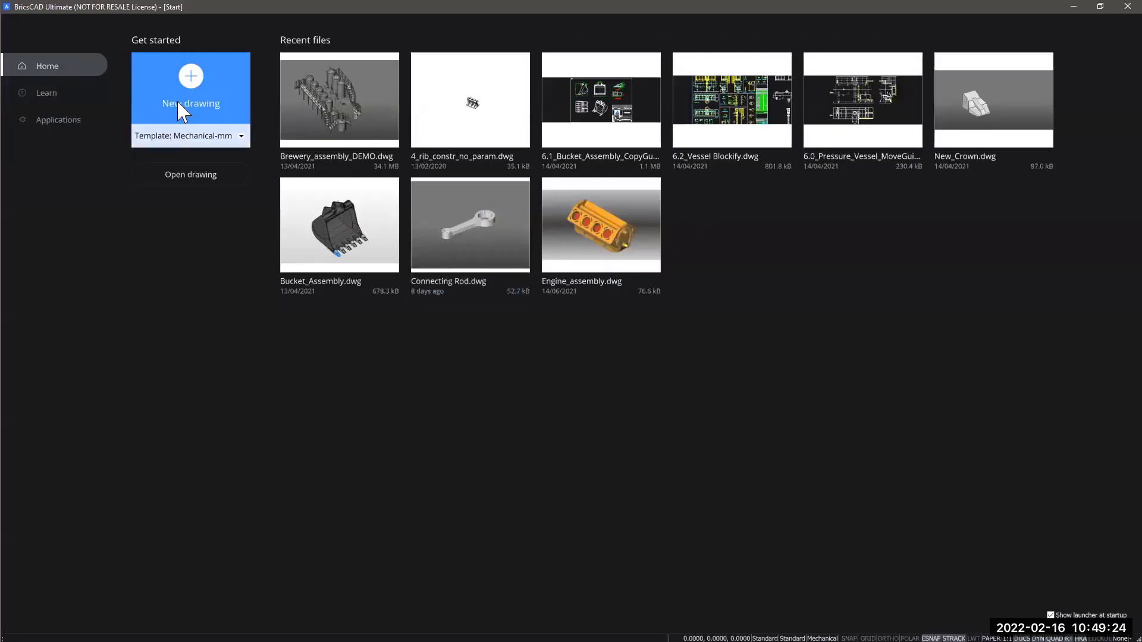
left_click(189, 177)
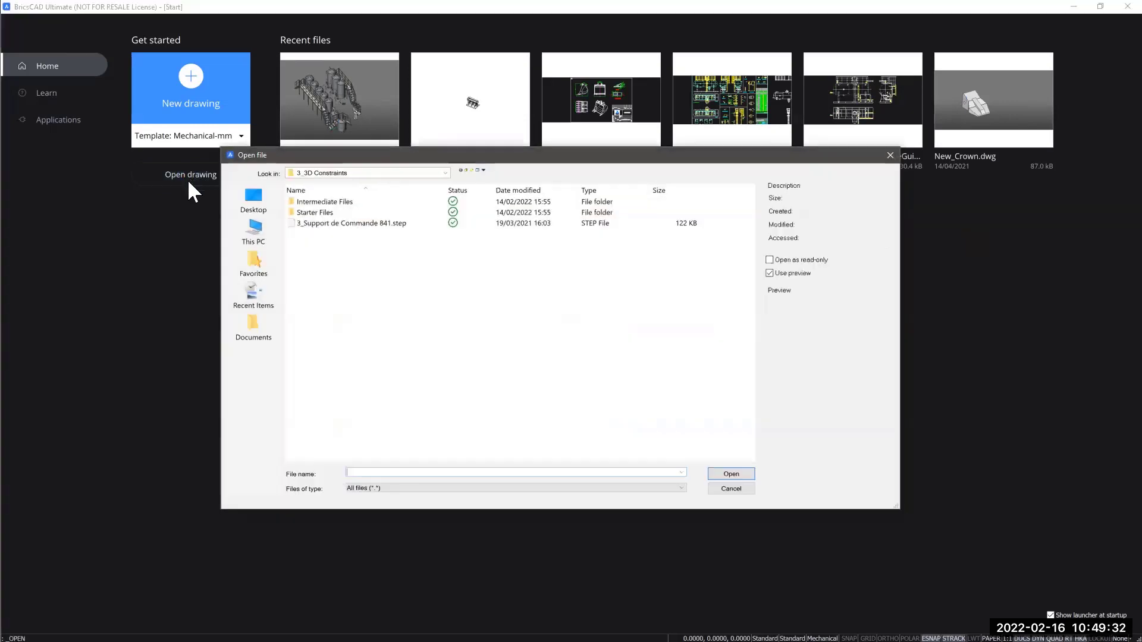
left_click(466, 171)
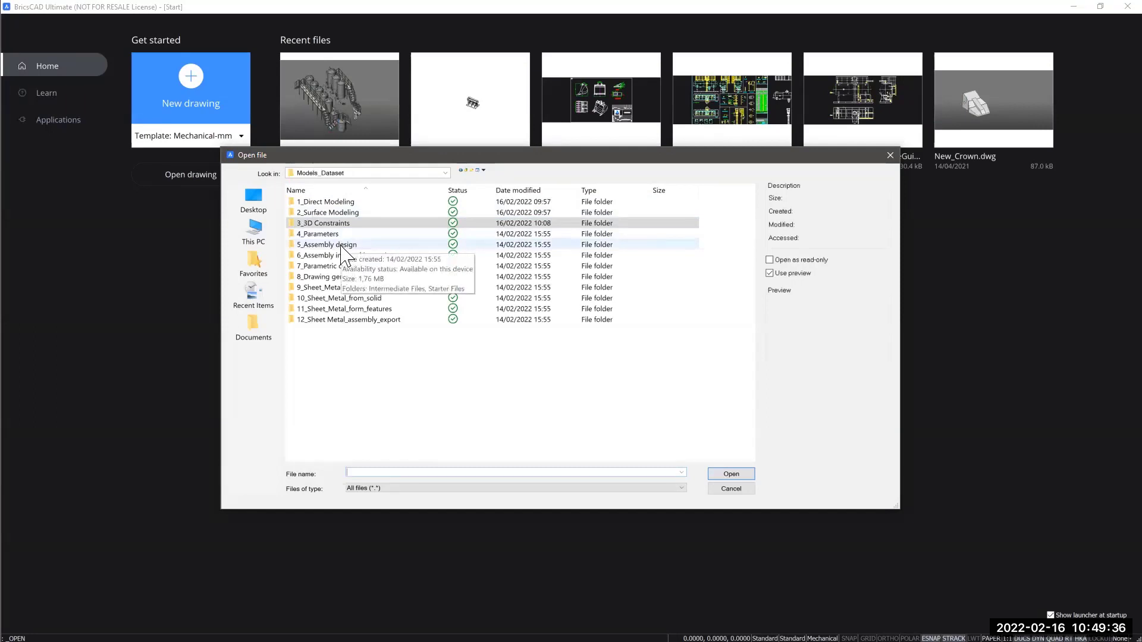
double_click(341, 245)
double_click(335, 213)
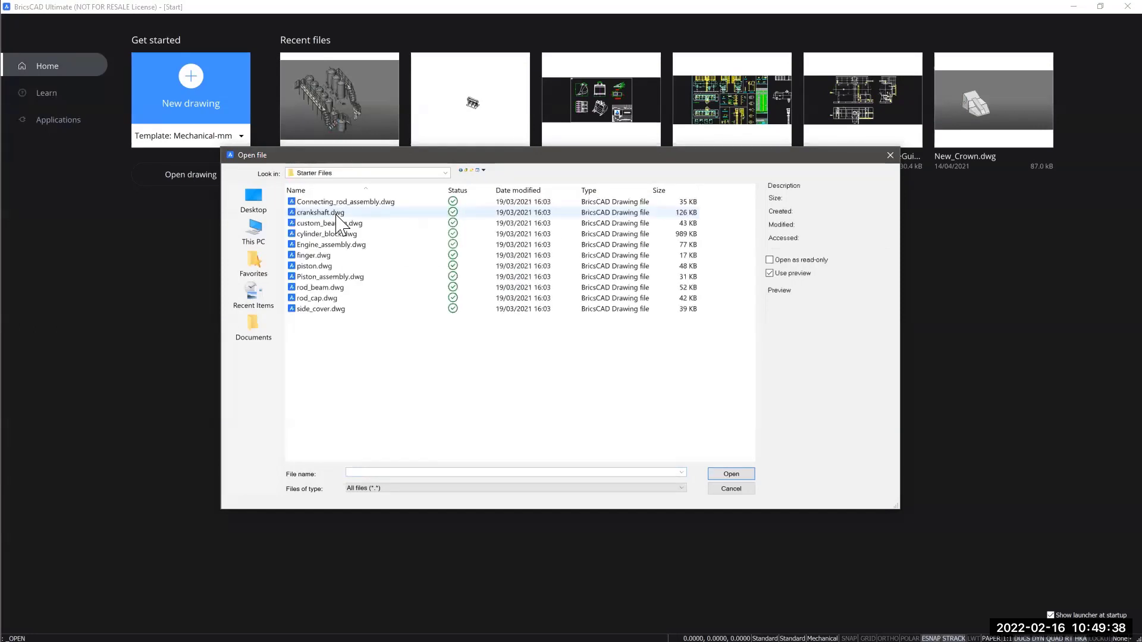
left_click(347, 245)
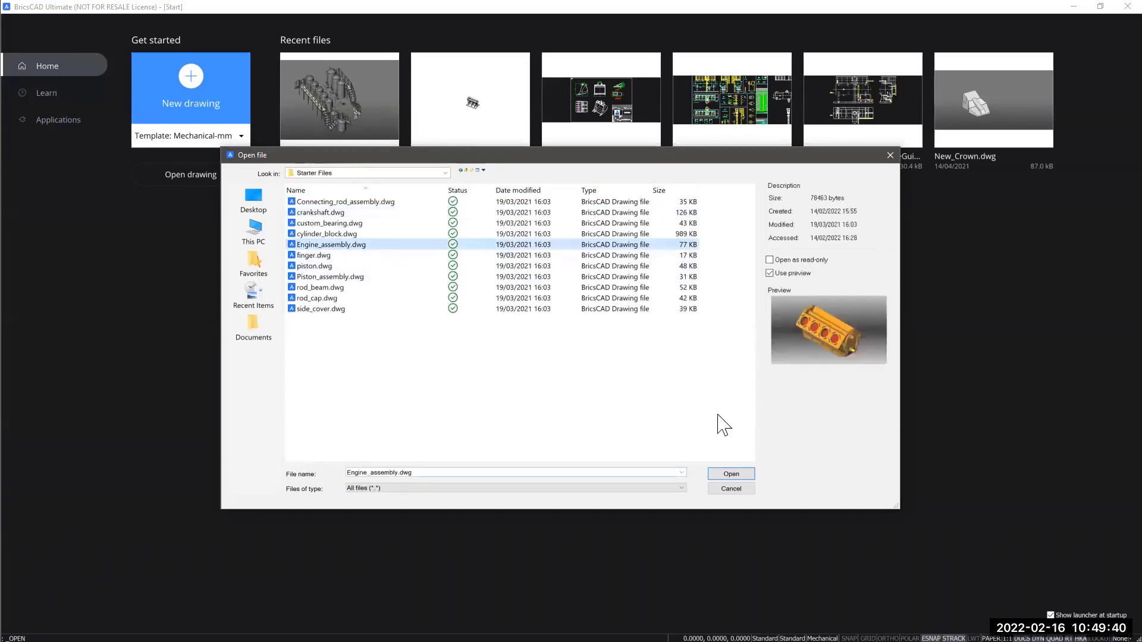
left_click(733, 475)
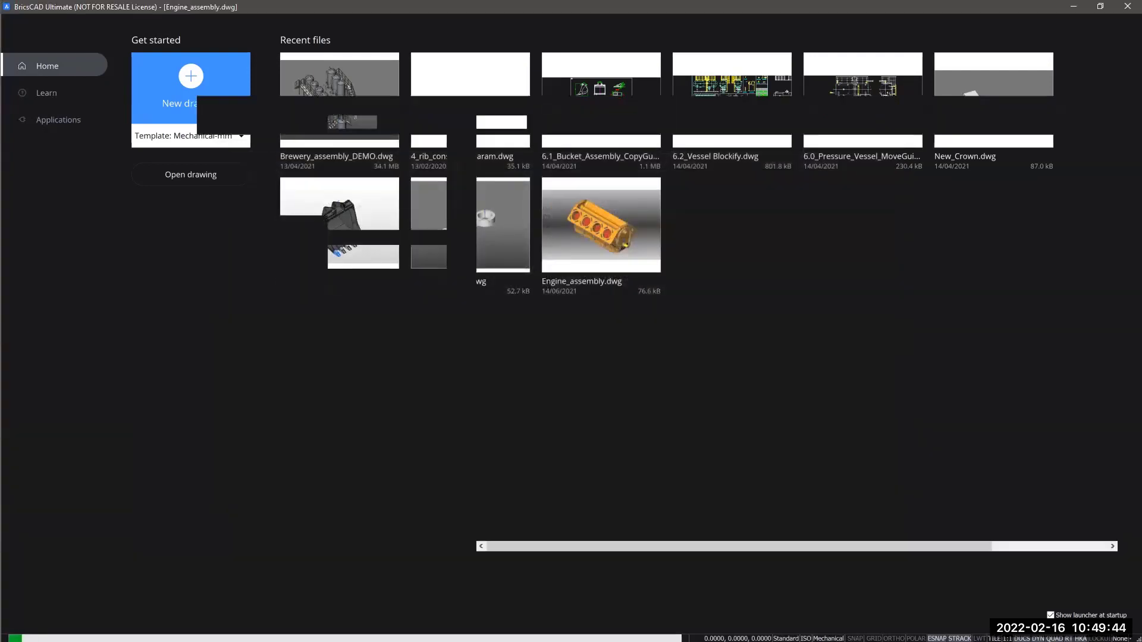
key("alt+Tab")
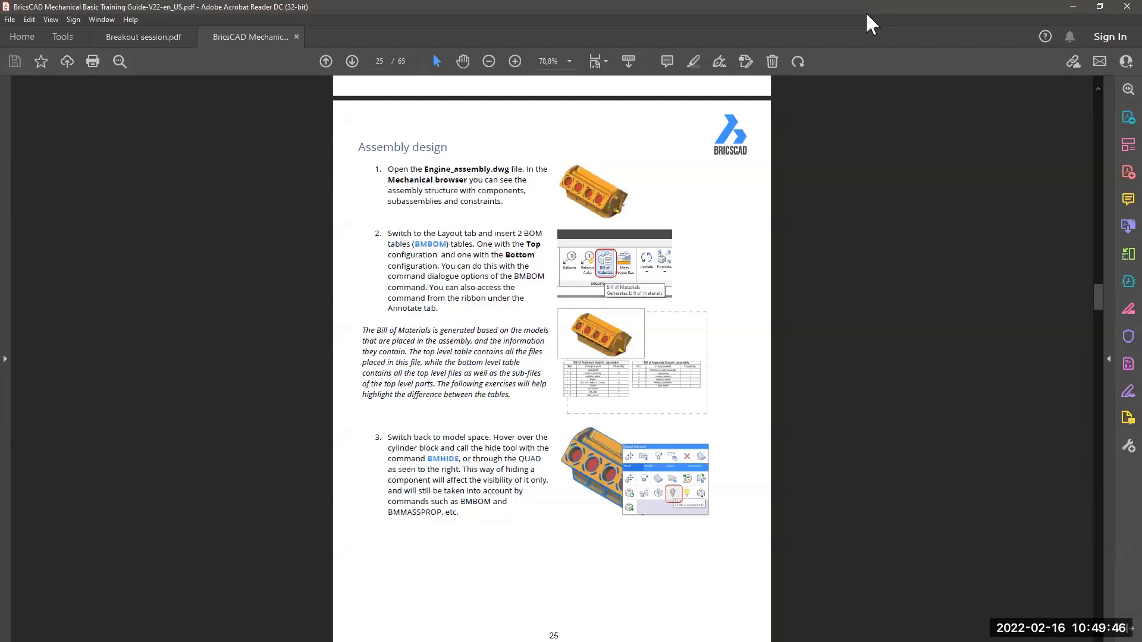
key("alt+Tab")
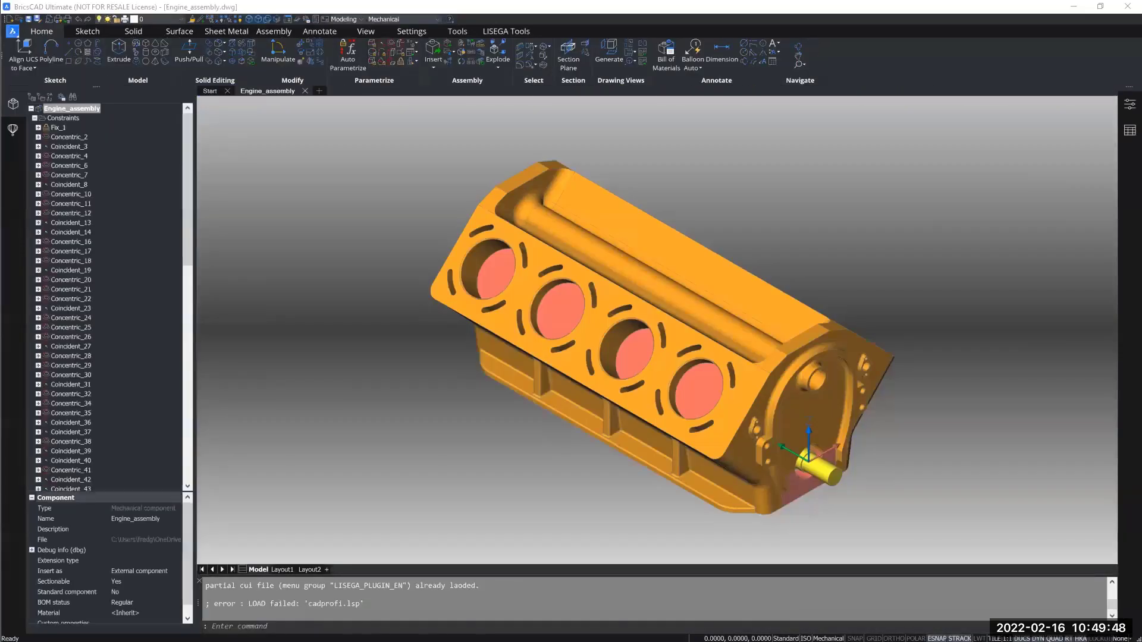
Widen the Mechanical Browser slightly and go through the assembly's constraints down to its components
middle_click_drag(926, 402, 872, 387)
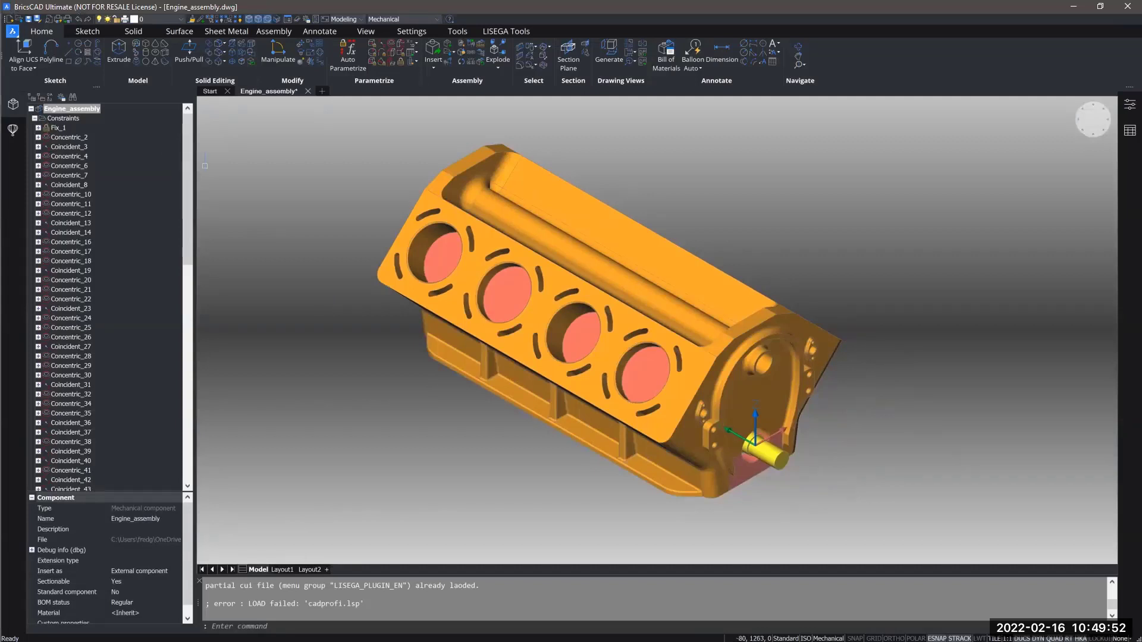
left_click_drag(194, 166, 215, 167)
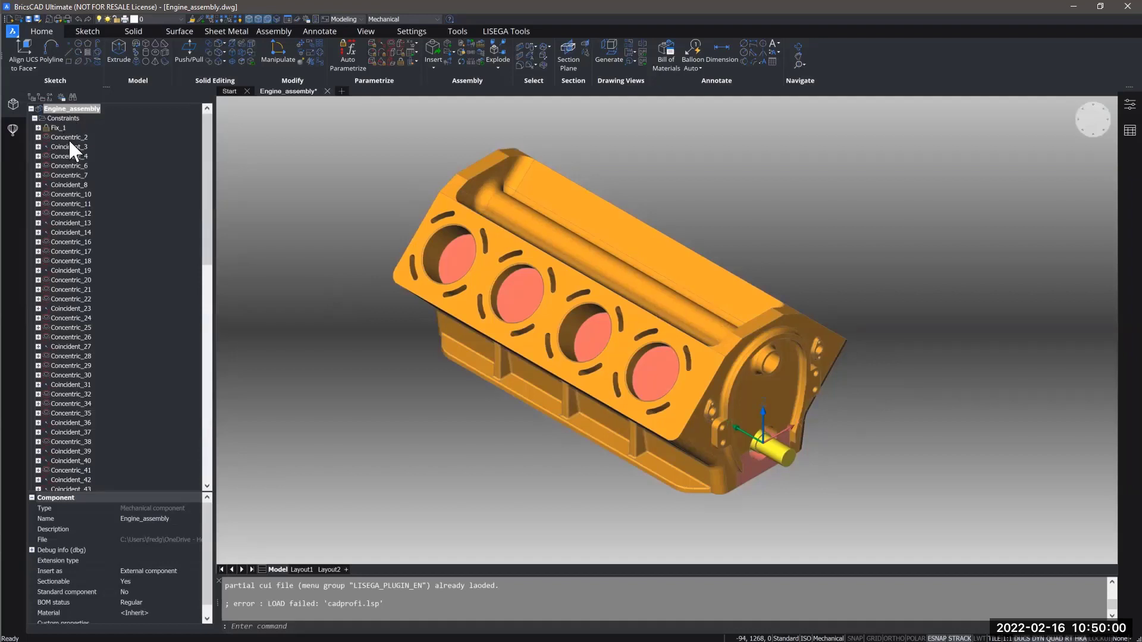
scroll(206, 169, "down", 2)
left_click_drag(204, 173, 201, 315)
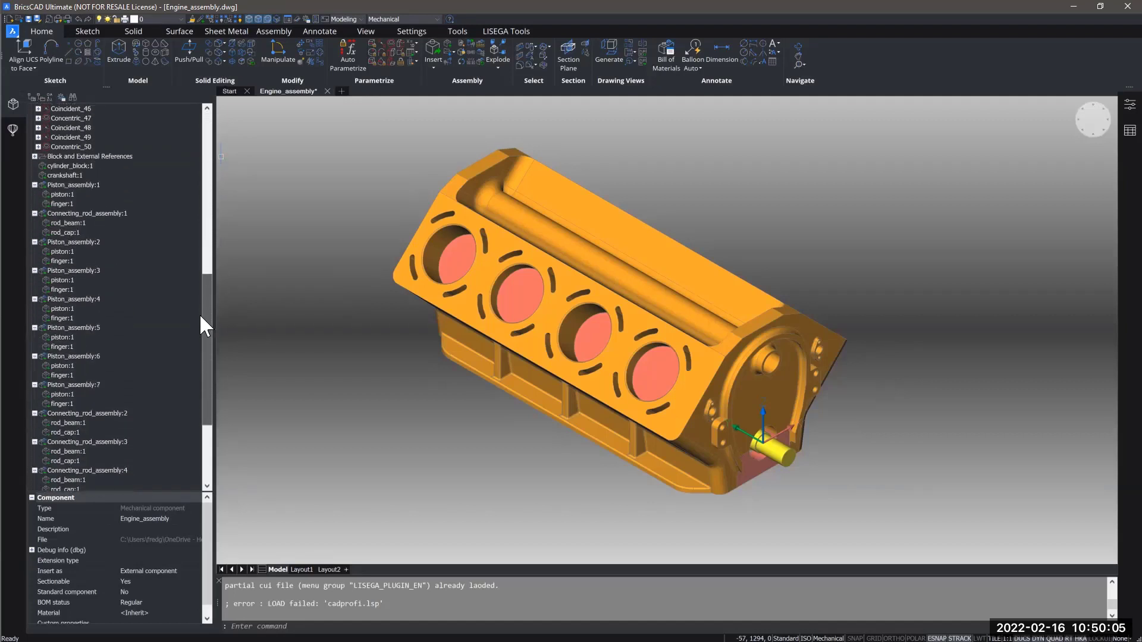
Hide the cylinder_block:1 component of the engine assembly
left_click(73, 154)
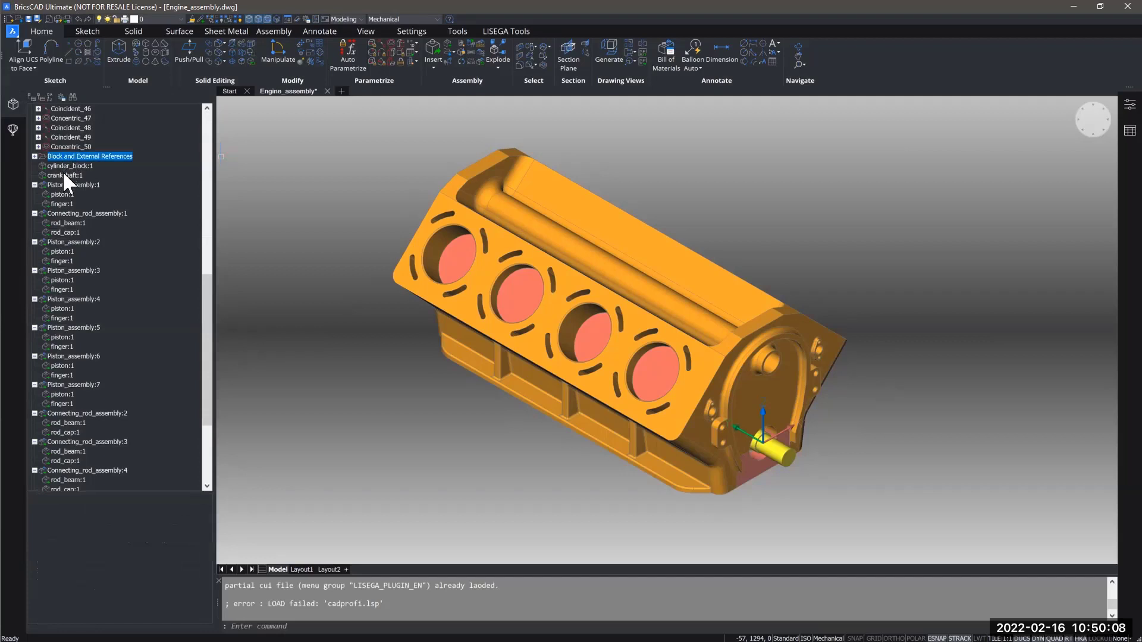
left_click(66, 166)
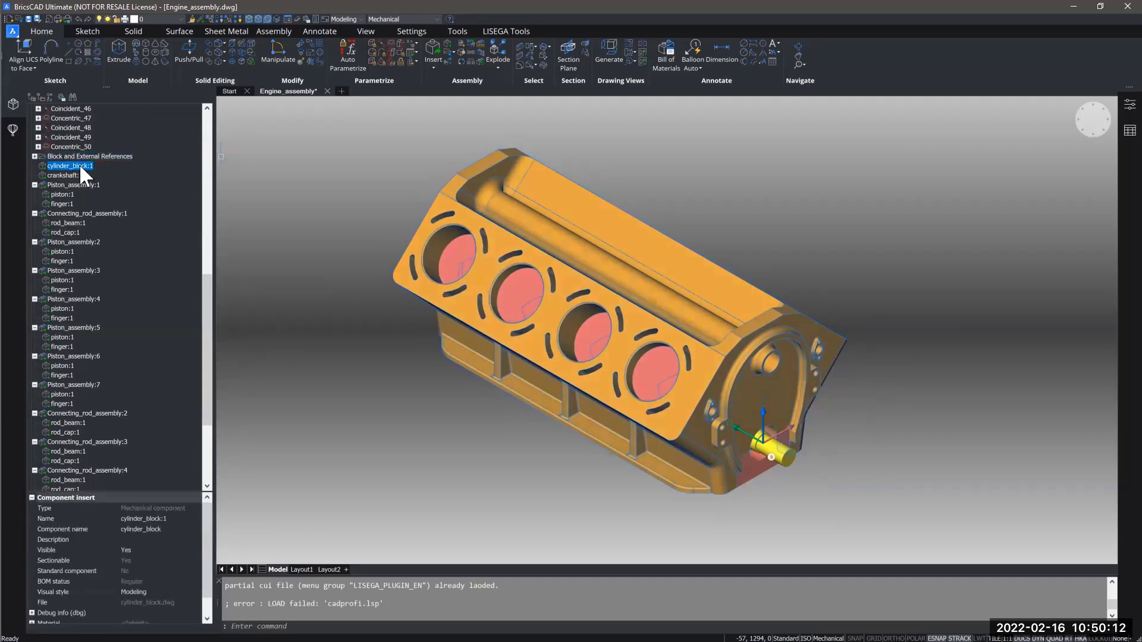
right_click(70, 167)
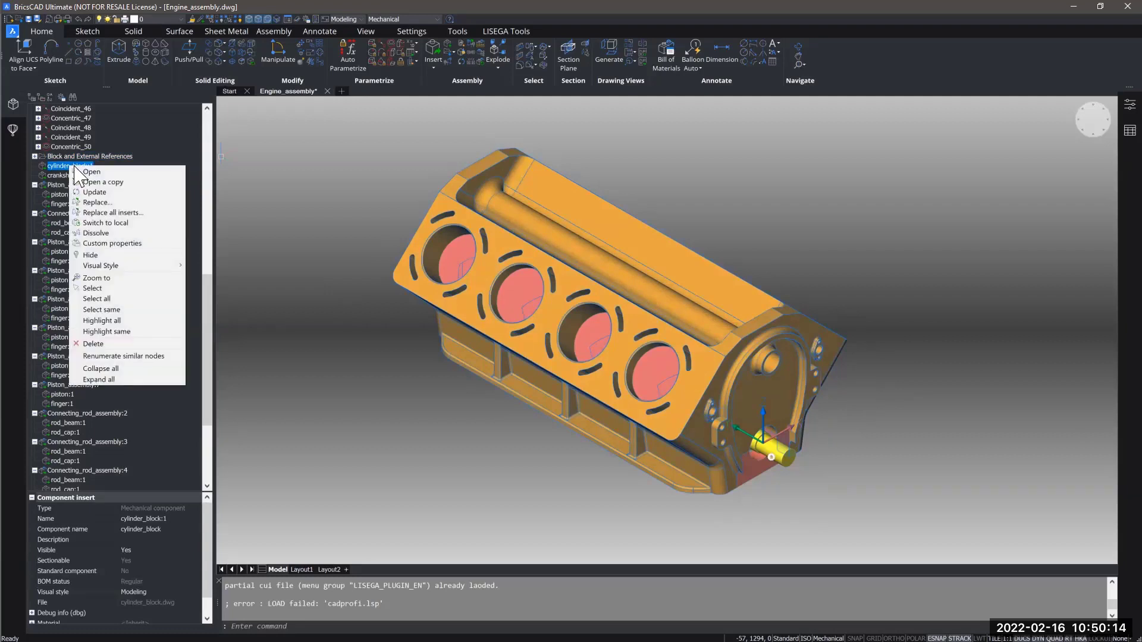
left_click(94, 254)
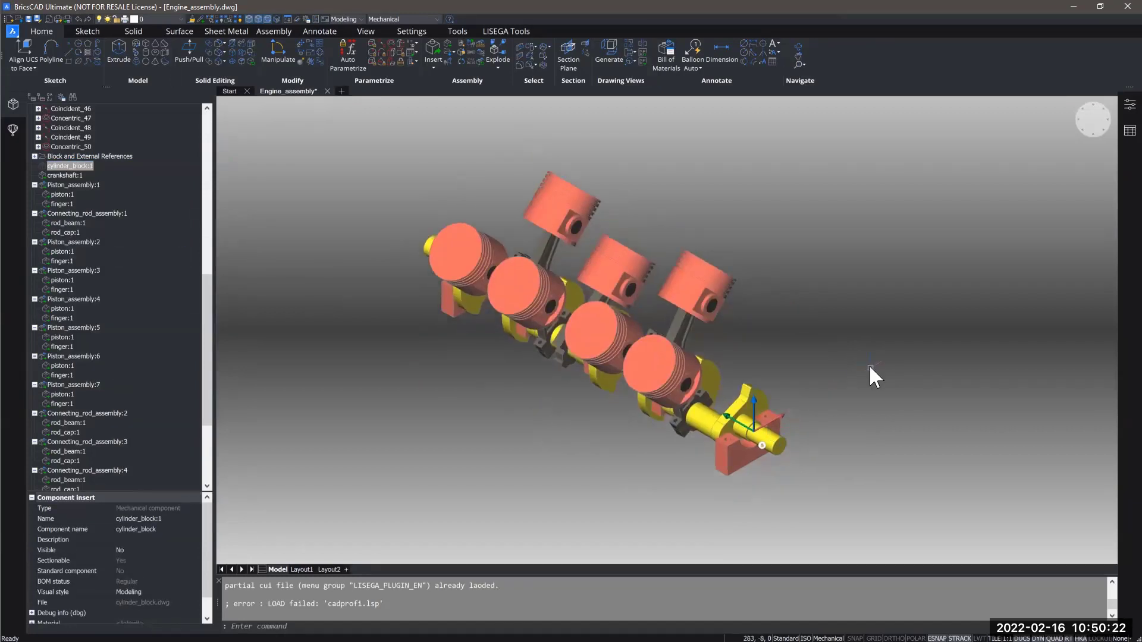
Examine the assembly structure by highlighting the crankshaft, Piston_assembly:1 with its parts, and Connecting_rod_assembly:1, and review the remaining components
middle_click_drag(868, 365, 130, 194, "shift")
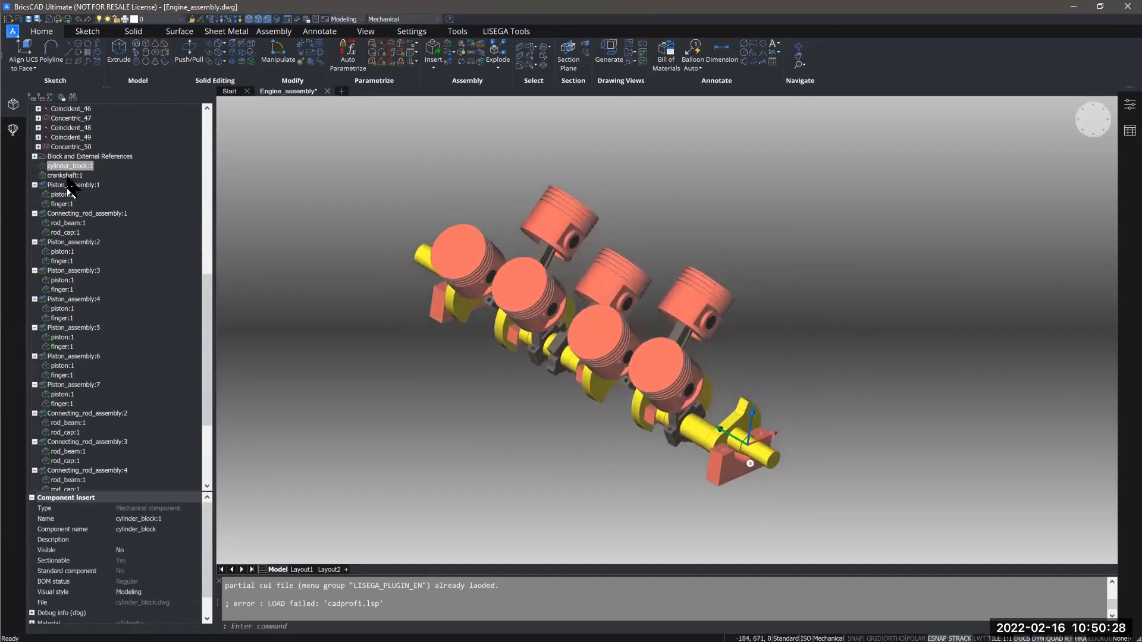
scroll(70, 182, "down", 2)
scroll(70, 178, "down", 4)
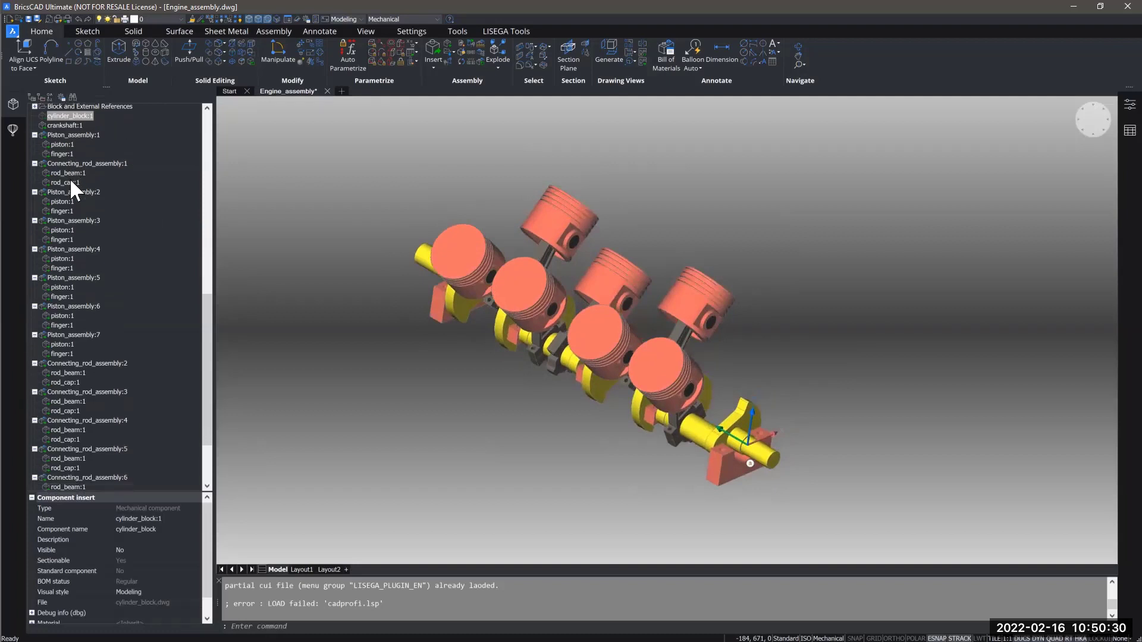
scroll(70, 161, "up", 4)
scroll(71, 151, "up", 1)
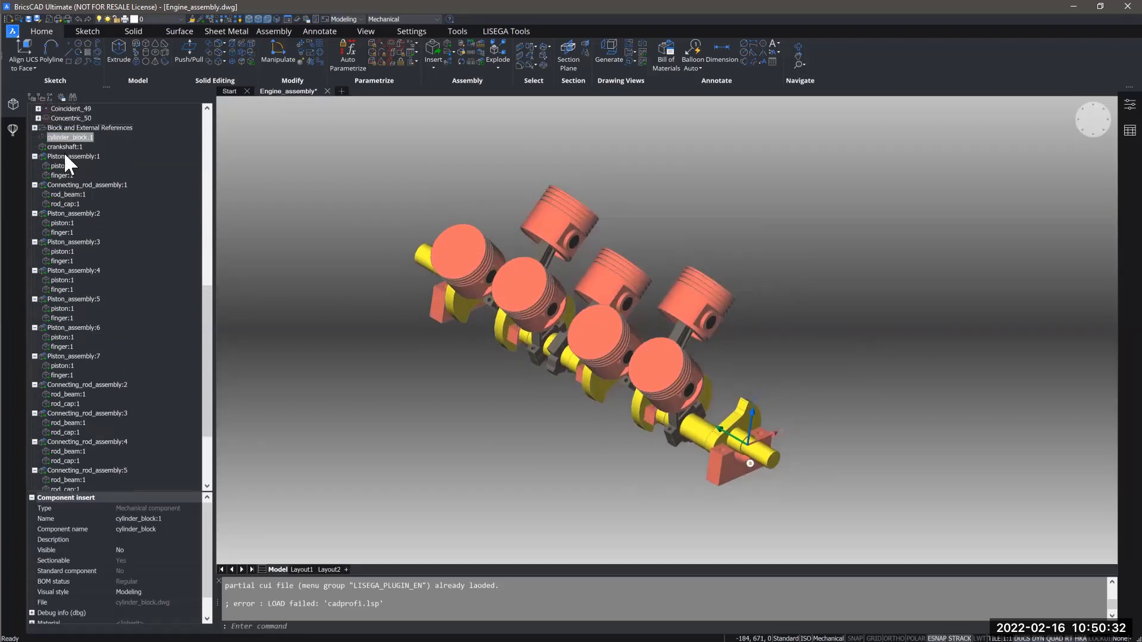
left_click(65, 147)
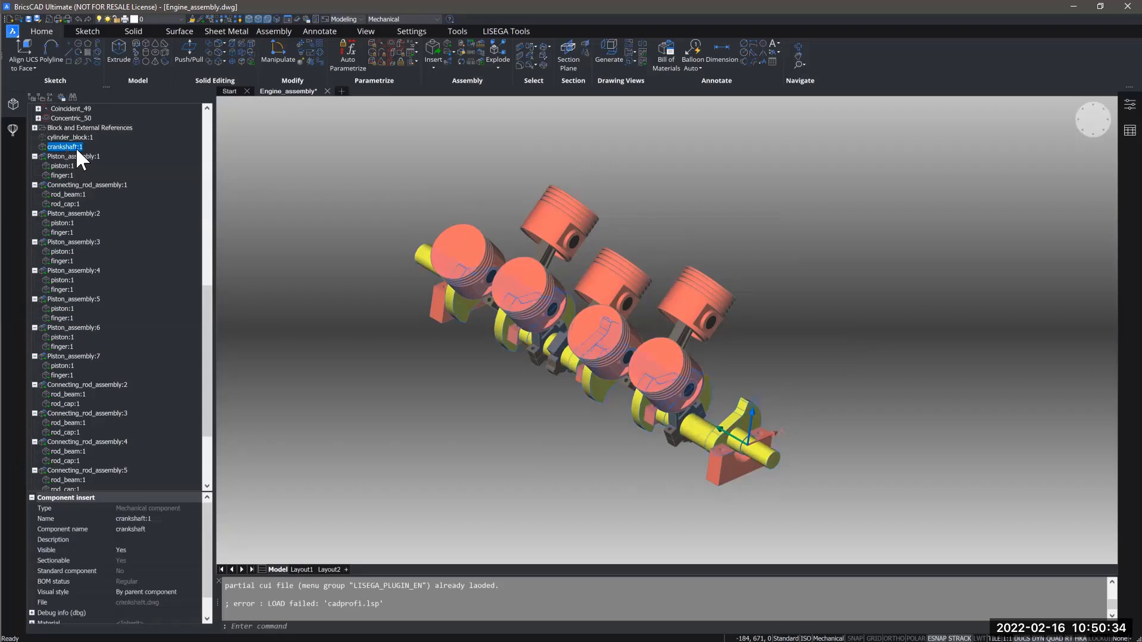
left_click(66, 156)
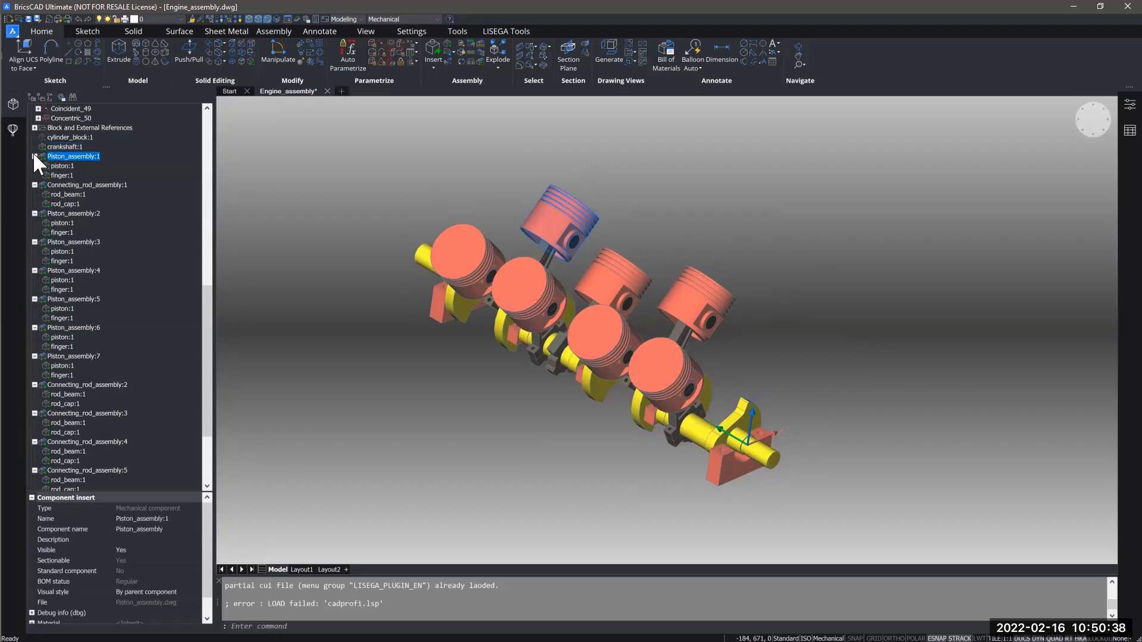
left_click(35, 156)
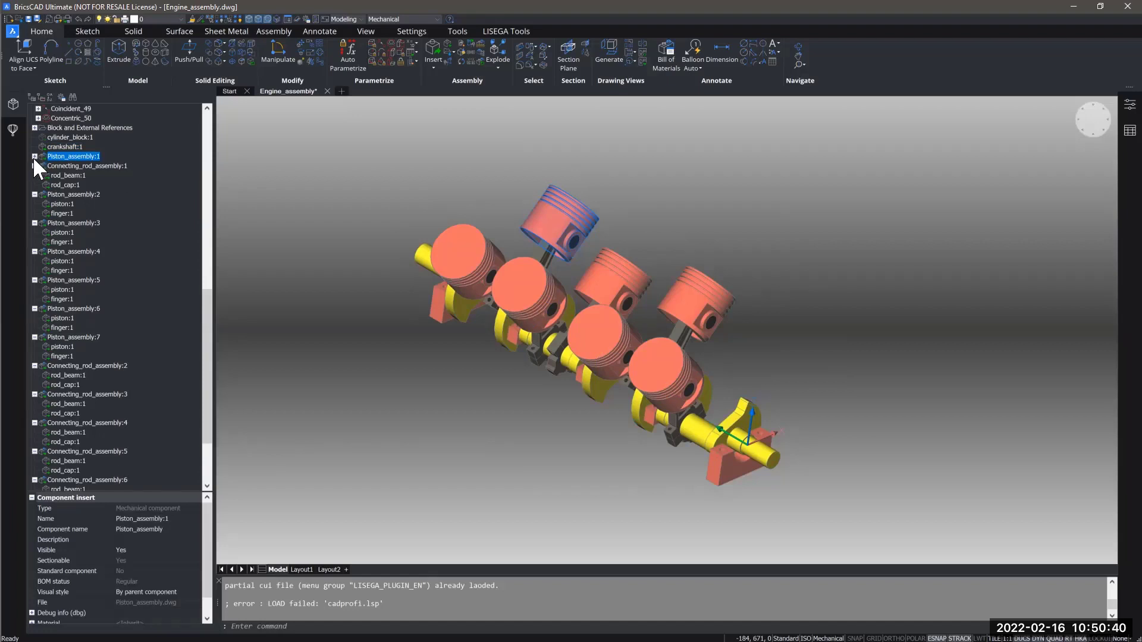
left_click(35, 156)
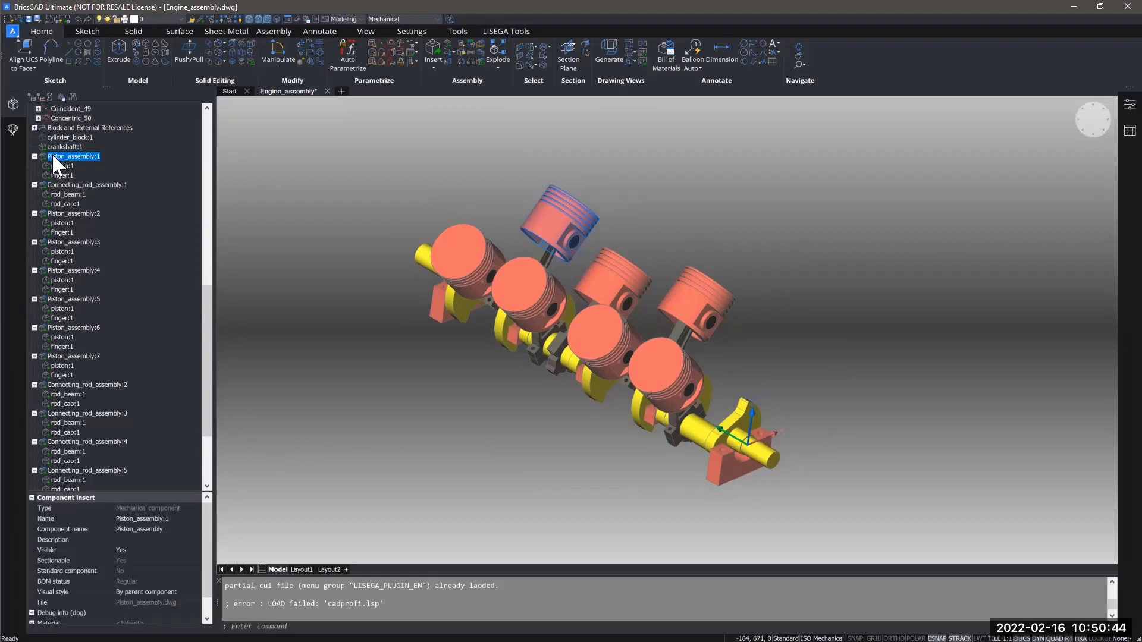
left_click(61, 165)
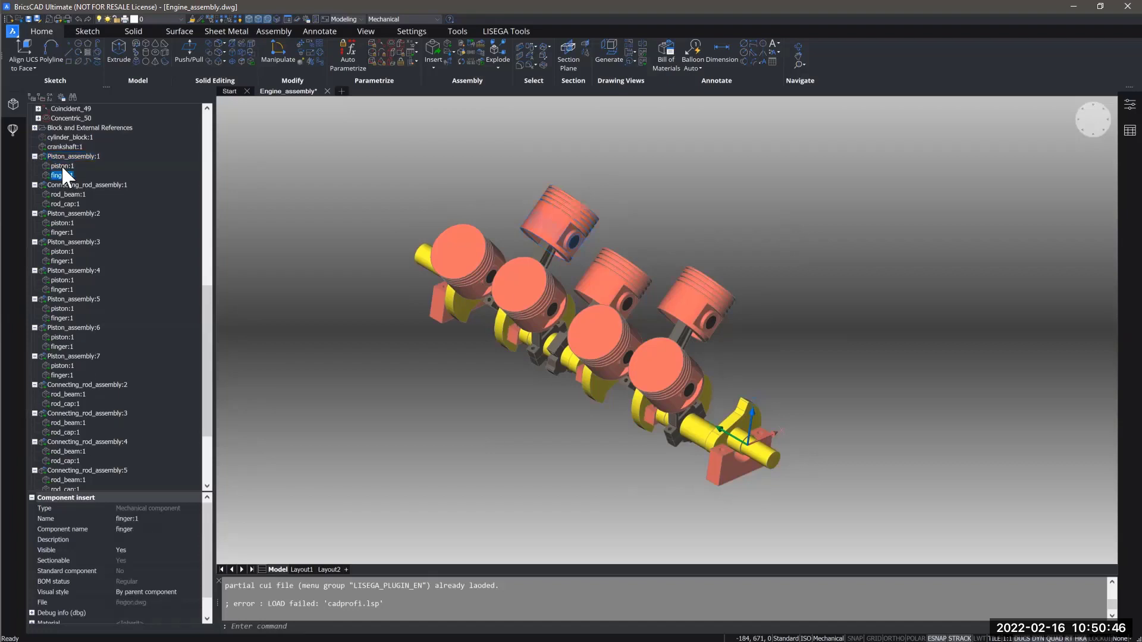
left_click(61, 185)
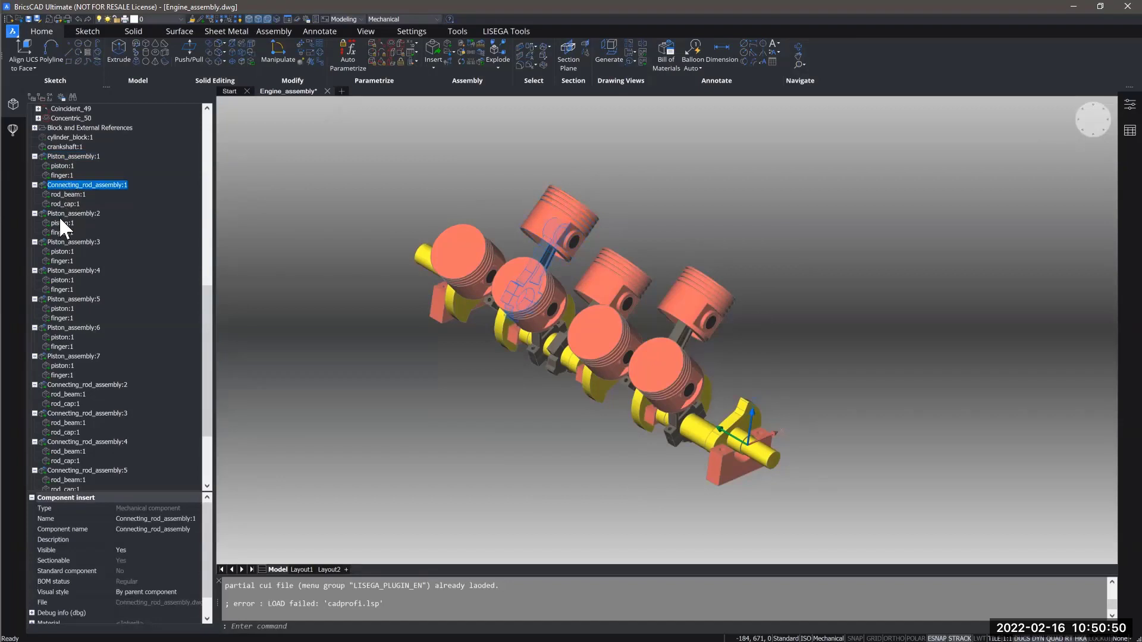
scroll(59, 217, "down", 4)
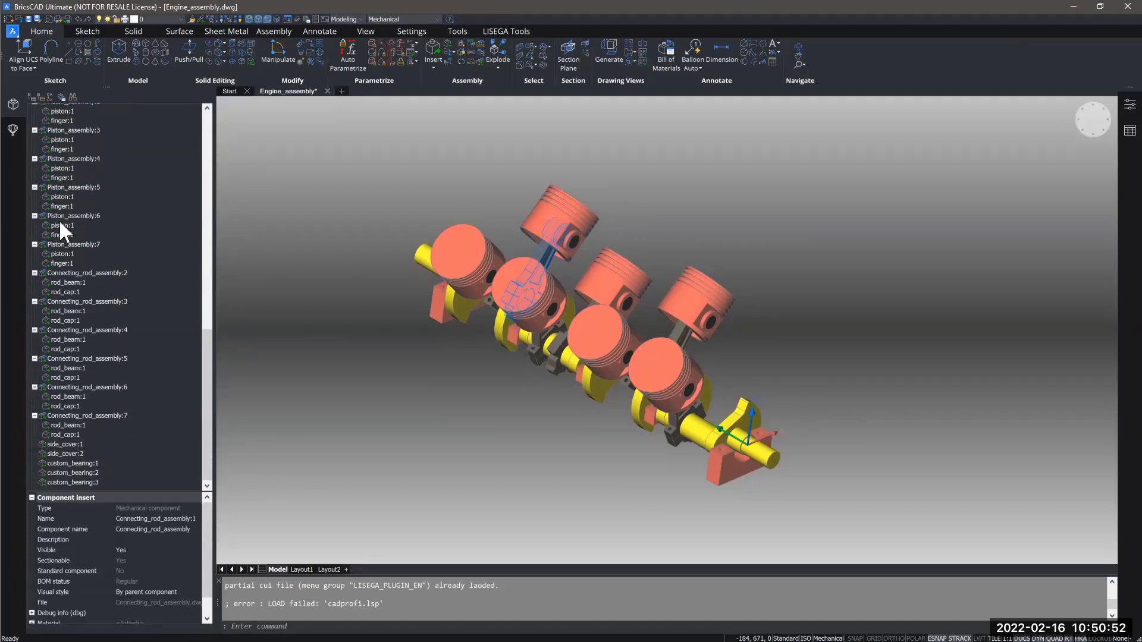
scroll(60, 222, "up", 4)
scroll(59, 219, "up", 4)
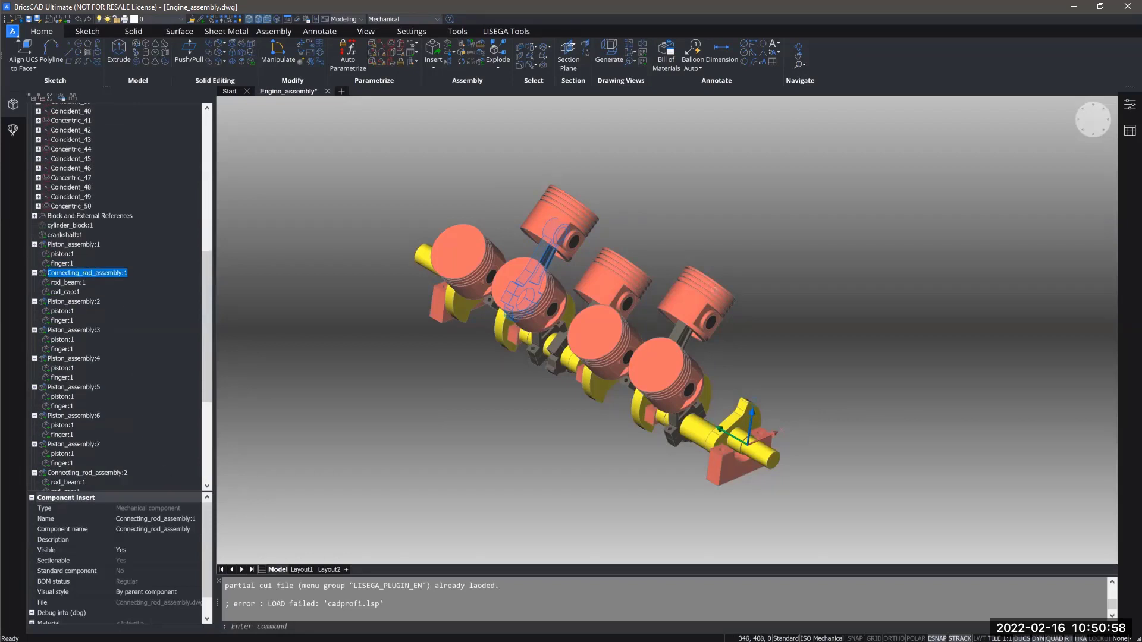
Clear the component selection and collapse the Constraints group in the assembly structure
middle_click_drag(823, 341, 816, 331)
key("Escape")
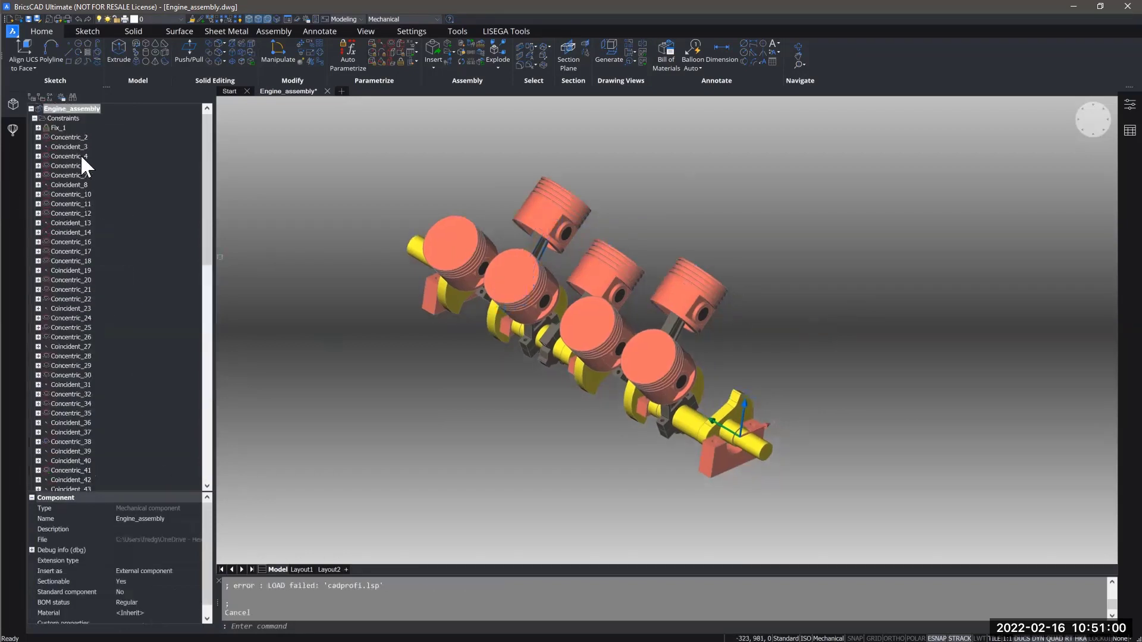
left_click(34, 118)
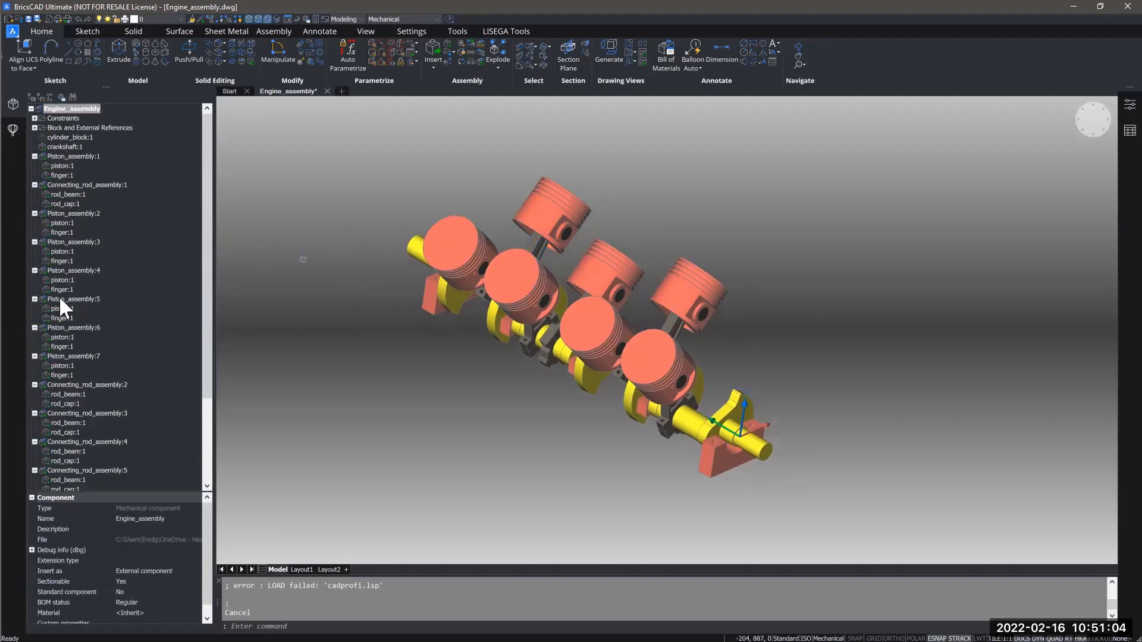
mouse_move(594, 267)
key("Escape")
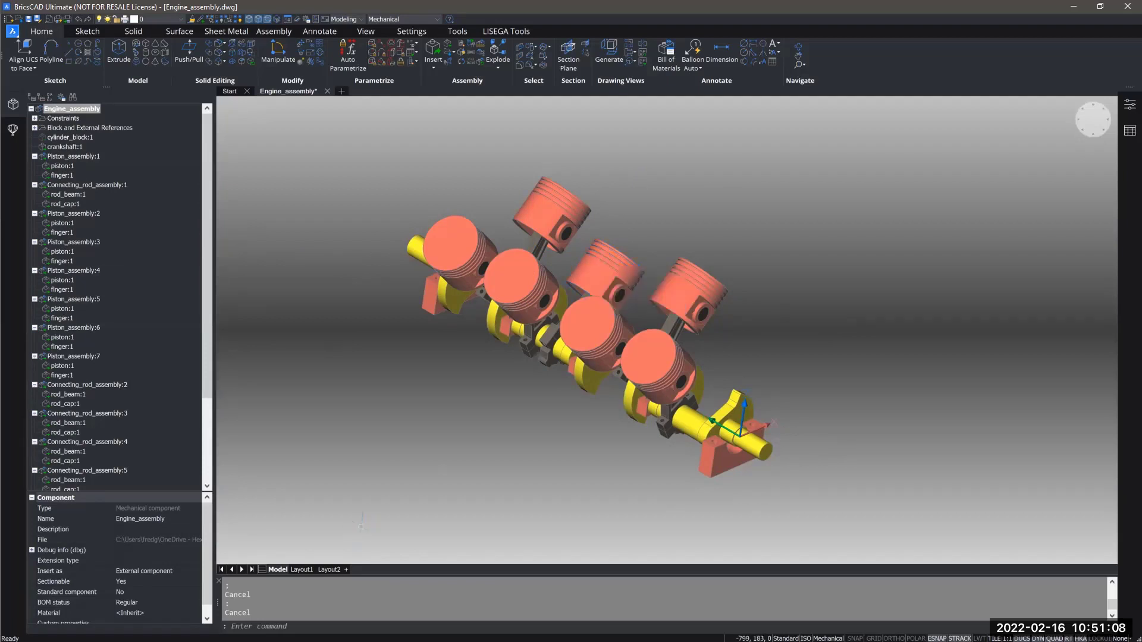
Insert a bill of materials table for the engine assembly on Layout1, below and to the right of the model viewport
left_click(303, 569)
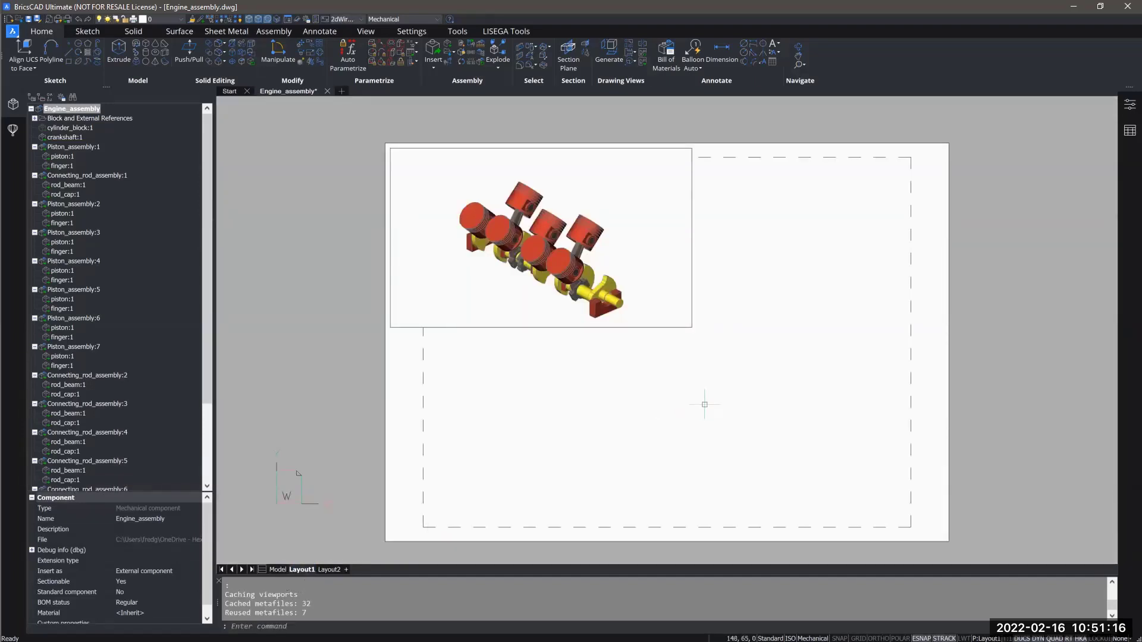
left_click(273, 31)
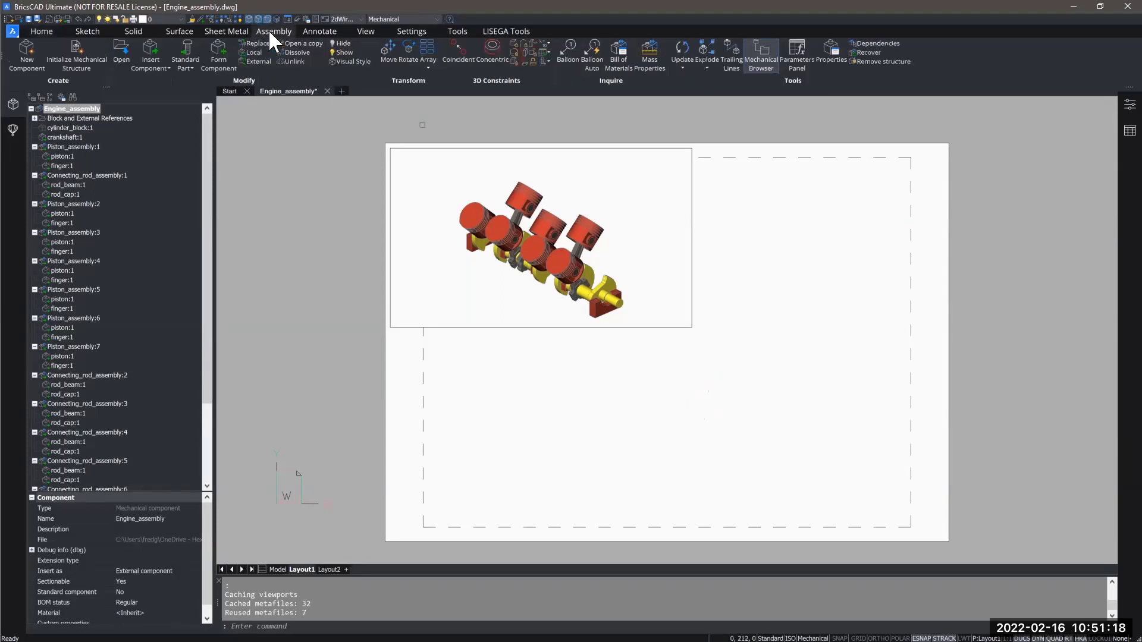
left_click(618, 59)
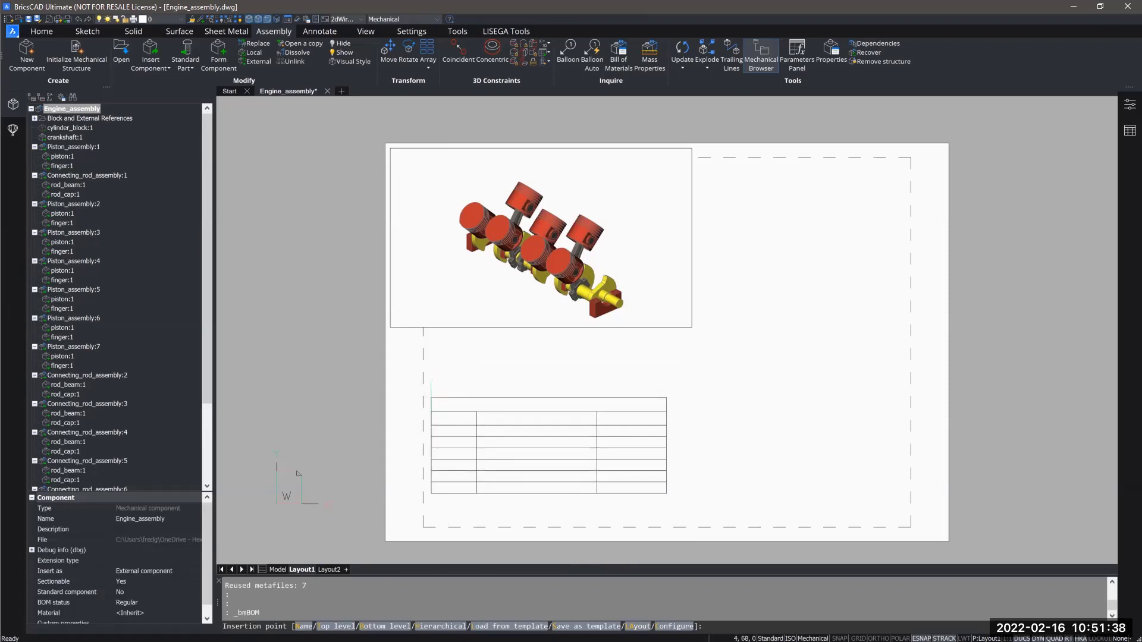
left_click(660, 341)
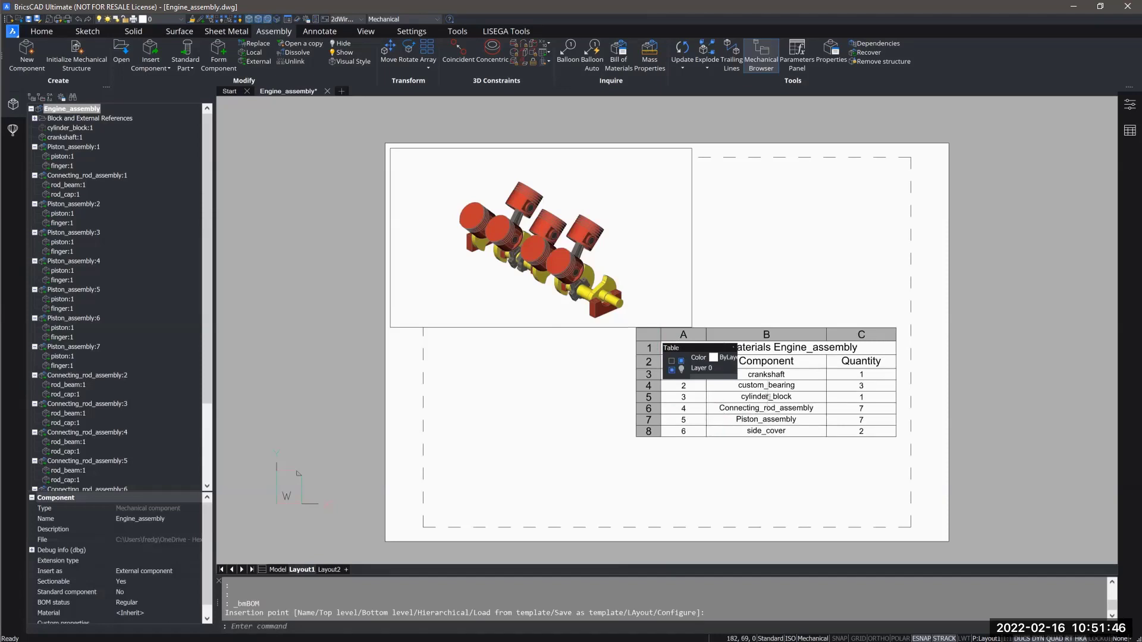
key("Escape")
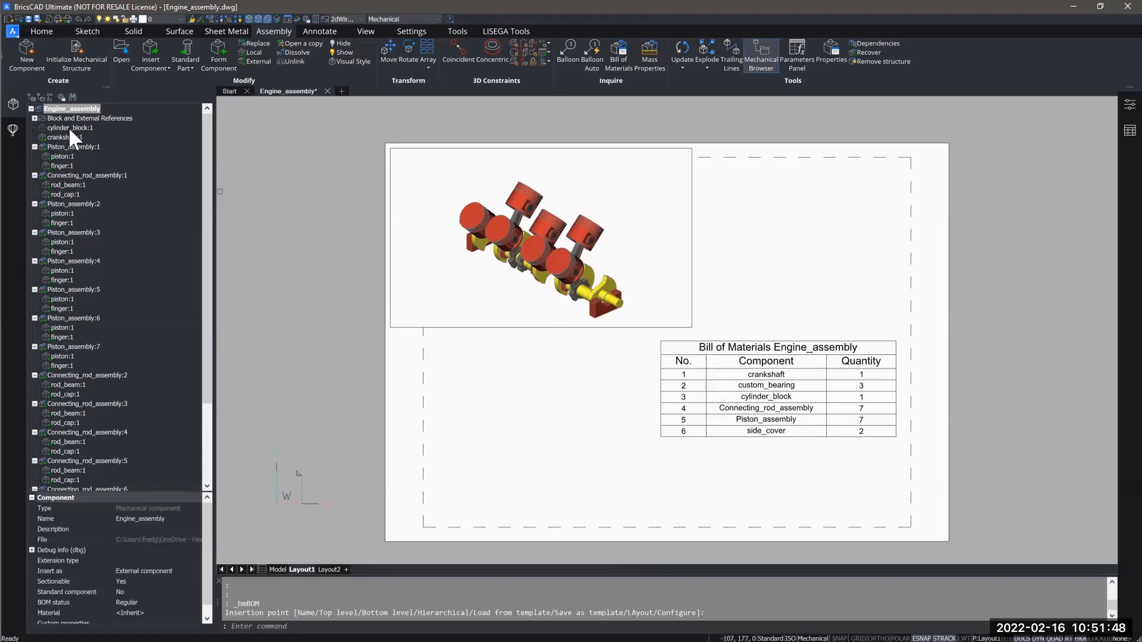
Examine cylinder_block:1, crankshaft:1, Piston_assembly:1 and its piston:1 in the assembly structure against the bill of materials on Layout1
left_click(69, 128)
left_click(66, 137)
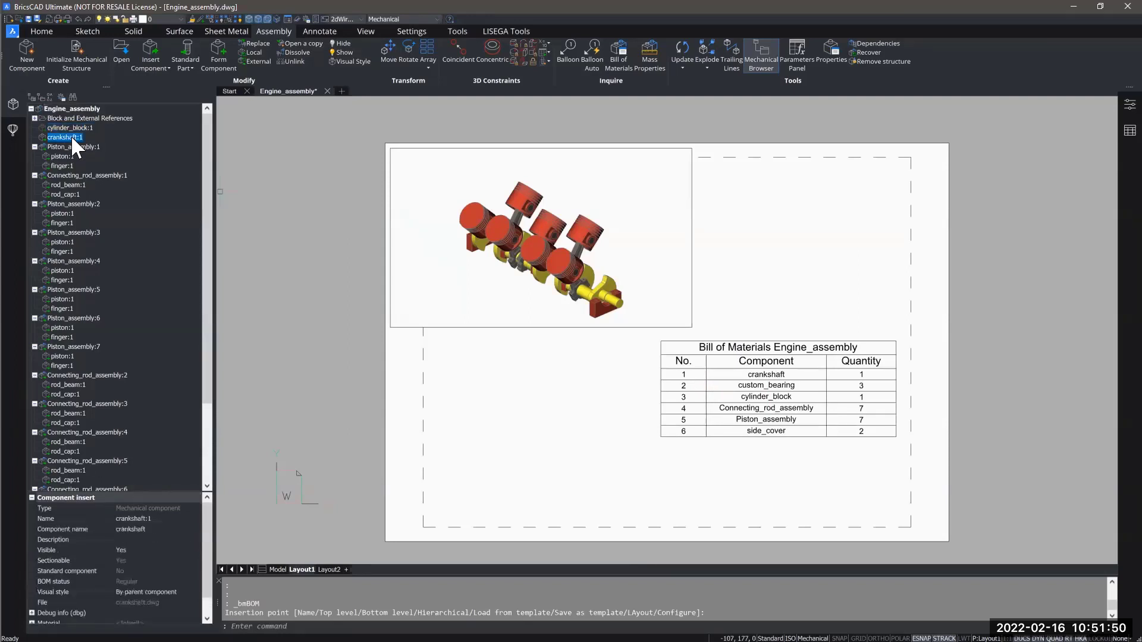
left_click(63, 146)
left_click(63, 157)
left_click(66, 157)
left_click(66, 147)
left_click(65, 137)
left_click(66, 129)
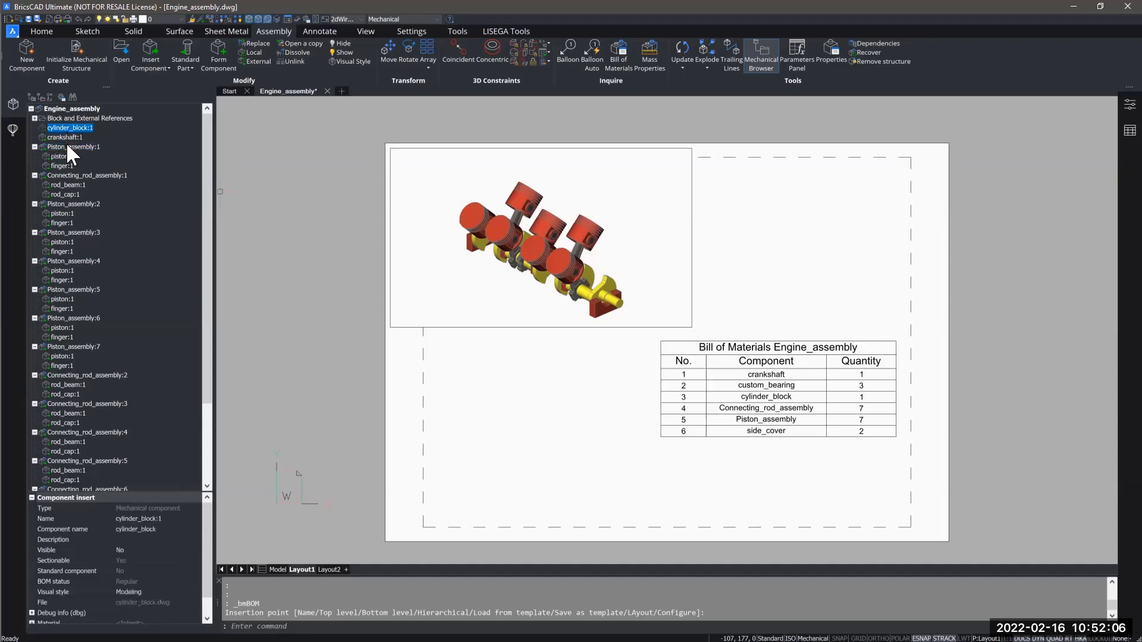
left_click(67, 147)
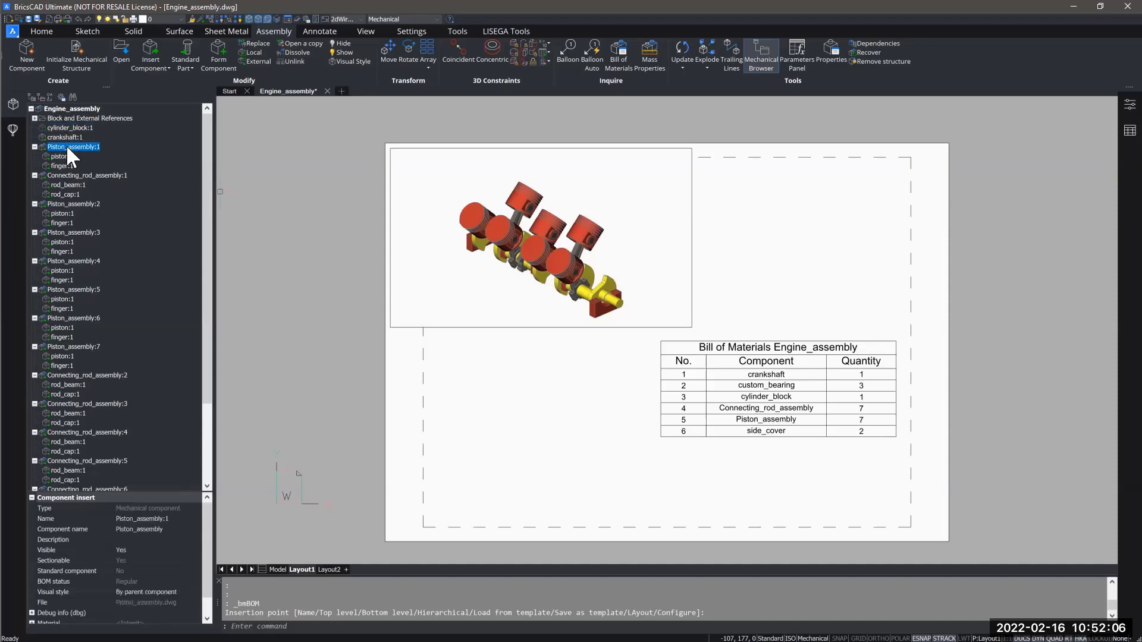
Insert a bottom-level bill of materials below the model viewport, to the left of the existing top-level table
left_click(615, 53)
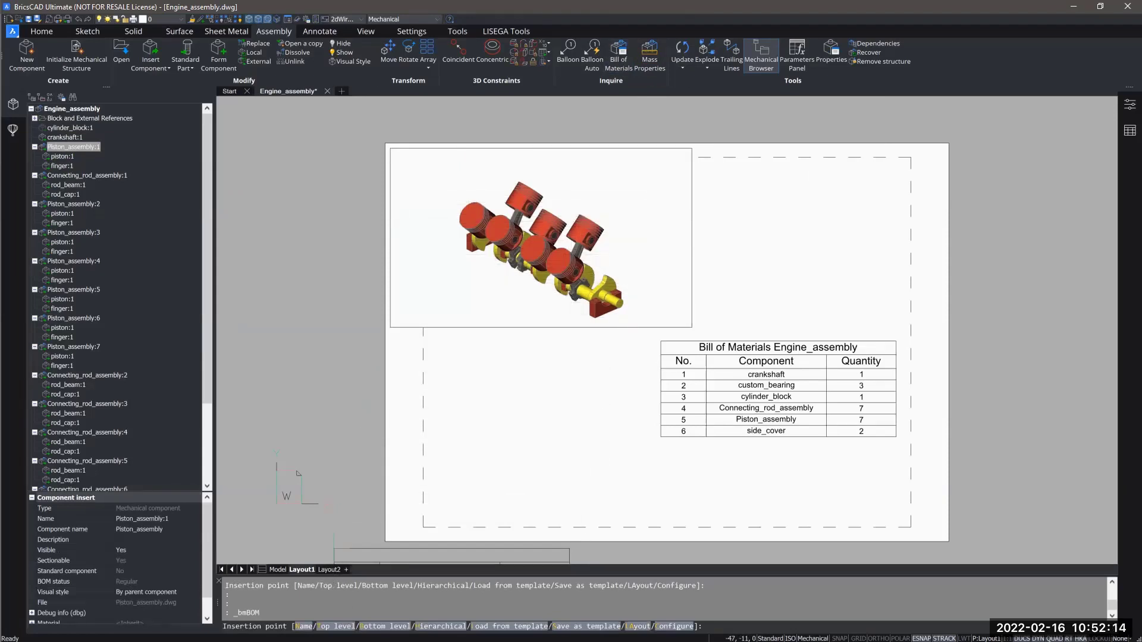
type("B")
key("Return")
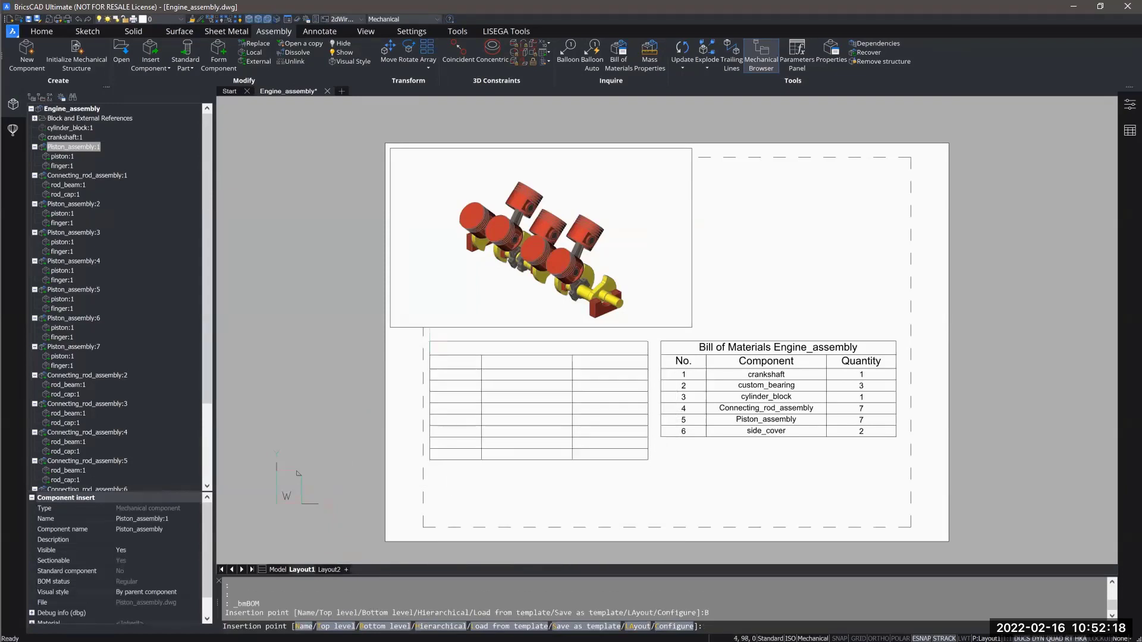
left_click(429, 341)
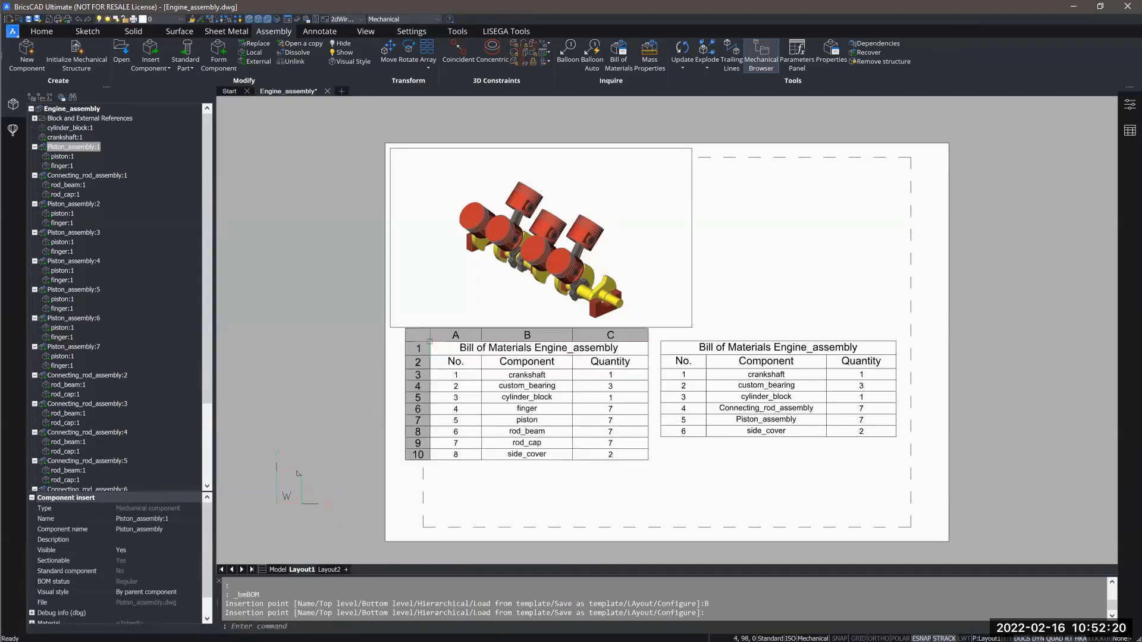
key("Escape")
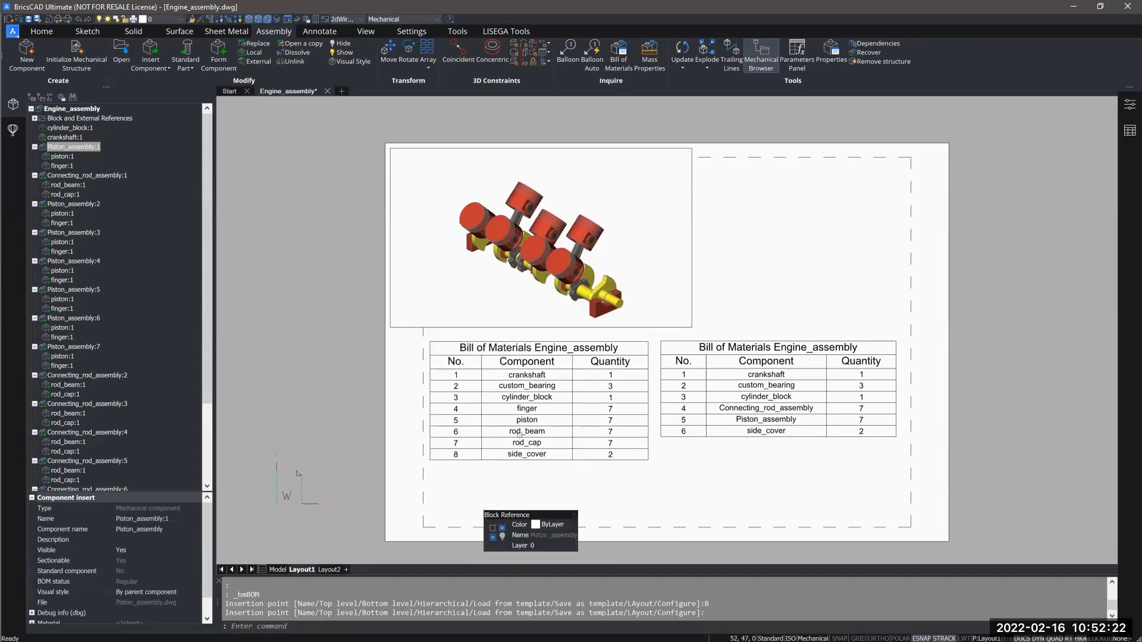
Compare piston:1 and finger:1 of Piston_assembly:1 with the entries in the bottom-level and top-level bill of materials tables
left_click(65, 156)
left_click(64, 165)
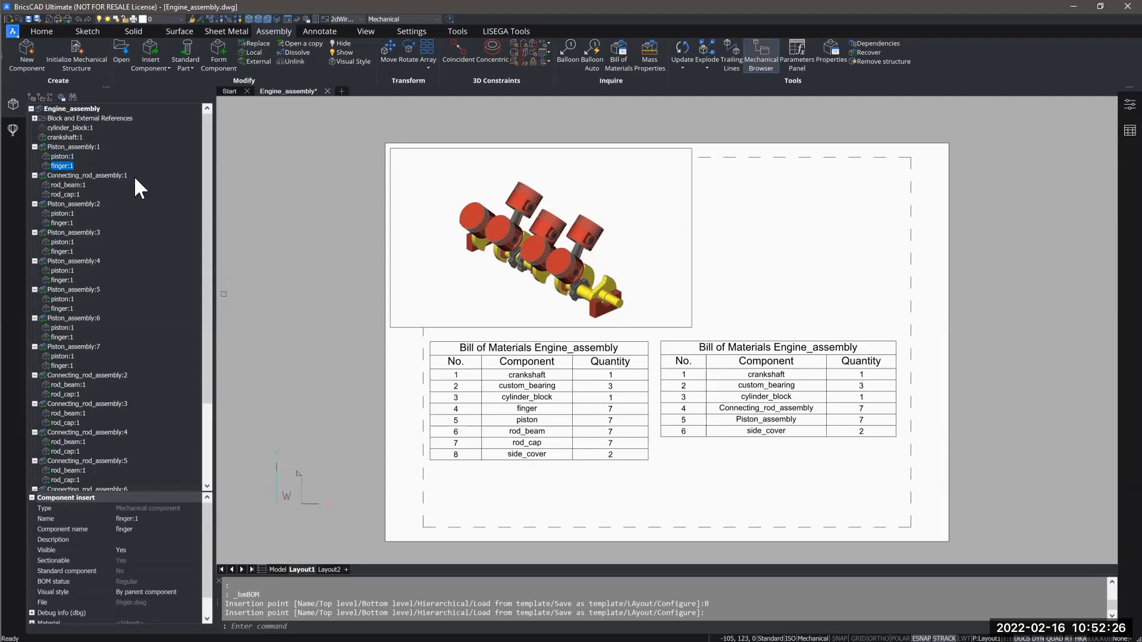
left_click(526, 400)
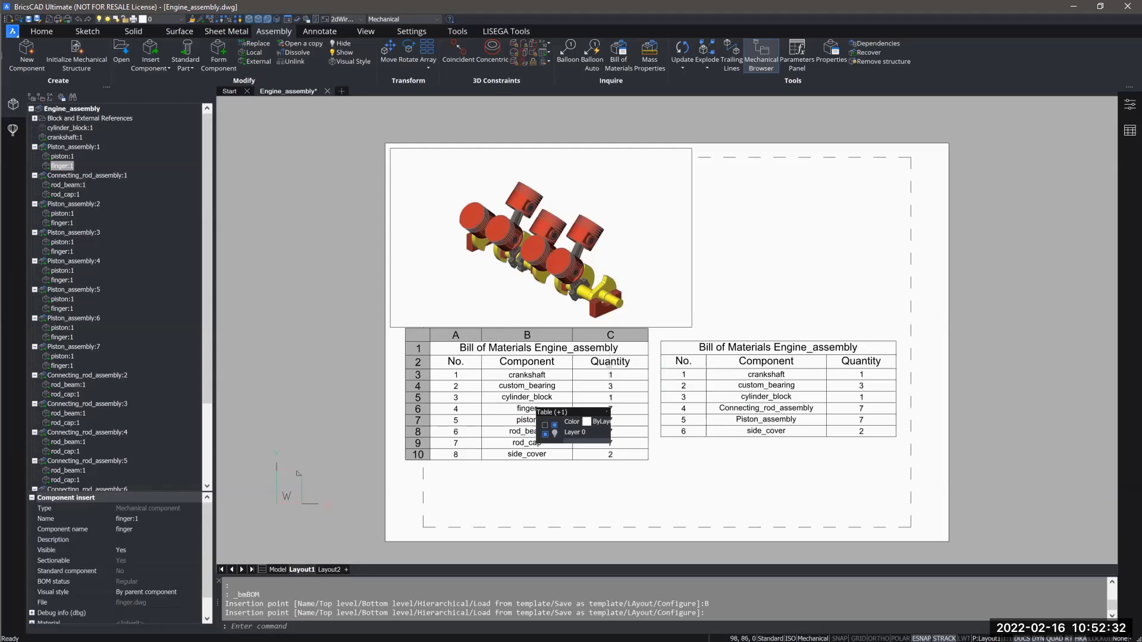
key("Escape")
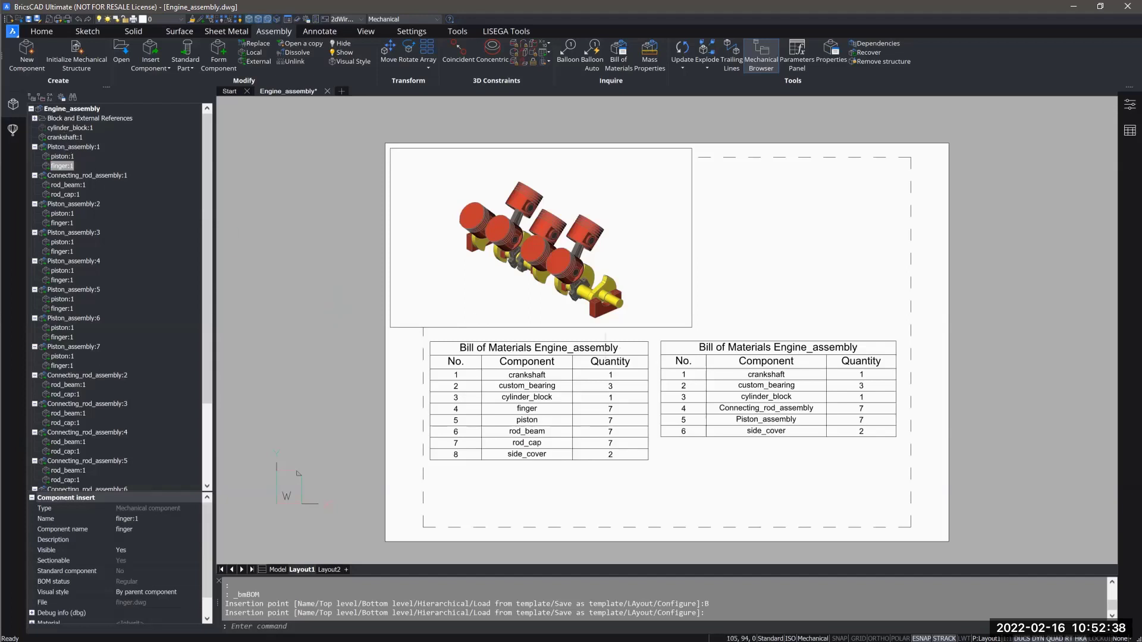
left_click(768, 429)
key("Escape")
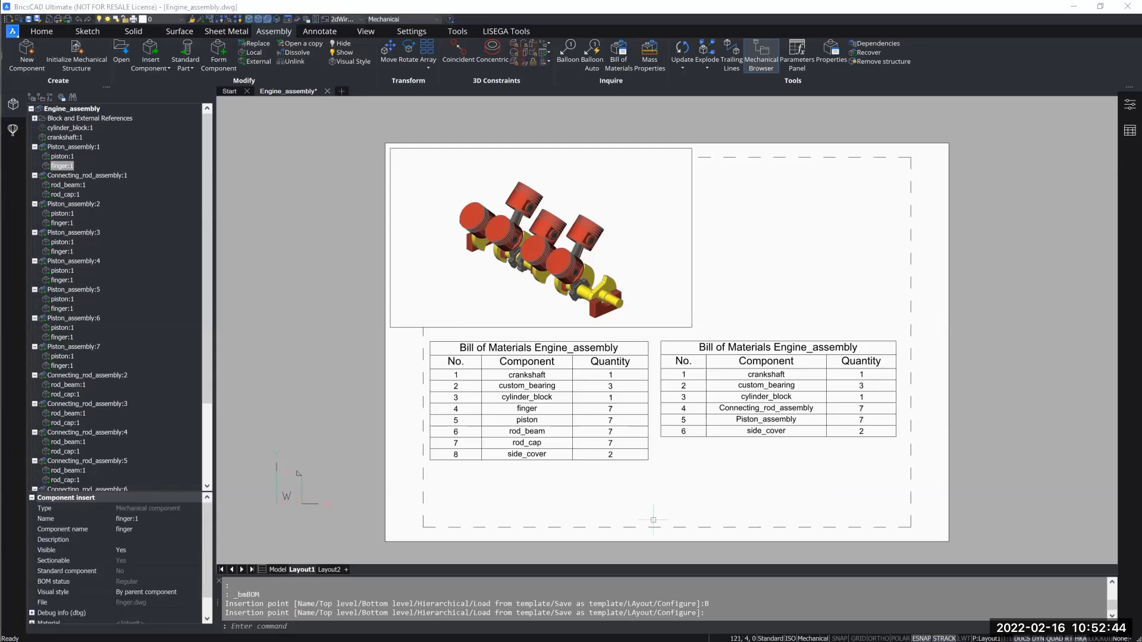
middle_click_drag(724, 291, 713, 288)
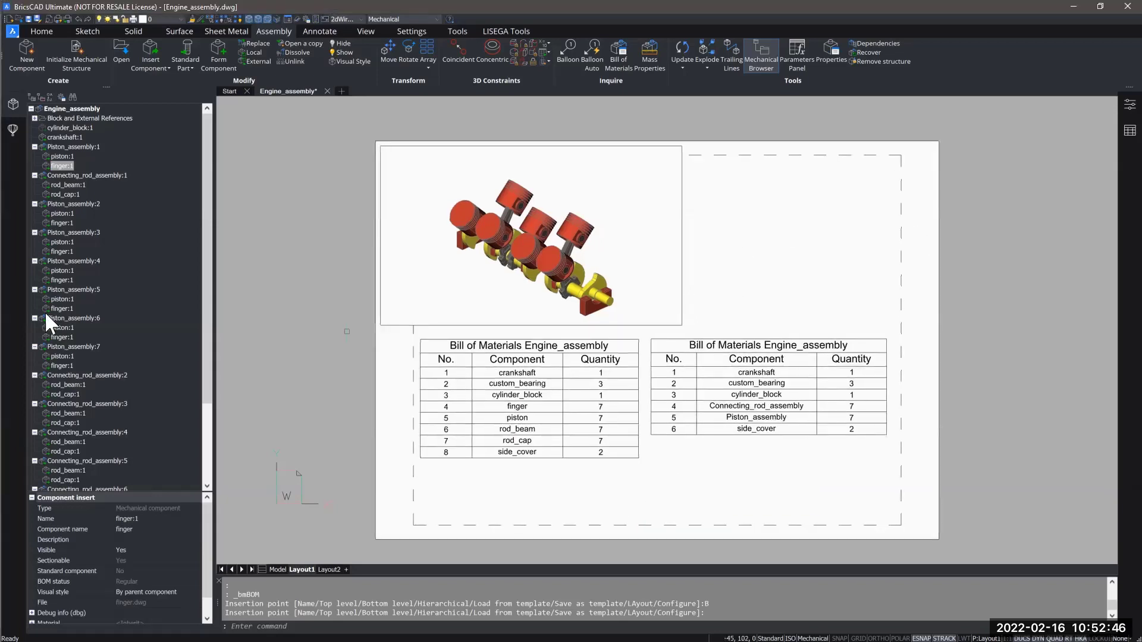
Return to model space and view the engine assembly's pistons and crankshaft from several angles
left_click(277, 569)
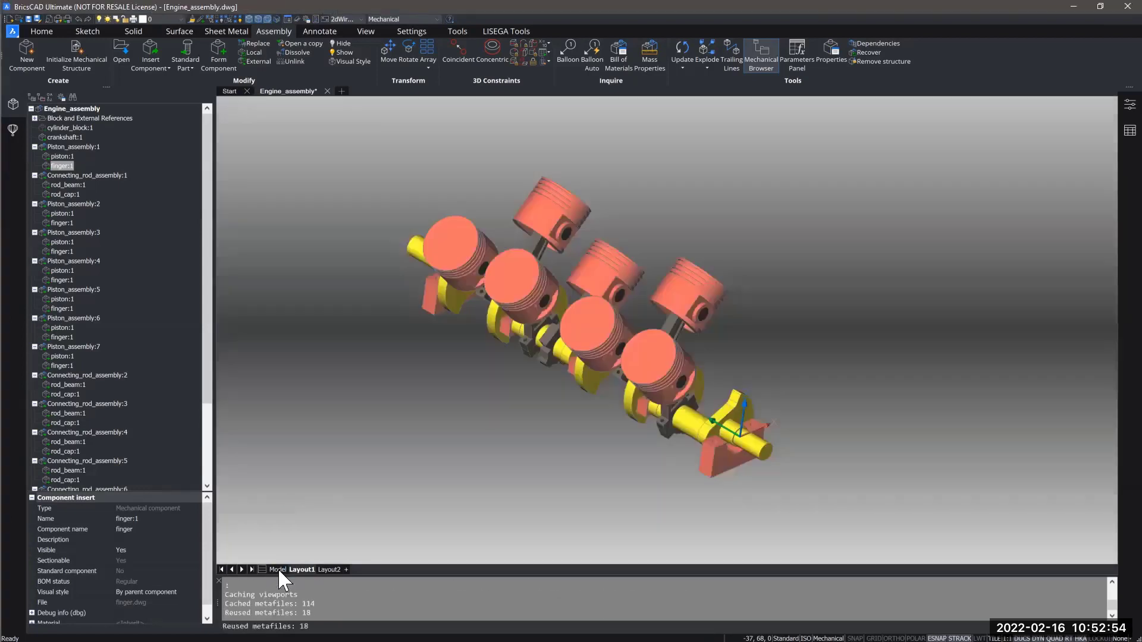
middle_click_drag(540, 437, 661, 315, "shift")
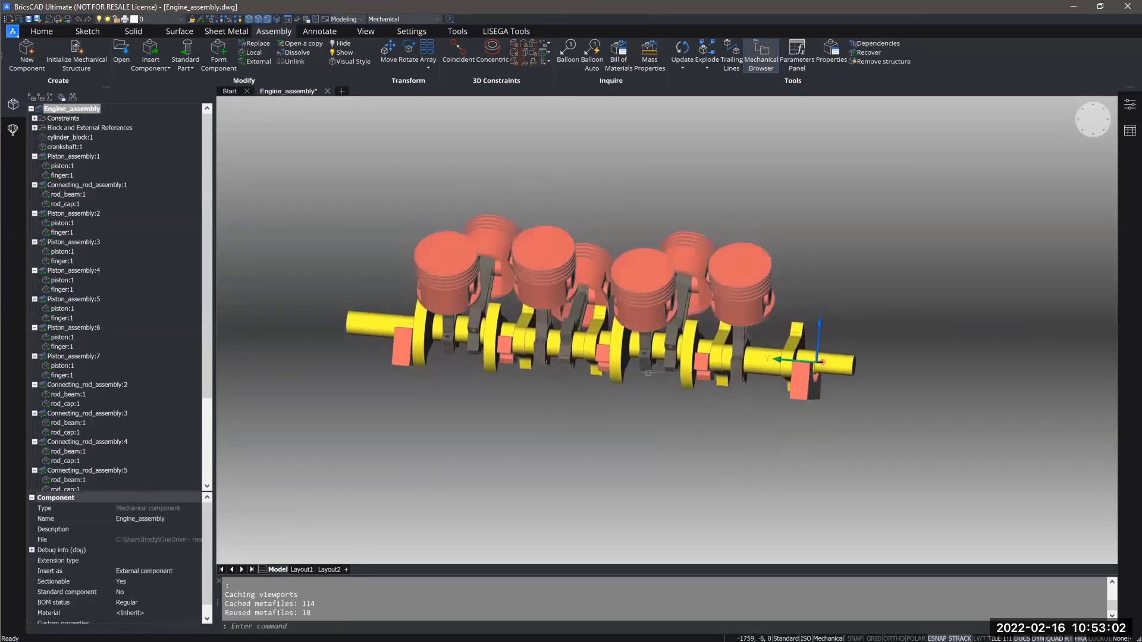
scroll(662, 312, "up", 4)
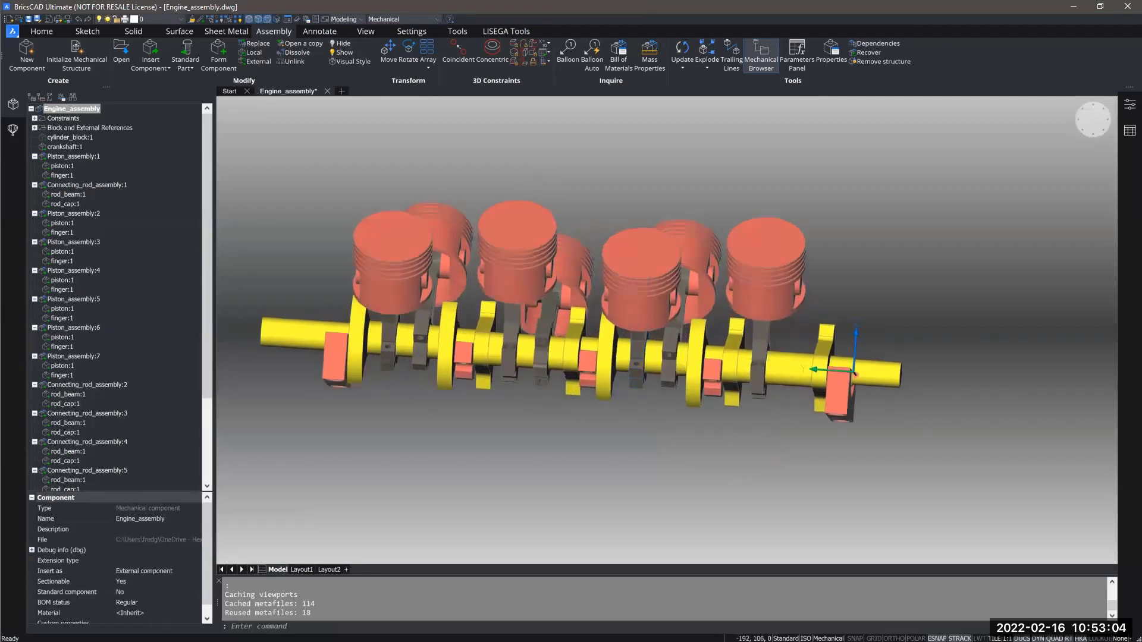
middle_click_drag(742, 391, 722, 452, "shift")
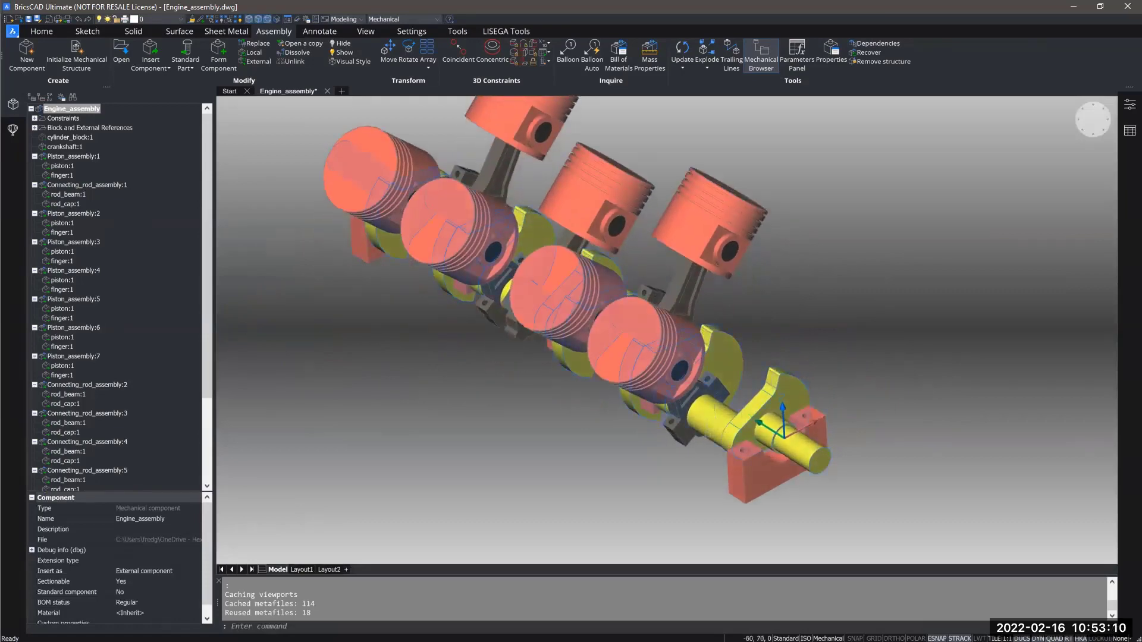
middle_click_drag(614, 540, 618, 539, "shift")
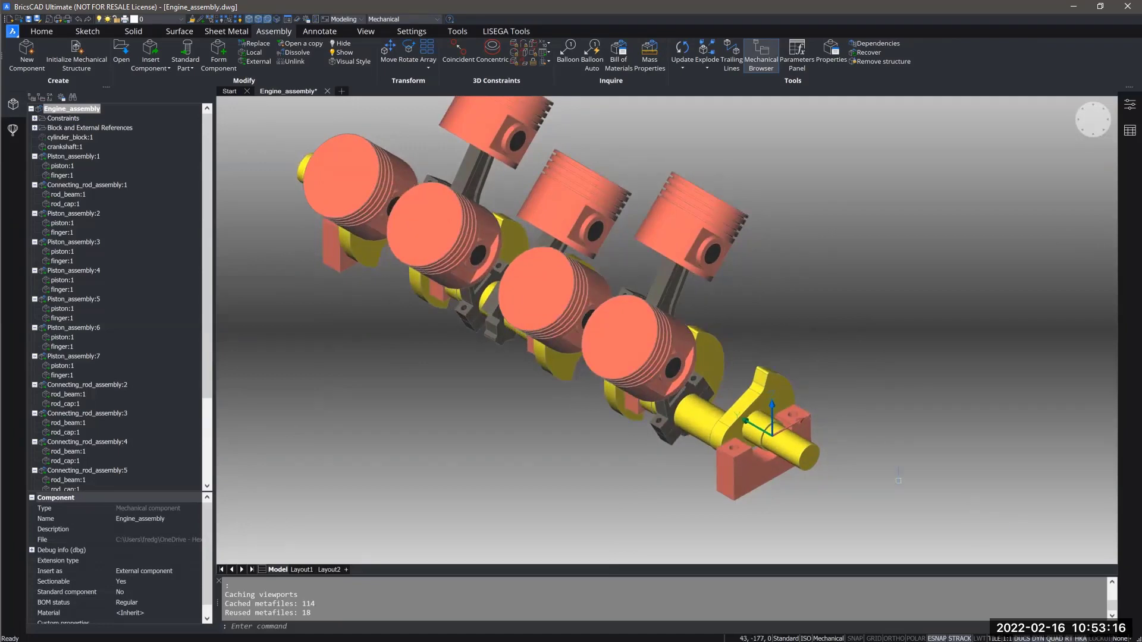
middle_click_drag(547, 295, 542, 294)
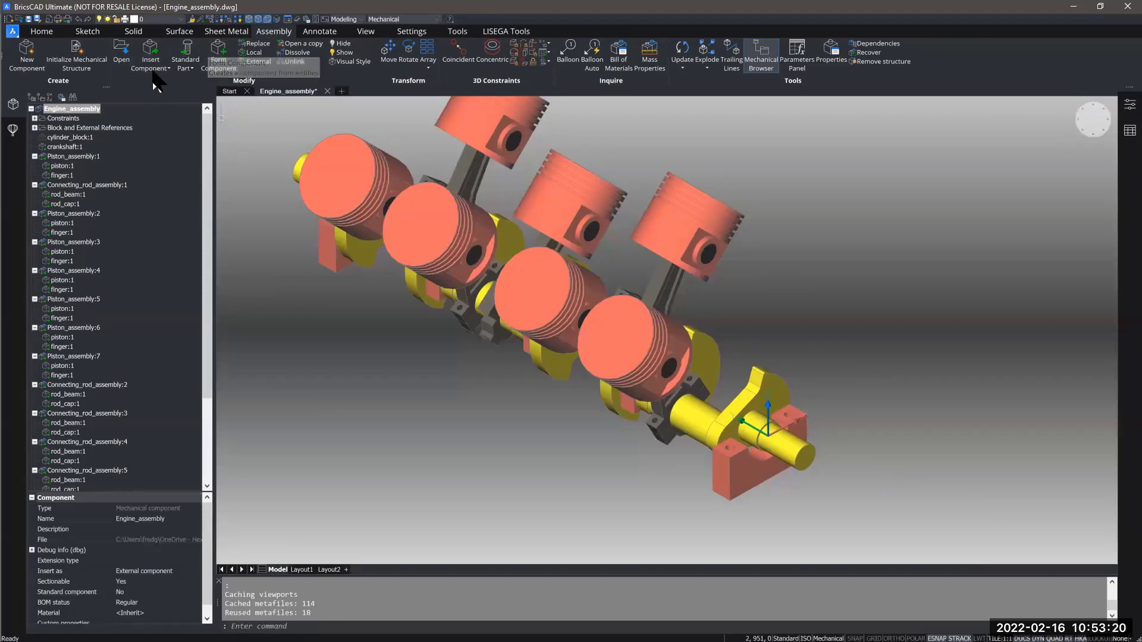
Insert Connecting_rod_assembly.dwg from the Starter Files folder of 5_Assembly design as a component in the free space beside the engine
left_click(154, 49)
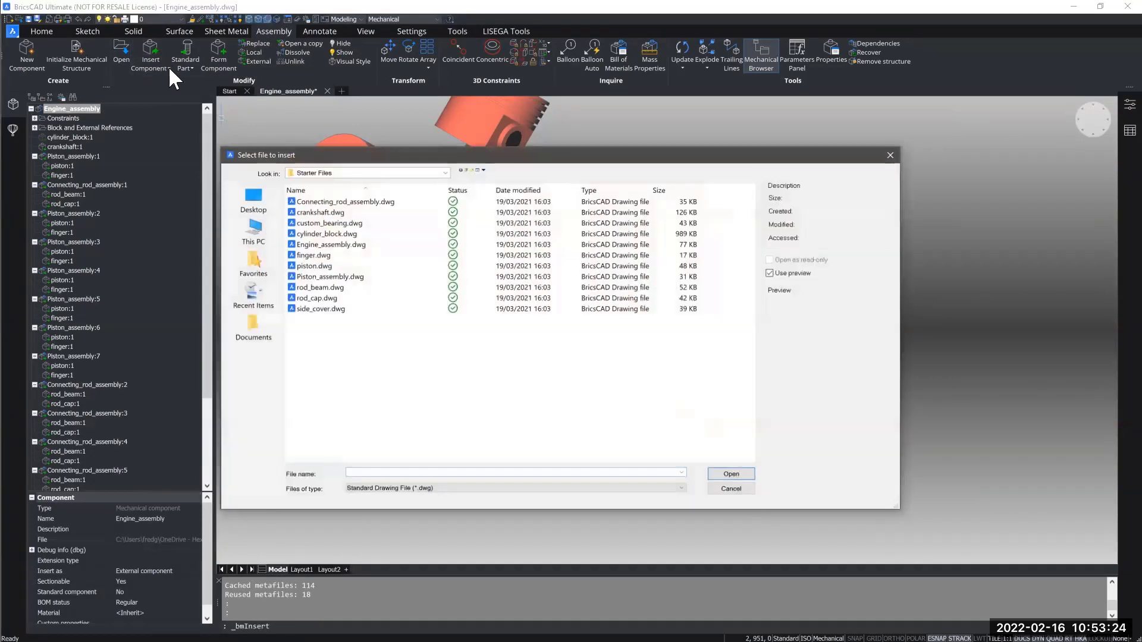
left_click(467, 170)
left_click(467, 171)
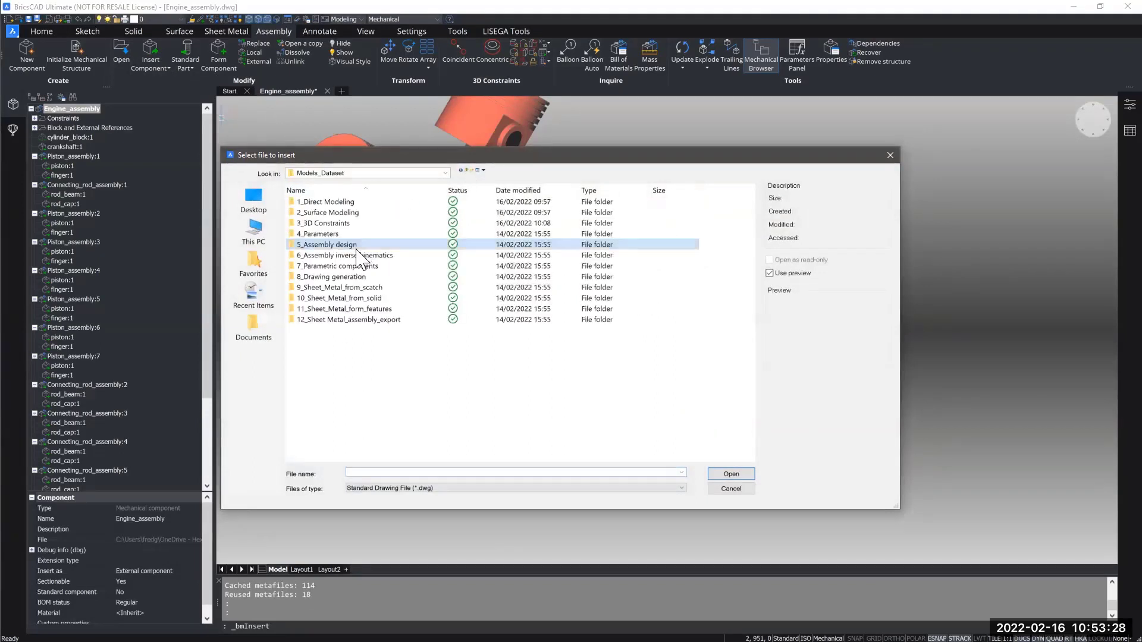
double_click(341, 245)
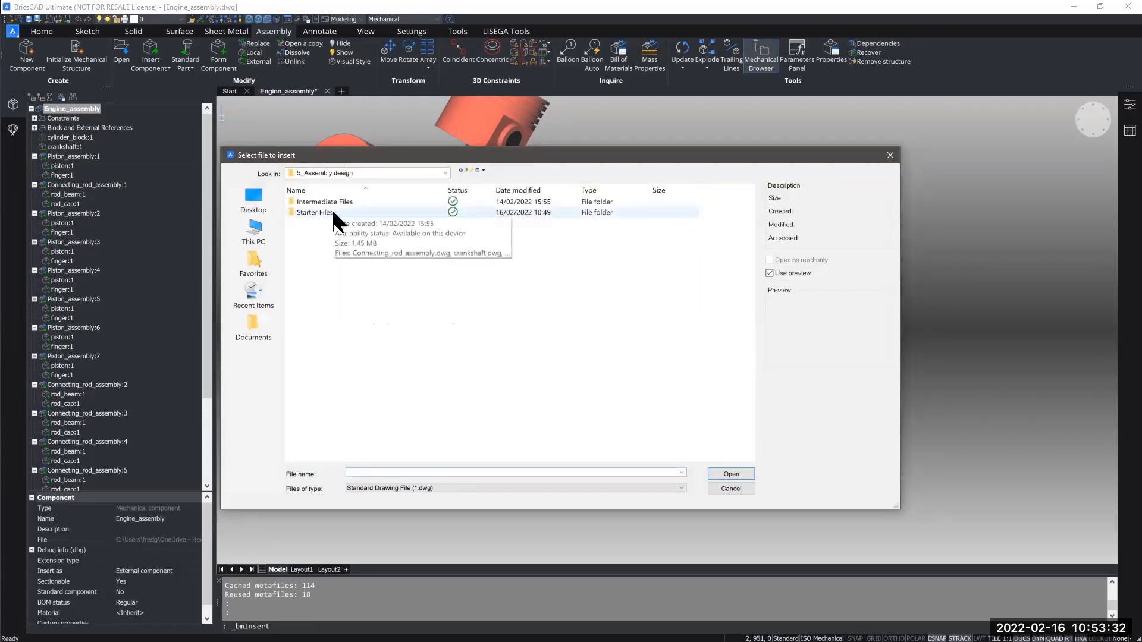
double_click(332, 213)
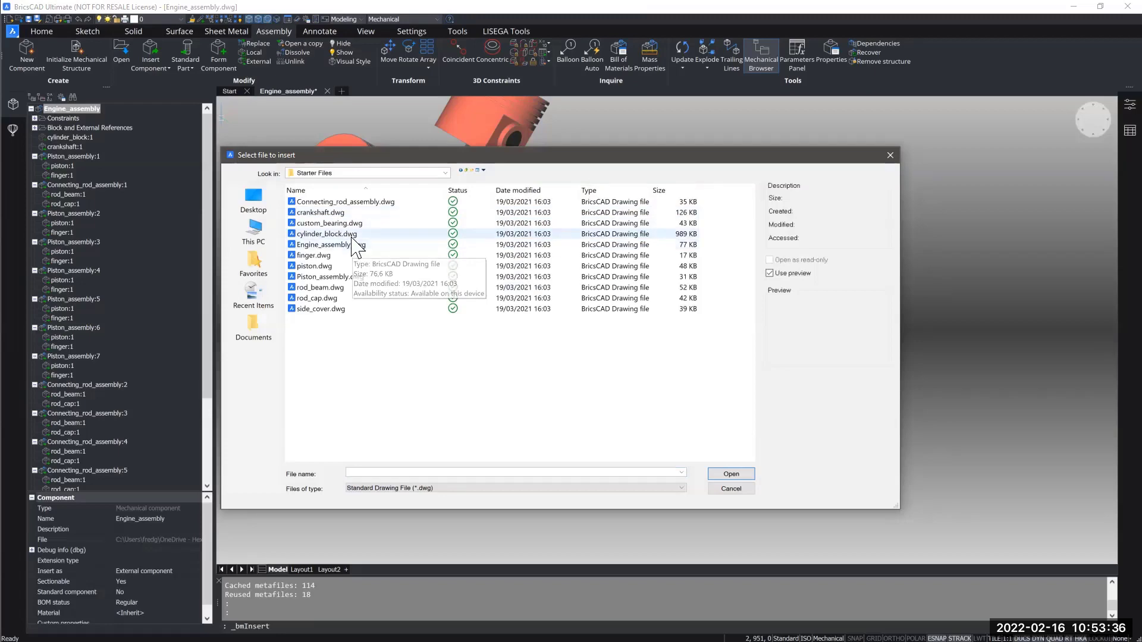
left_click(356, 203)
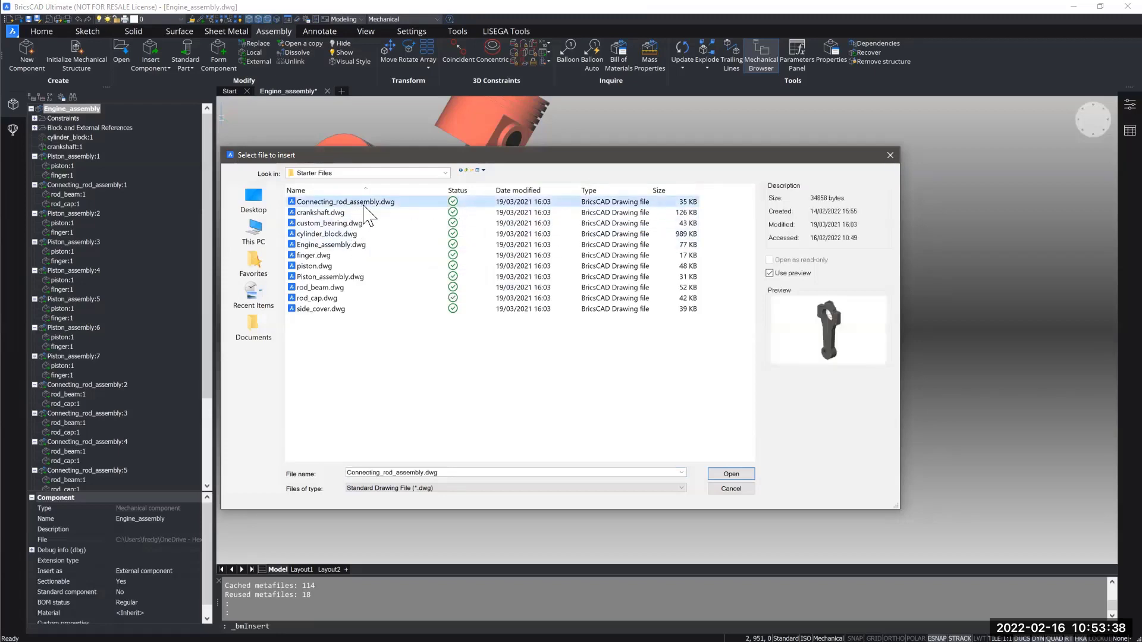
left_click(737, 474)
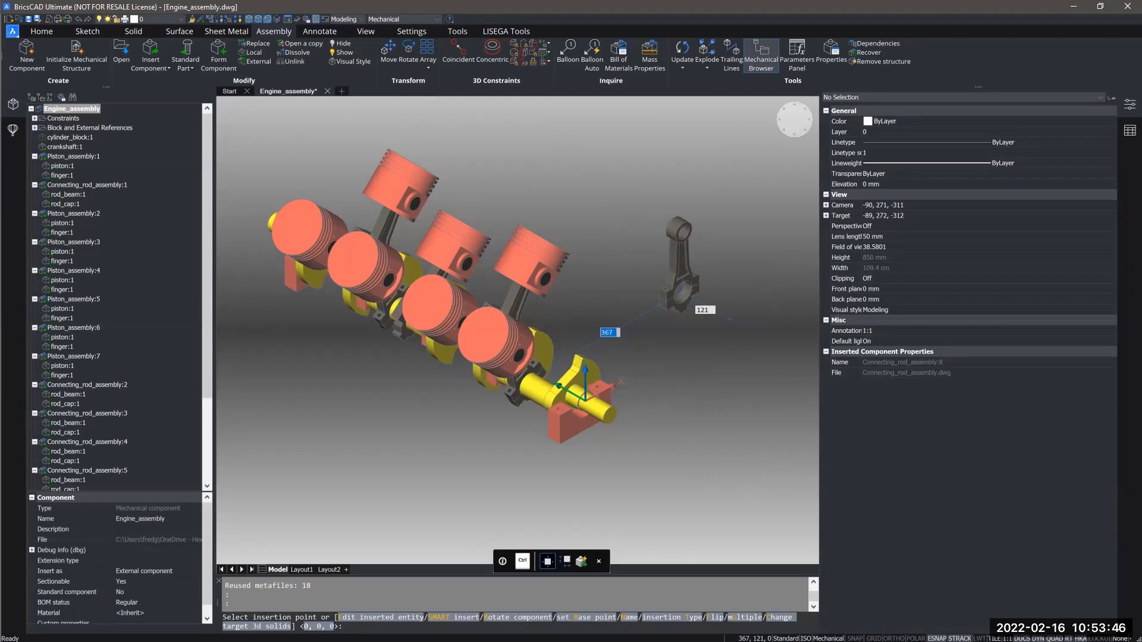
left_click(730, 320)
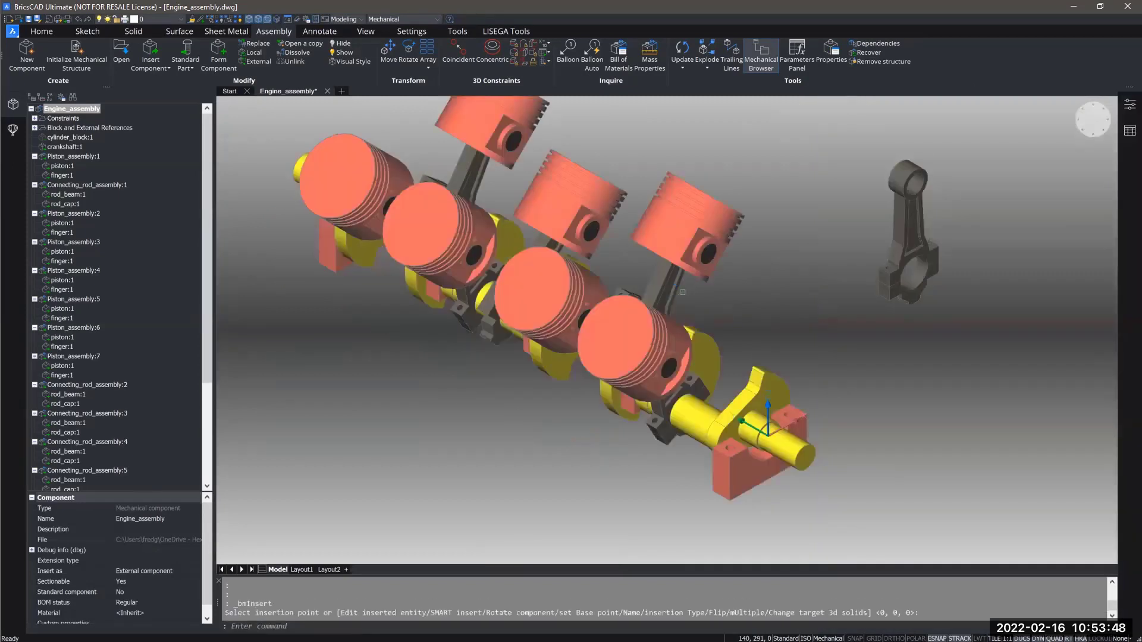
middle_click_drag(926, 423, 832, 421)
middle_click_drag(975, 211, 956, 217, "shift")
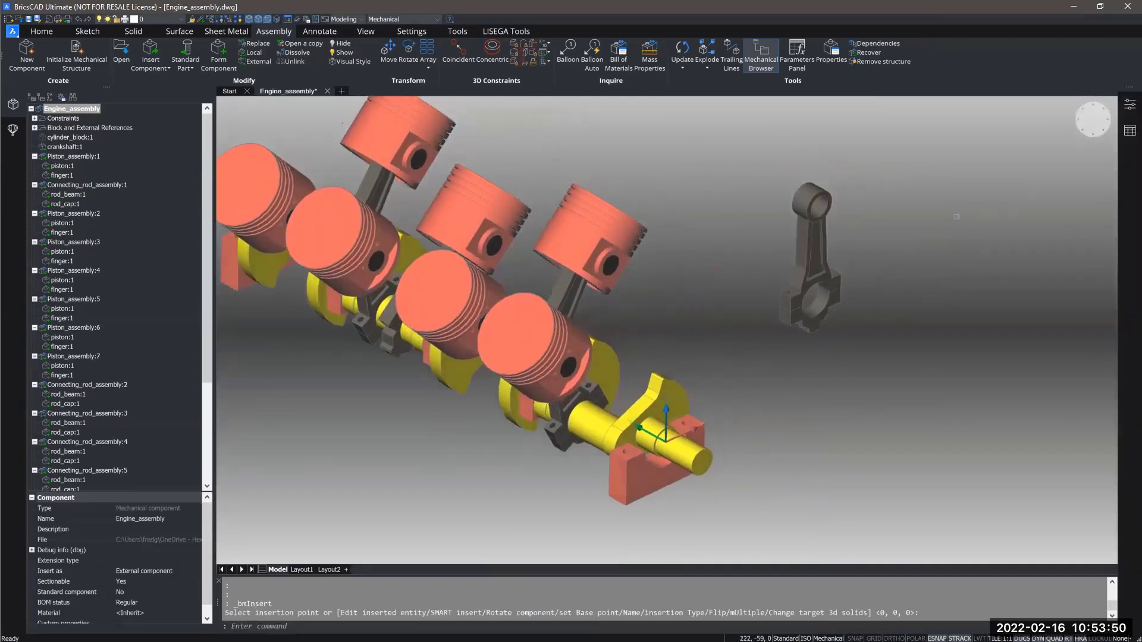
Show the Properties display and narrow it to leave more room for the model
left_click(1128, 107)
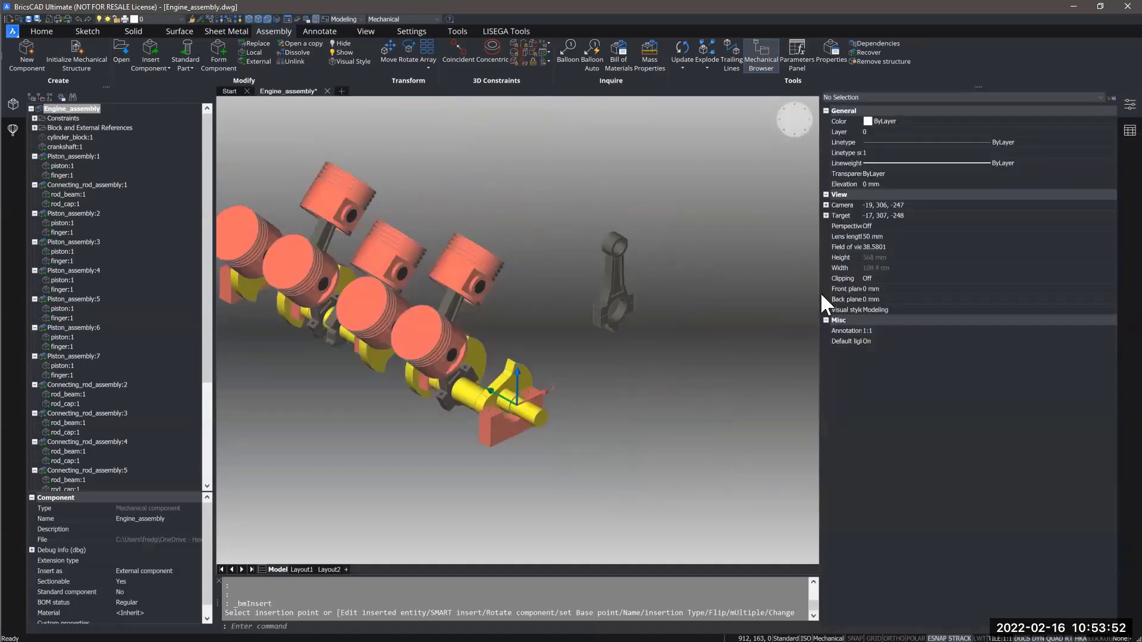
left_click(815, 294)
left_click_drag(819, 296, 908, 296)
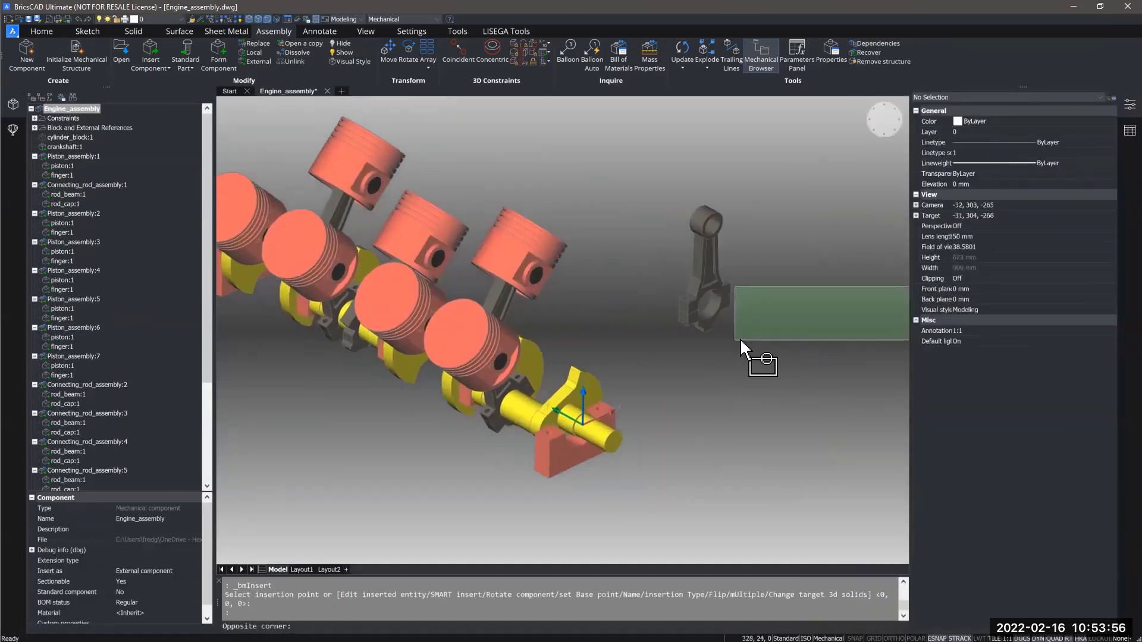
key("Escape")
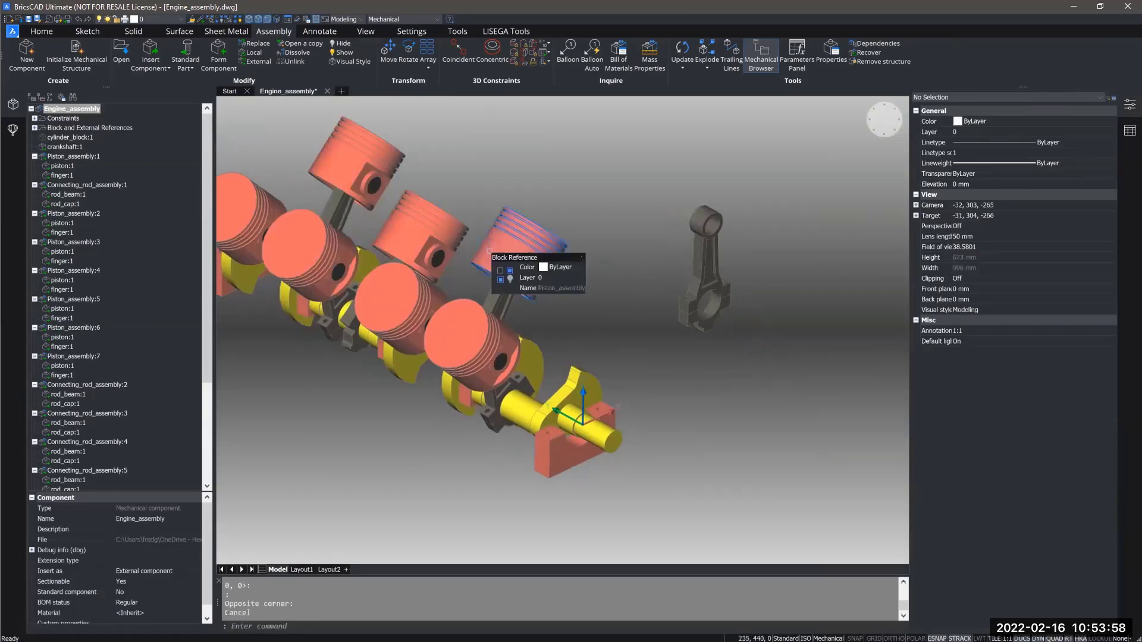
Insert Piston_assembly.dwg as a component beside the newly inserted connecting rod
left_click(150, 46)
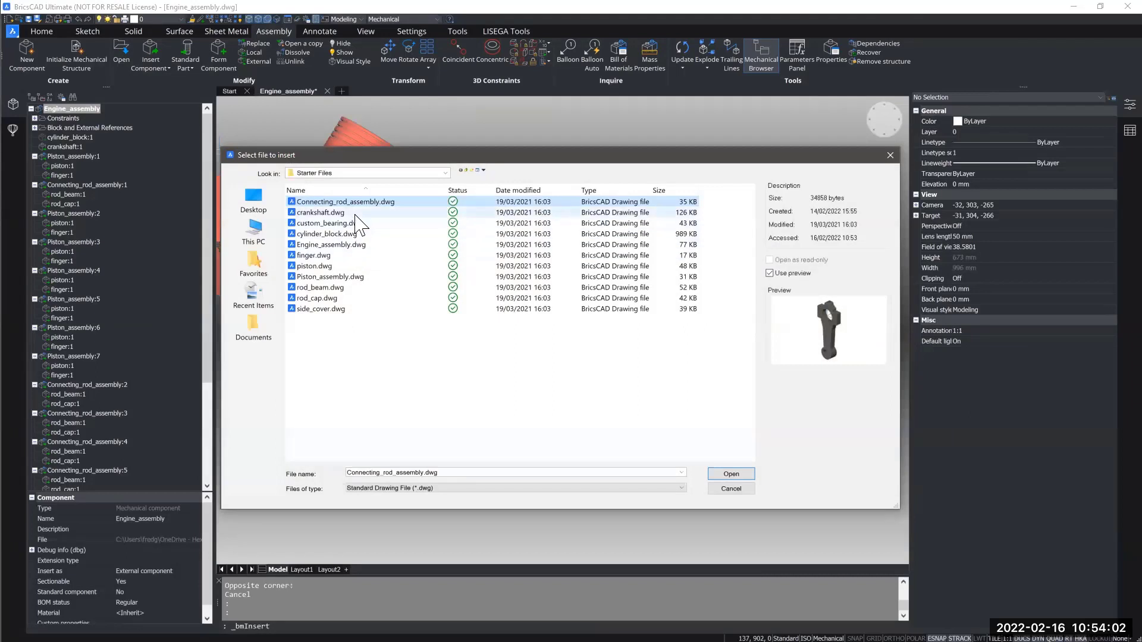
left_click(333, 276)
left_click(744, 475)
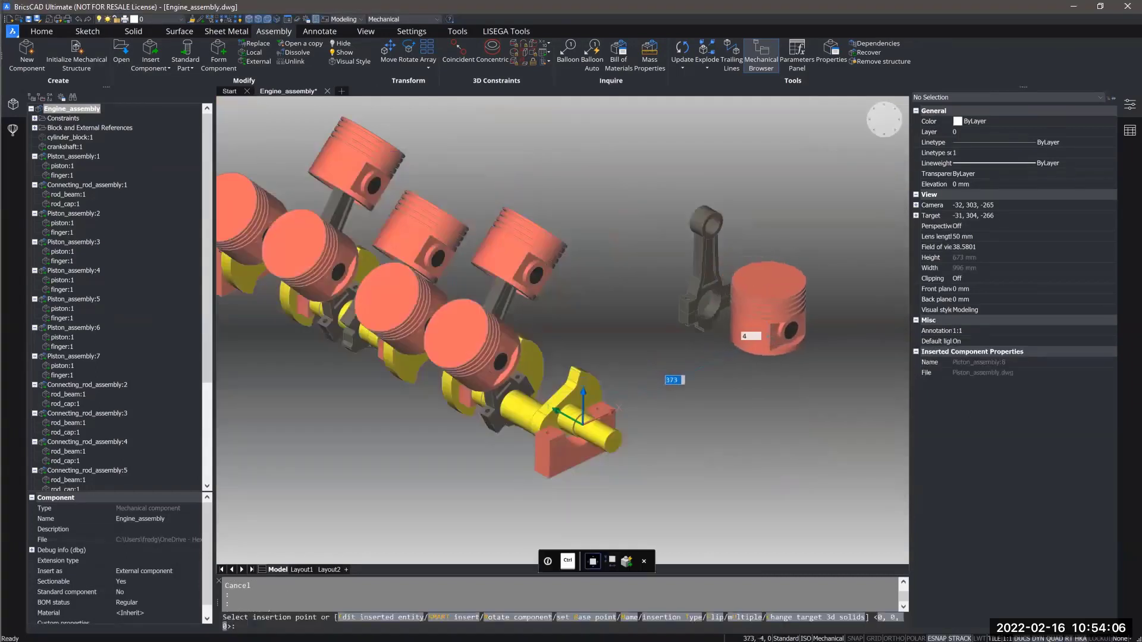
left_click(777, 334)
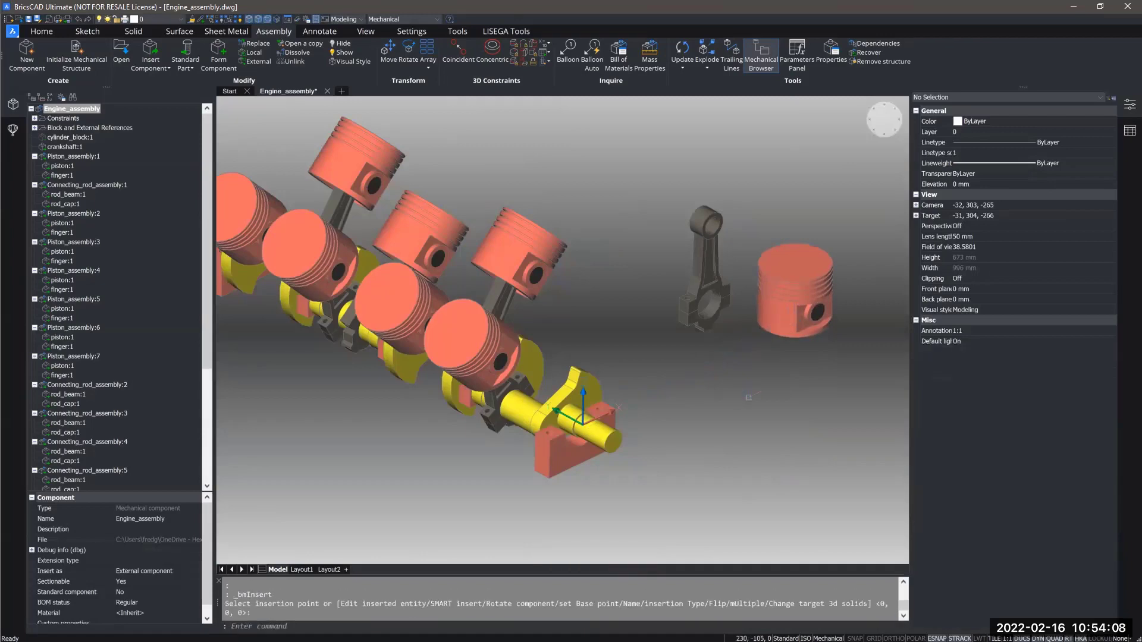
Apply a Concentric constraint between the new connecting rod's small-end bore and the finger inside the new piston
middle_click_drag(733, 440, 723, 416, "shift")
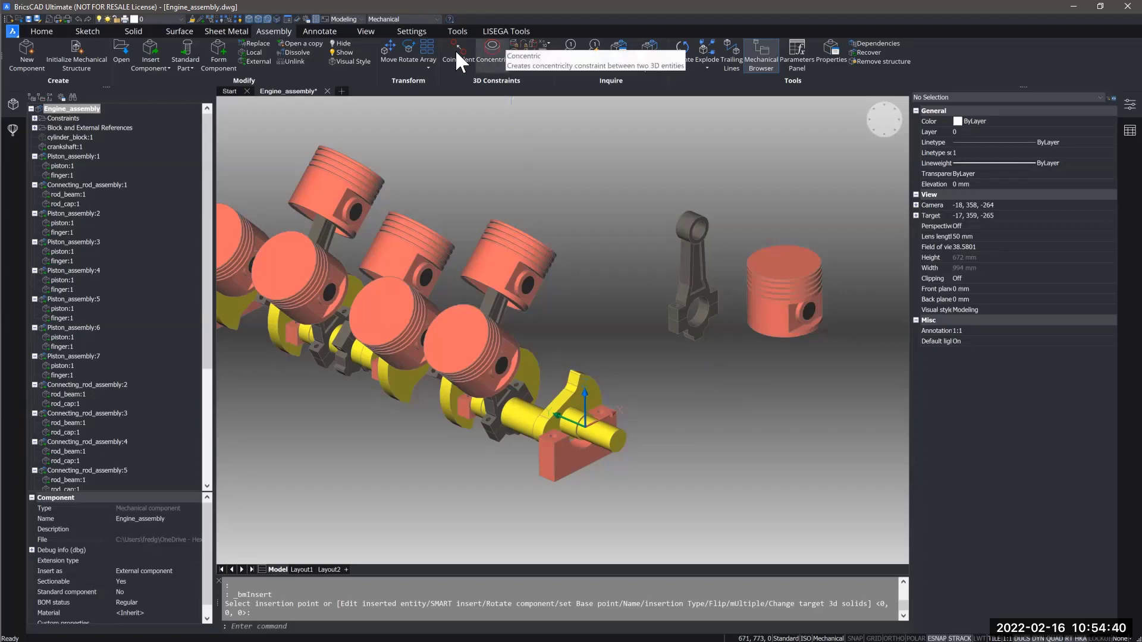
left_click(497, 49)
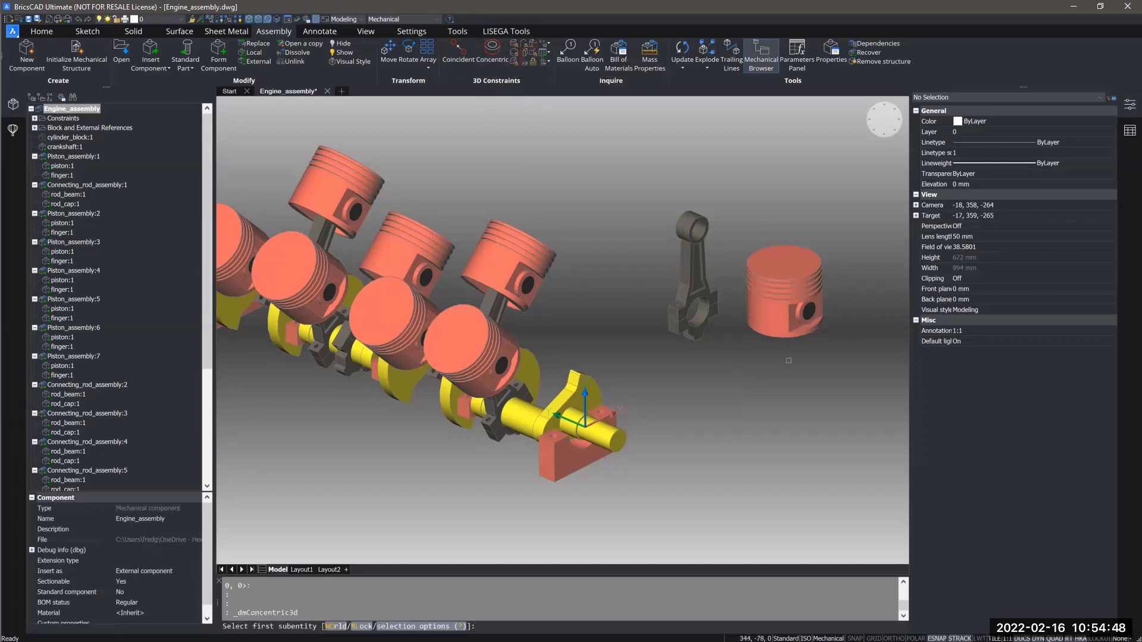
scroll(791, 359, "up", 1)
middle_click_drag(792, 359, 663, 422)
scroll(663, 423, "up", 3)
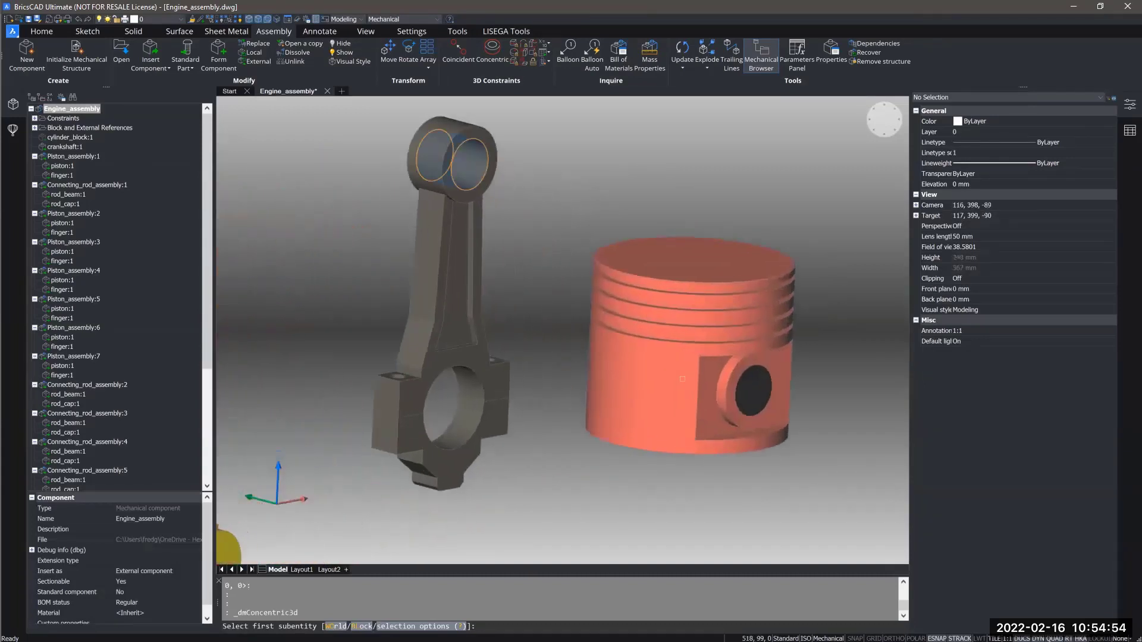
middle_click_drag(687, 483, 693, 310, "shift")
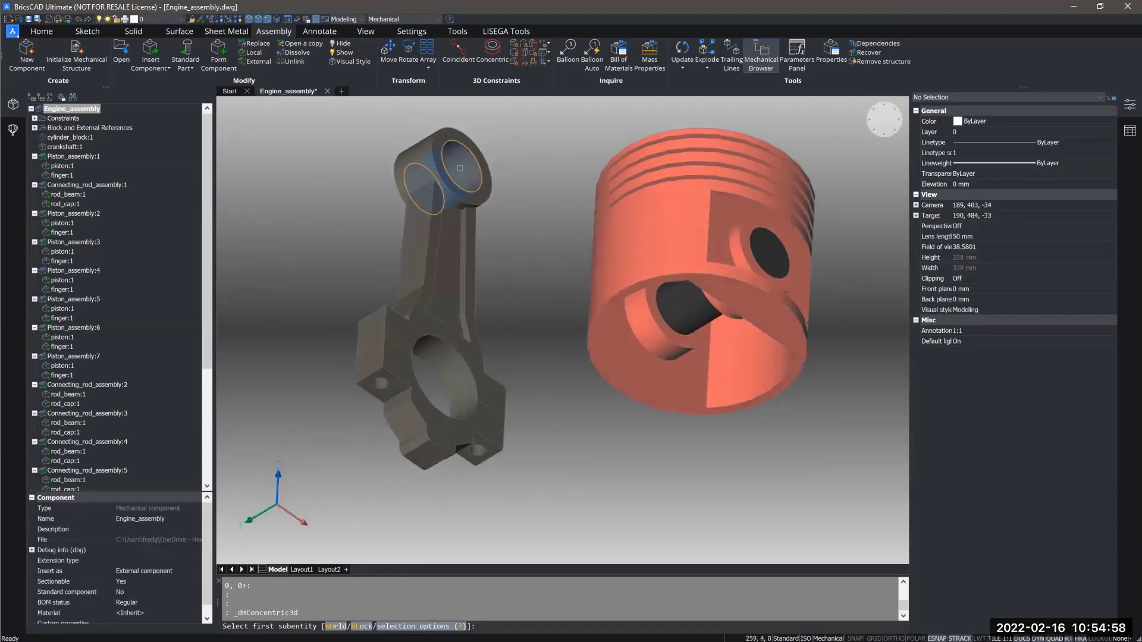
left_click(464, 169)
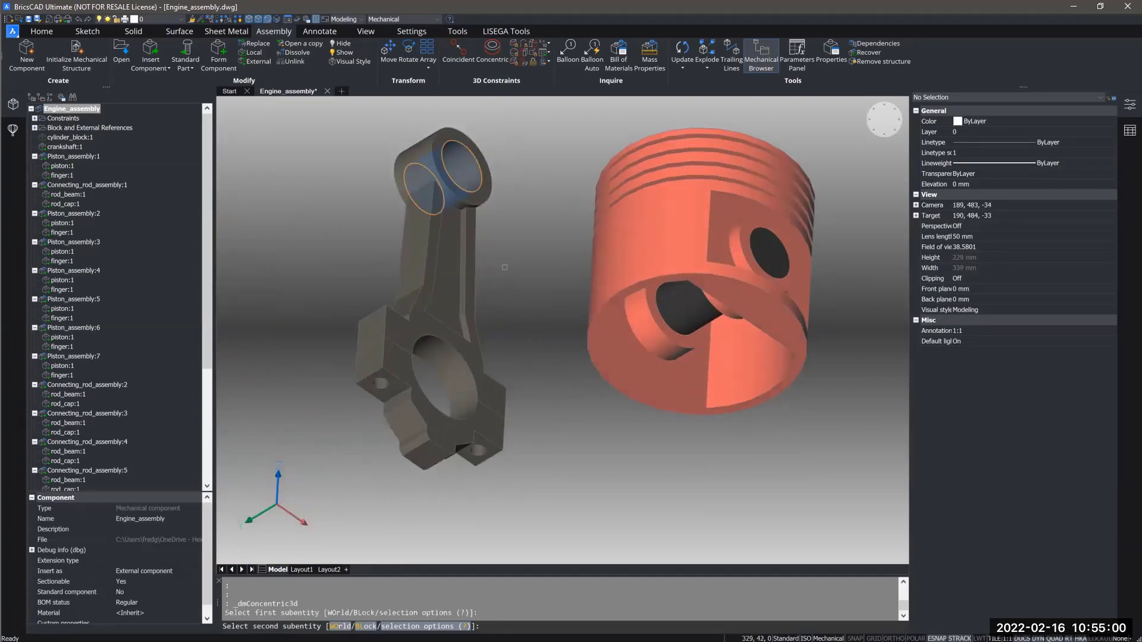
left_click(701, 304)
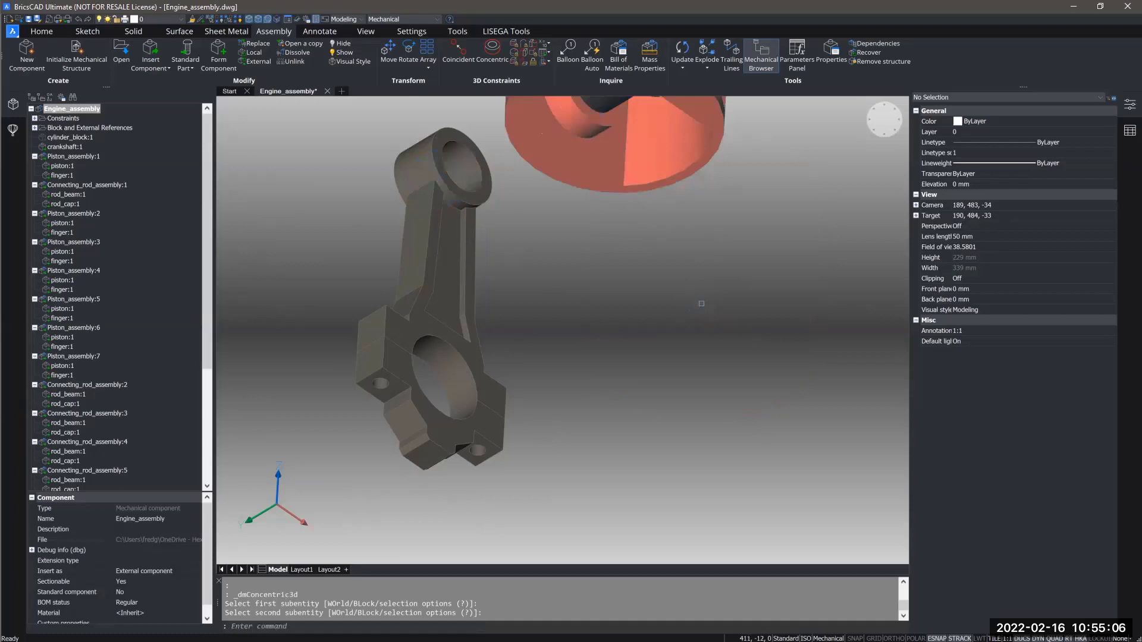
Apply a Coincident constraint between the side face of the rod's small end and the inner boss face of the new piston
scroll(588, 389, "down", 2)
middle_click_drag(596, 327, 575, 243)
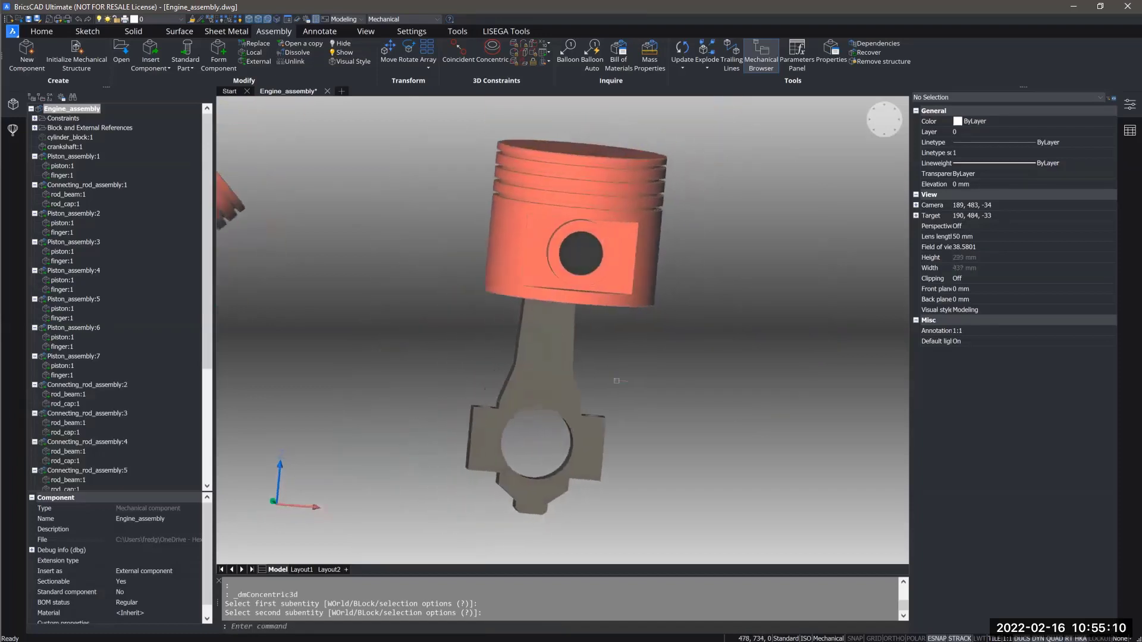
middle_click_drag(614, 380, 586, 437, "shift")
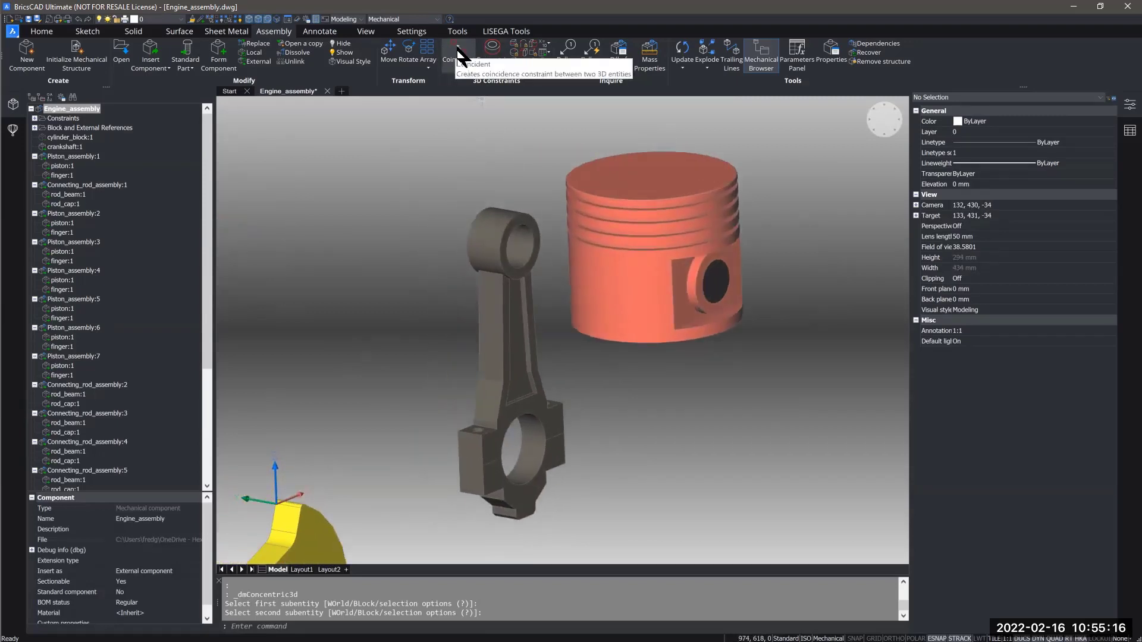
left_click(459, 57)
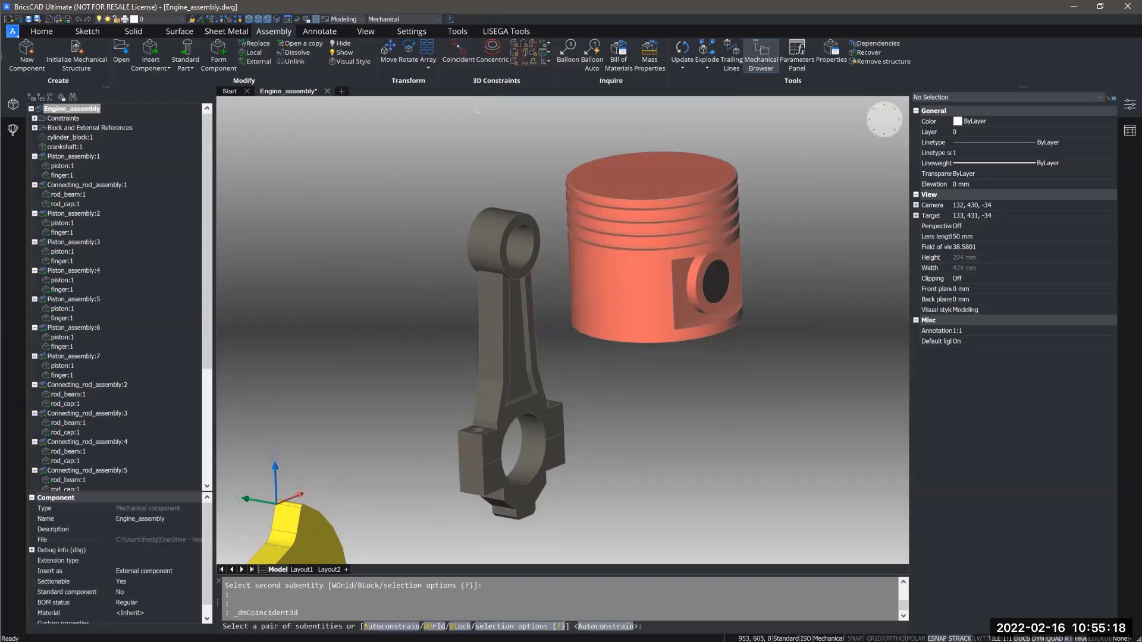
scroll(525, 211, "up", 10)
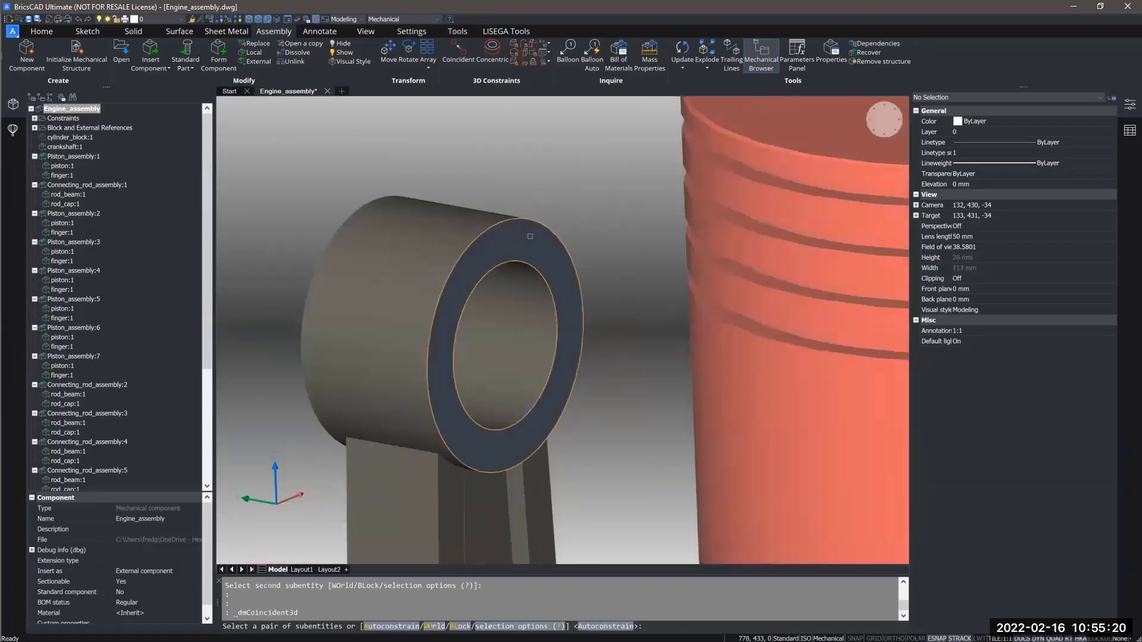
left_click(530, 236)
scroll(530, 236, "down", 5)
middle_click_drag(538, 279, 687, 230, "shift")
scroll(687, 241, "up", 5)
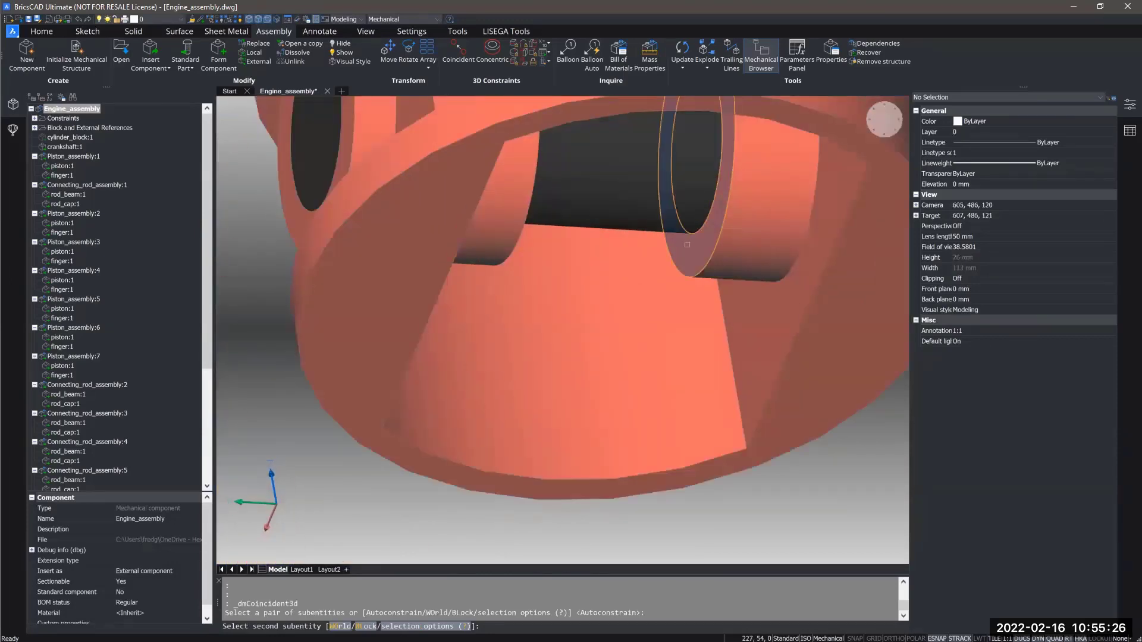
scroll(697, 256, "down", 5)
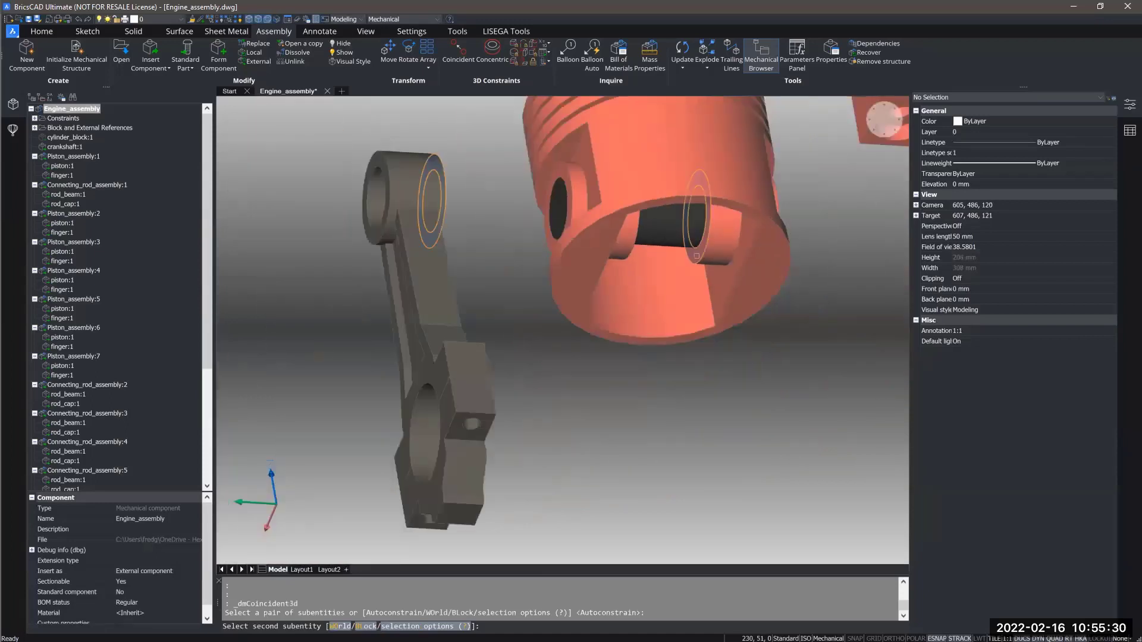
left_click(696, 255)
Examine how the new rod sits inside its piston and compare it with the rods mounted on the crankshaft
scroll(624, 275, "down", 4)
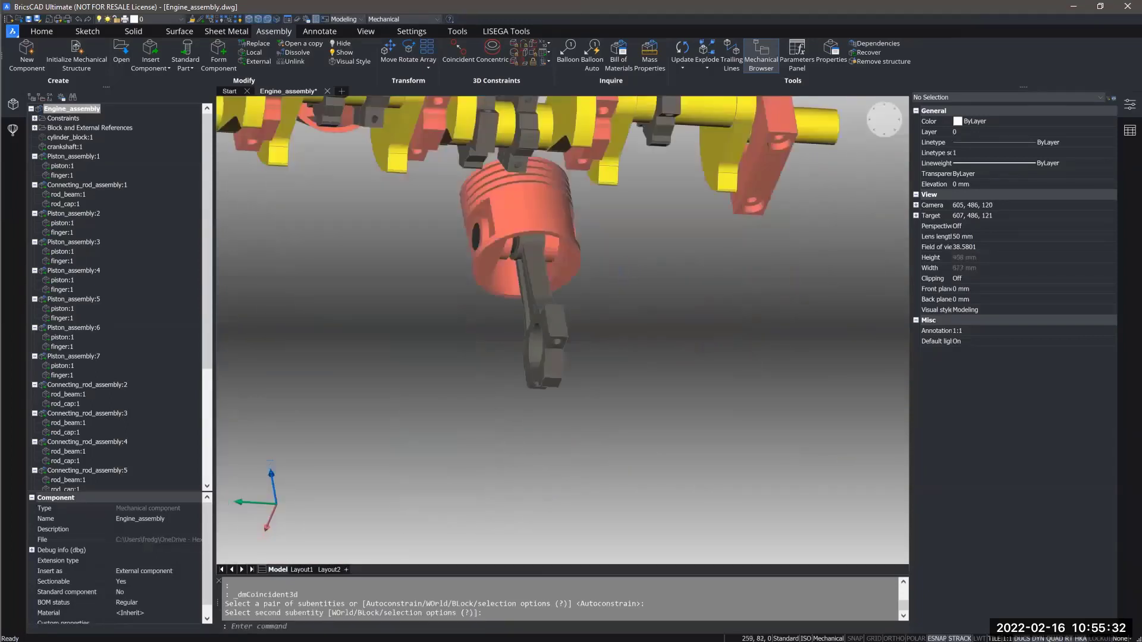
scroll(558, 233, "up", 6)
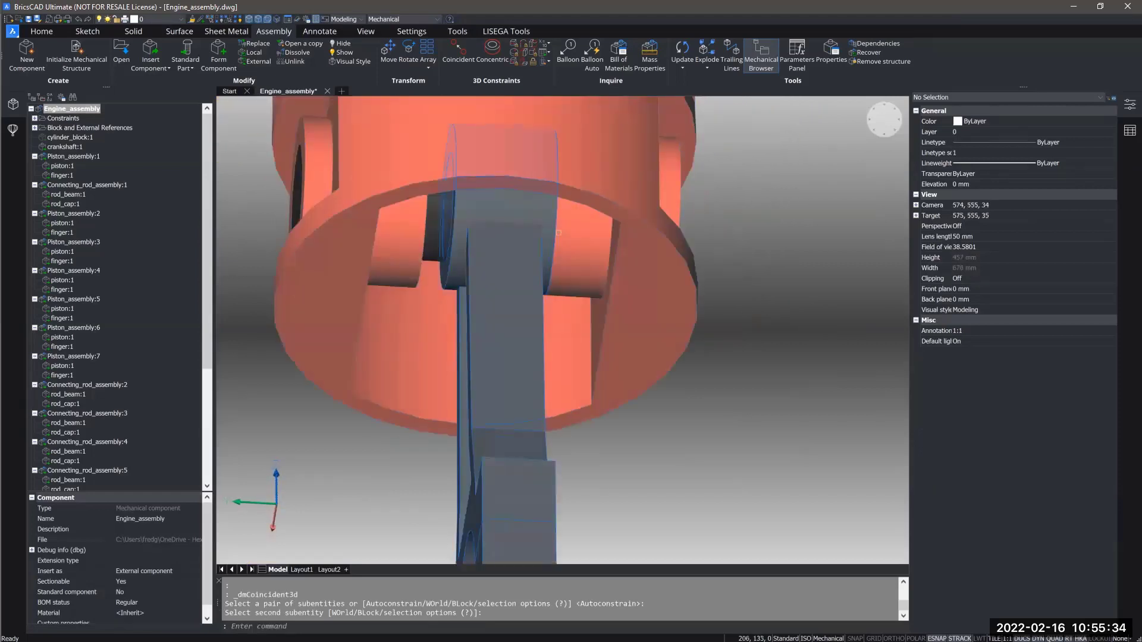
scroll(524, 265, "down", 5)
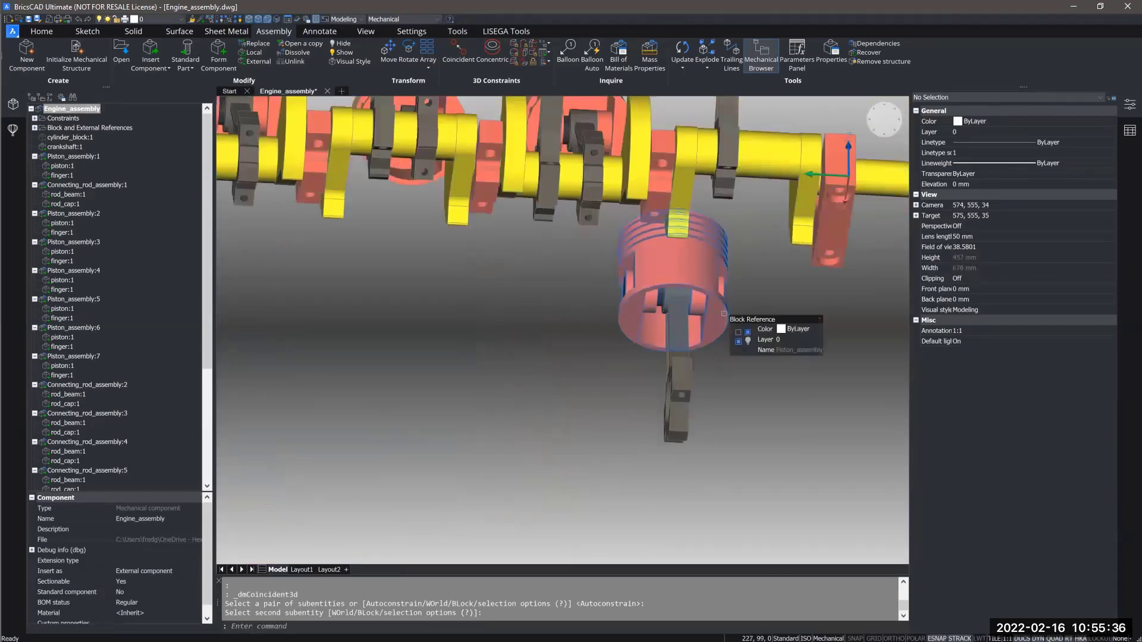
middle_click_drag(579, 336, 581, 370, "shift")
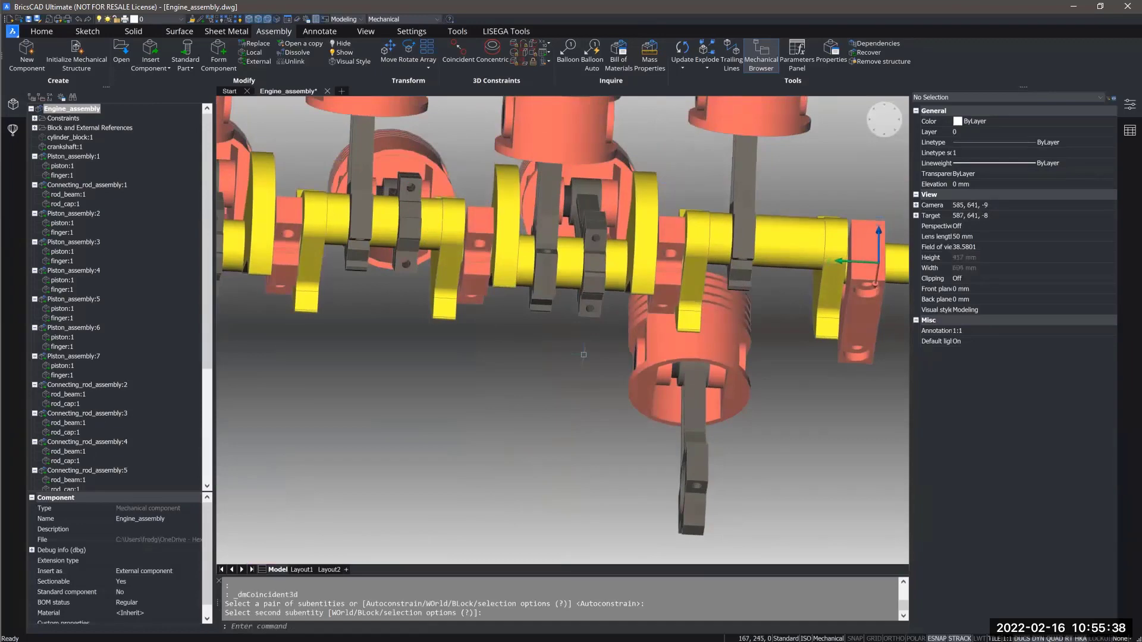
scroll(582, 241, "up", 4)
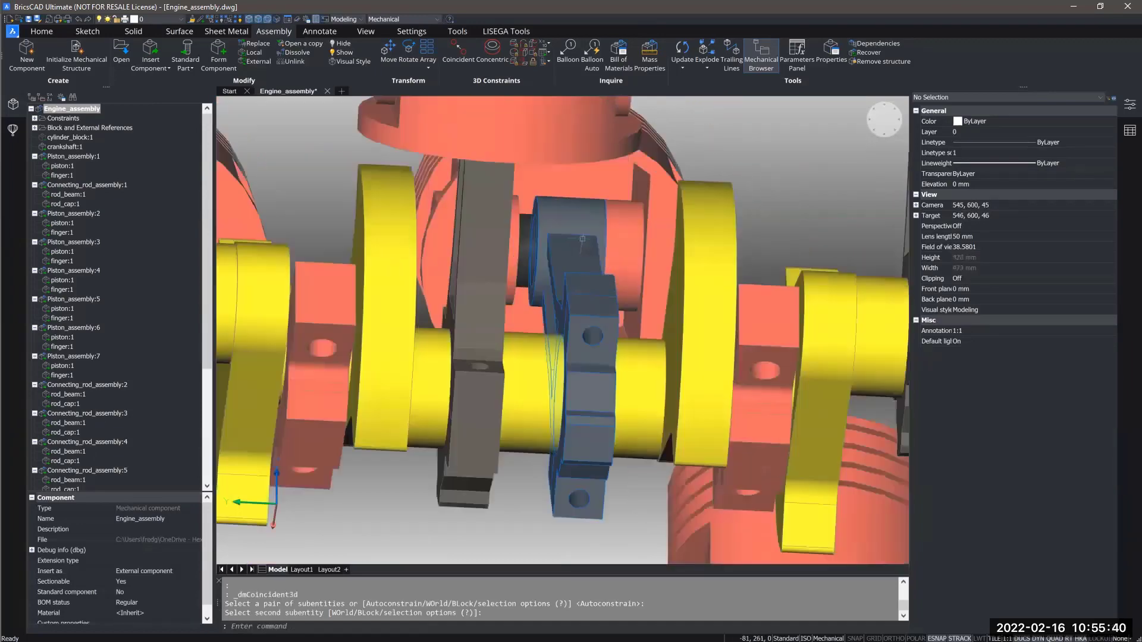
scroll(602, 242, "down", 6)
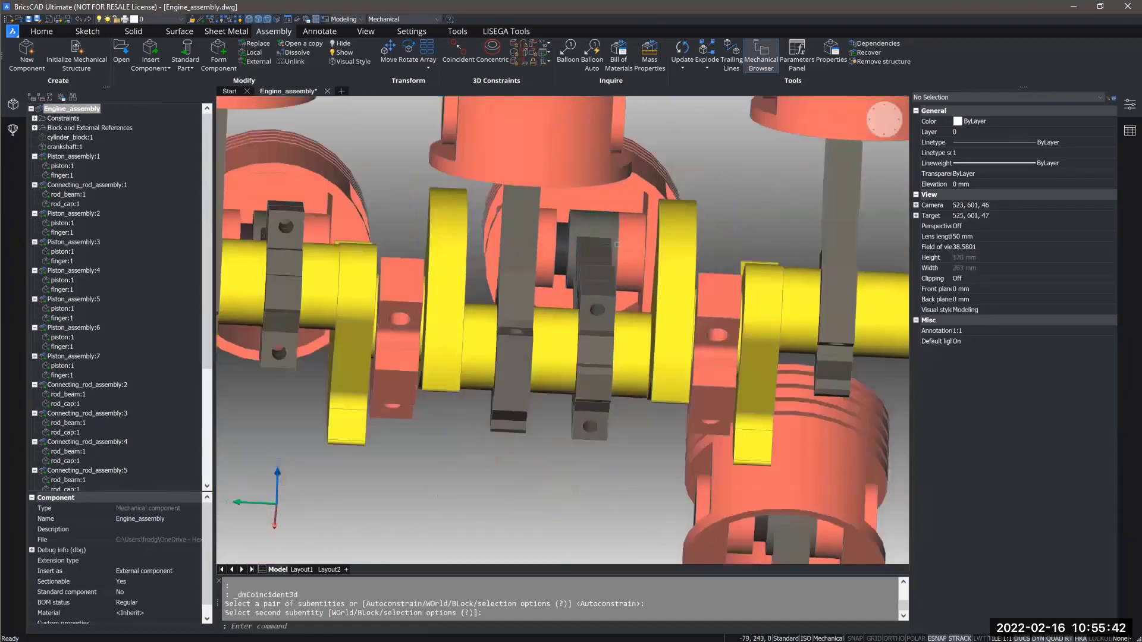
middle_click_drag(487, 366, 730, 315)
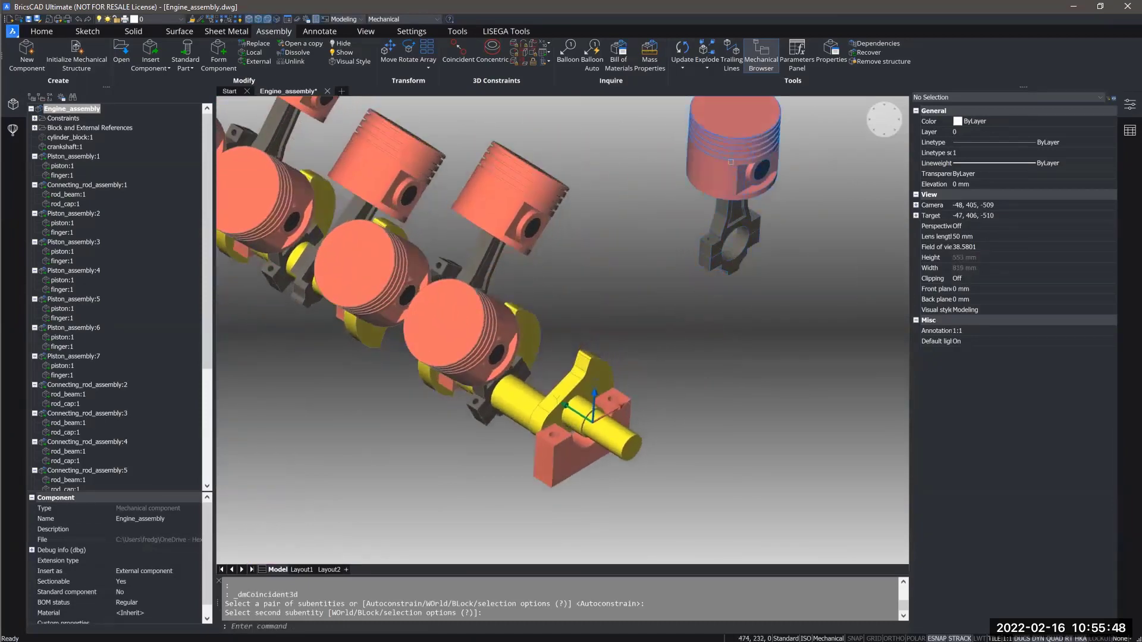
Move the new connecting rod with its piston along the X axis to X 336 mm to test the linked motion
middle_click_drag(714, 134, 671, 185)
middle_click_drag(672, 186, 671, 169, "shift")
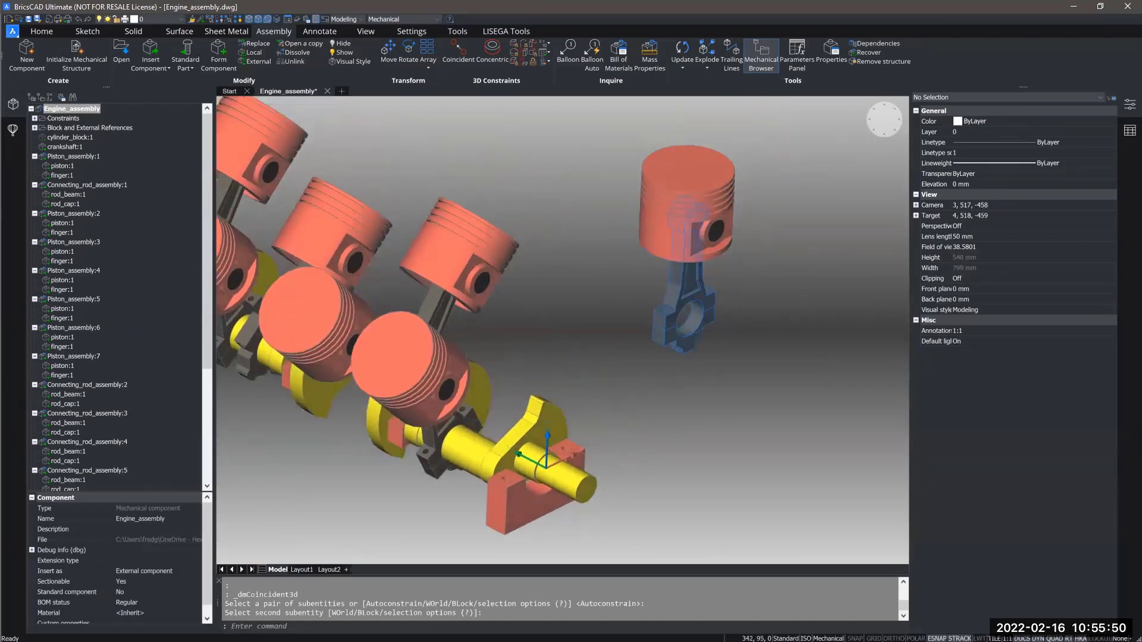
left_click(691, 335)
left_click(705, 312)
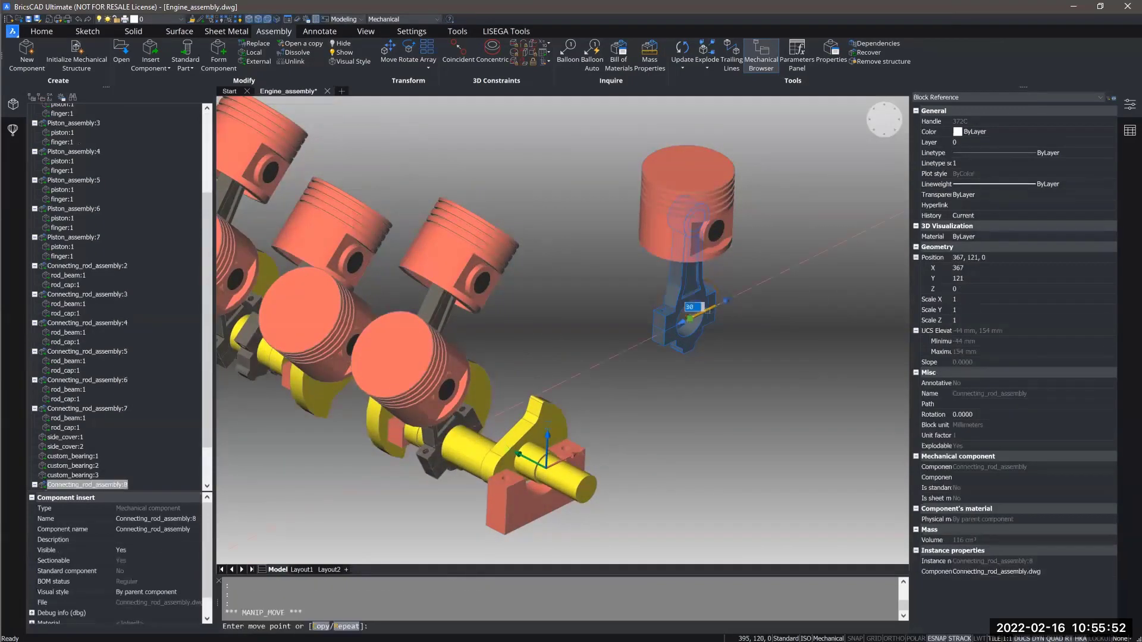
left_click(672, 330)
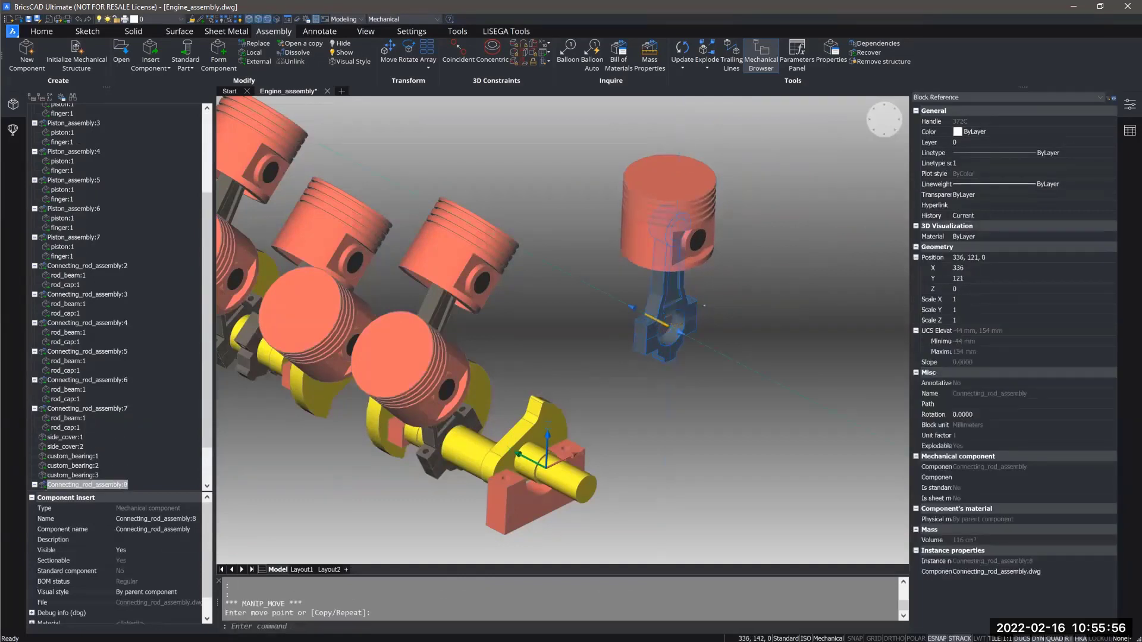
left_click(657, 322)
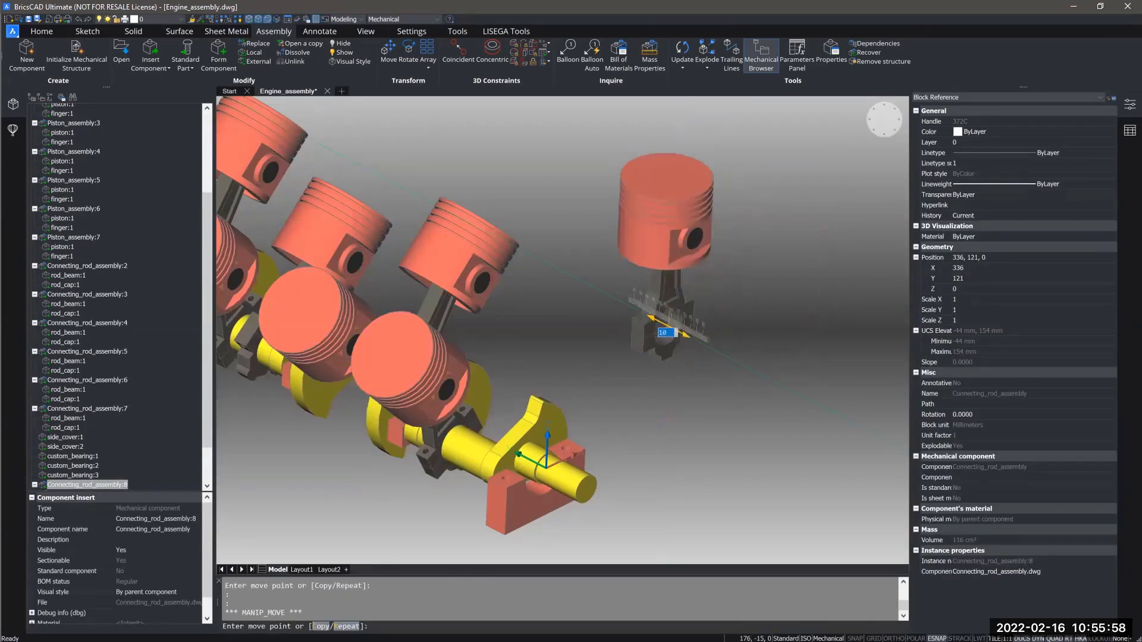
key("Escape")
key("Escape")
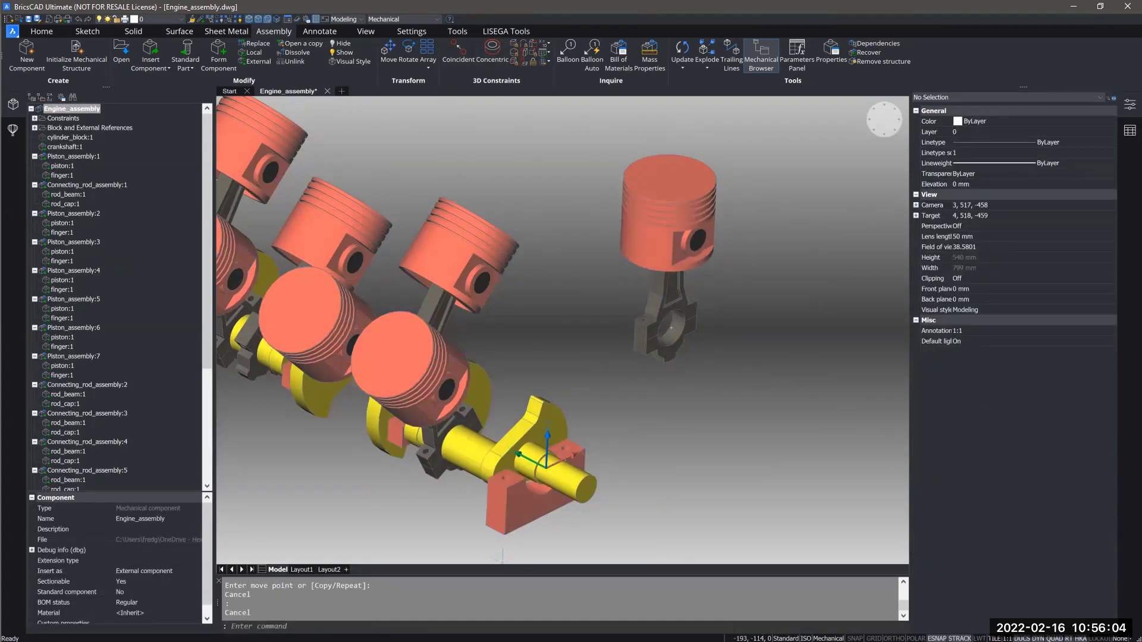
Apply a Concentric constraint between the new connecting rod's big-end bore and the crankshaft's end crankpin
left_click(496, 59)
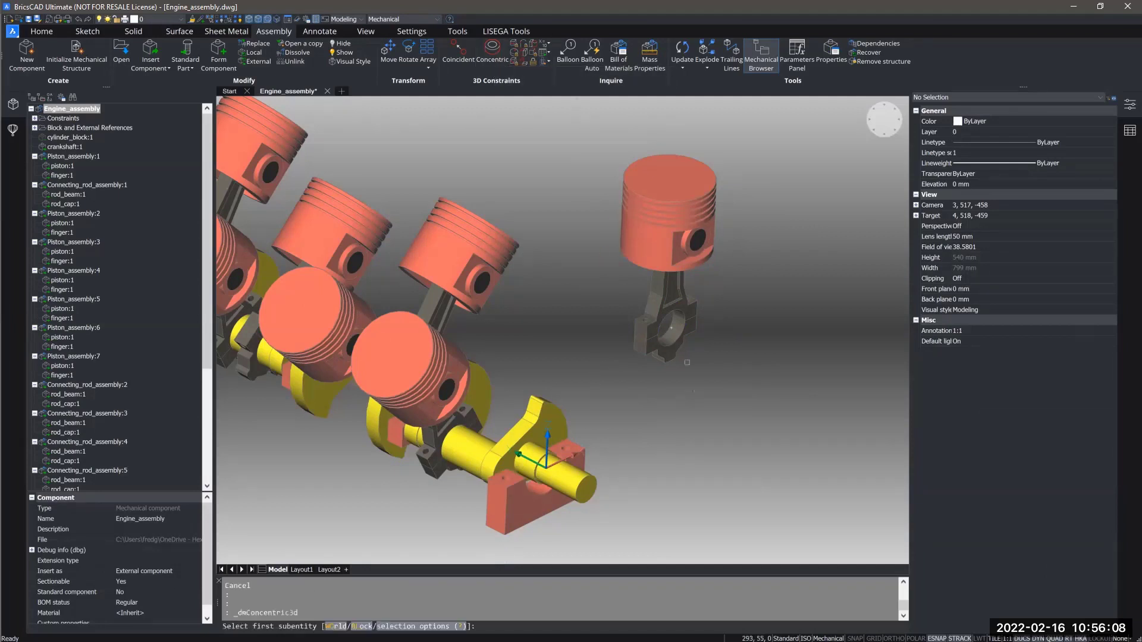
scroll(670, 327, "up", 5)
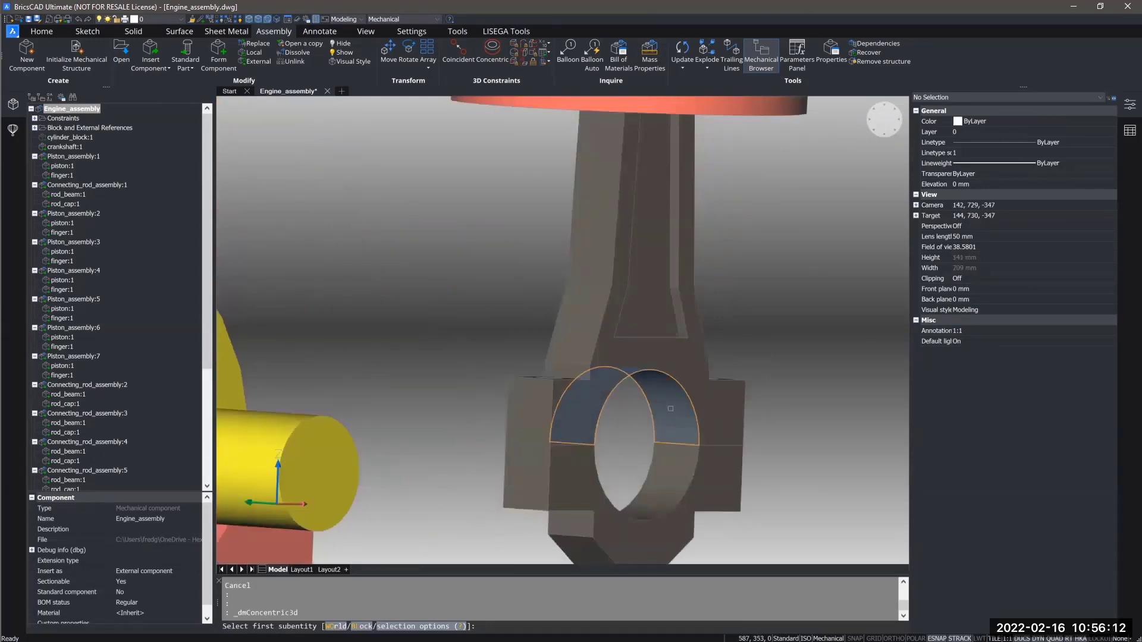
left_click(670, 408)
scroll(684, 309, "down", 6)
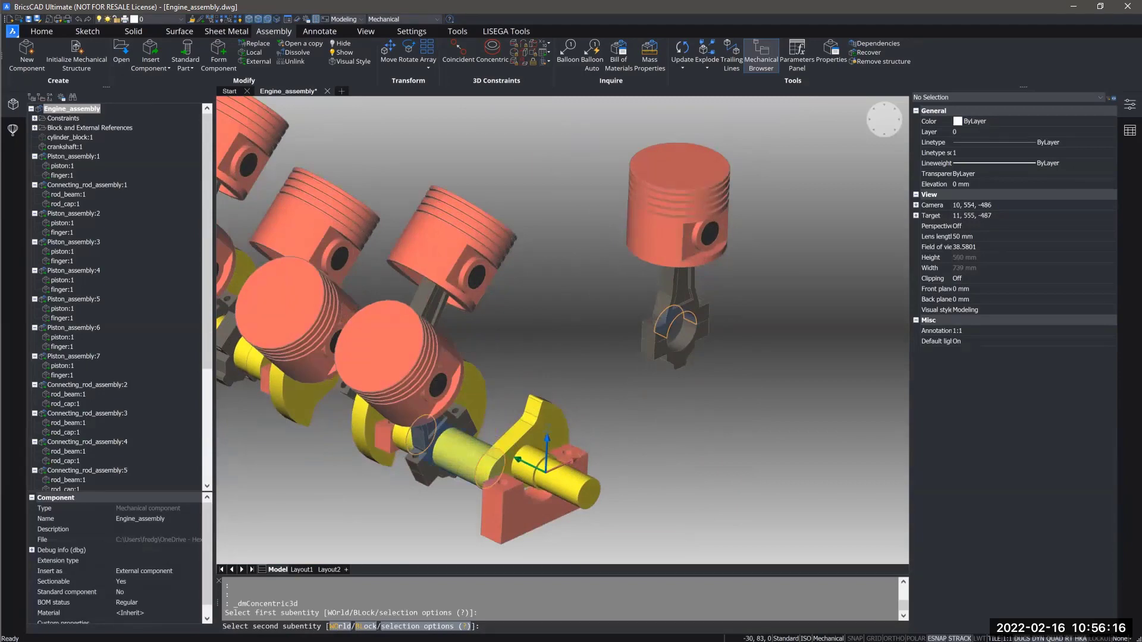
left_click(466, 471)
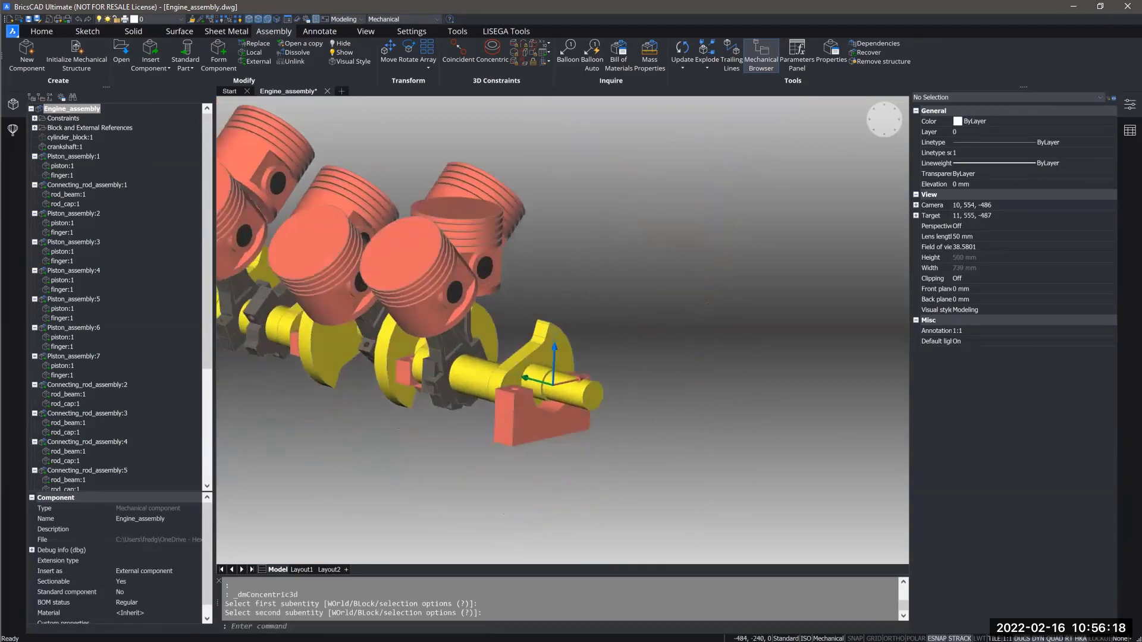
Slide the new connecting rod along the crankpin, away from the overlapping rod, into the free space before the end crank web
scroll(404, 218, "up", 2)
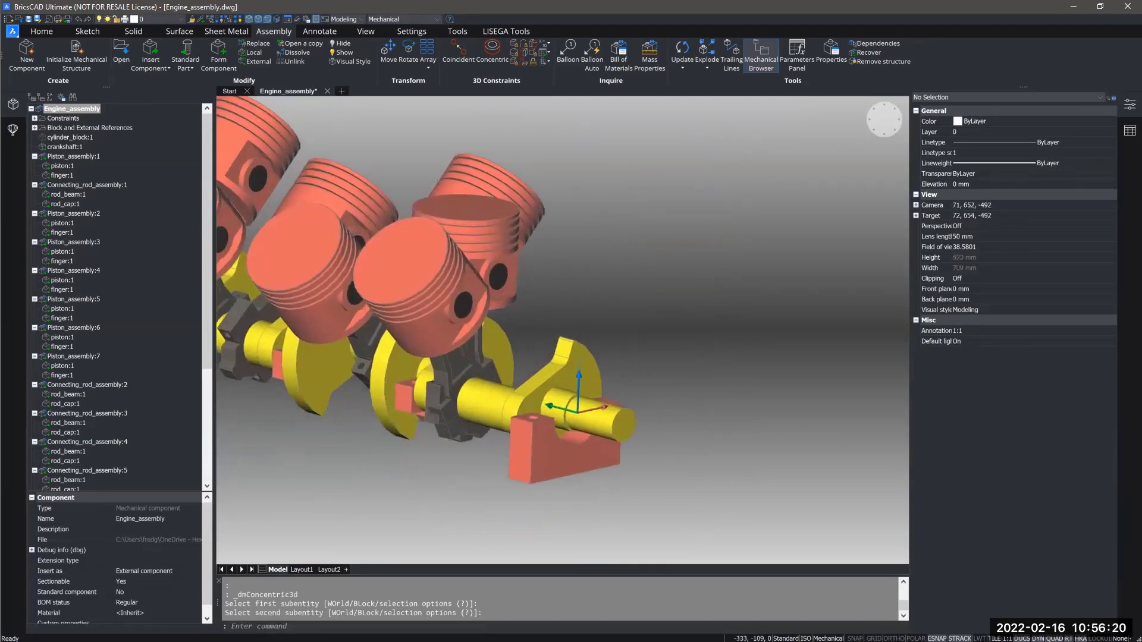
scroll(345, 303, "up", 3)
scroll(466, 362, "up", 1)
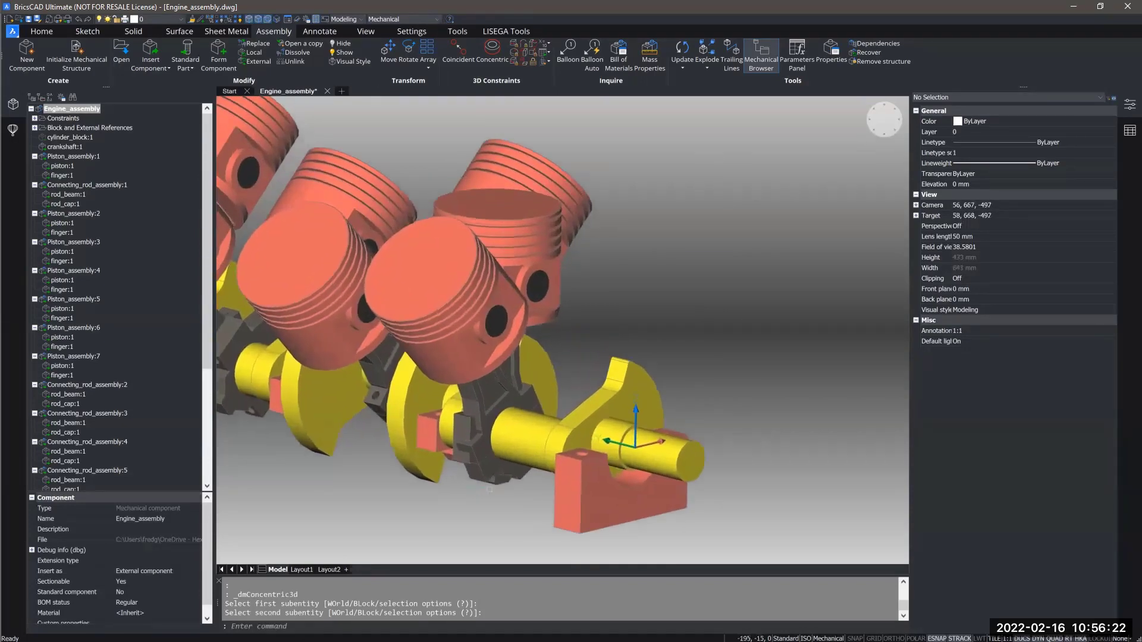
middle_click_drag(467, 363, 473, 410, "shift")
scroll(517, 443, "up", 1)
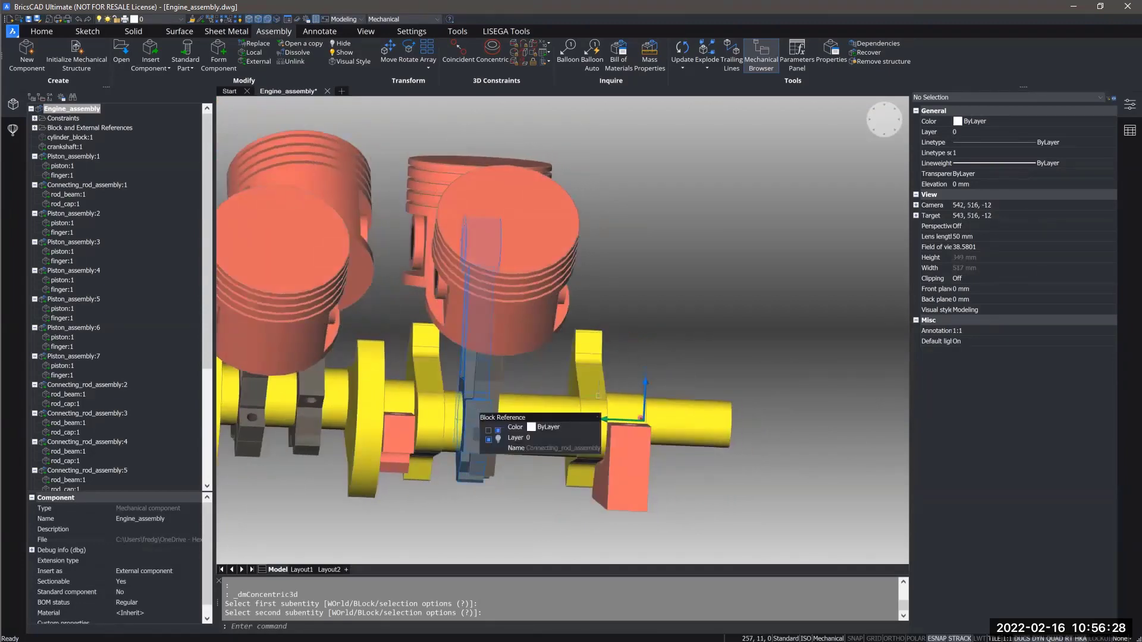
middle_click_drag(666, 409, 598, 415, "shift")
scroll(598, 415, "up", 2)
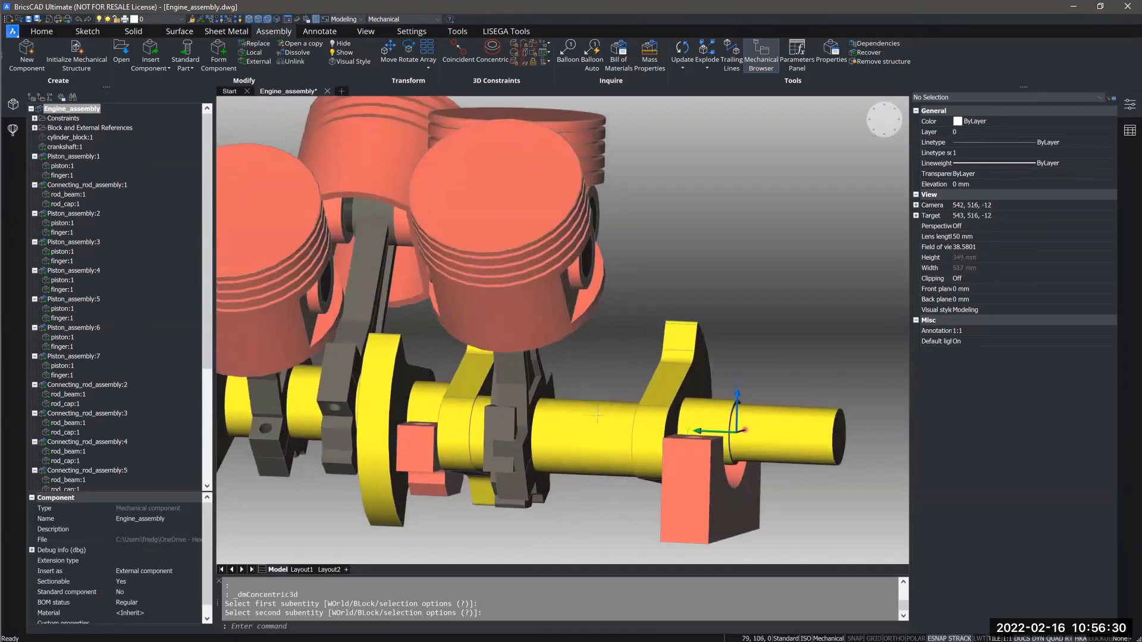
middle_click_drag(476, 411, 443, 416, "shift")
scroll(443, 416, "up", 2)
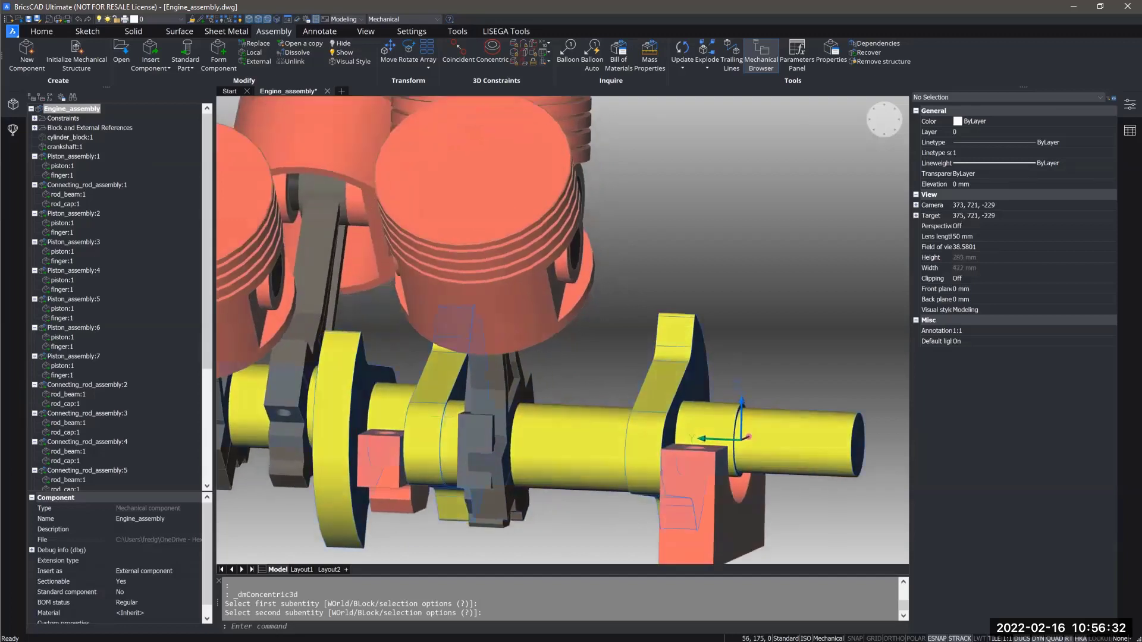
left_click(493, 440)
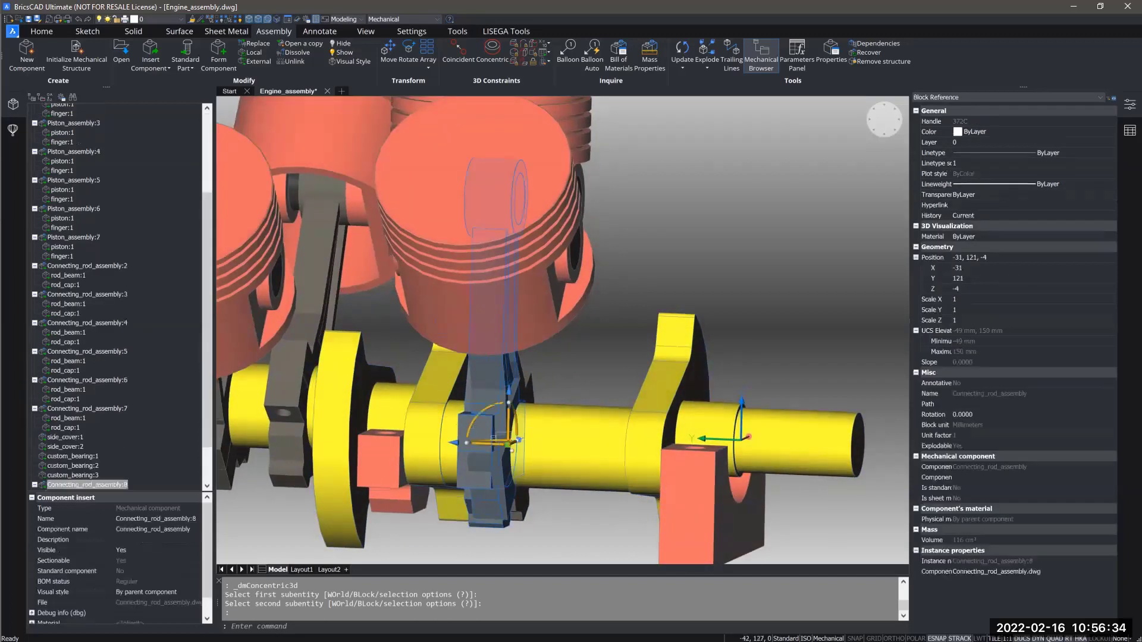
left_click(494, 440)
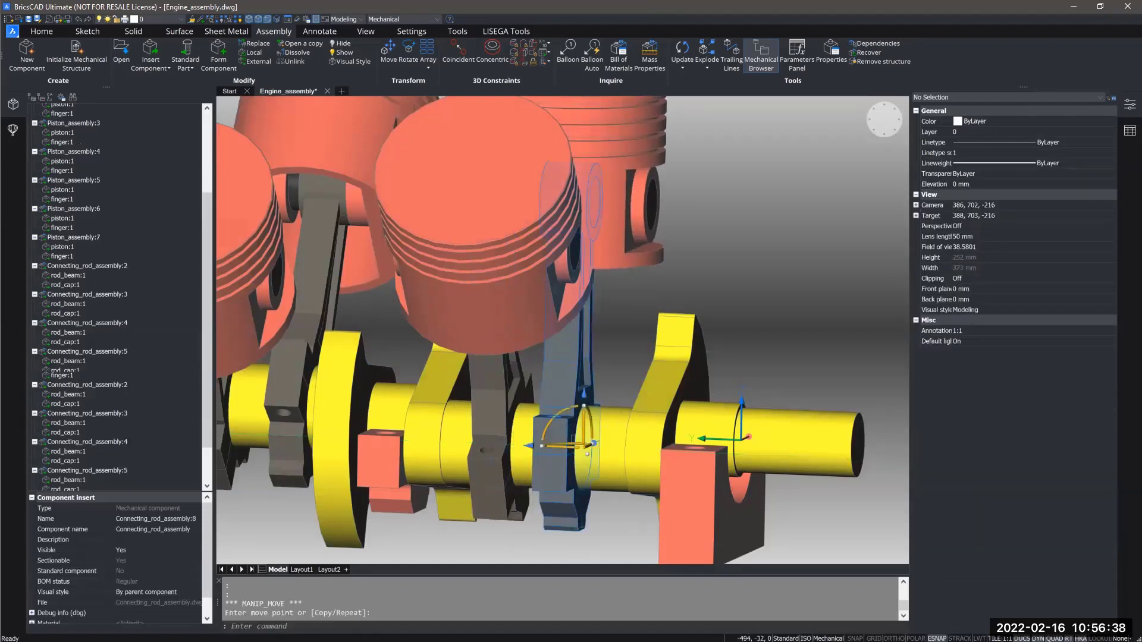
Apply a 20 mm Distance constraint between the end crank web's inner face and the facing side of the new connecting rod
key("Escape")
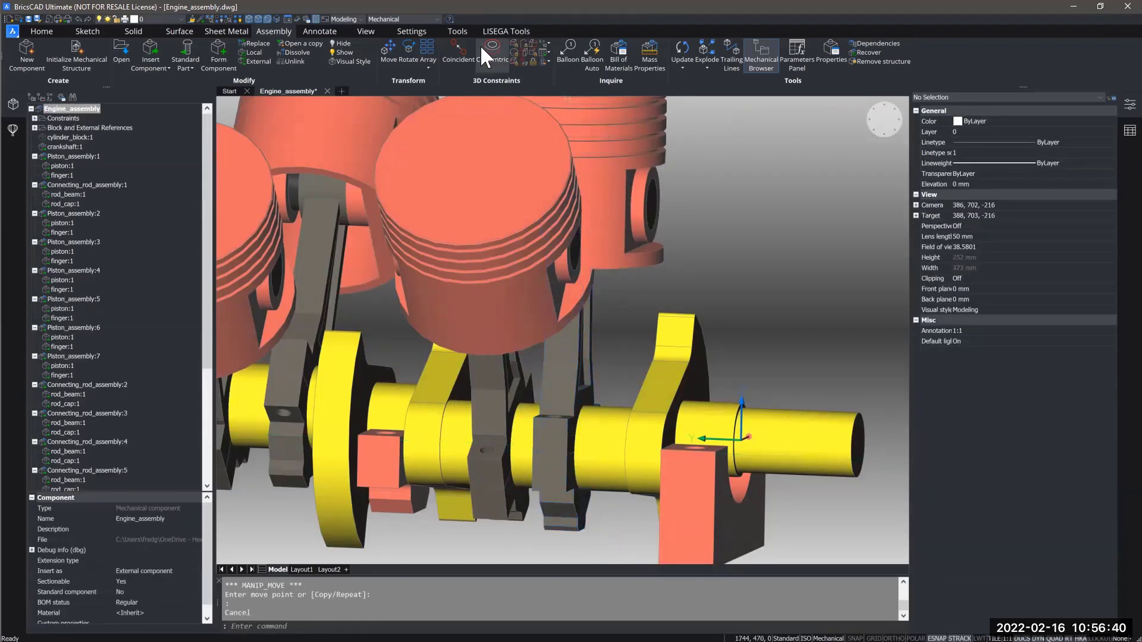
left_click(512, 41)
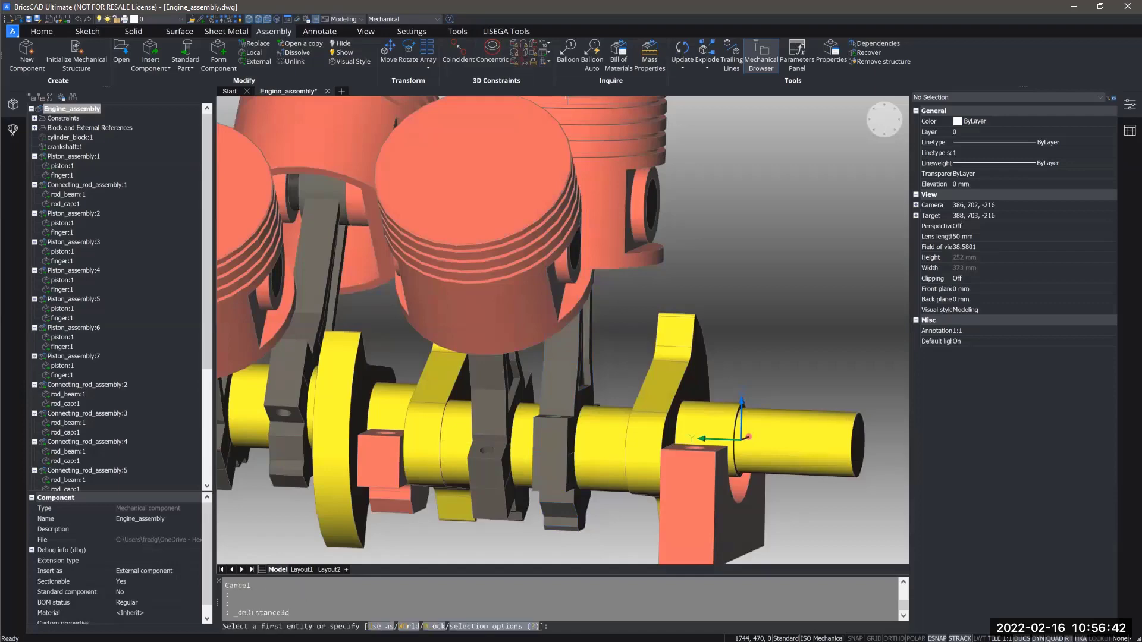
middle_click_drag(613, 382, 696, 382, "shift")
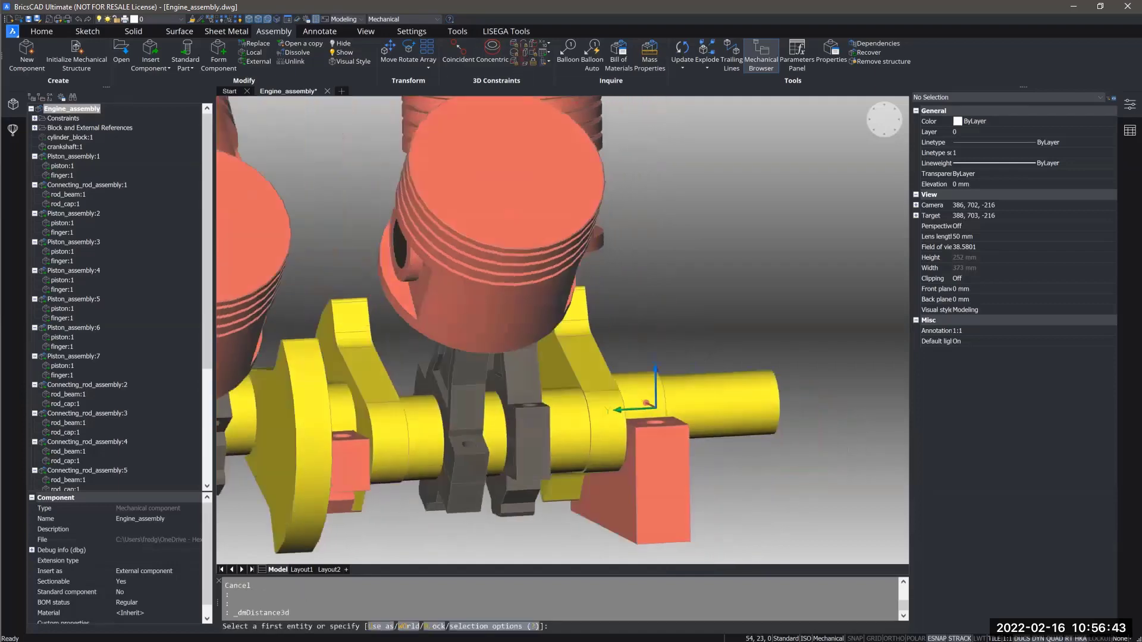
left_click(561, 377)
middle_click_drag(561, 377, 520, 397, "shift")
left_click(490, 383)
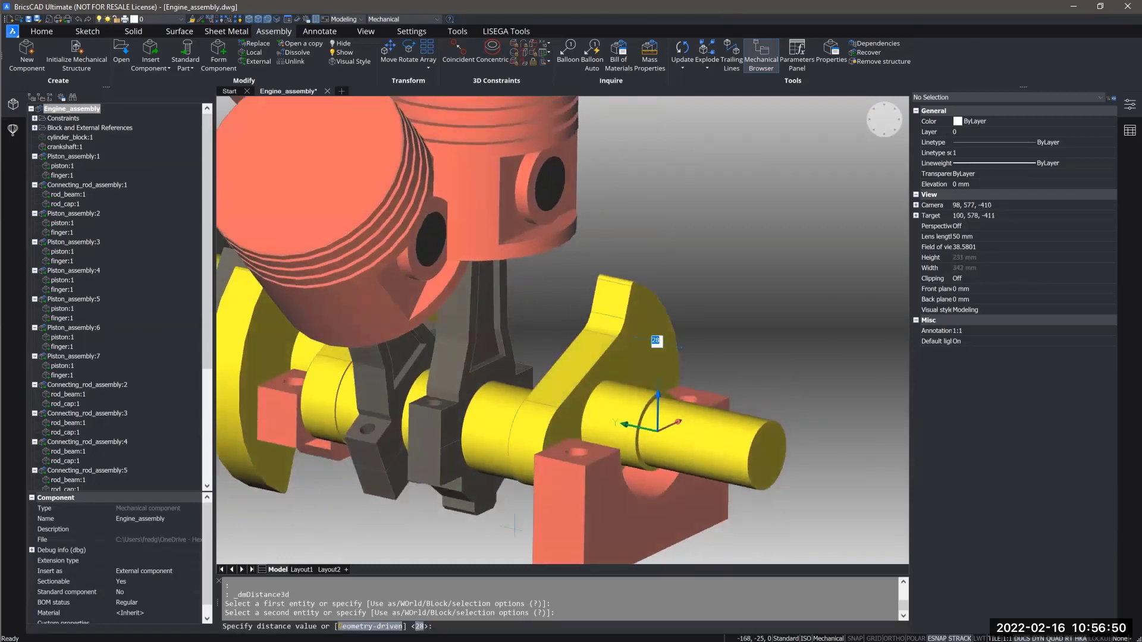
middle_click_drag(589, 474, 550, 455, "shift")
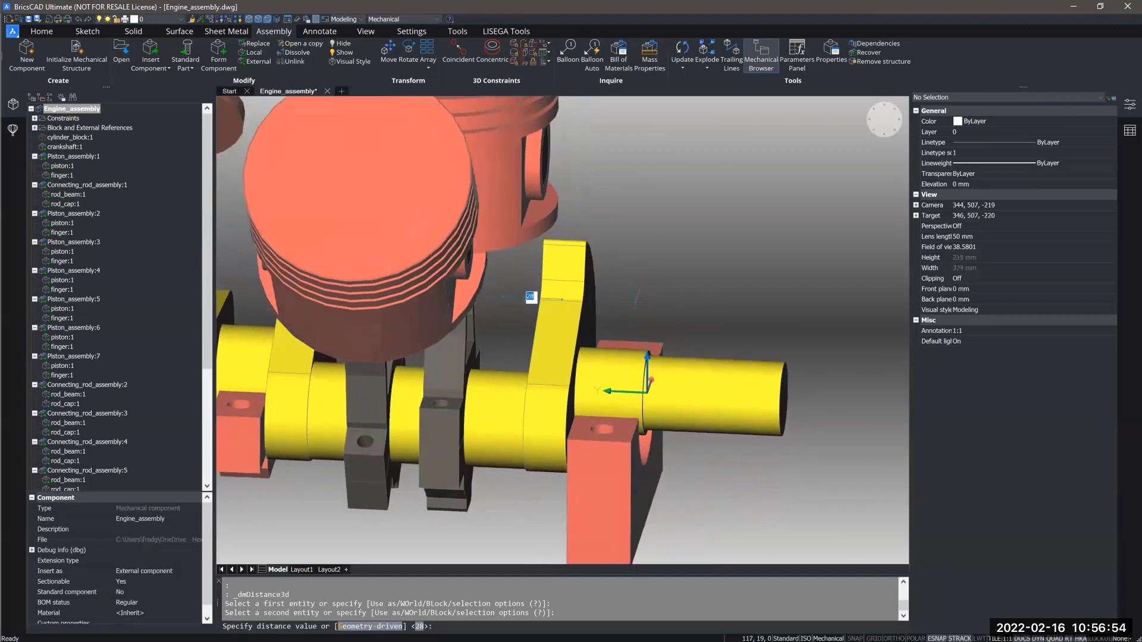
left_click_drag(636, 300, 638, 299, "shift")
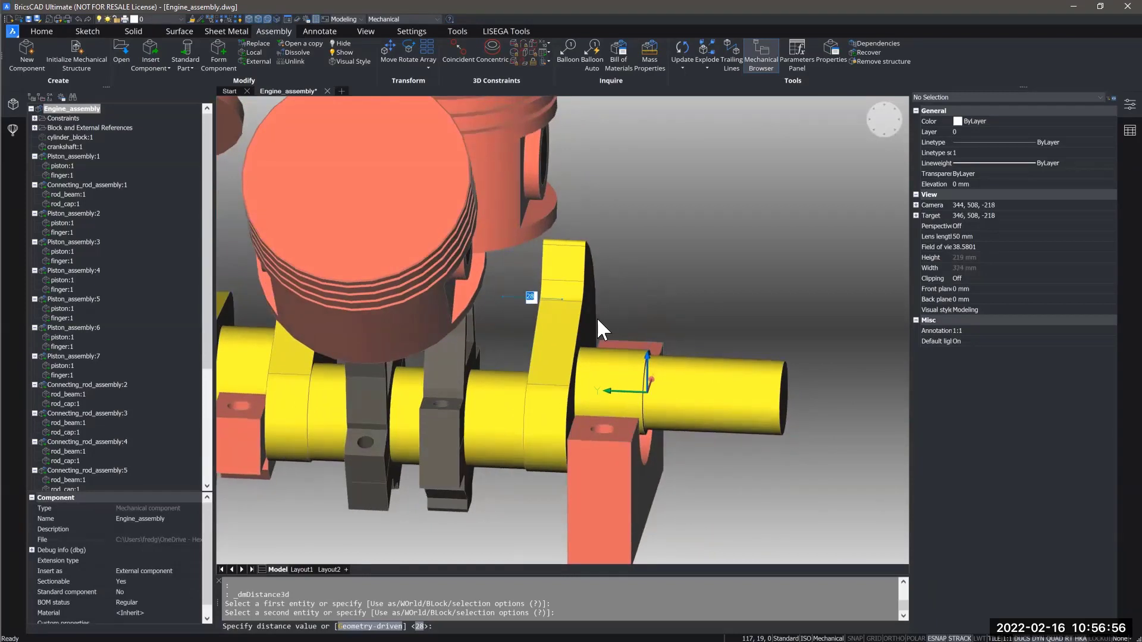
middle_click_drag(597, 319, 576, 319, "shift")
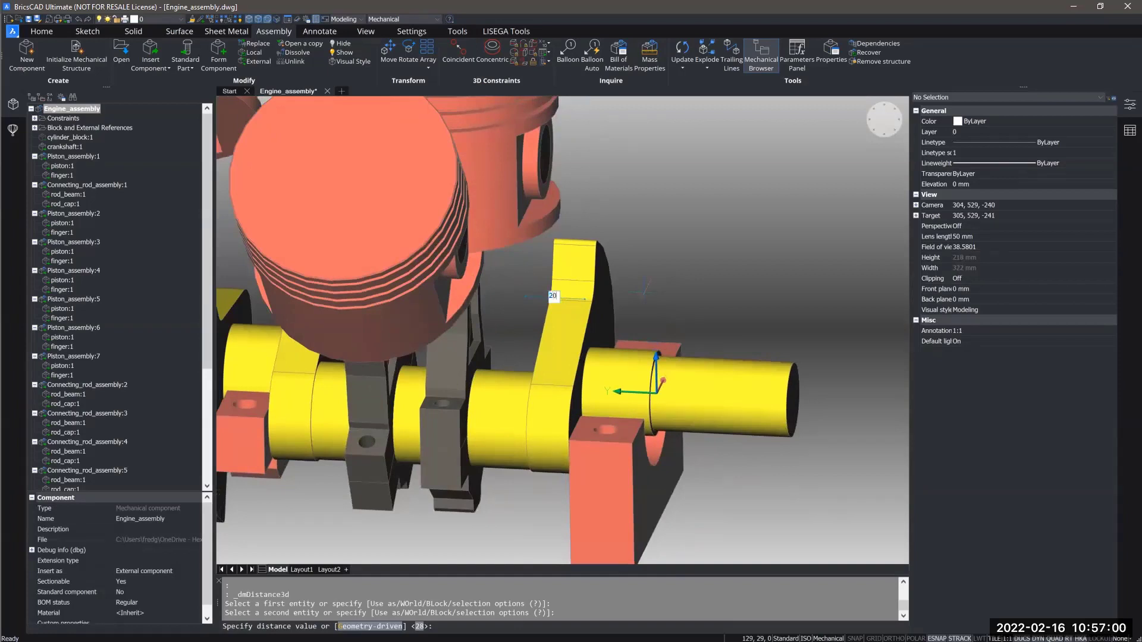
key("Return")
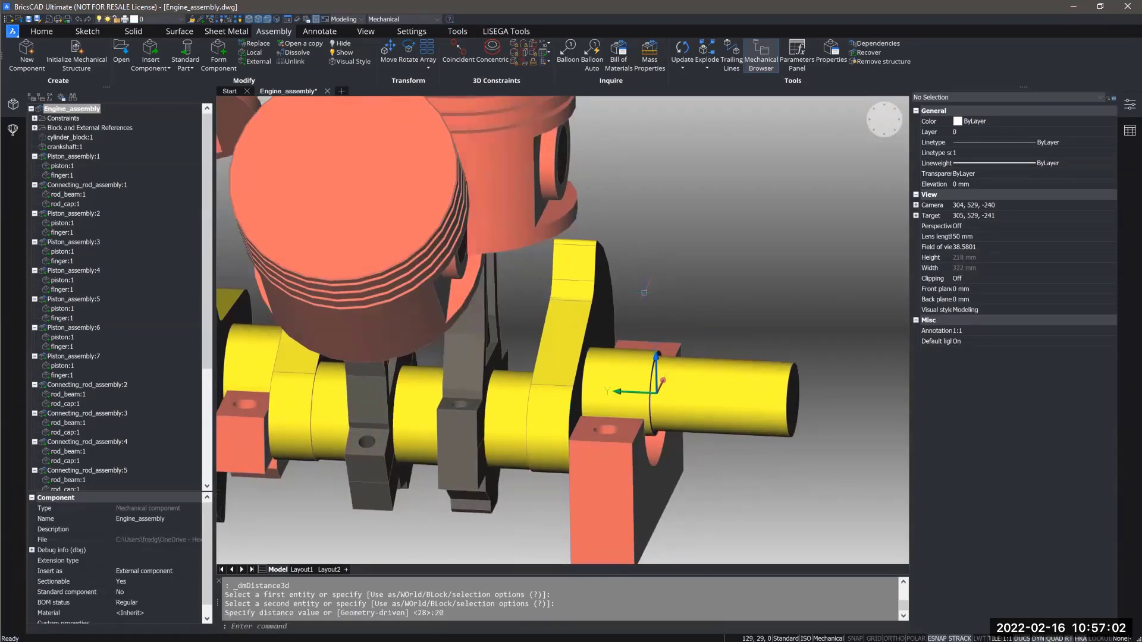
Apply a Parallel constraint between the new connecting rod's beam face and the matching face of another rod in the same cylinder bank
middle_click_drag(515, 470, 467, 469, "shift")
scroll(516, 428, "down", 4)
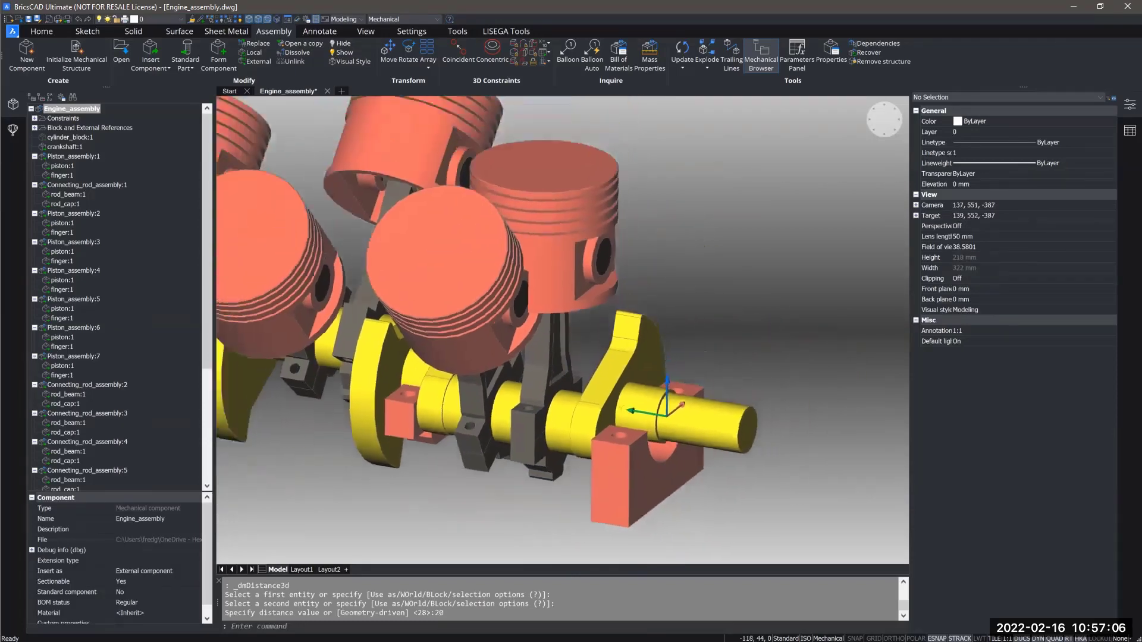
middle_click_drag(621, 241, 582, 264, "shift")
scroll(586, 251, "down", 3)
middle_click_drag(542, 337, 549, 403, "shift")
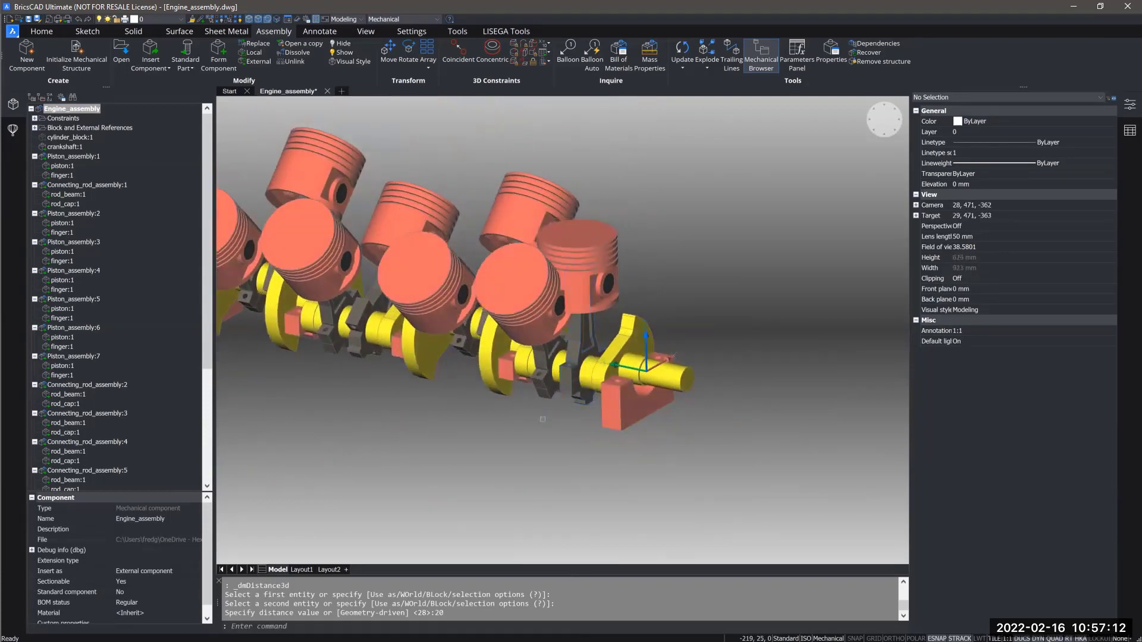
left_click(528, 60)
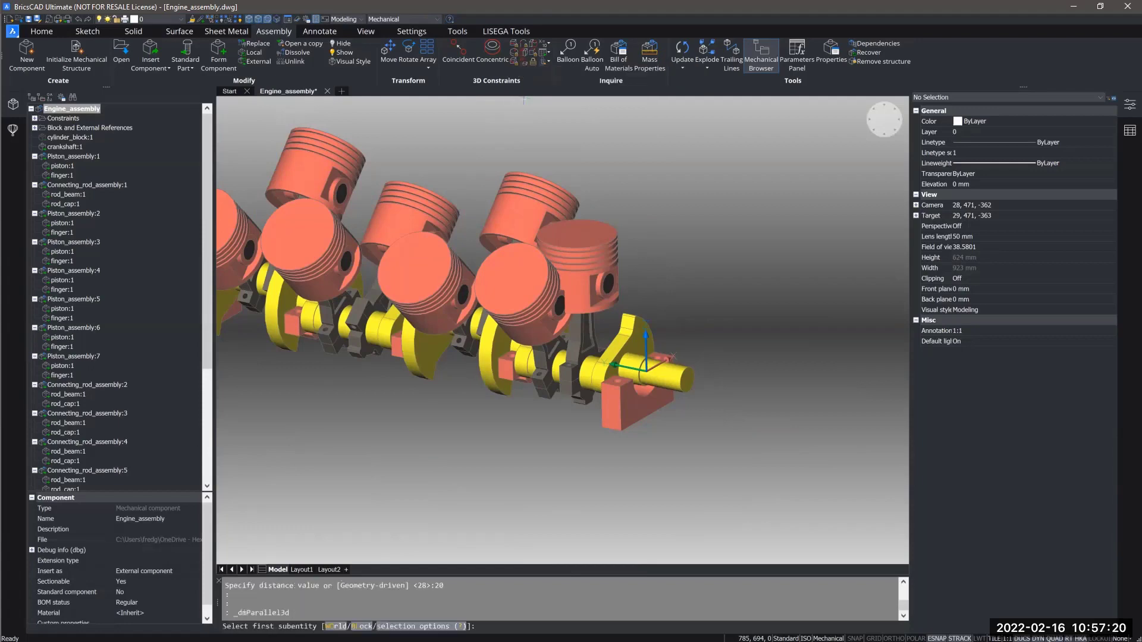
scroll(612, 357, "up", 2)
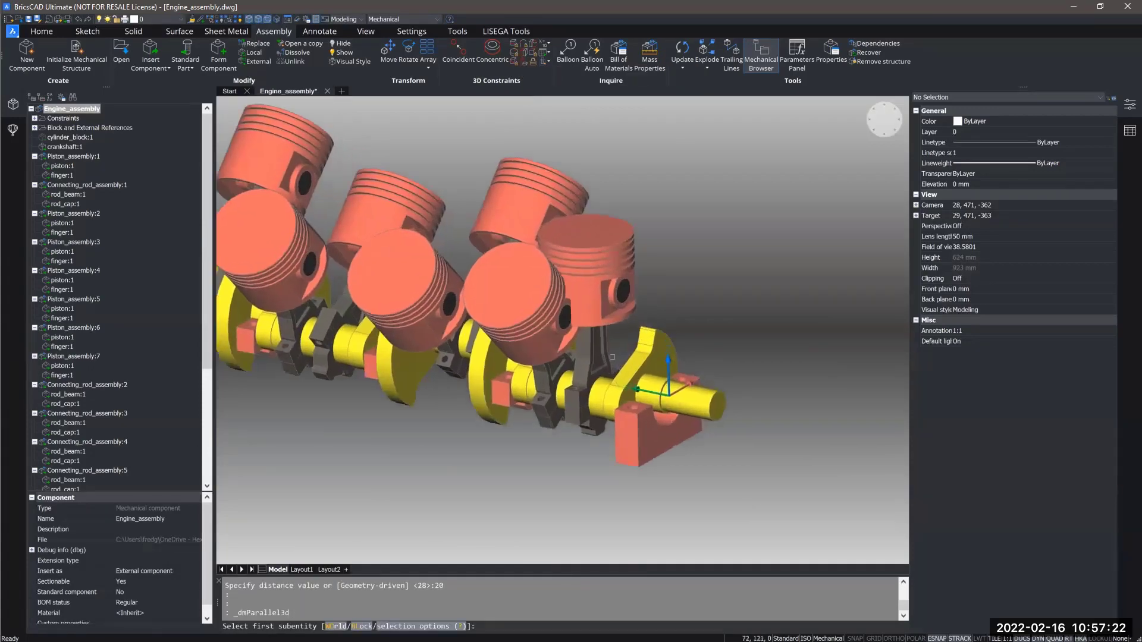
scroll(586, 349, "up", 3)
left_click(581, 354)
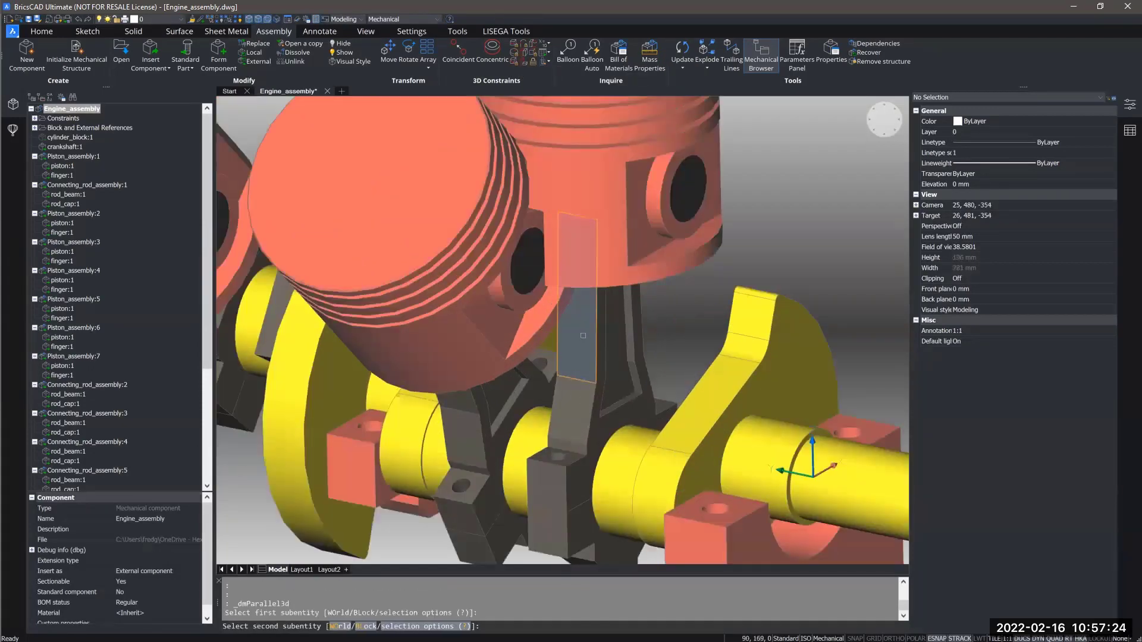
scroll(583, 335, "down", 6)
middle_click_drag(583, 335, 648, 344, "shift")
scroll(458, 284, "up", 3)
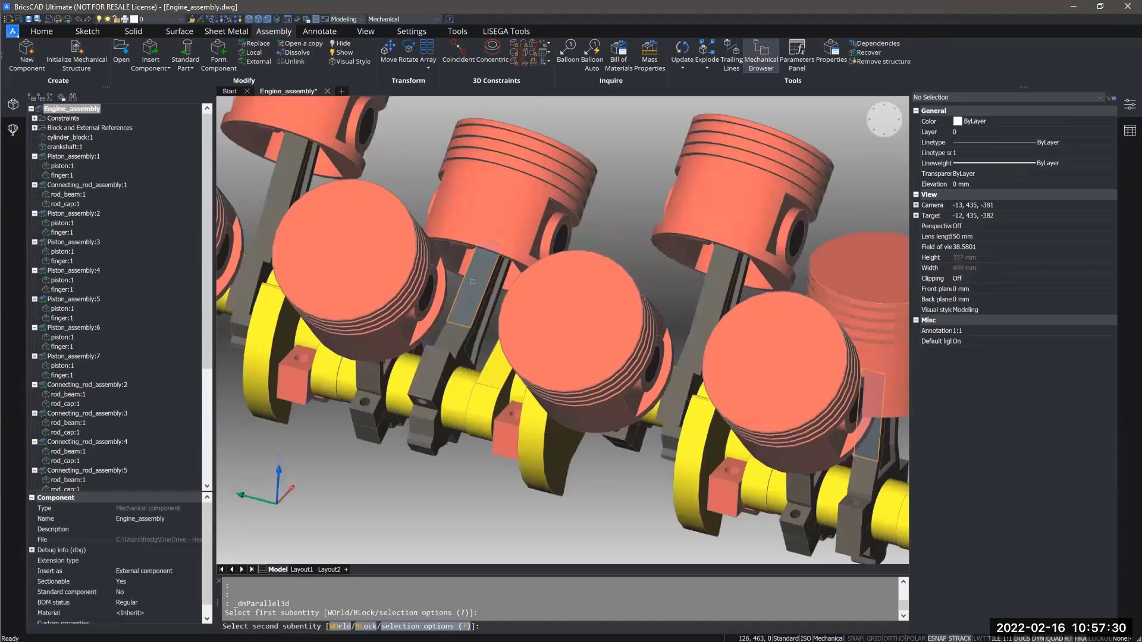
left_click(473, 281)
Apply a Parallel constraint between the new piston's crown and the crown of another piston in the same bank
scroll(528, 495, "down", 1)
middle_click_drag(524, 485, 478, 385, "shift")
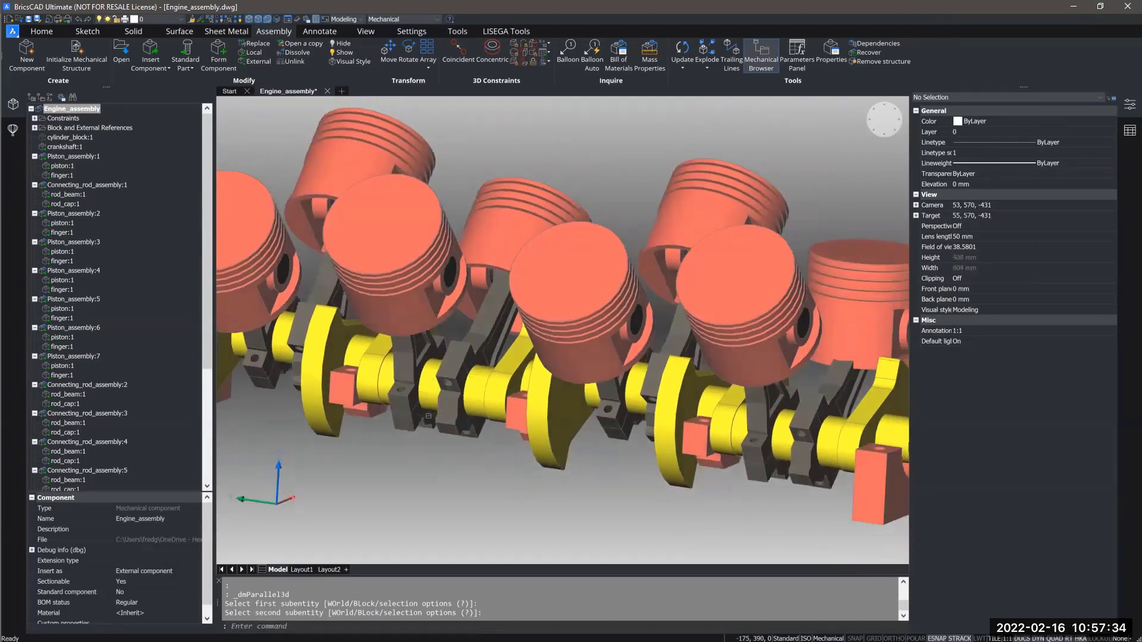
middle_click_drag(429, 415, 440, 396, "shift")
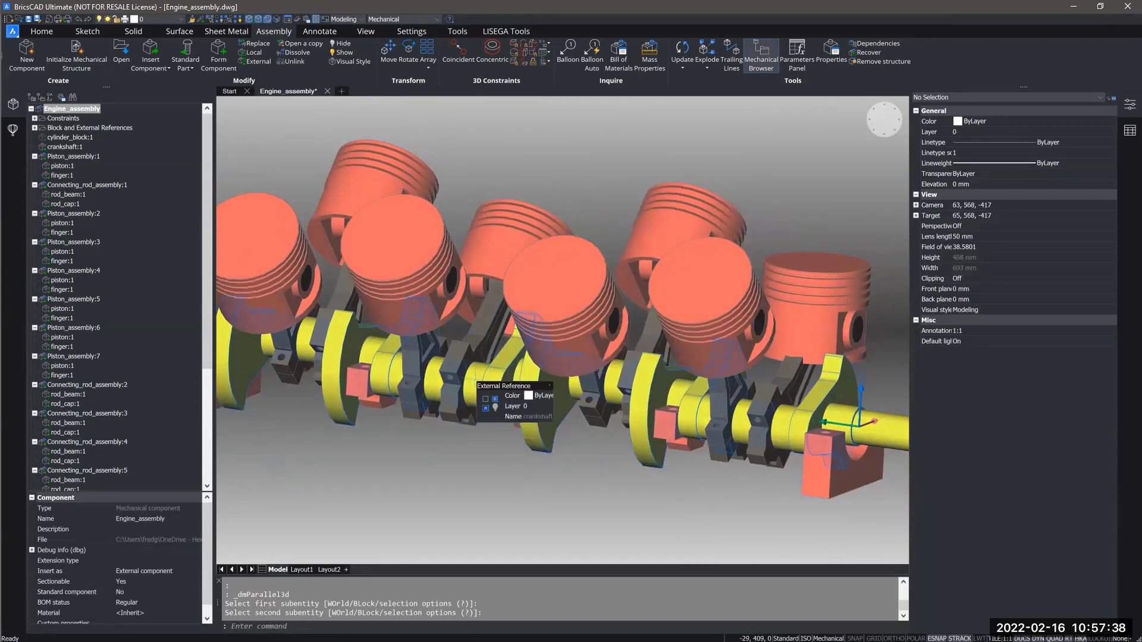
scroll(478, 374, "down", 1)
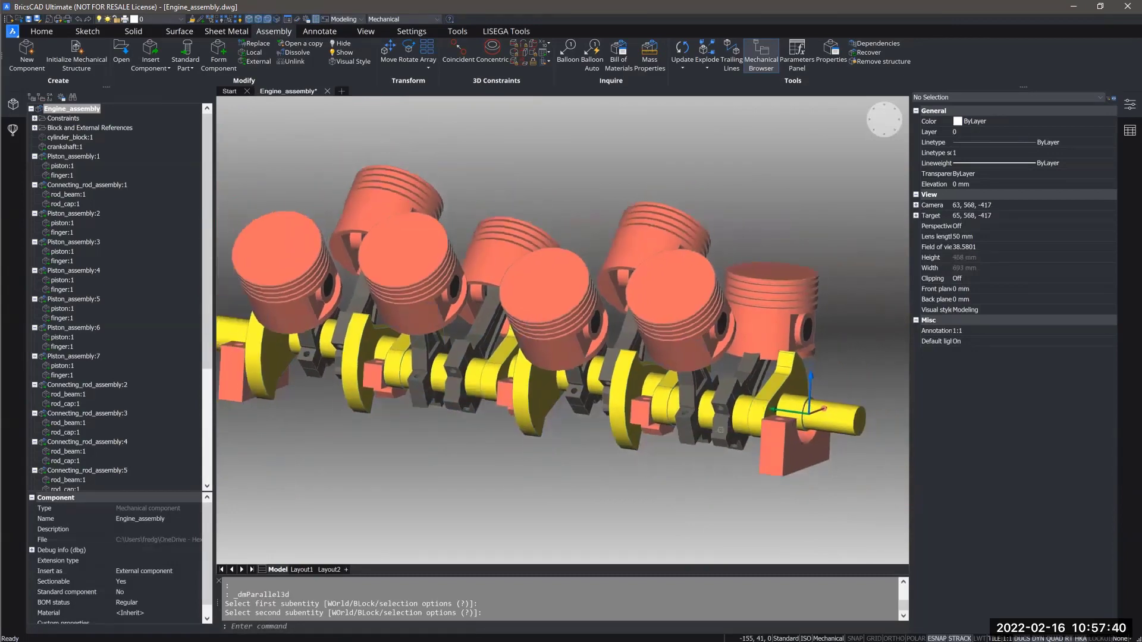
middle_click_drag(737, 412, 752, 376, "shift")
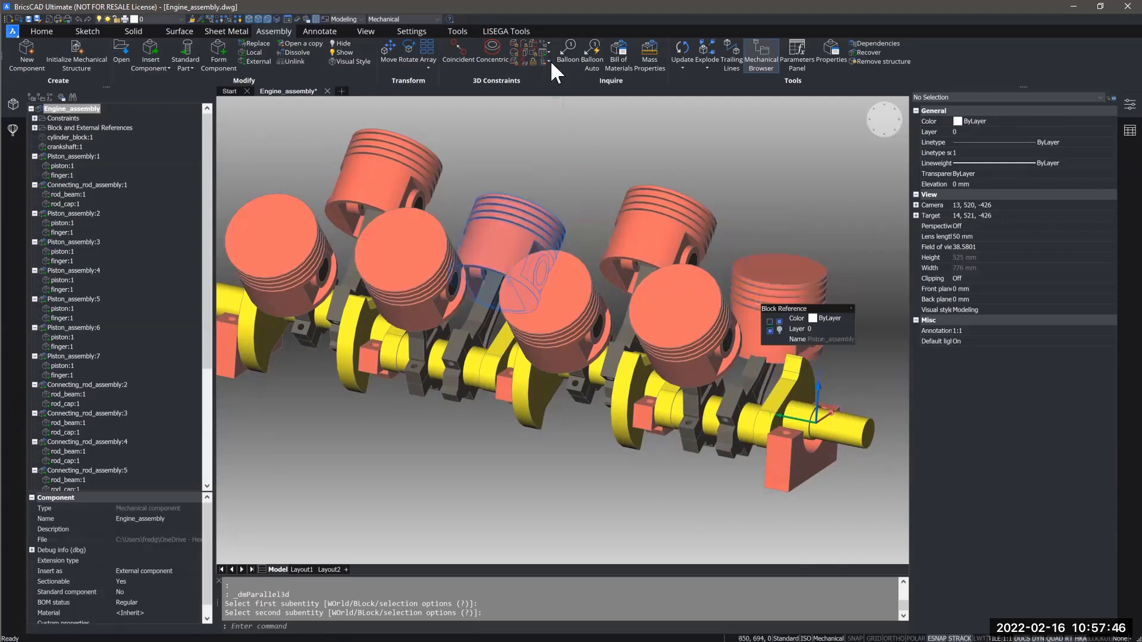
left_click(523, 52)
middle_click_drag(640, 237, 562, 375, "shift")
left_click(650, 330)
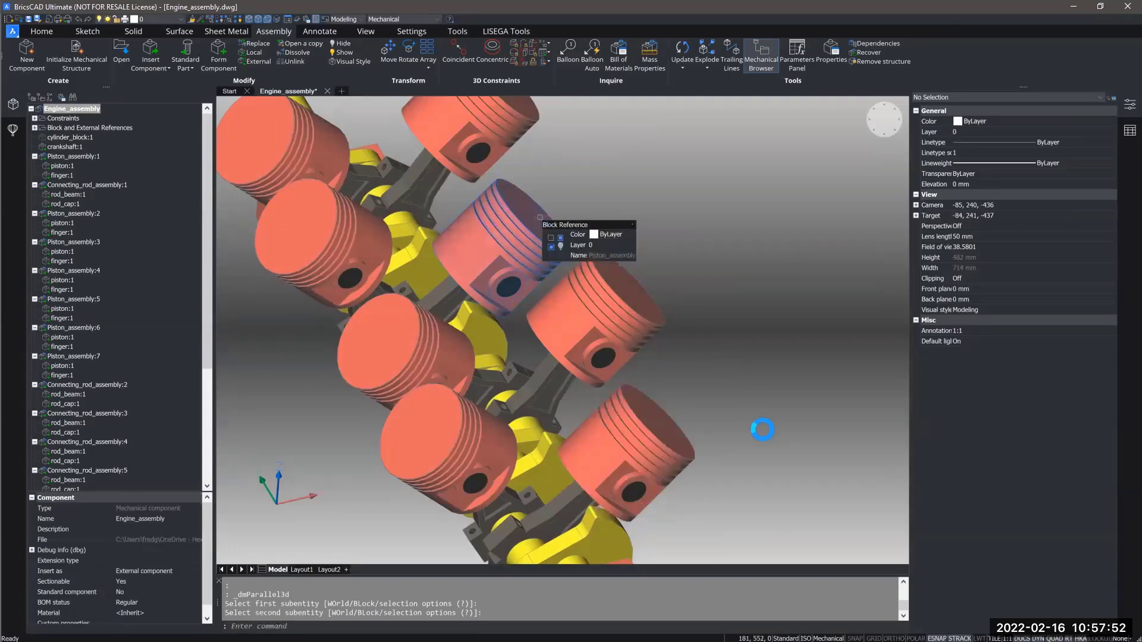
left_click(540, 219)
Review the assembly's newest constraints, Coincident_50, Concentric_49, Distance_50 and Parallel_51, by highlighting each one's linked components, and clear the selection
middle_click_drag(585, 401, 678, 381, "shift")
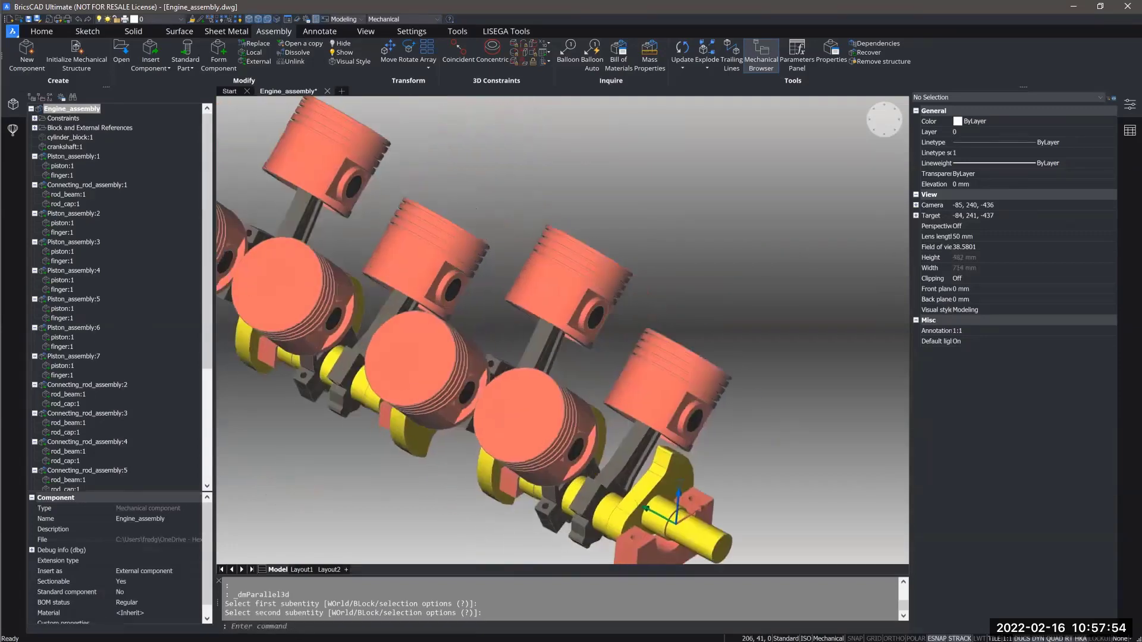
scroll(678, 380, "down", 2)
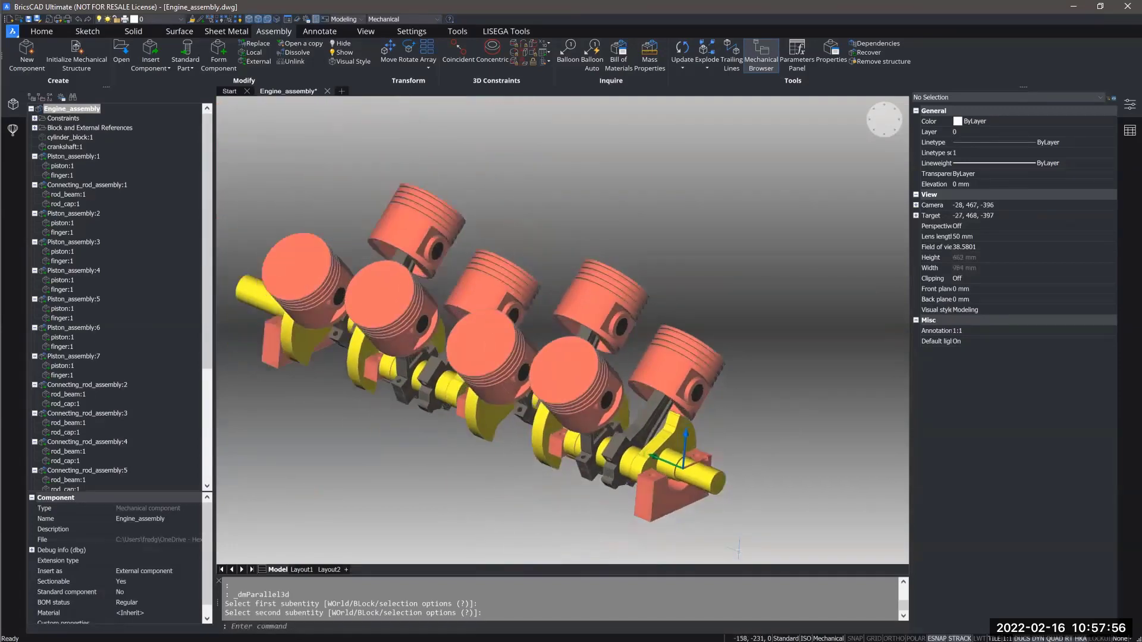
middle_click_drag(722, 460, 636, 457, "shift")
left_click(34, 118)
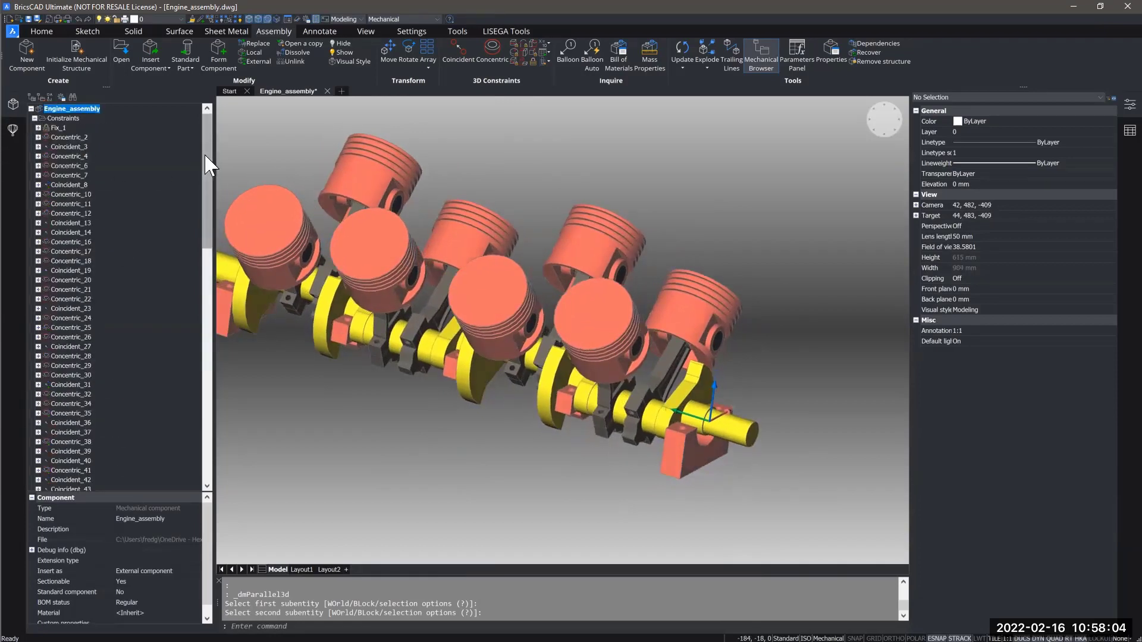
left_click_drag(207, 191, 197, 262)
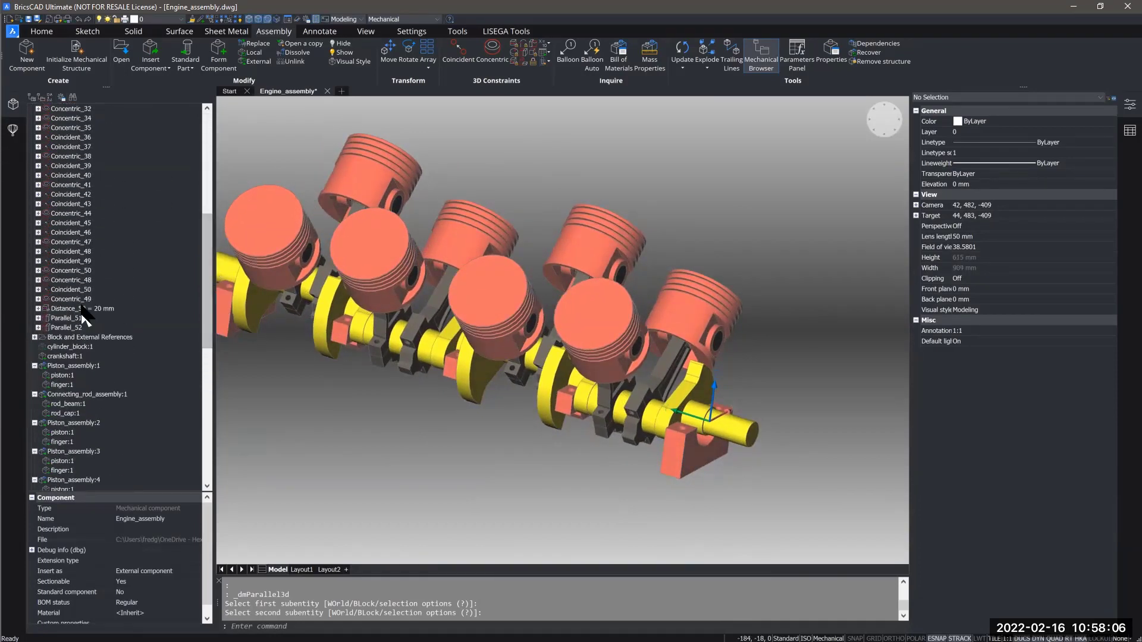
left_click(79, 290)
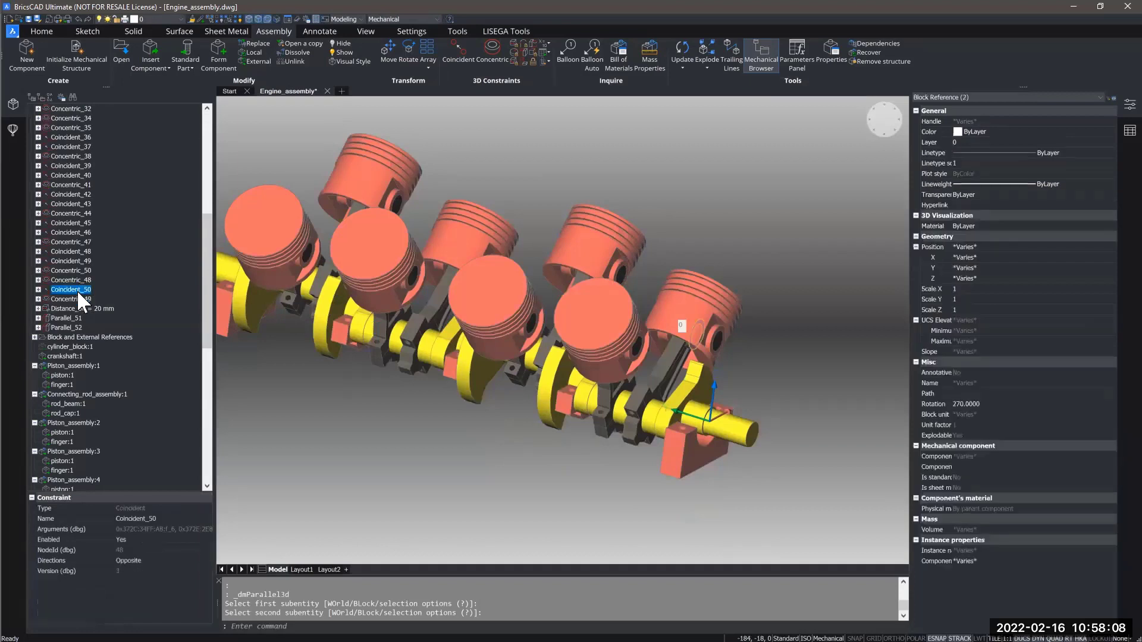
left_click(77, 298)
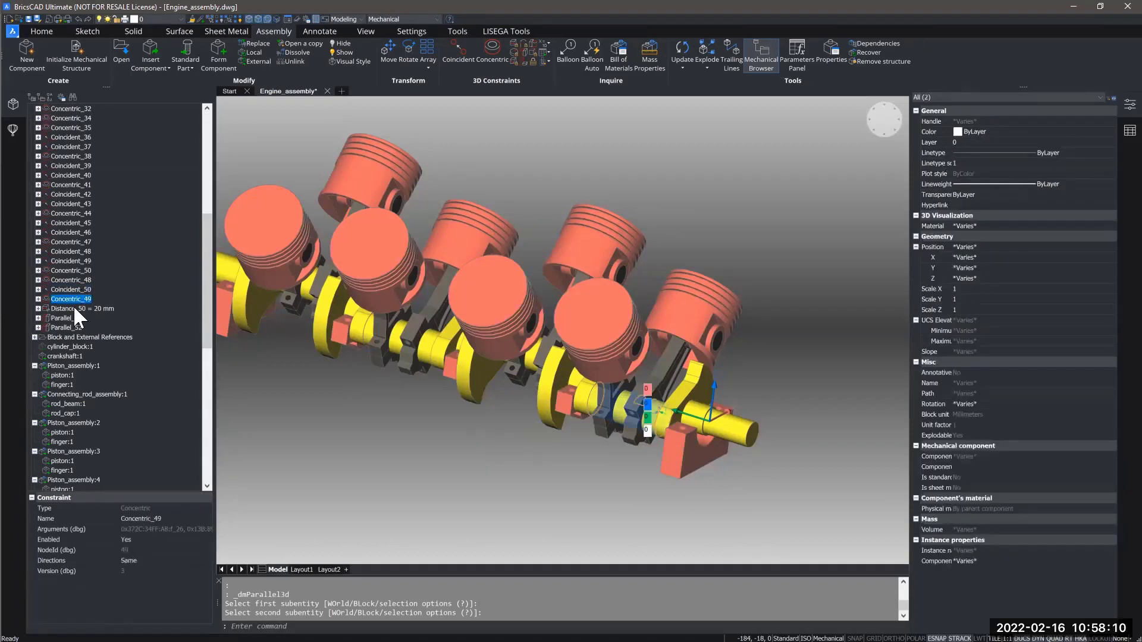
left_click(89, 308)
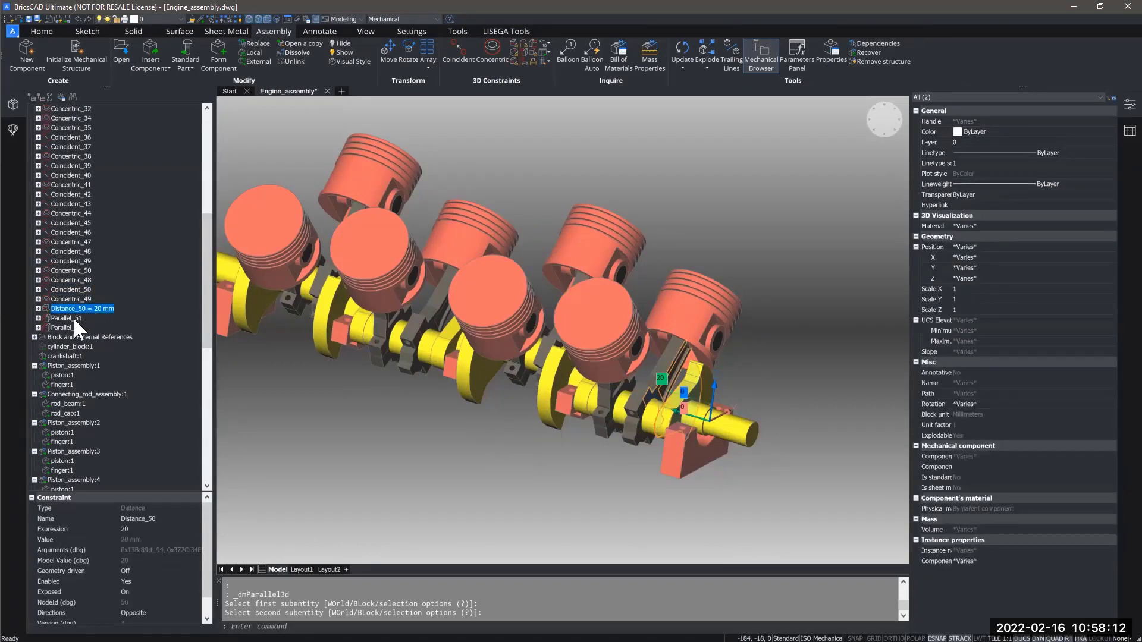
left_click(73, 317)
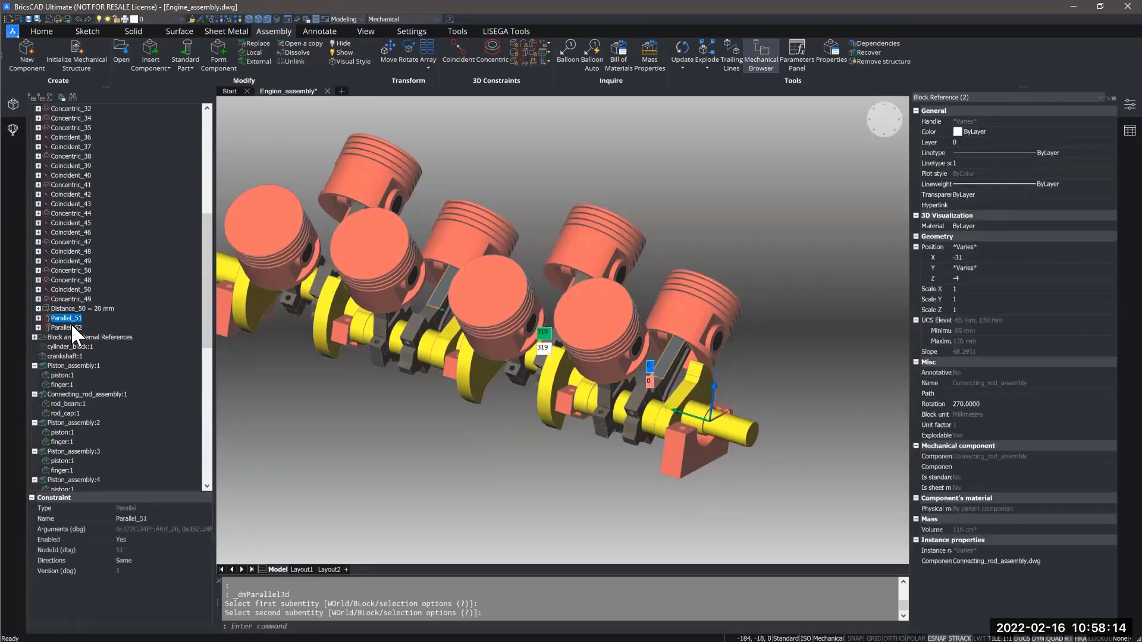
left_click_drag(208, 348, 209, 184)
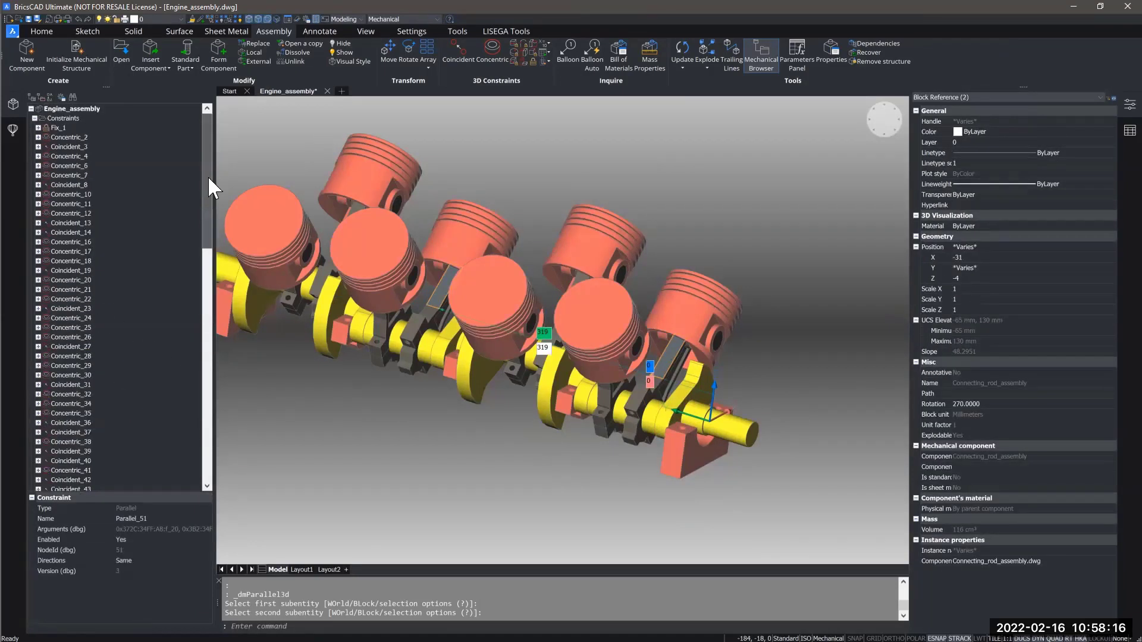
left_click(34, 118)
key("Escape")
key("Escape")
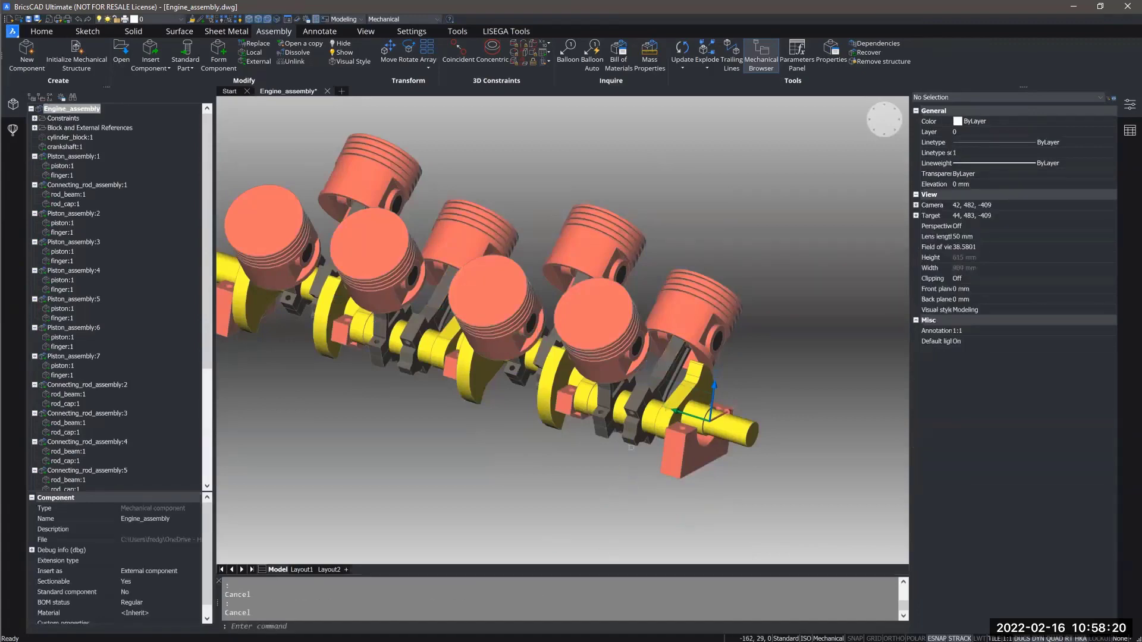
Examine how the new connecting rod sits on the end crankpin between the neighbouring rod and the crank web
scroll(631, 447, "up", 4)
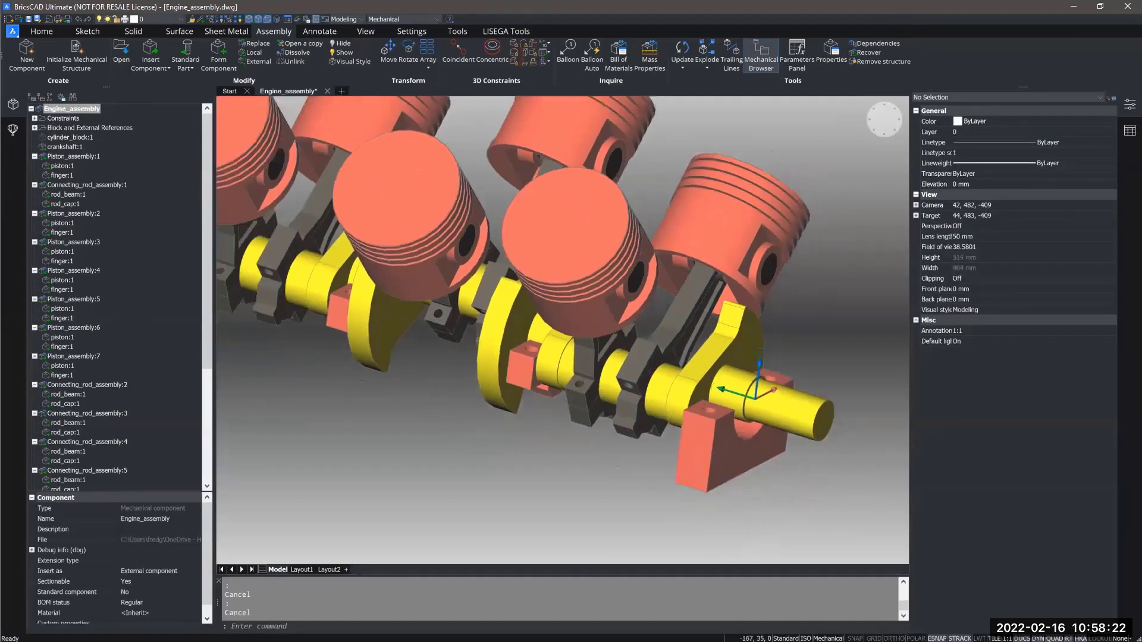
scroll(621, 292, "down", 3)
middle_click_drag(606, 289, 601, 268, "shift")
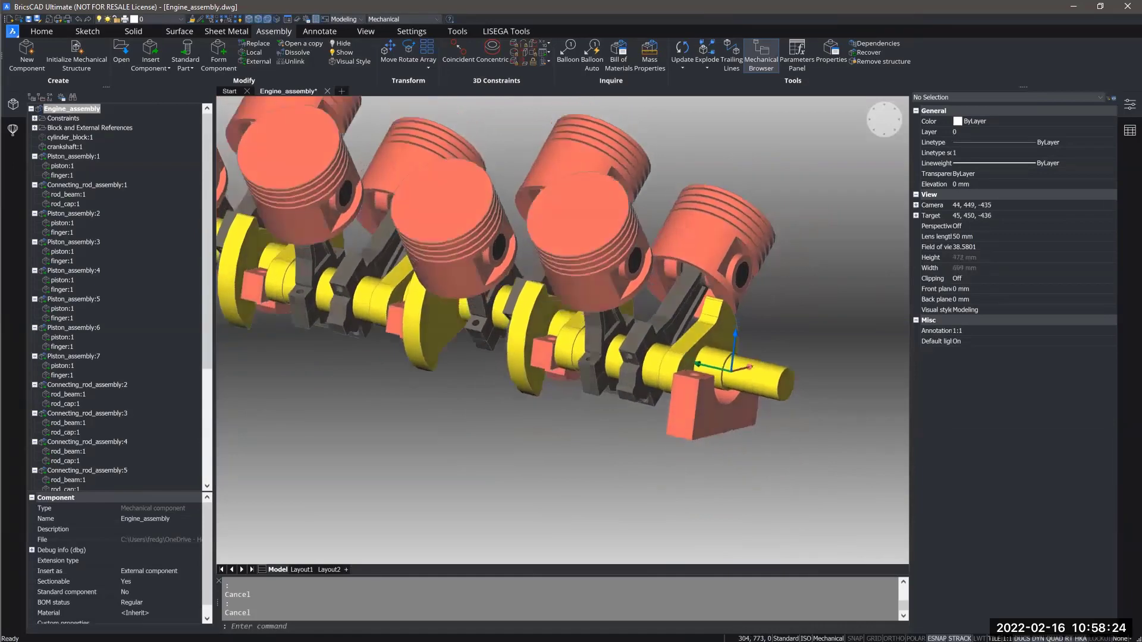
scroll(636, 336, "up", 5)
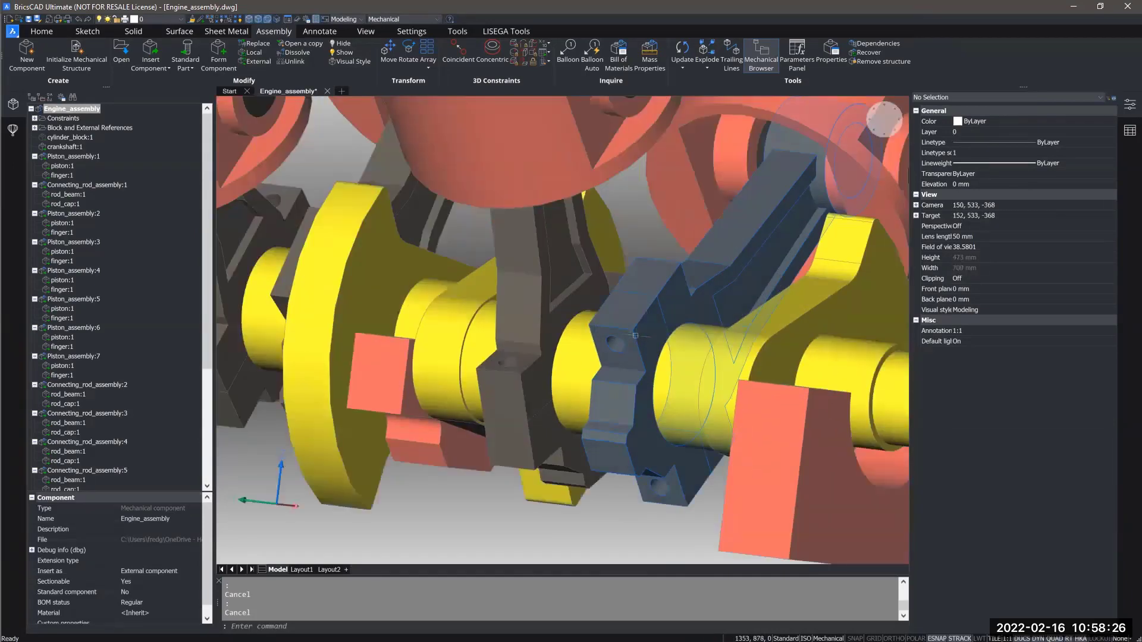
middle_click_drag(632, 337, 621, 336, "shift")
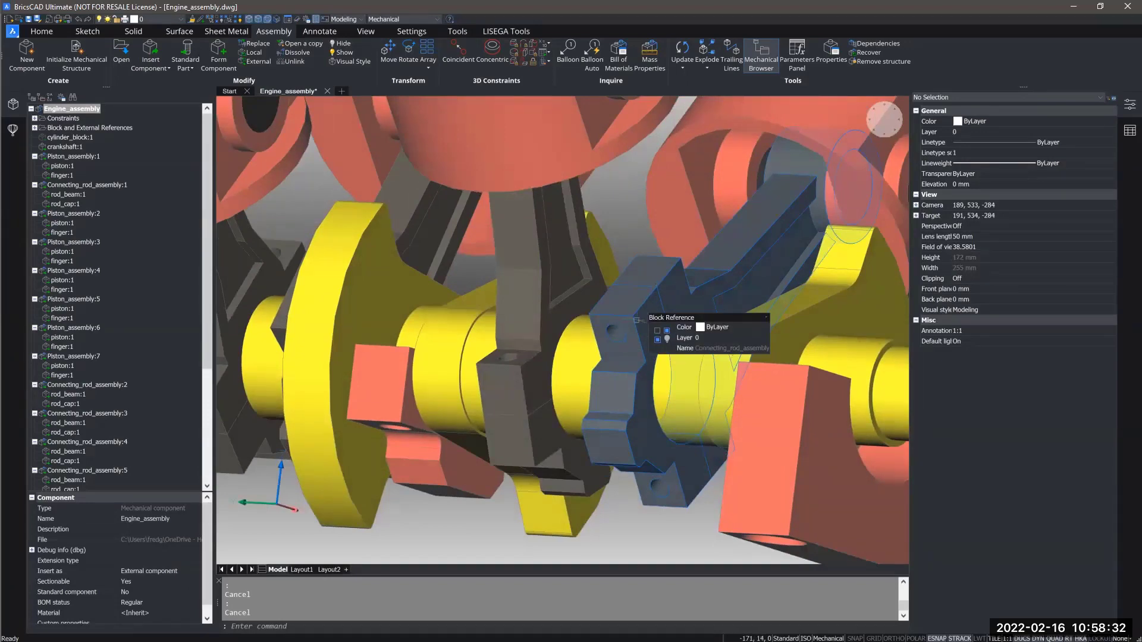
scroll(636, 320, "down", 6)
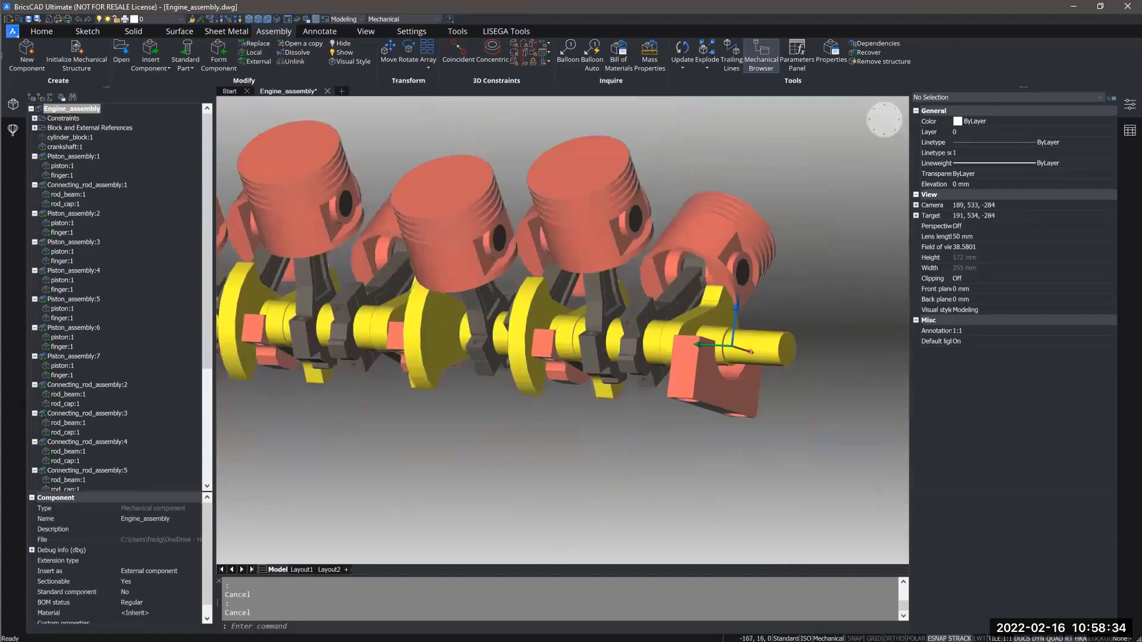
mouse_move(636, 320)
middle_mouse_down("shift")
mouse_move(646, 339)
mouse_move(626, 330)
middle_mouse_up("shift")
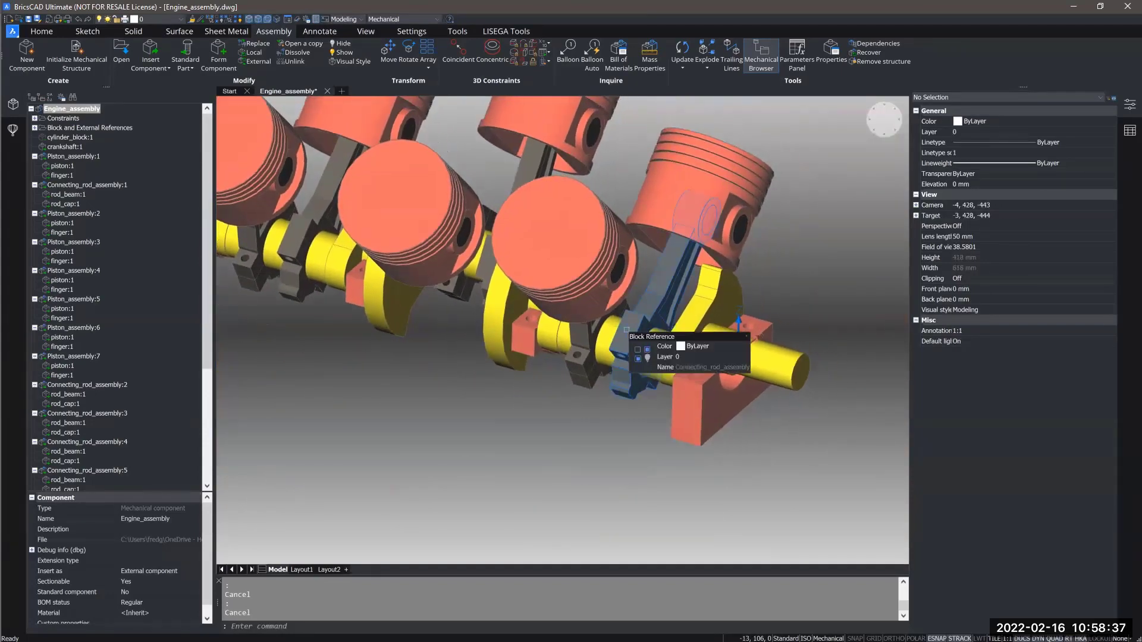
Open the newly inserted connecting rod subassembly, Connecting_rod_assembly:8, as its own drawing
left_click(626, 330)
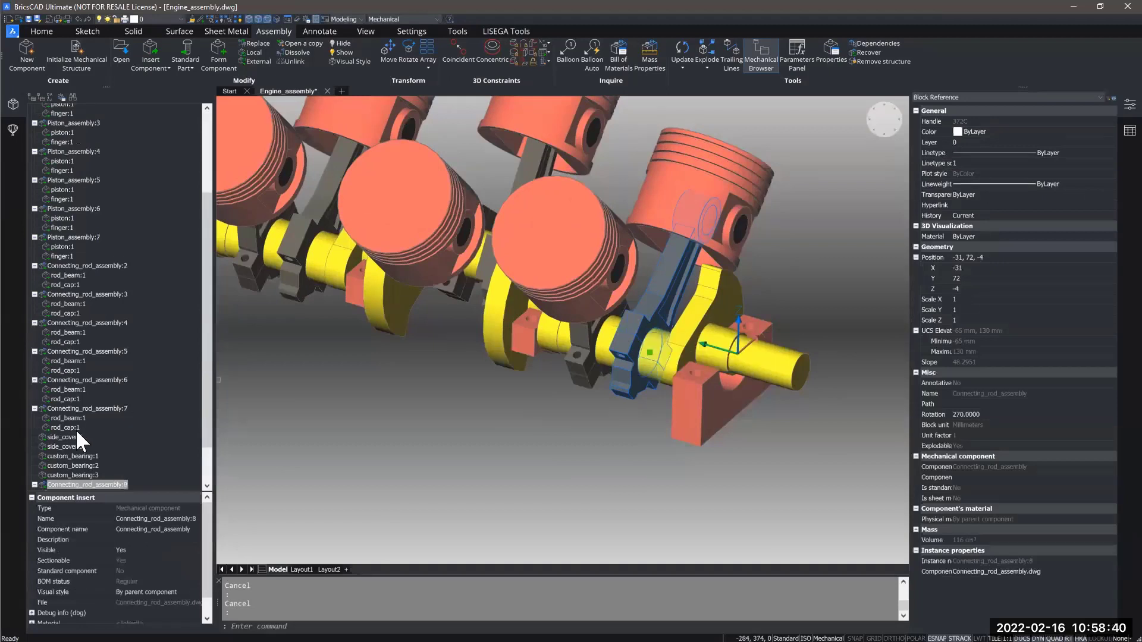
scroll(76, 429, "down", 2)
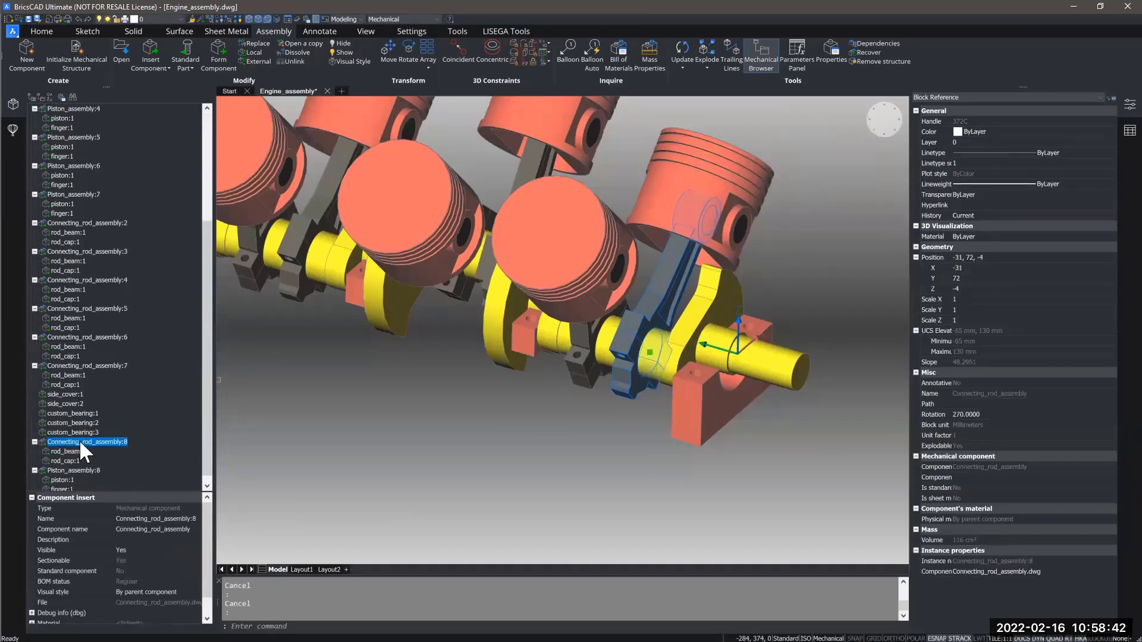
right_click(81, 443)
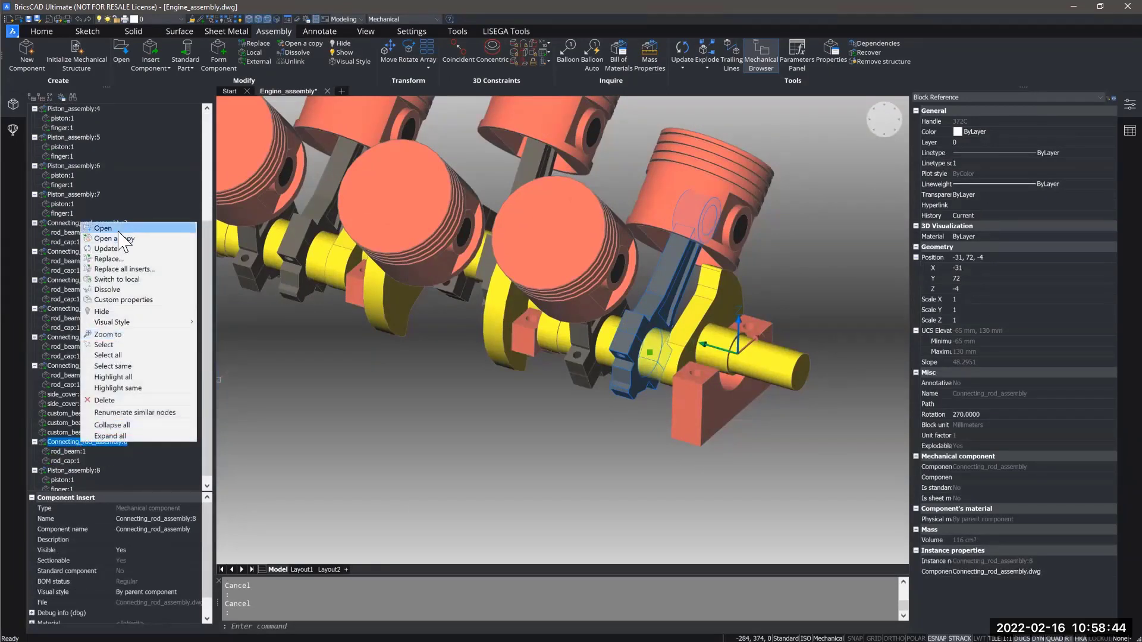
left_click(646, 304)
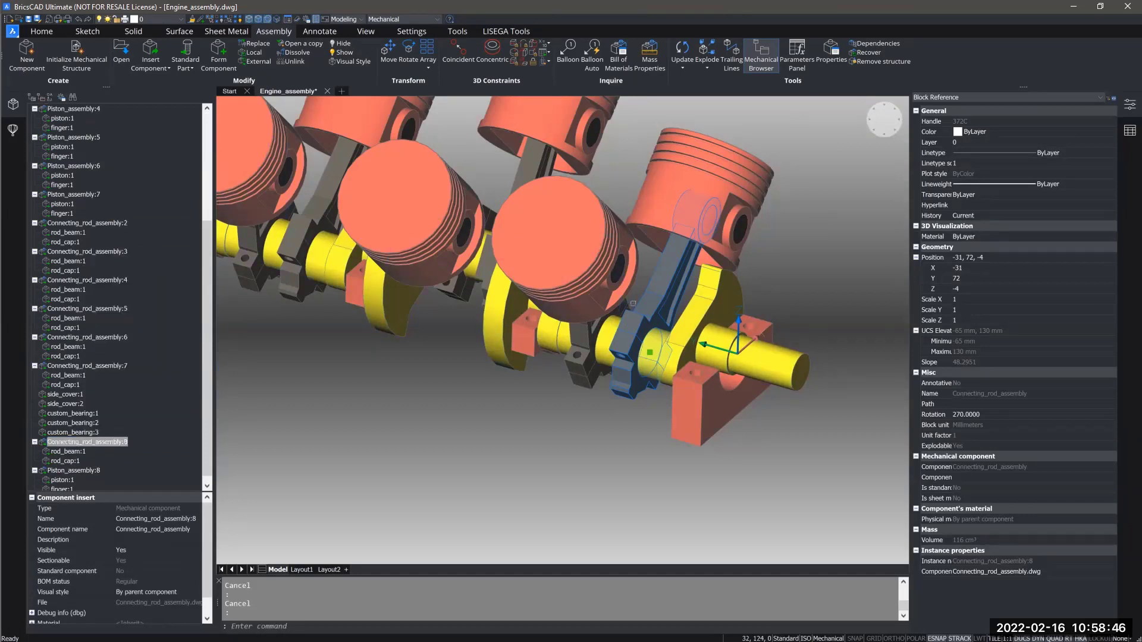
mouse_move(659, 326)
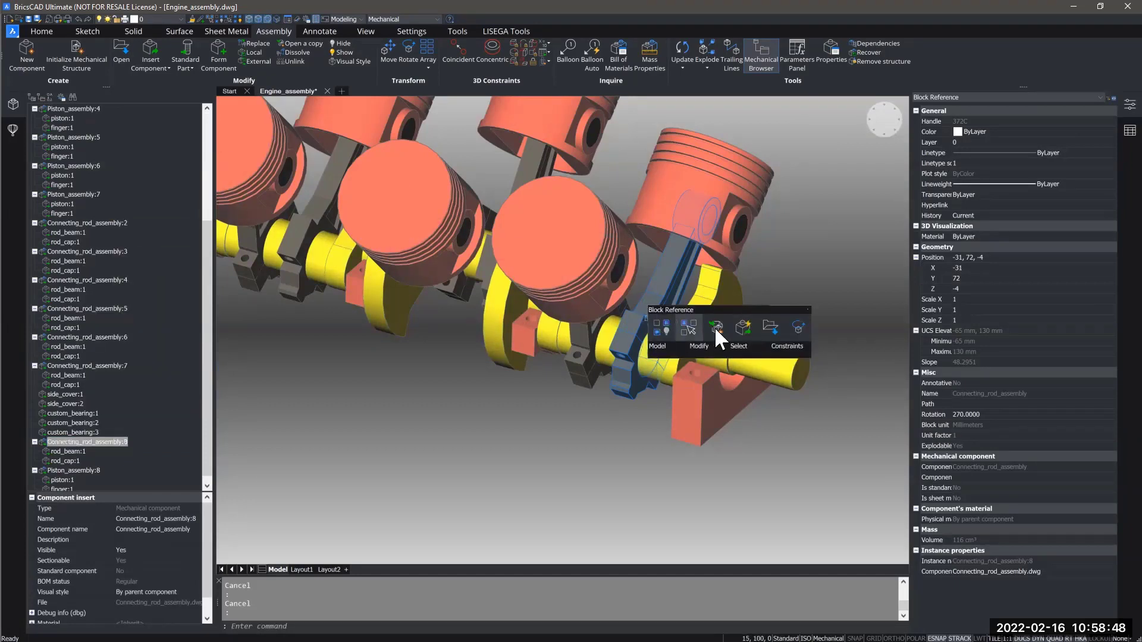
left_click(773, 328)
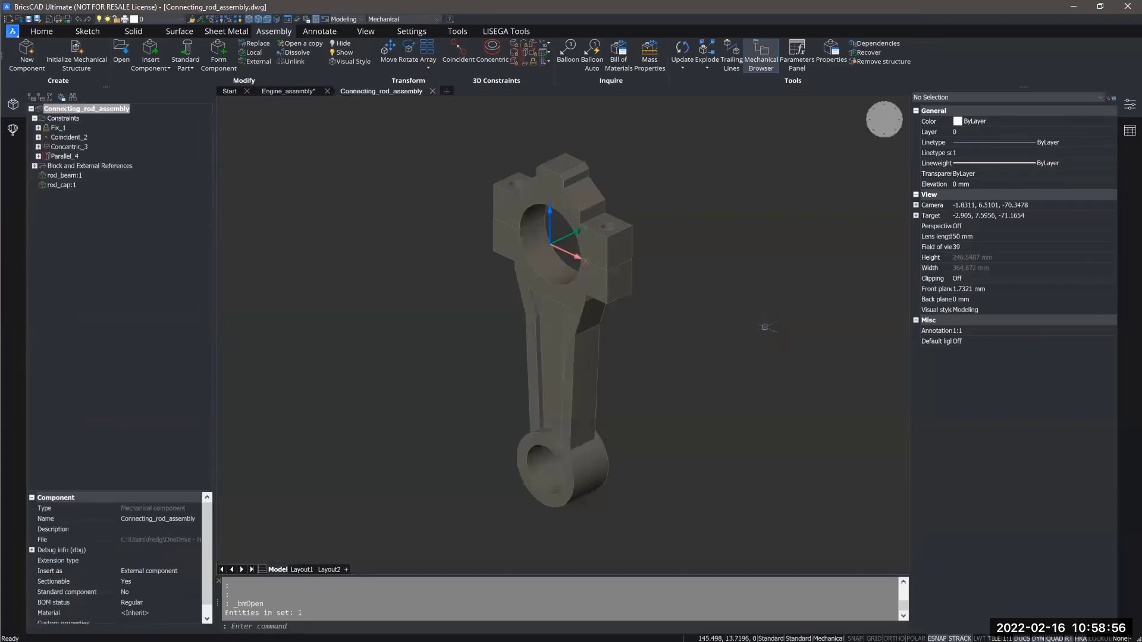
Review the connecting rod's constraints Fix_1, Coincident_2, Concentric_3 and Parallel_4 and its rod_beam and rod_cap components by highlighting each, and clear the selection
middle_click_drag(643, 258, 646, 284, "shift")
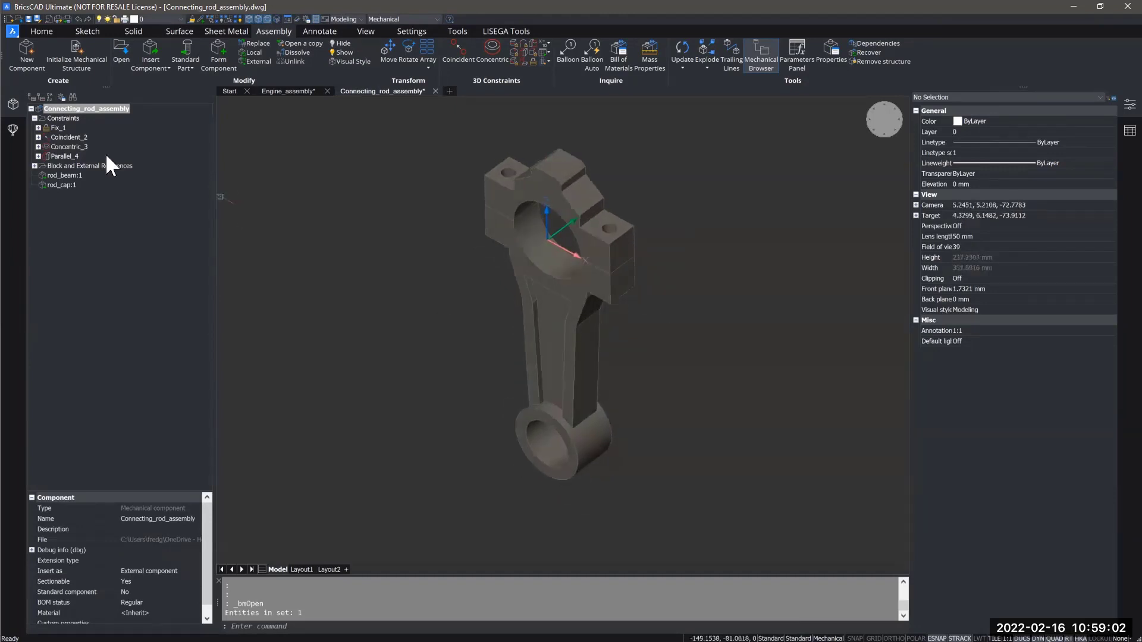
left_click(58, 127)
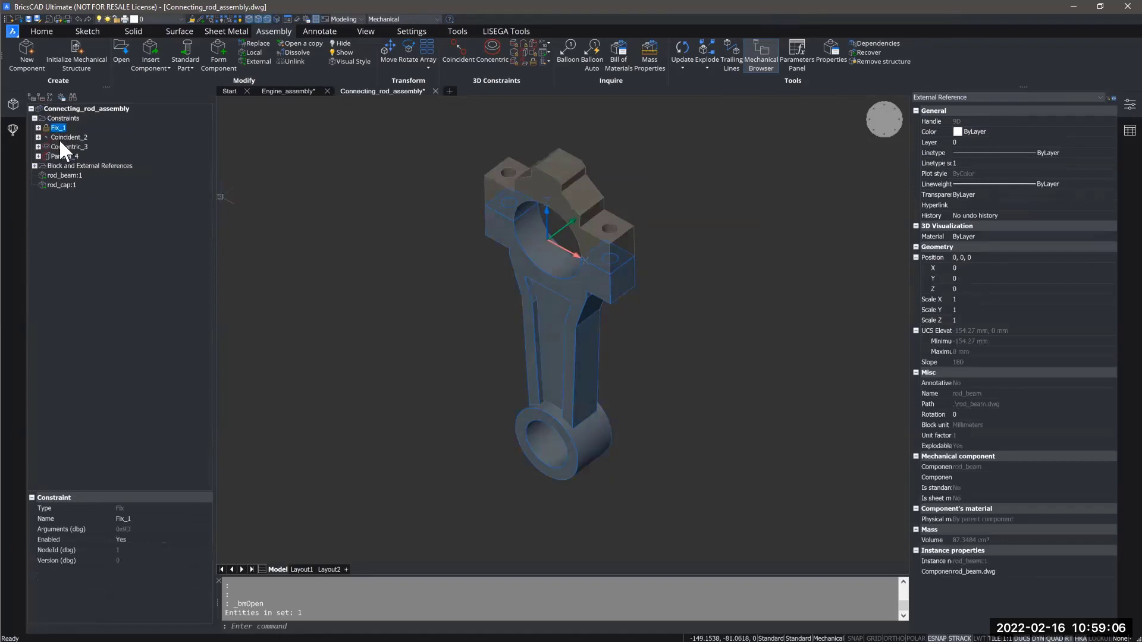
left_click(59, 137)
left_click(62, 147)
left_click(62, 155)
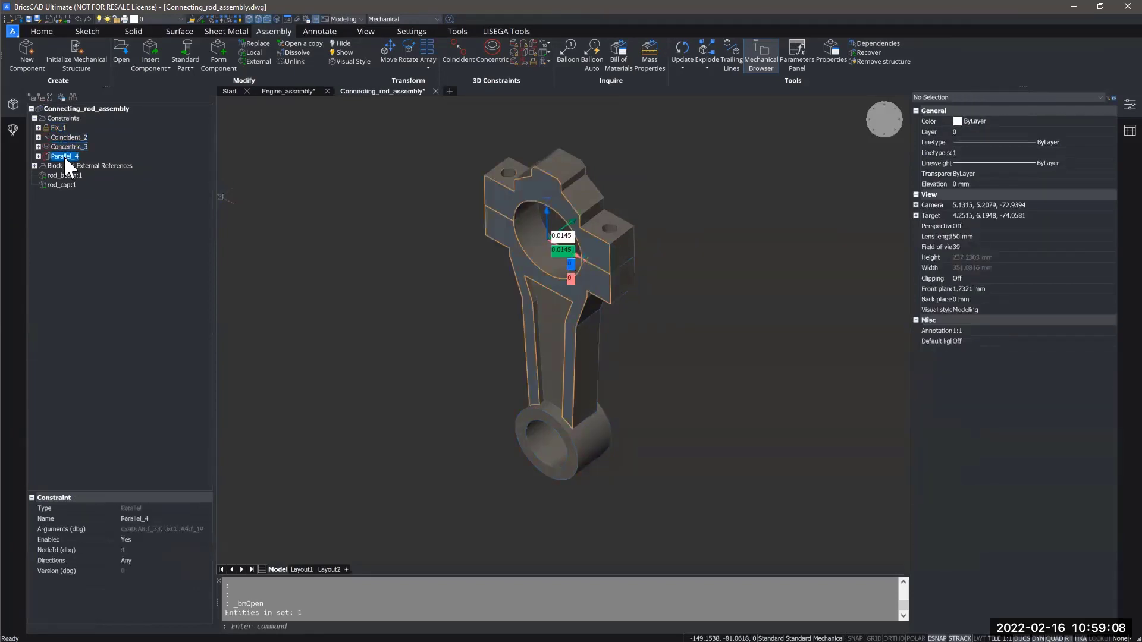
left_click(67, 175)
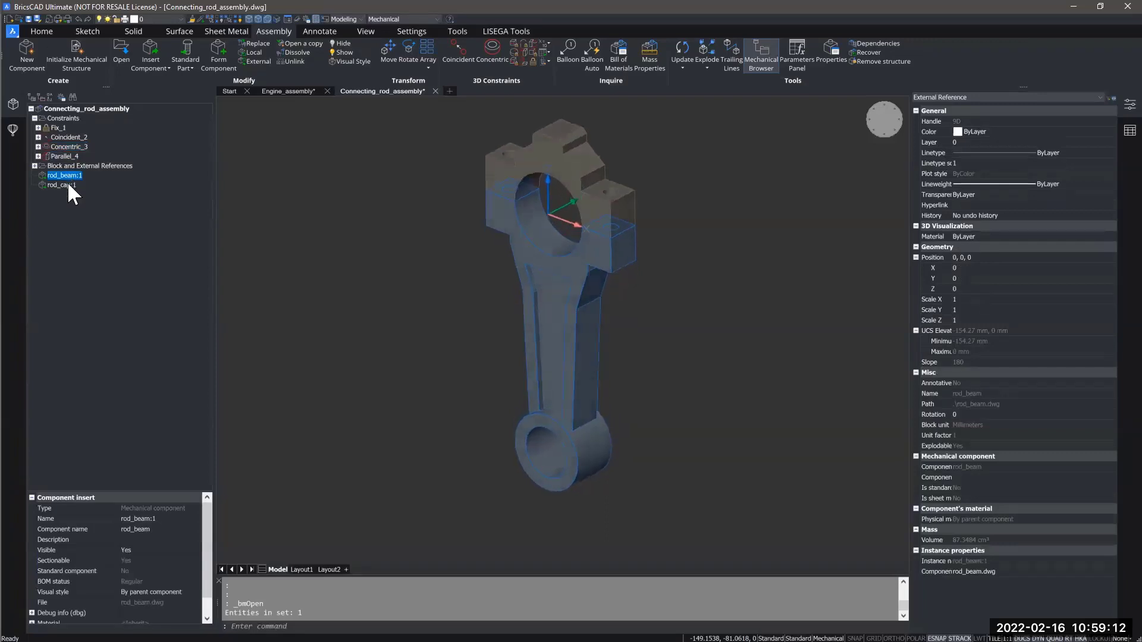
left_click(67, 184)
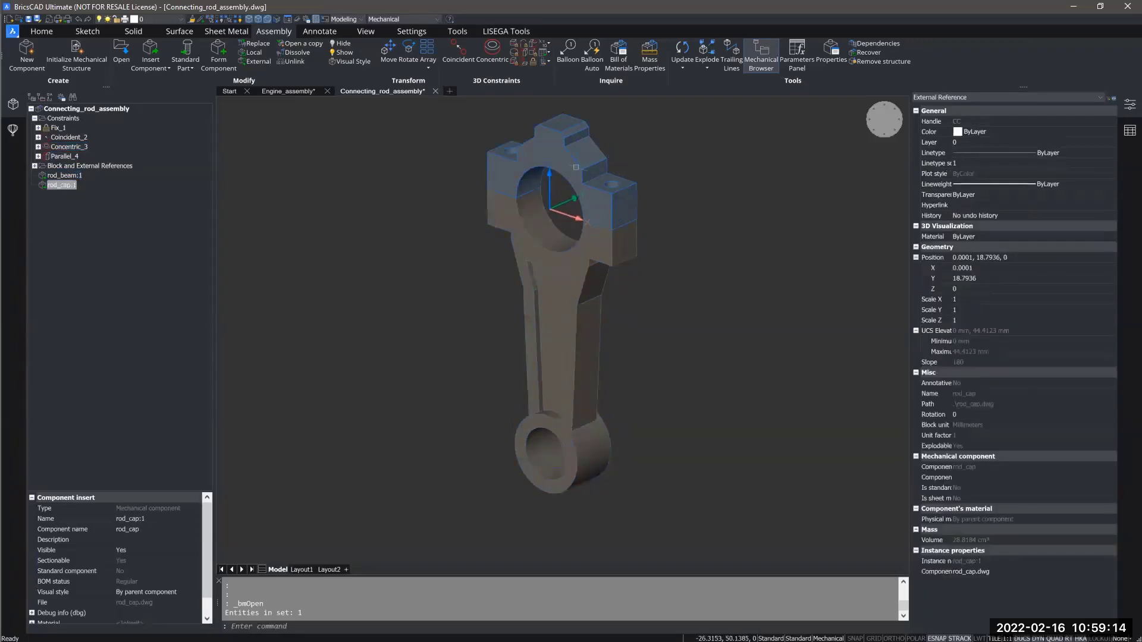
scroll(701, 245, "up", 2)
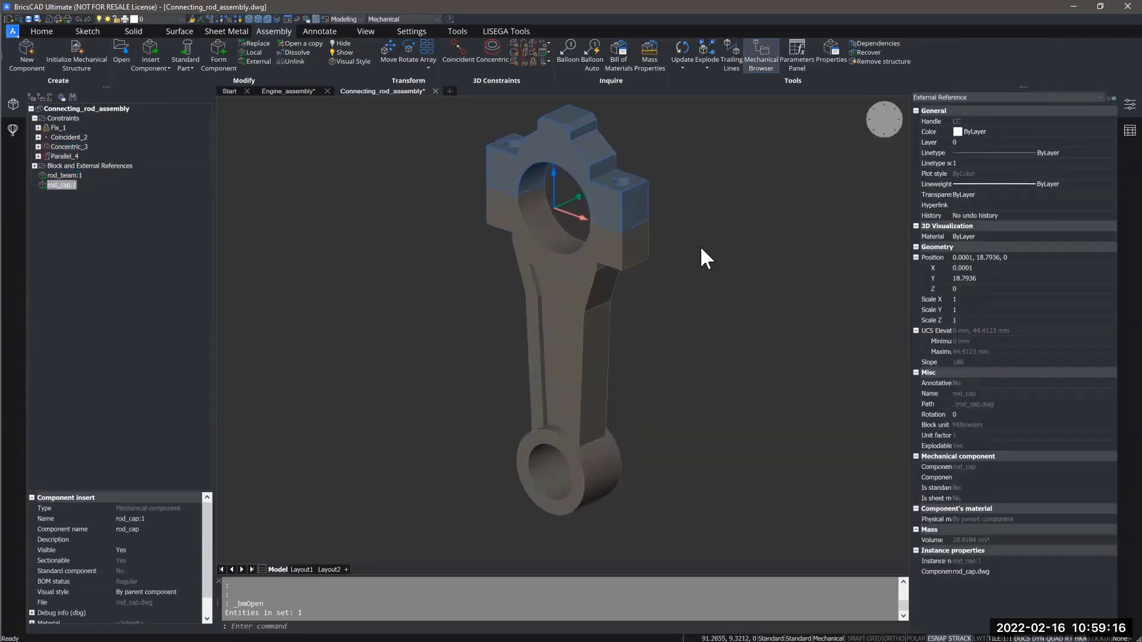
key("Escape")
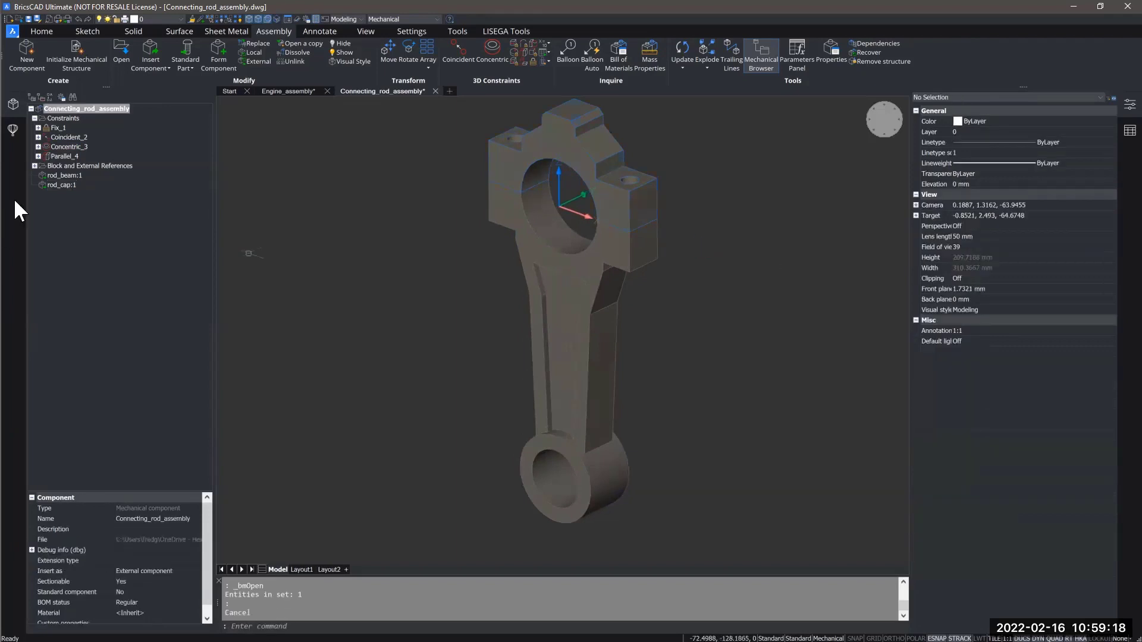
Show the parts library in place of the assembly structure and widen its display area
middle_click_drag(726, 205, 653, 211, "shift")
scroll(721, 242, "up", 2)
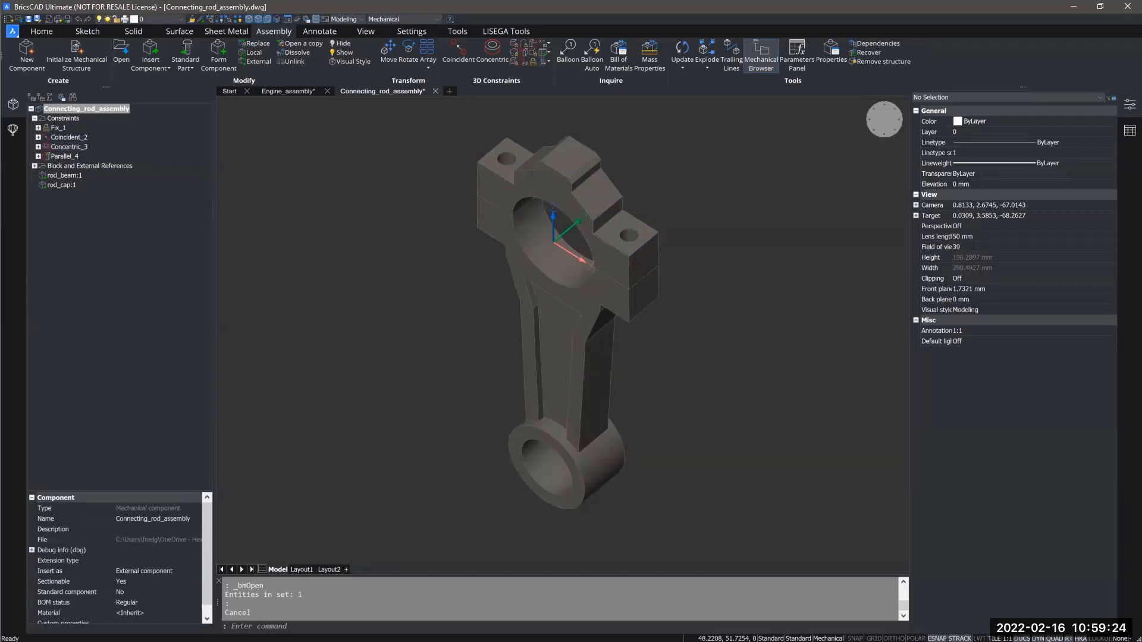
left_click(14, 132)
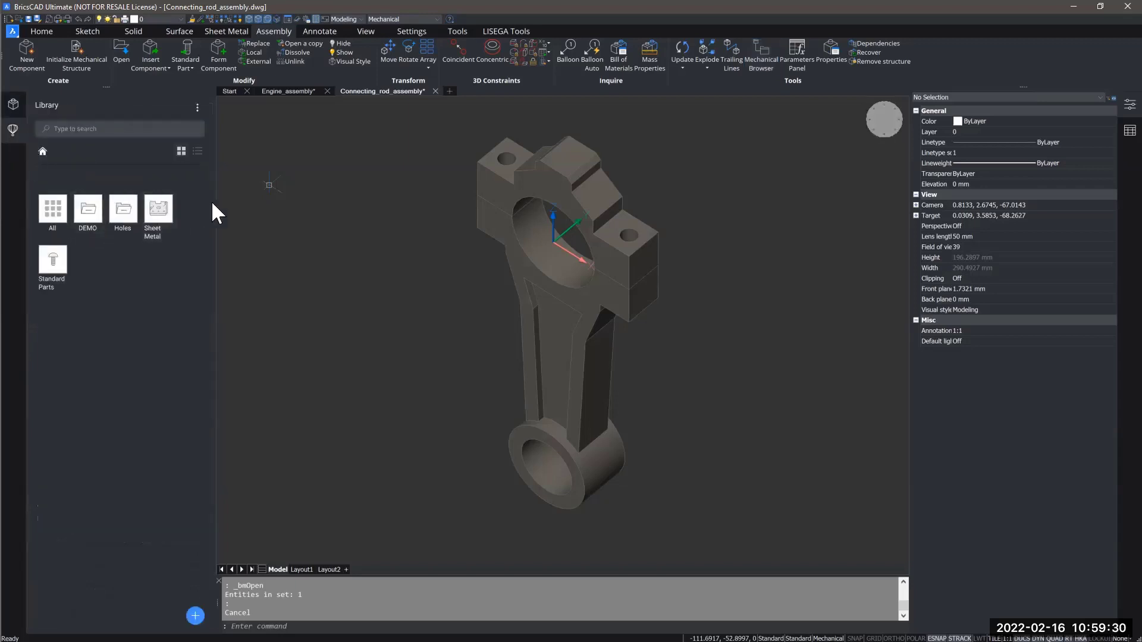
left_click_drag(214, 204, 258, 209)
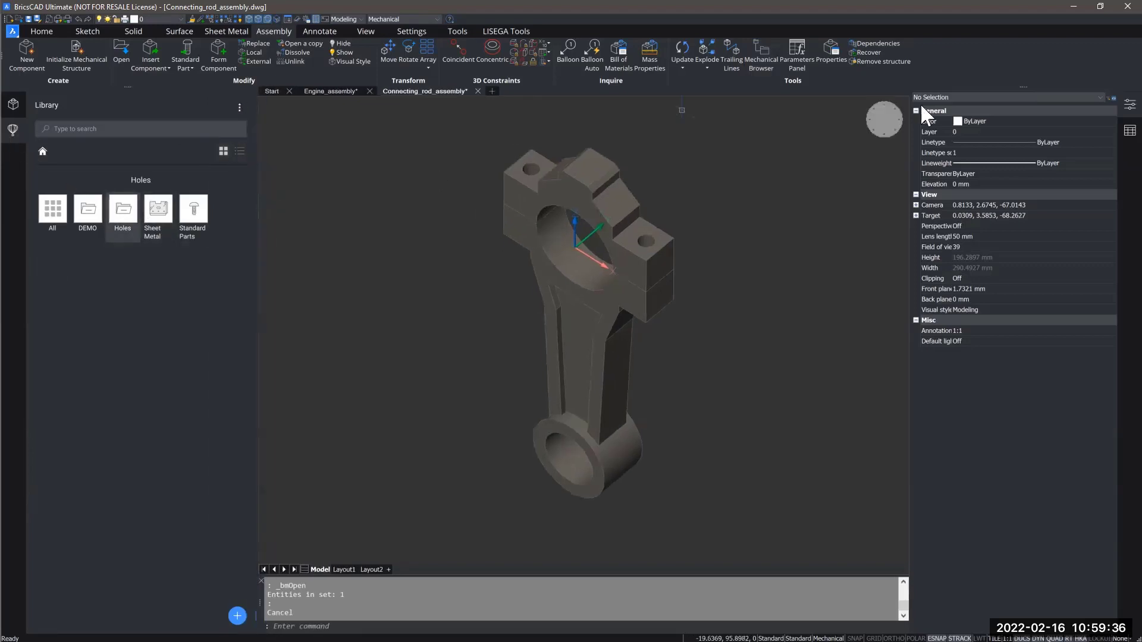
Check the list of available interface panels for the Library entry and leave the list unchanged
right_click(946, 56)
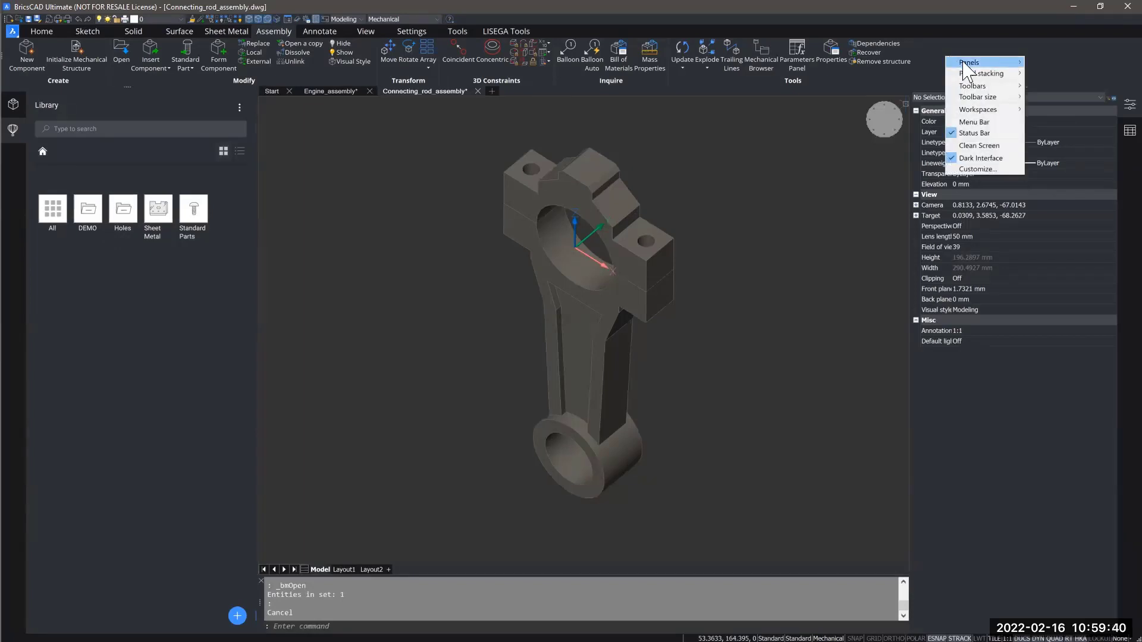
mouse_move(964, 64)
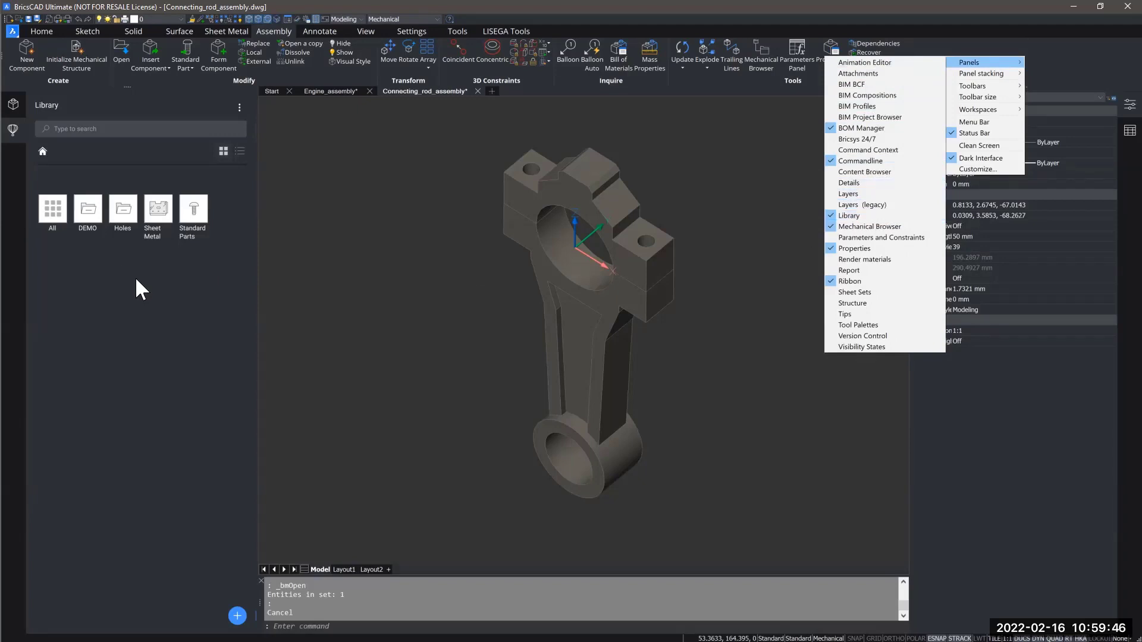
key("Escape")
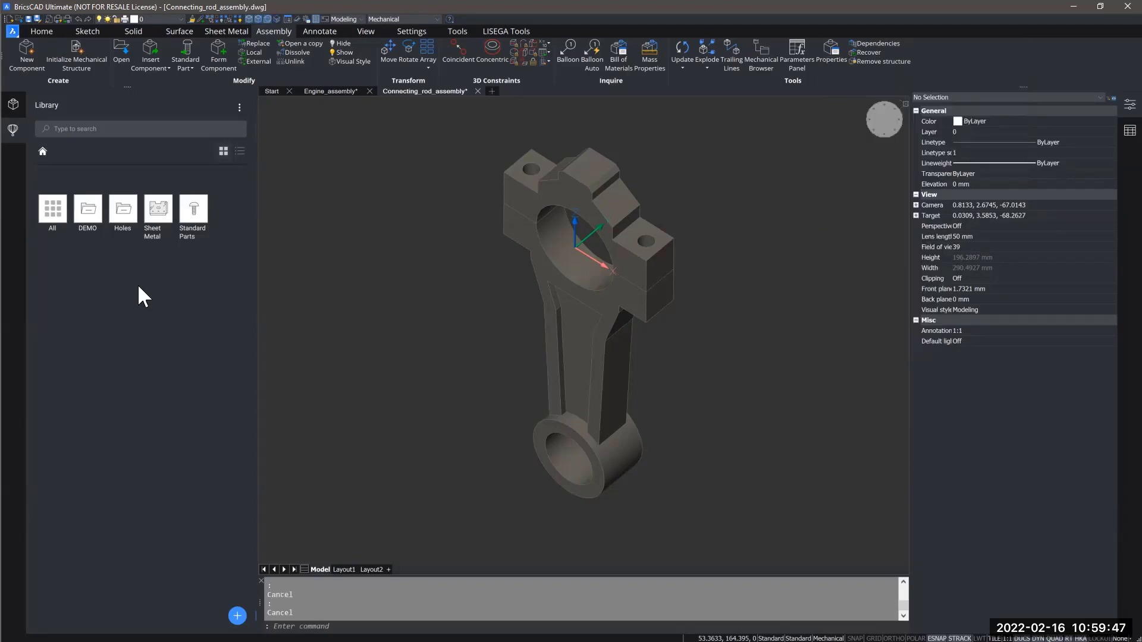
Browse the library's Standard Parts through Fasteners, Bolts and Hex Head Bolts to the ISO bolts, and return to the library's top level
left_click(204, 226)
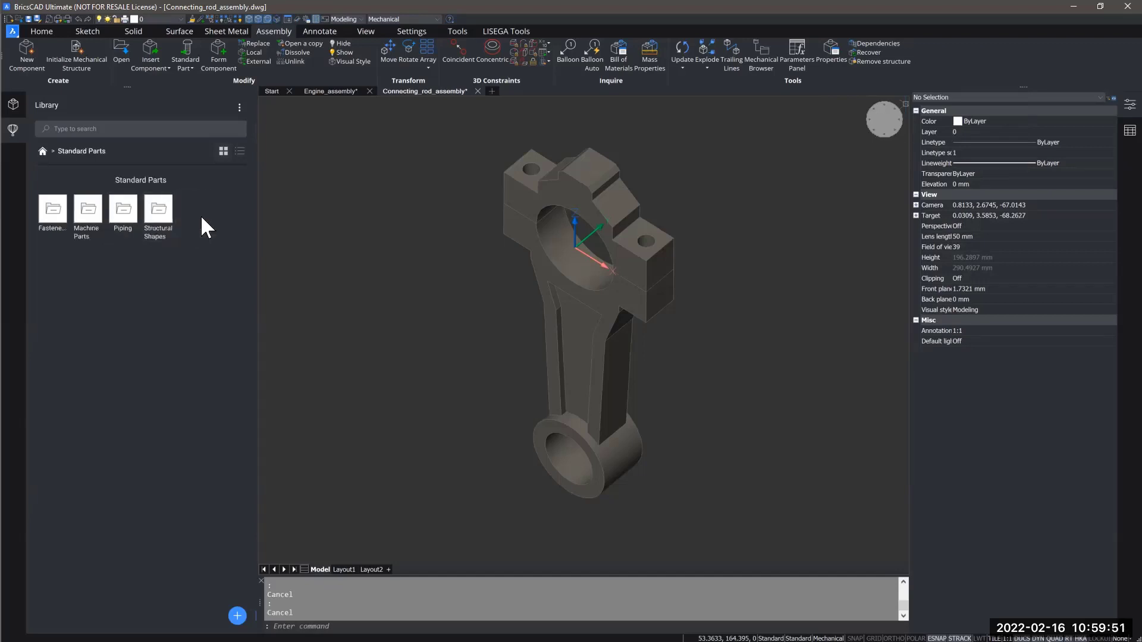
left_click(52, 222)
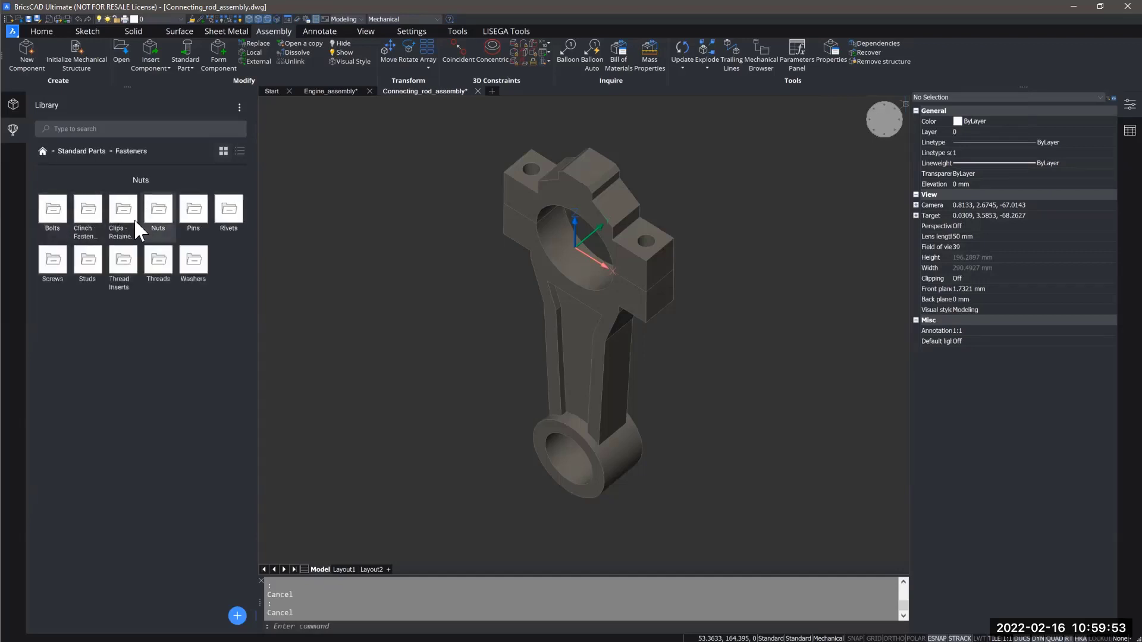
left_click(48, 221)
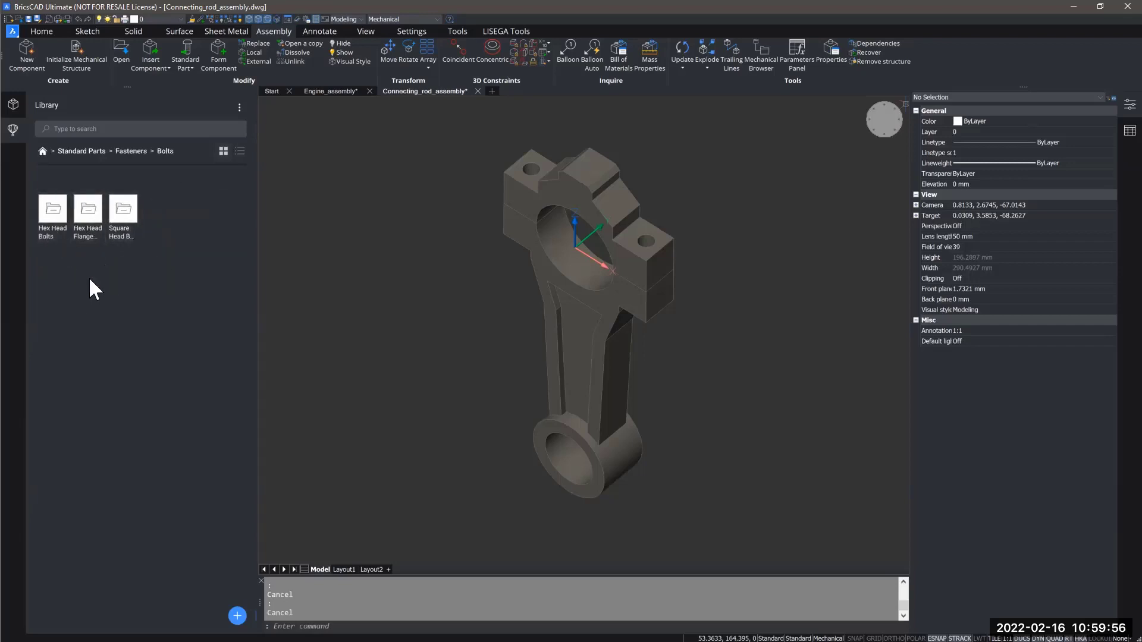
left_click(49, 220)
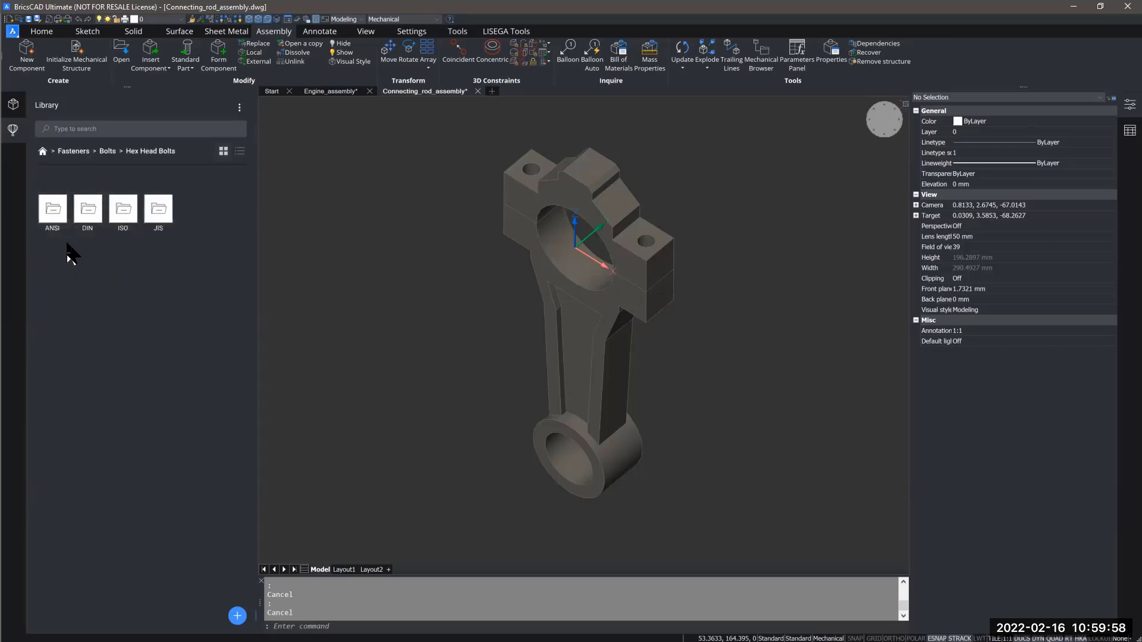
left_click(123, 216)
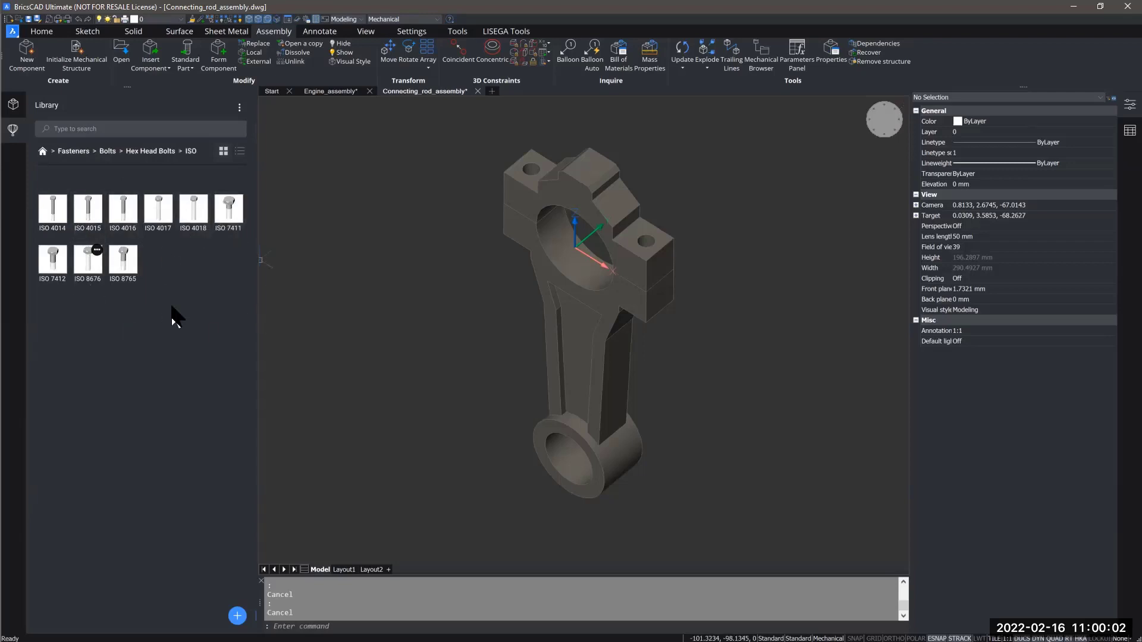
left_click(45, 151)
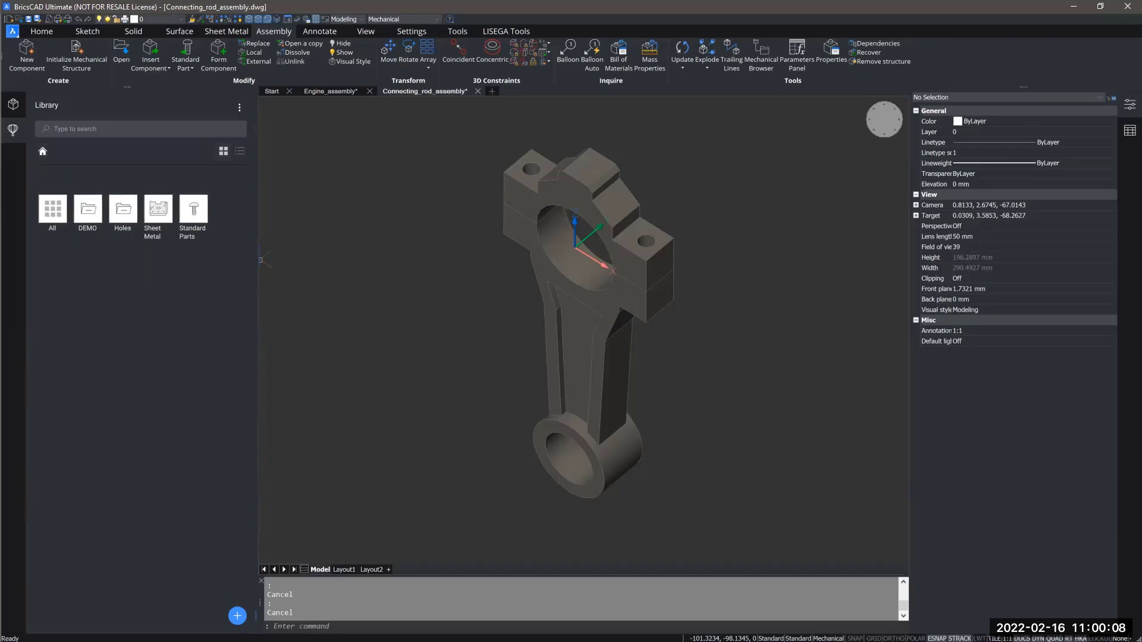
Search the library for 4017 and start inserting the ISO 4017 hex head bolt beside the connecting rod
left_click(88, 126)
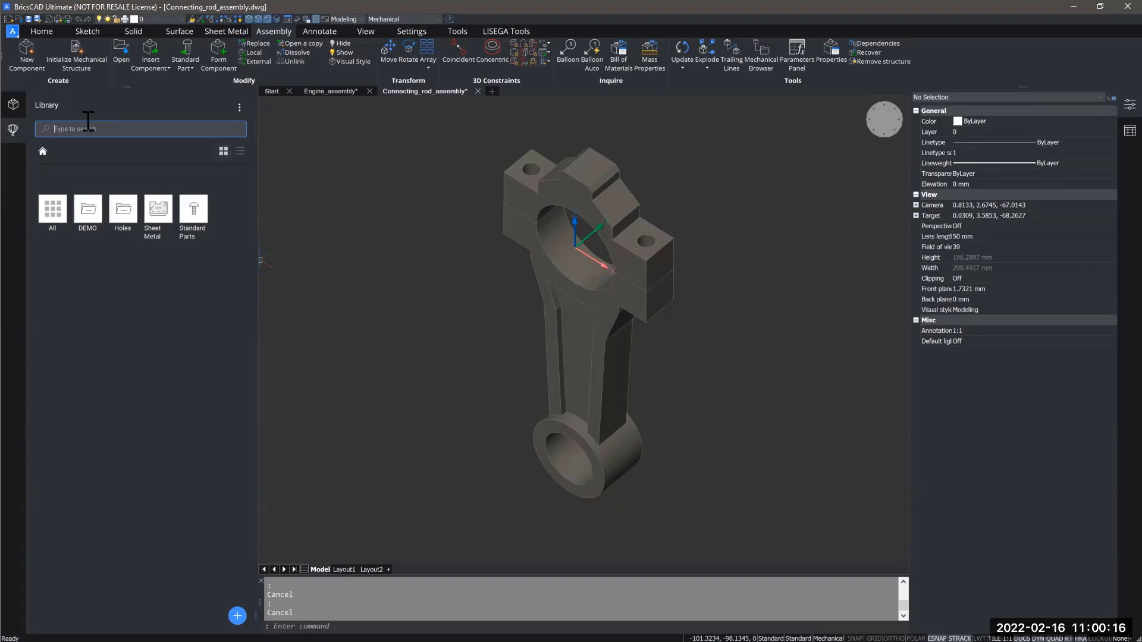
type("4017")
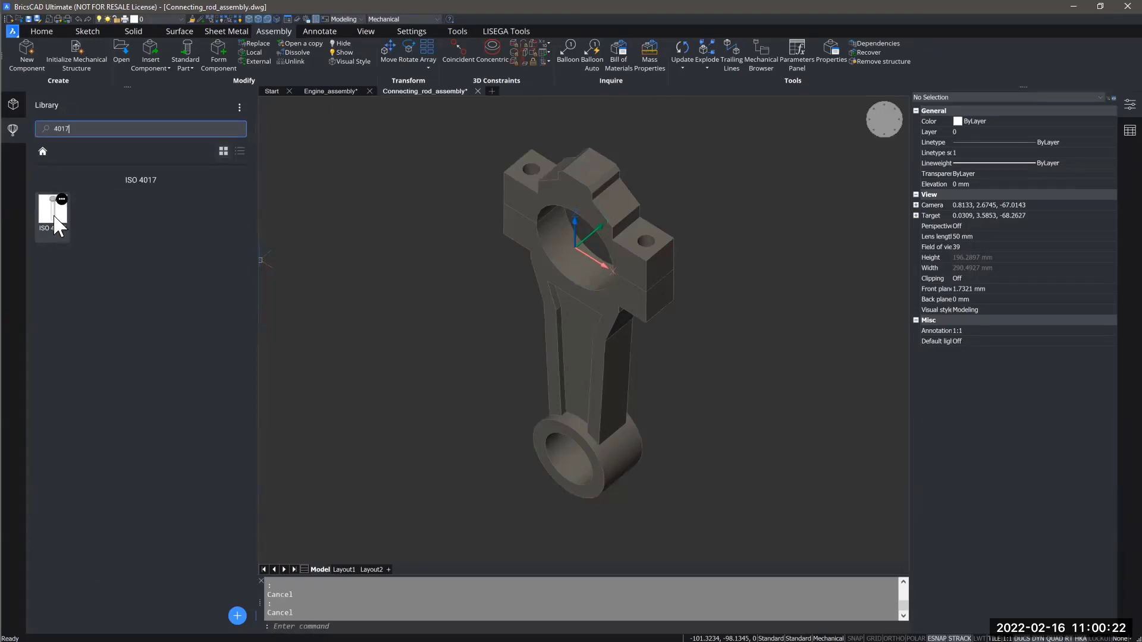
left_click_drag(55, 226, 359, 275)
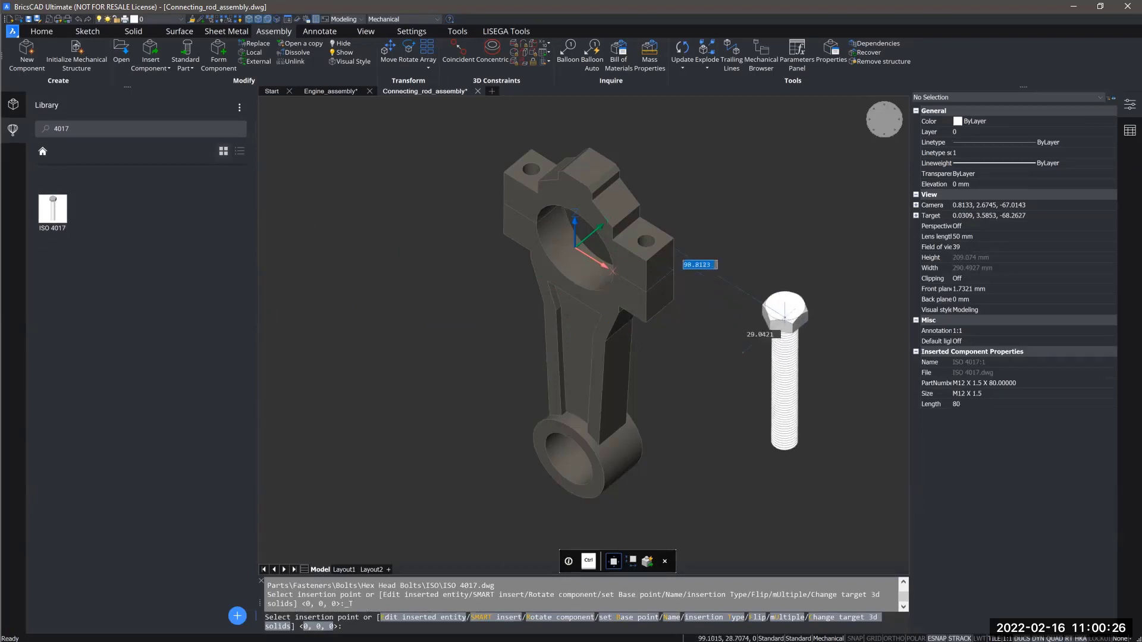
middle_click_drag(774, 269, 709, 289)
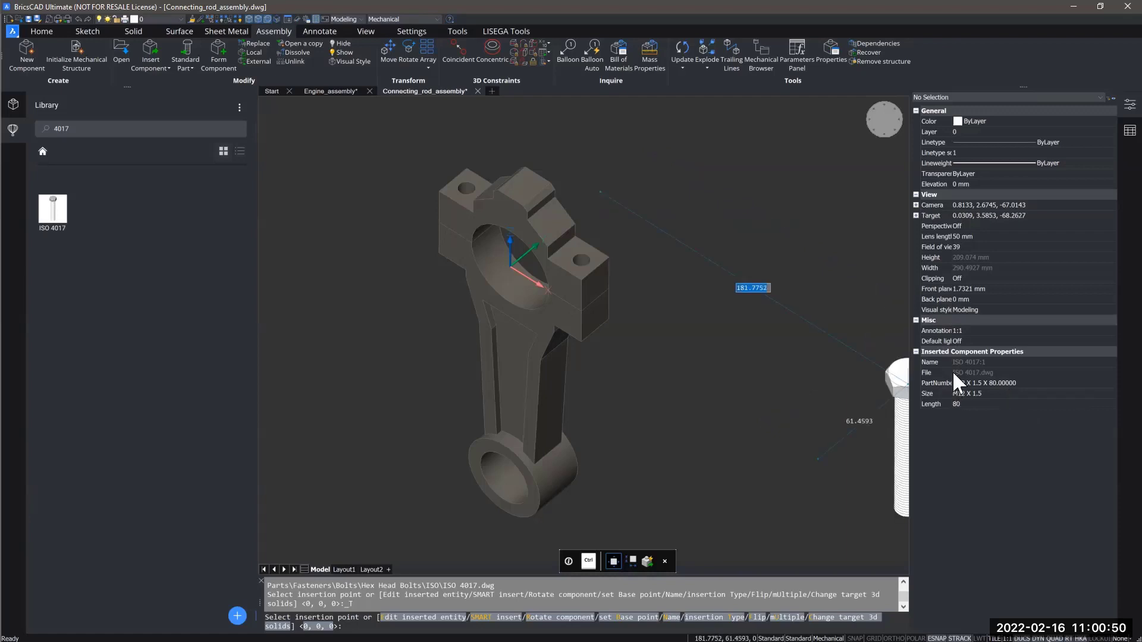
Set the size of the ISO 4017 bolt being inserted to M10 X 1.5, checking the available part numbers
left_click_drag(952, 374, 958, 374)
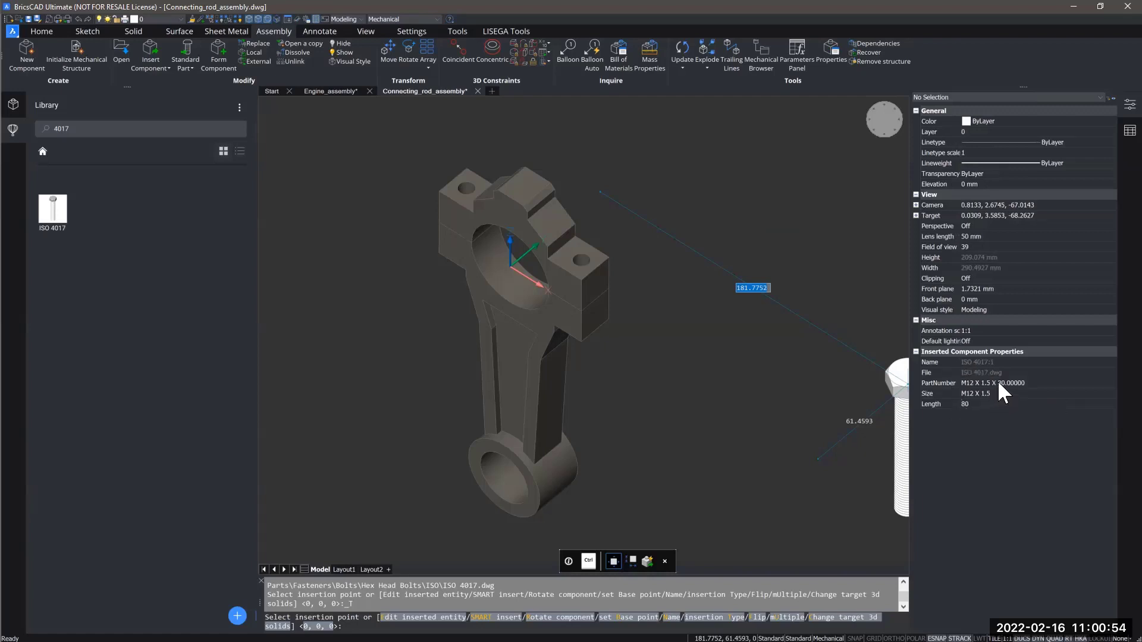
left_click(998, 384)
left_click(998, 383)
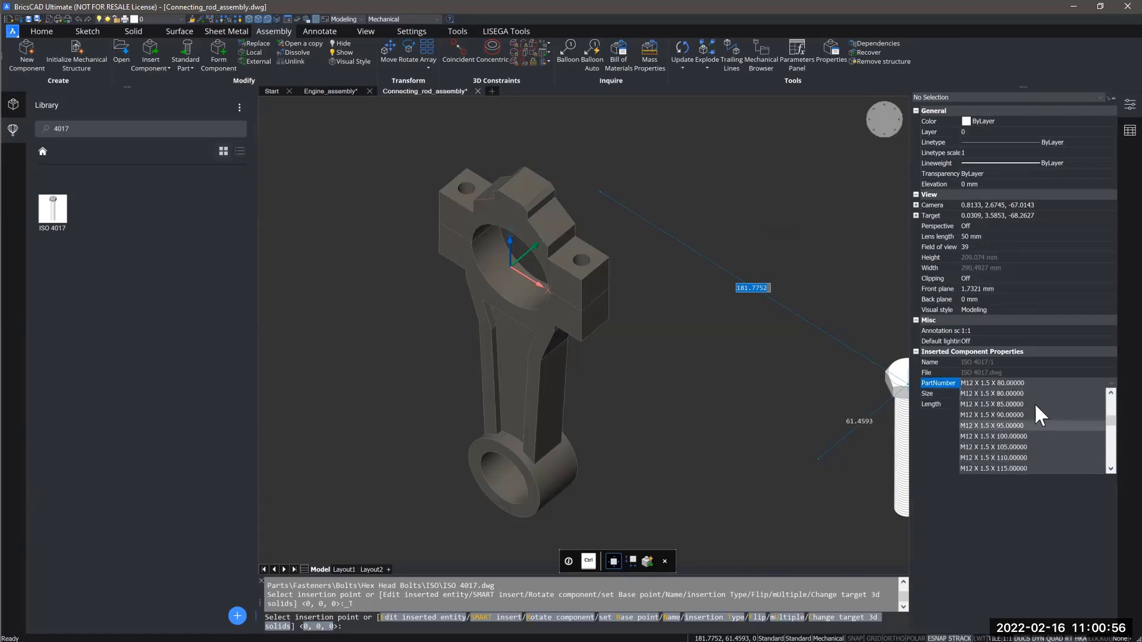
left_click(1050, 393)
left_click(1022, 393)
left_click(1022, 392)
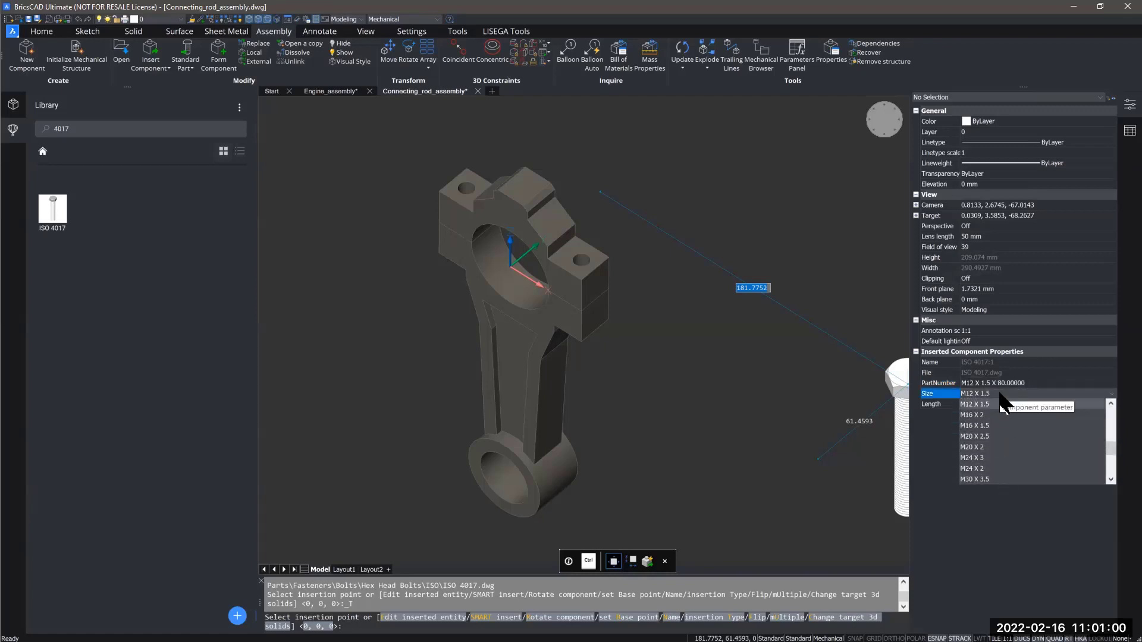
scroll(993, 405, "up", 1)
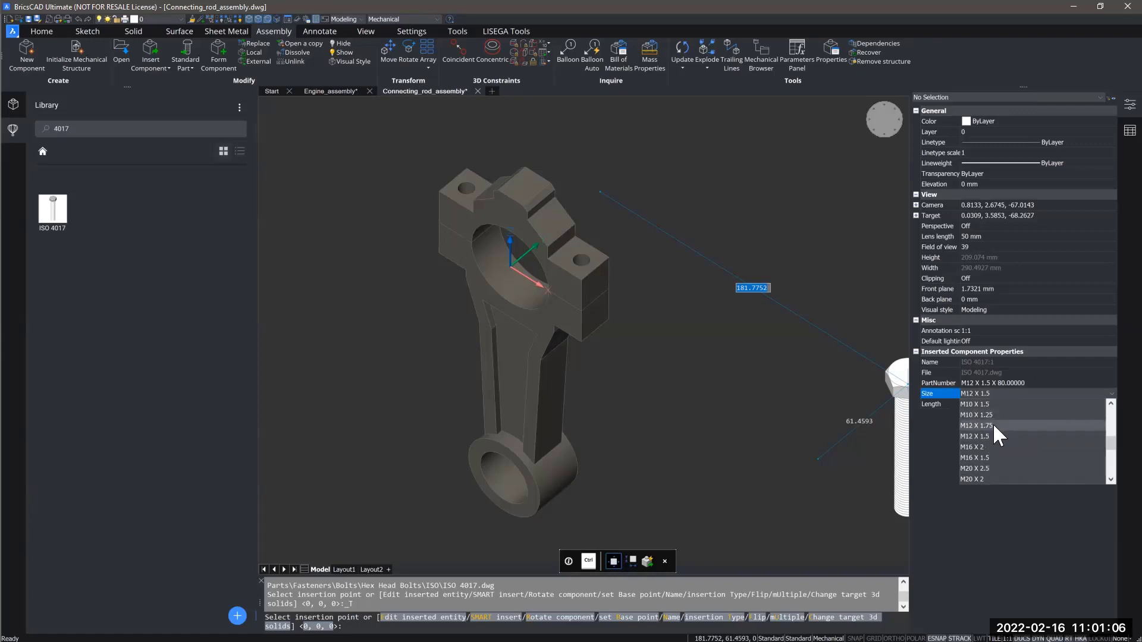
left_click(991, 405)
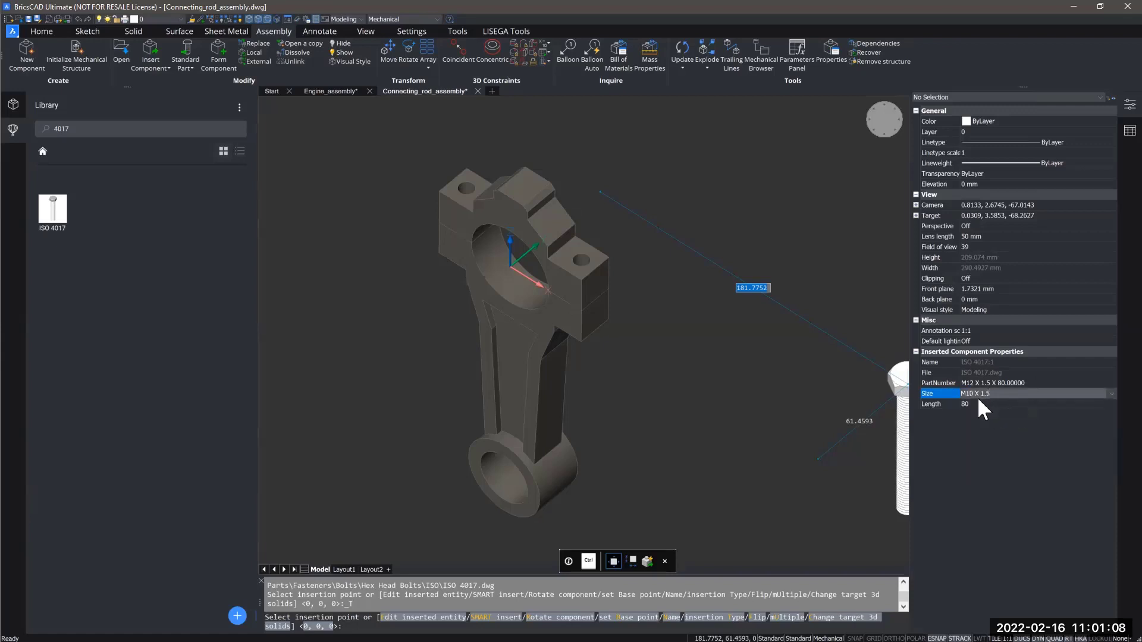
Set the length of the ISO 4017 bolt being inserted to 40
left_click(978, 403)
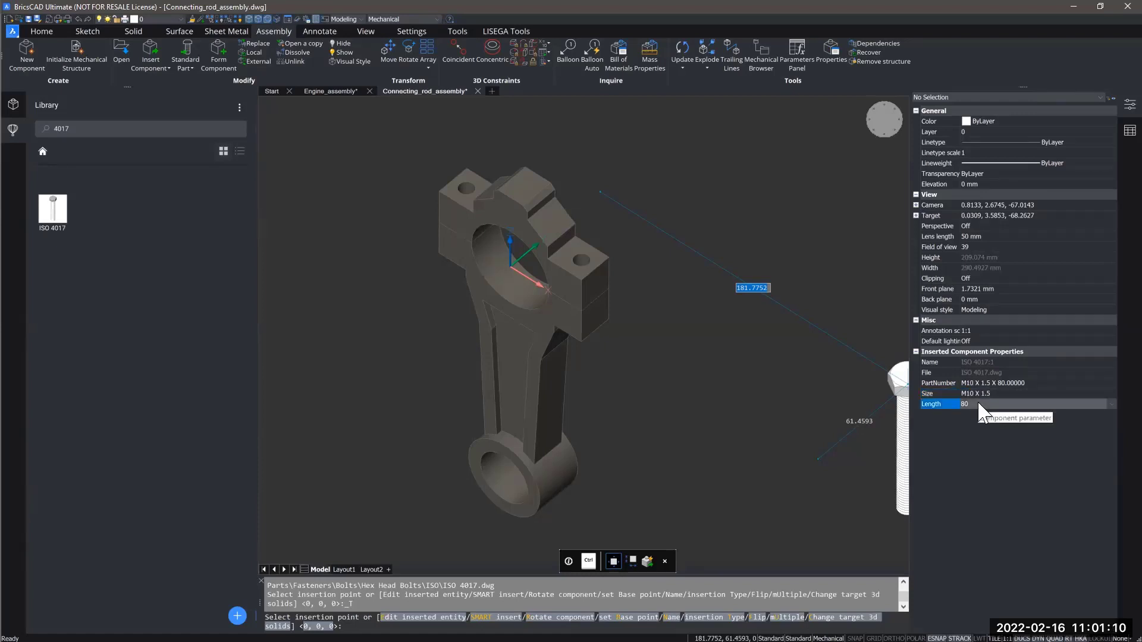
left_click(978, 403)
scroll(976, 430, "up", 1)
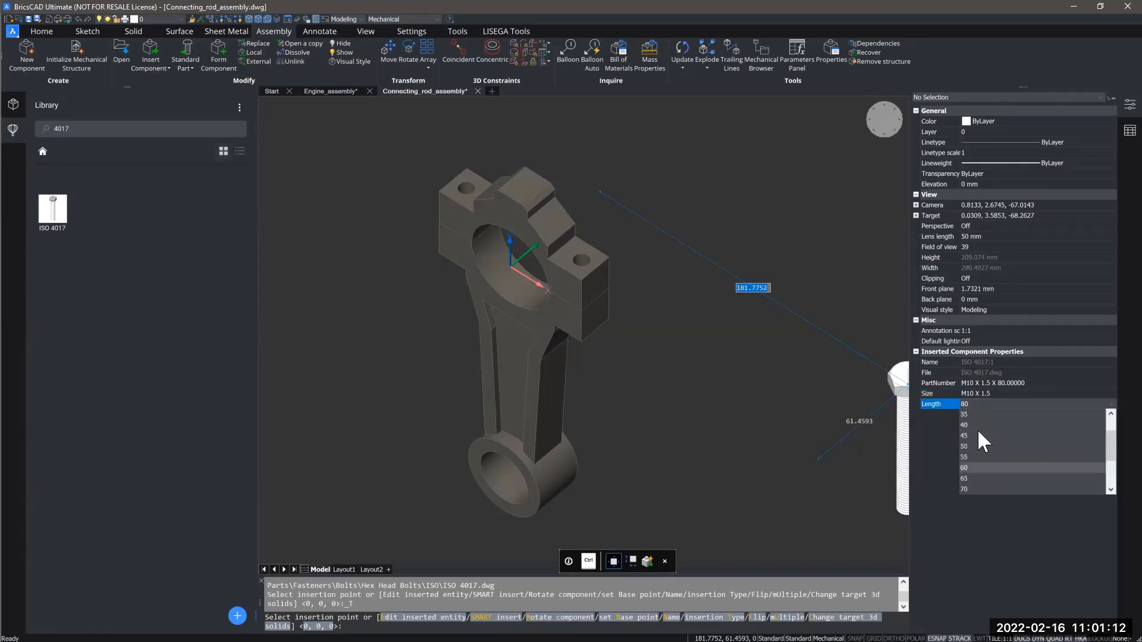
left_click(972, 424)
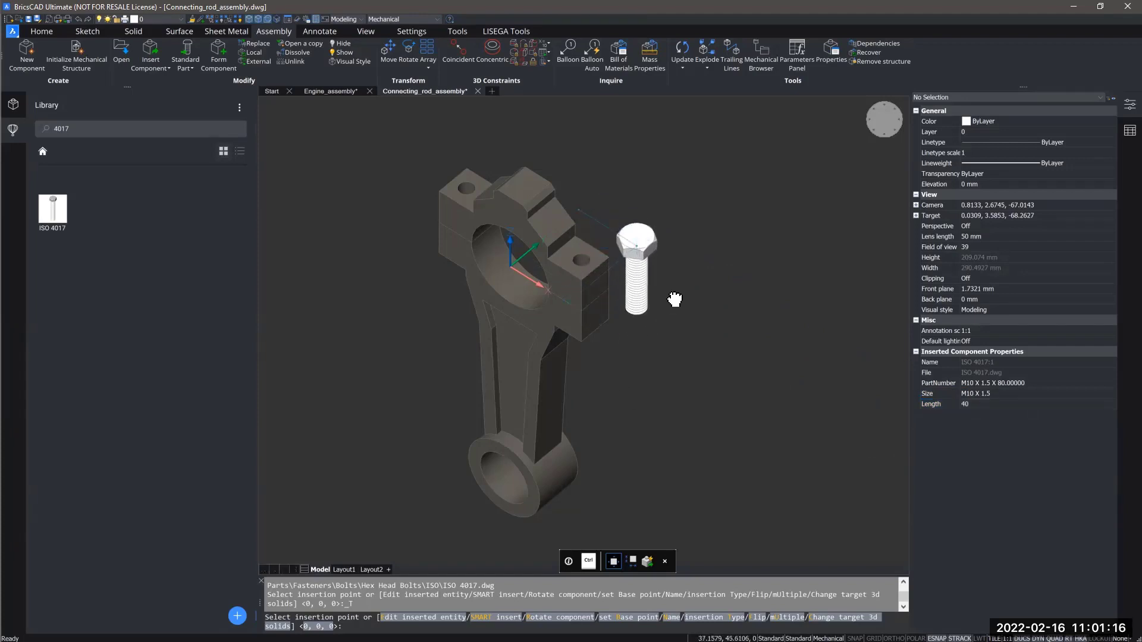
Turn on multiple insertion and place the first bolt at the centre of the rod cap hole nearest the view, using a centre snap
middle_click_drag(636, 238, 693, 300)
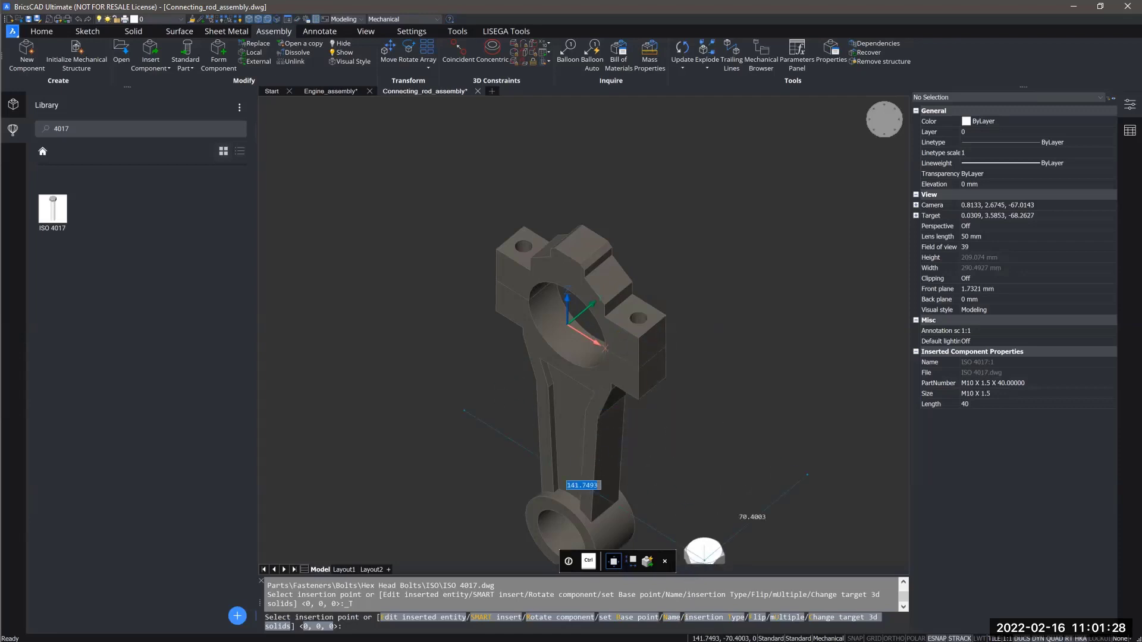
left_click(787, 617)
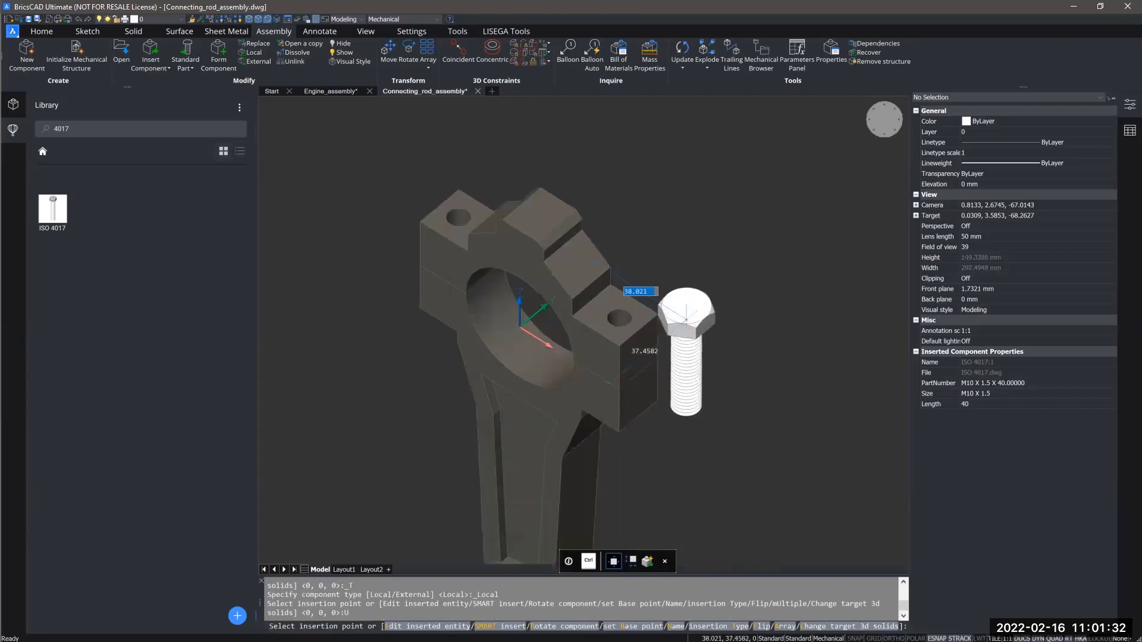
scroll(686, 319, "up", 3)
middle_click_drag(695, 305, 756, 293)
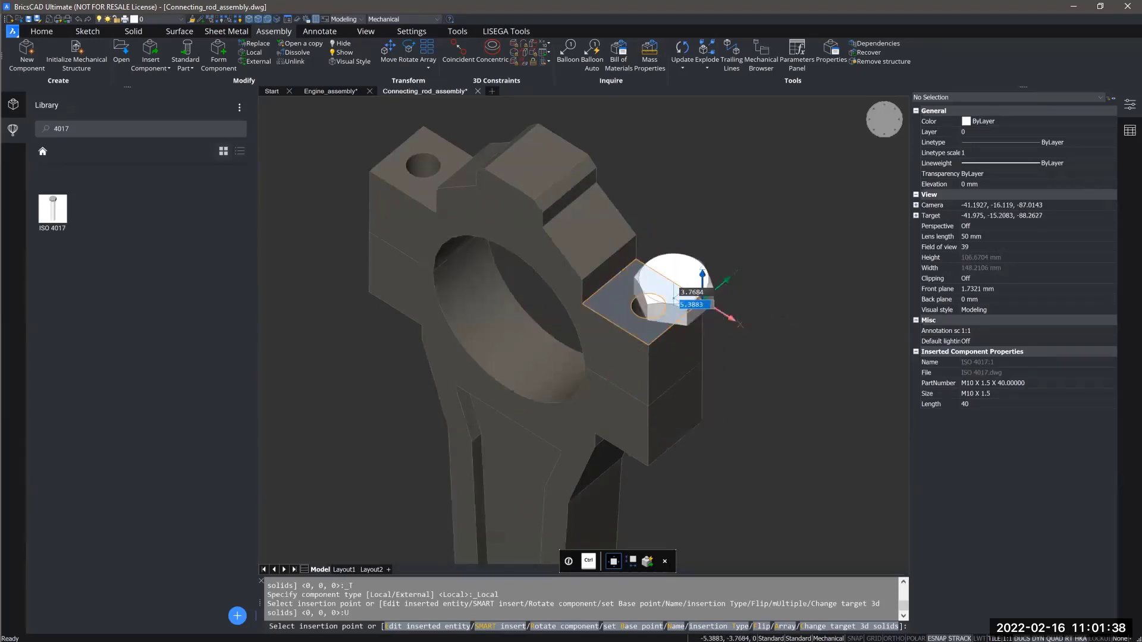
scroll(654, 300, "up", 2)
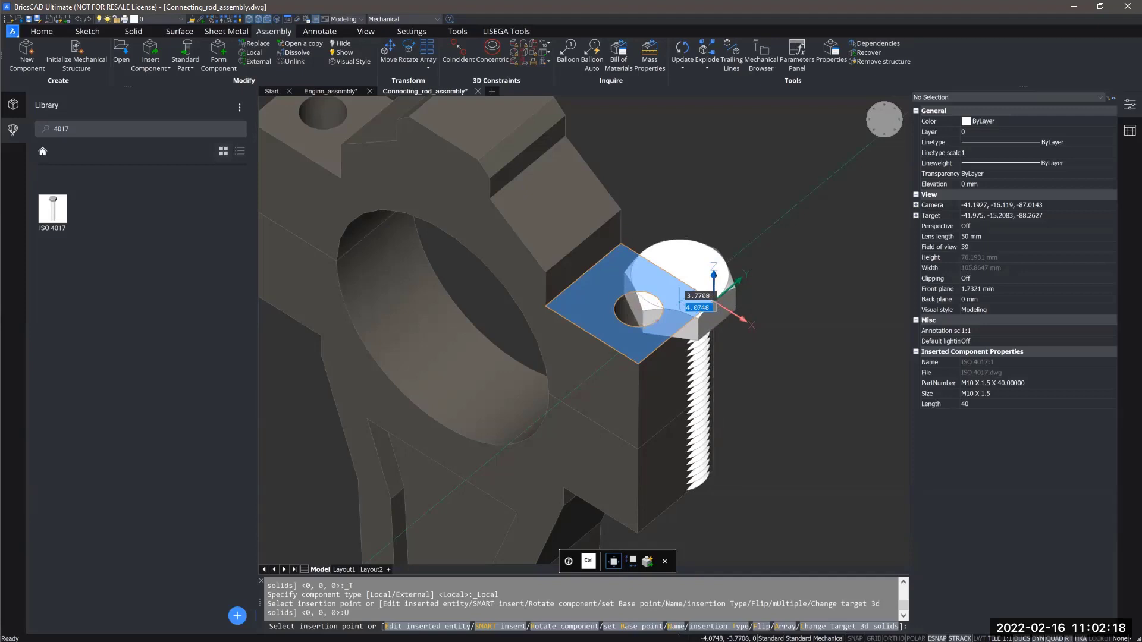
right_click(681, 303, "shift")
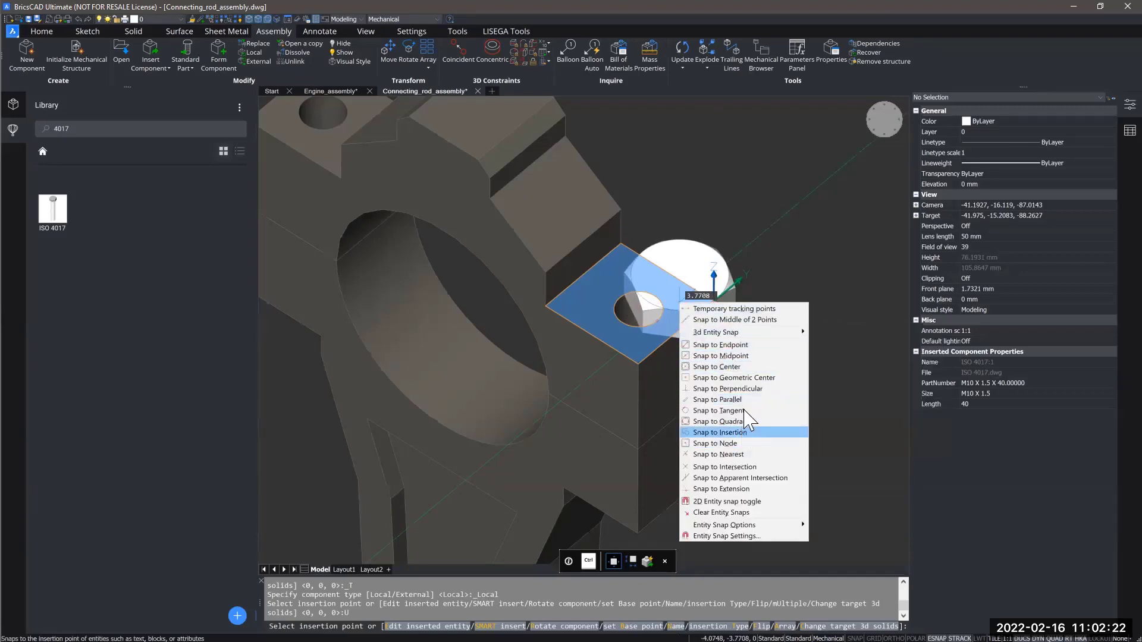
left_click(720, 367)
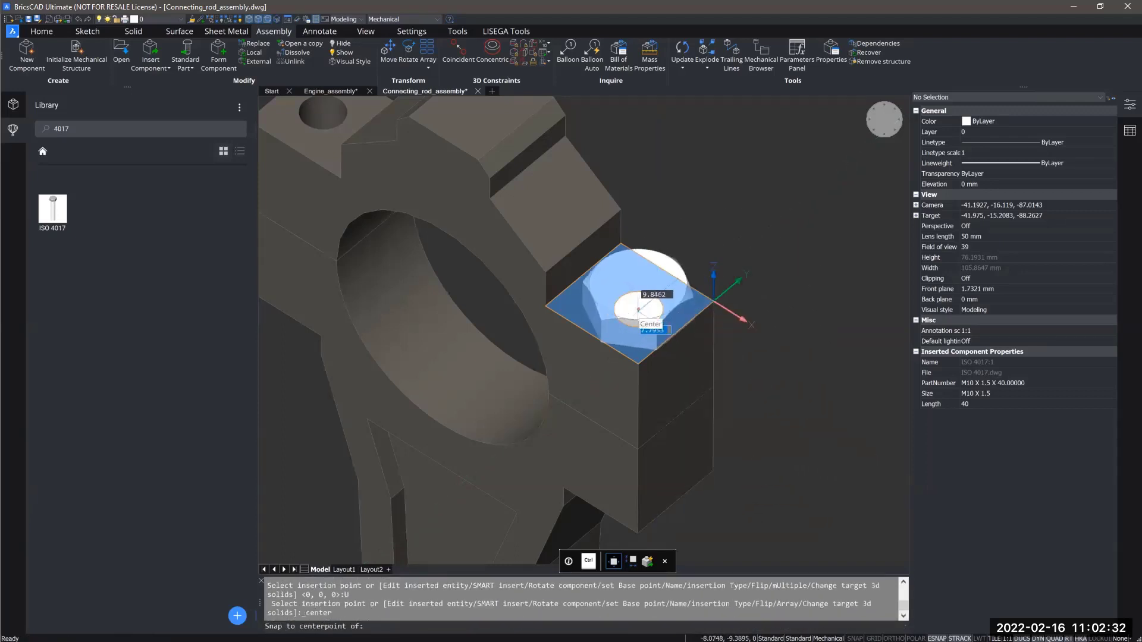
left_click(638, 309)
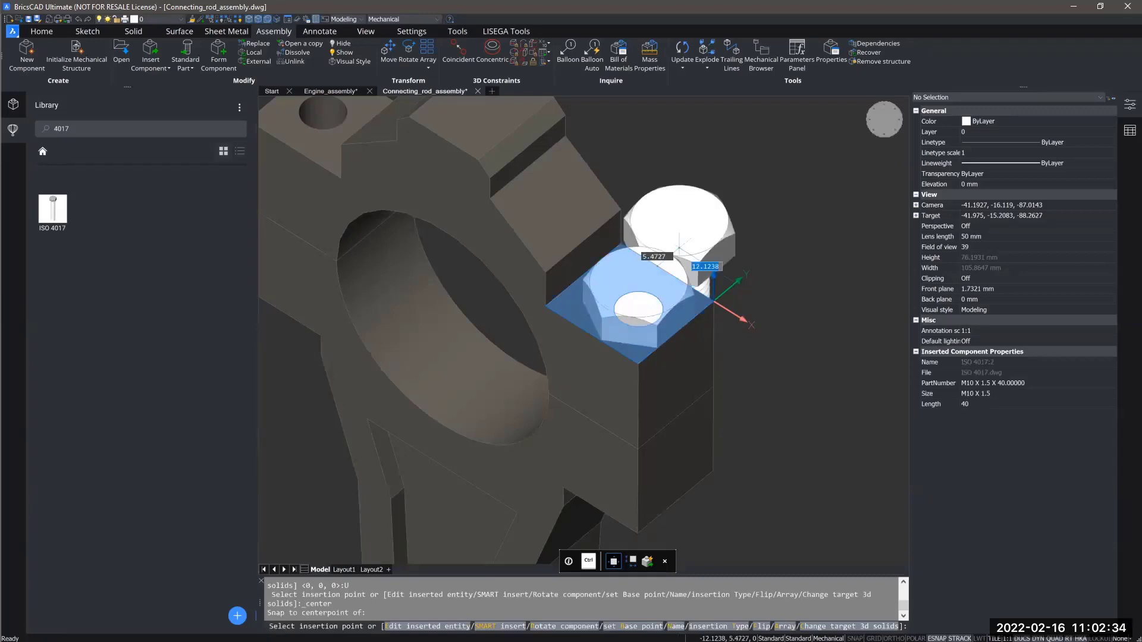
Place a second ISO 4017 bolt at the centre of the other rod cap hole and finish the insertion
middle_click_drag(804, 357, 926, 491)
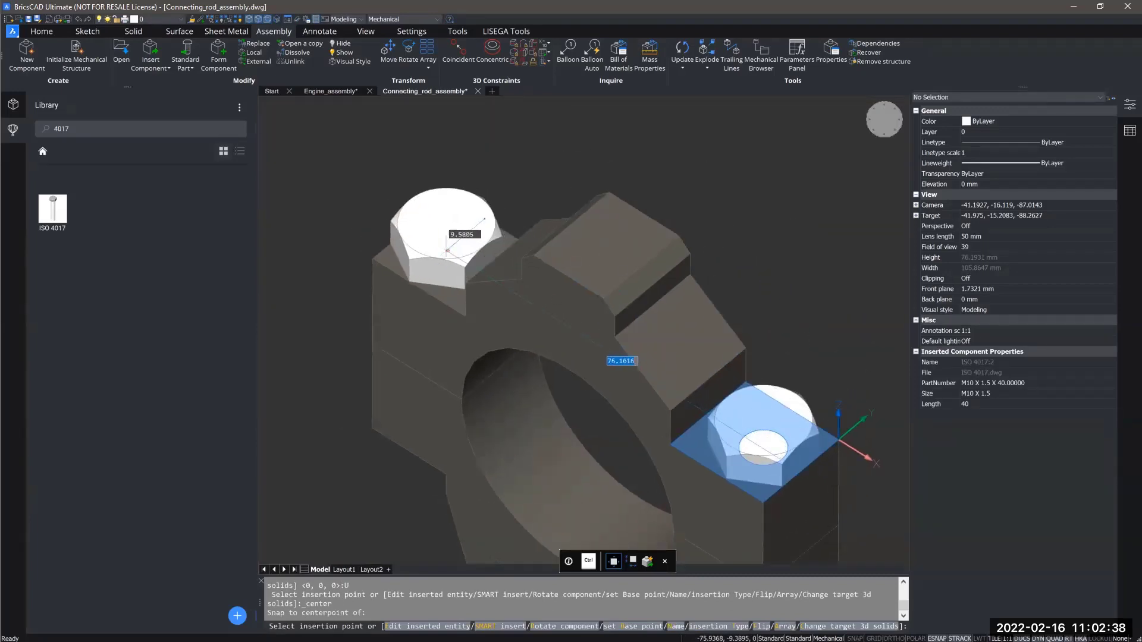
left_click(447, 250)
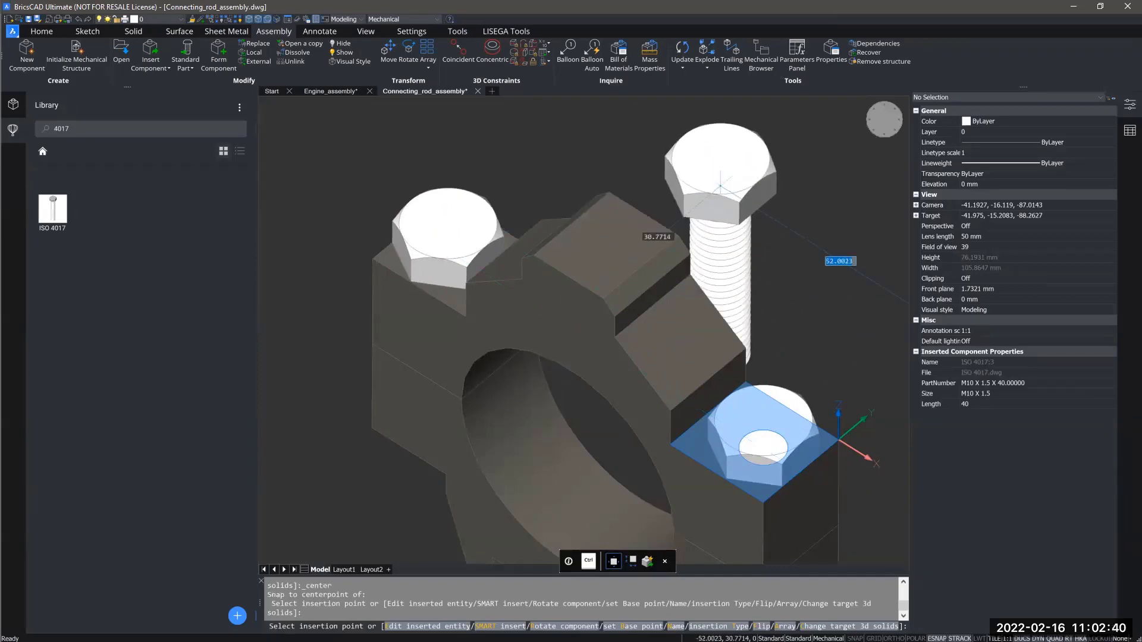
scroll(721, 185, "down", 2)
key("Escape")
middle_click_drag(724, 286, 581, 265)
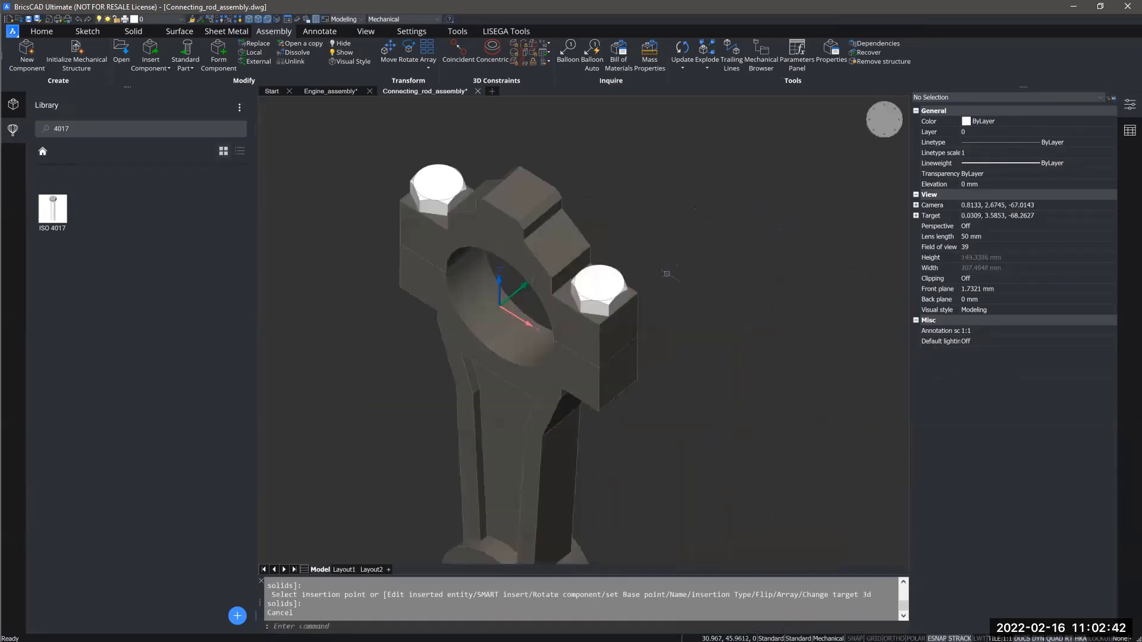
Check both bolts on the connecting rod and save the Connecting_rod_assembly drawing
middle_click_drag(669, 369, 627, 393, "shift")
scroll(636, 326, "up", 4)
scroll(629, 403, "down", 4)
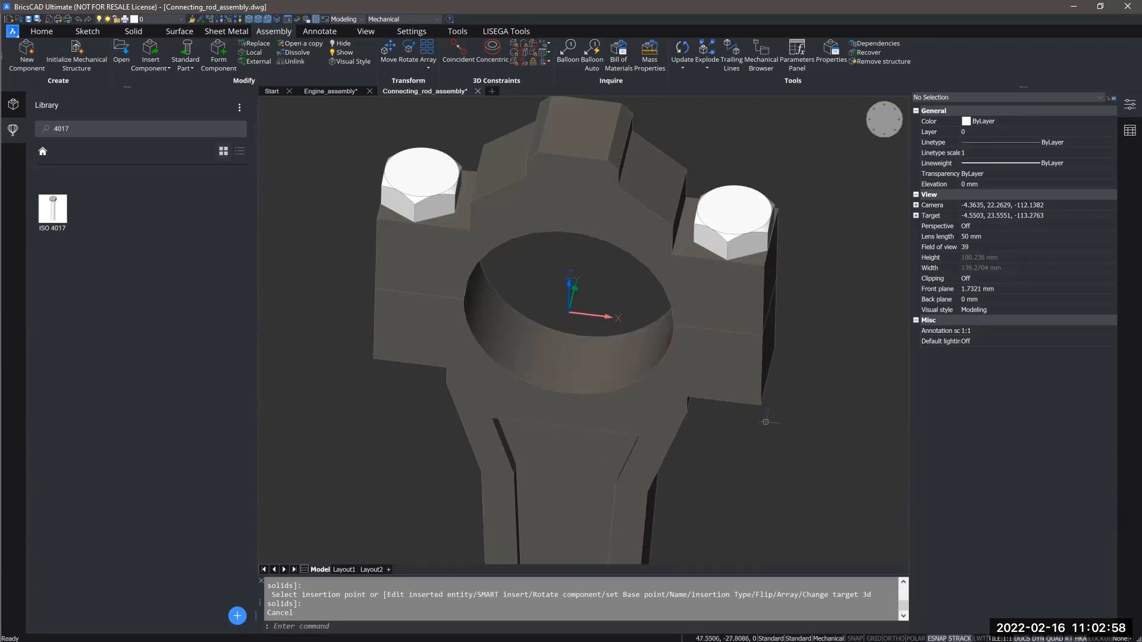
middle_click_drag(810, 464, 810, 465, "shift")
scroll(623, 238, "down", 2)
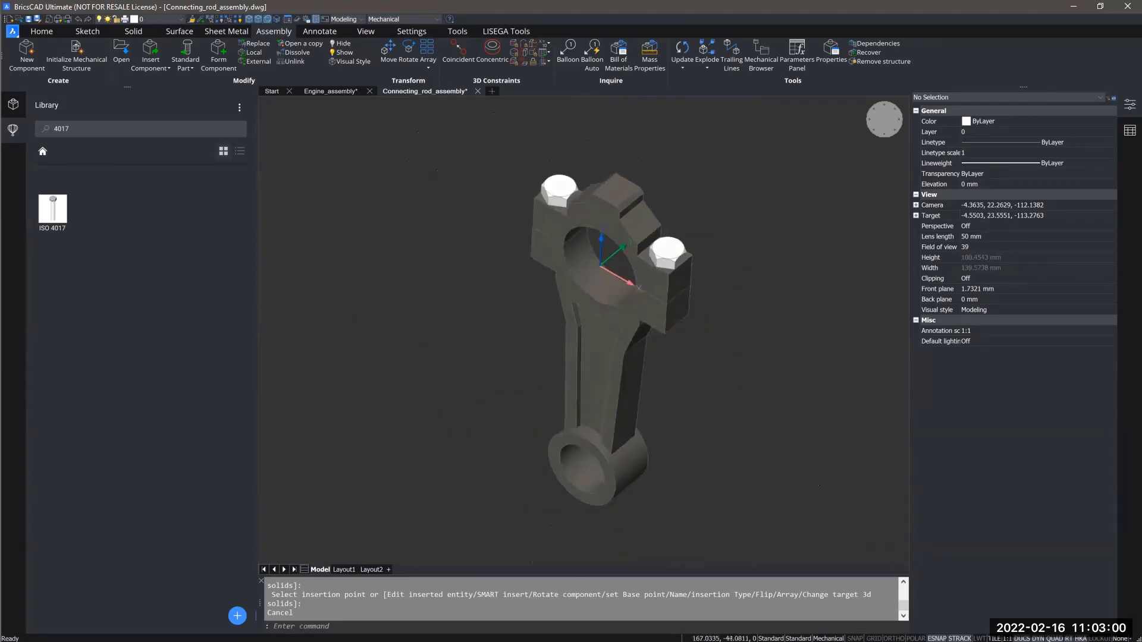
middle_click_drag(623, 238, 601, 237, "shift")
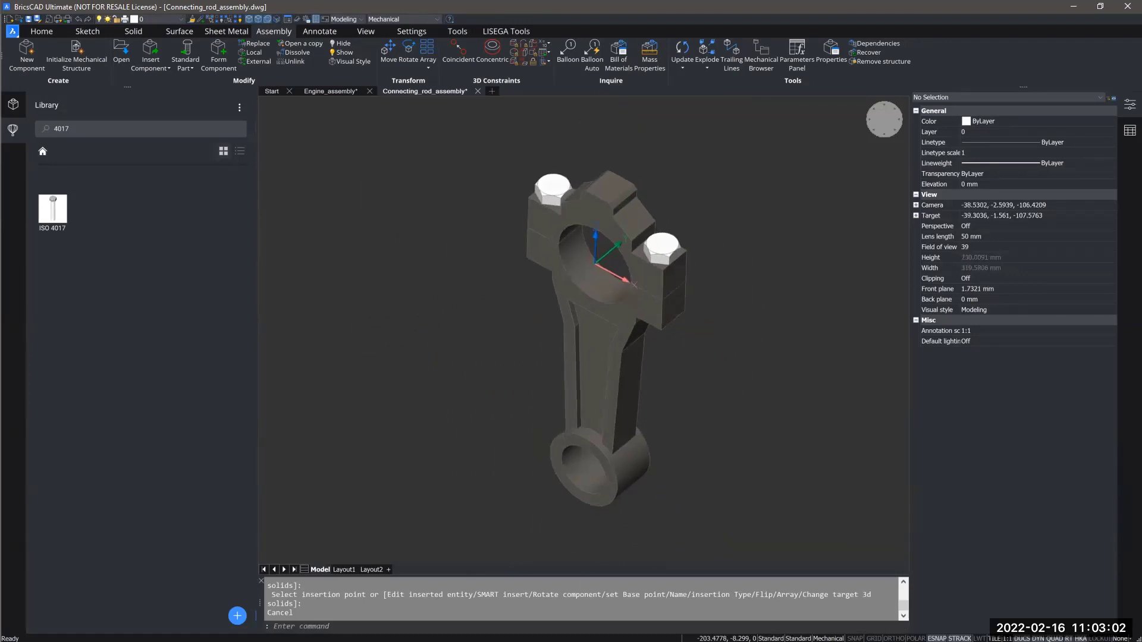
left_click(28, 21)
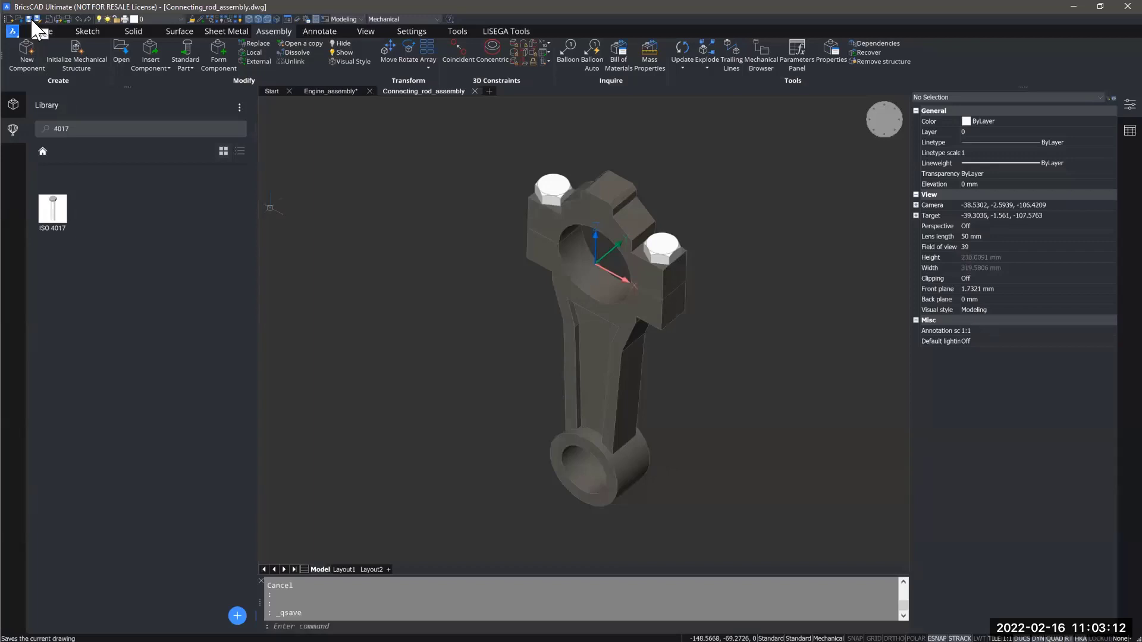
Switch to the Engine_assembly drawing and update the whole assembly from its root component in the Mechanical Browser
left_click(319, 91)
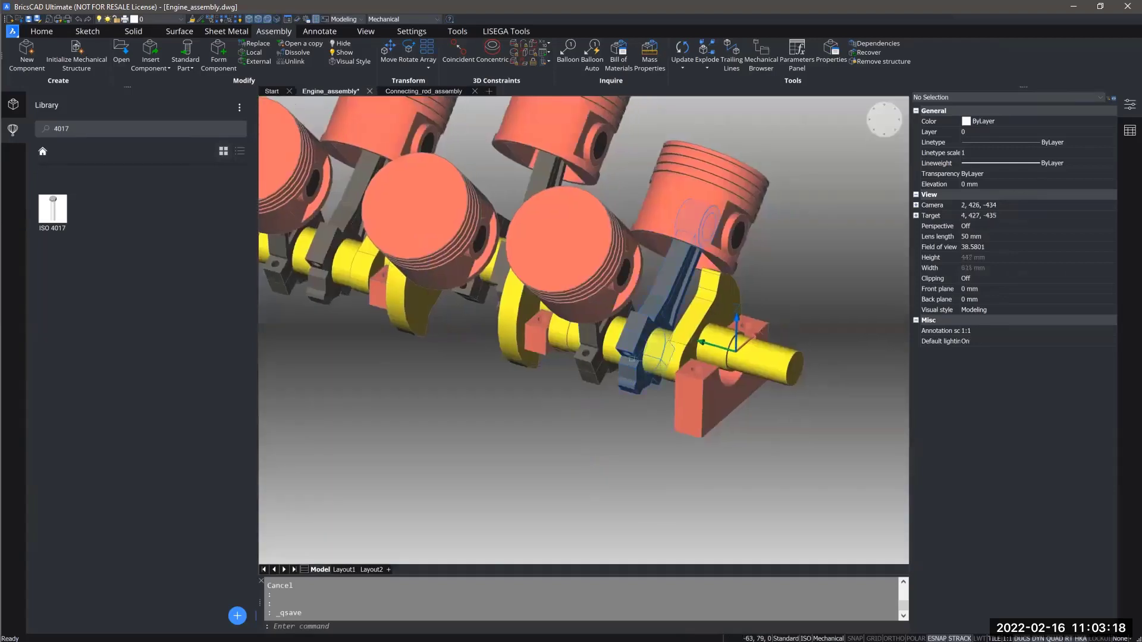
scroll(618, 357, "down", 1)
left_click(11, 109)
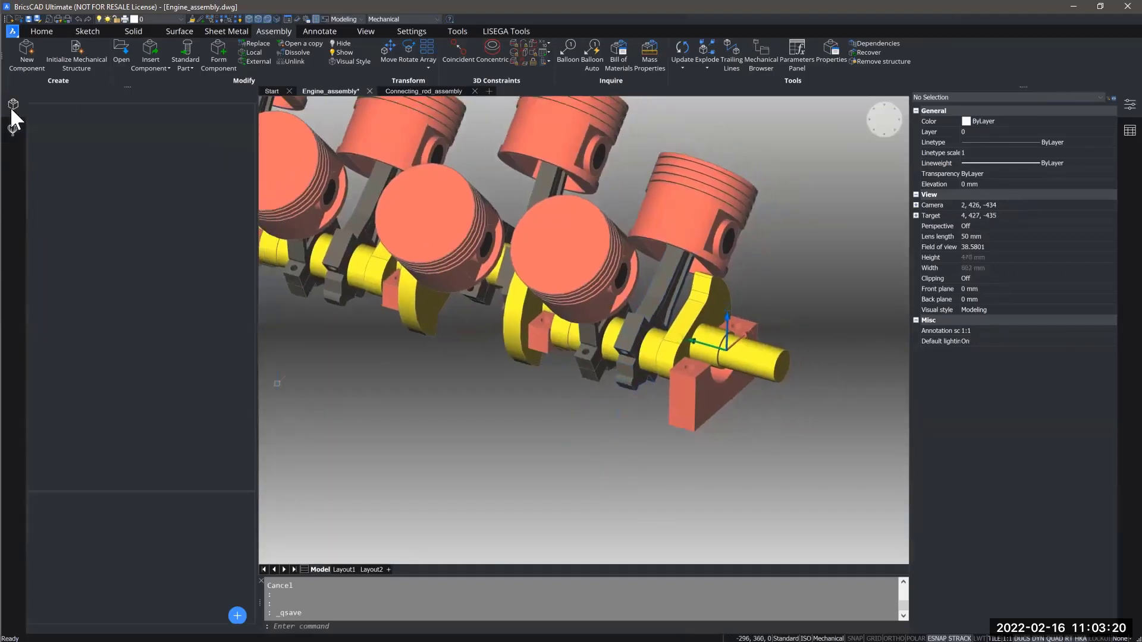
left_click(13, 127)
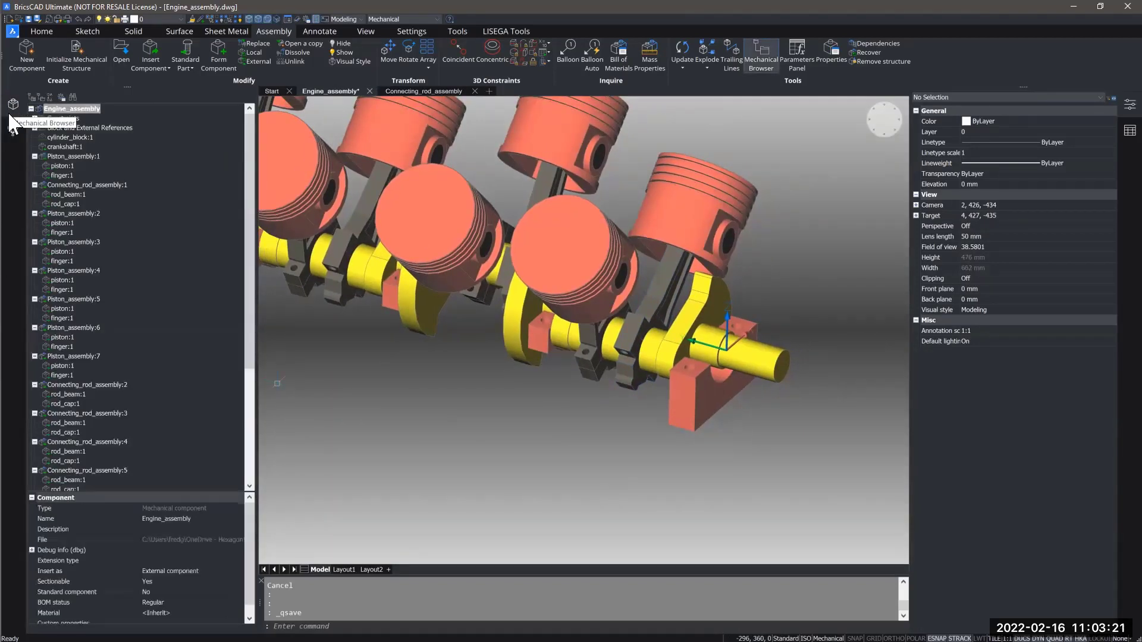
right_click(73, 109)
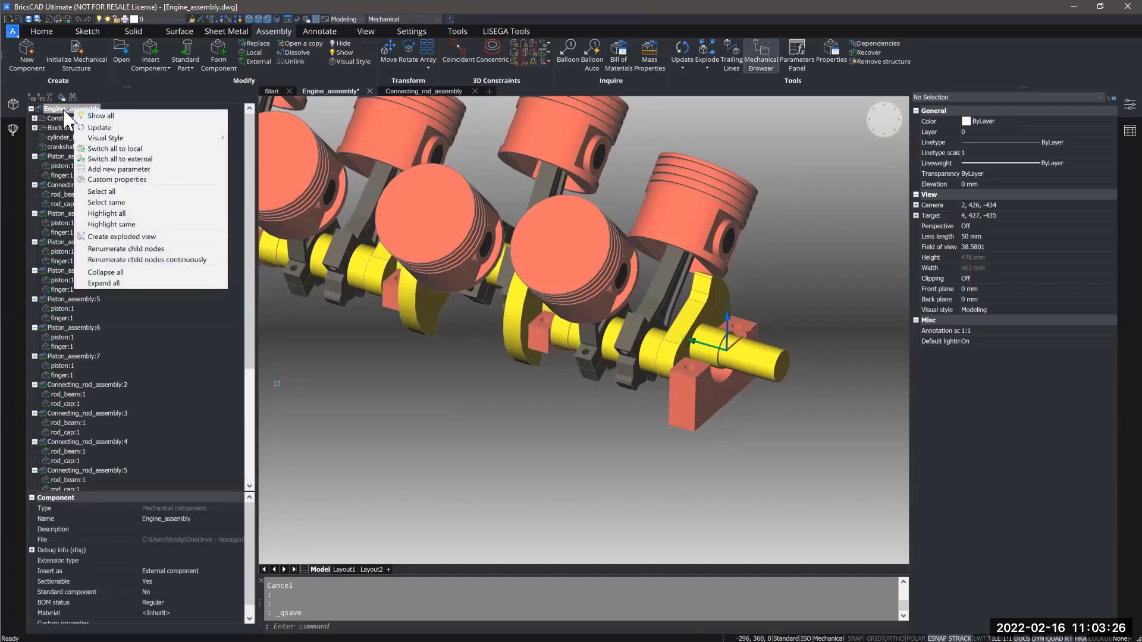
left_click(125, 129)
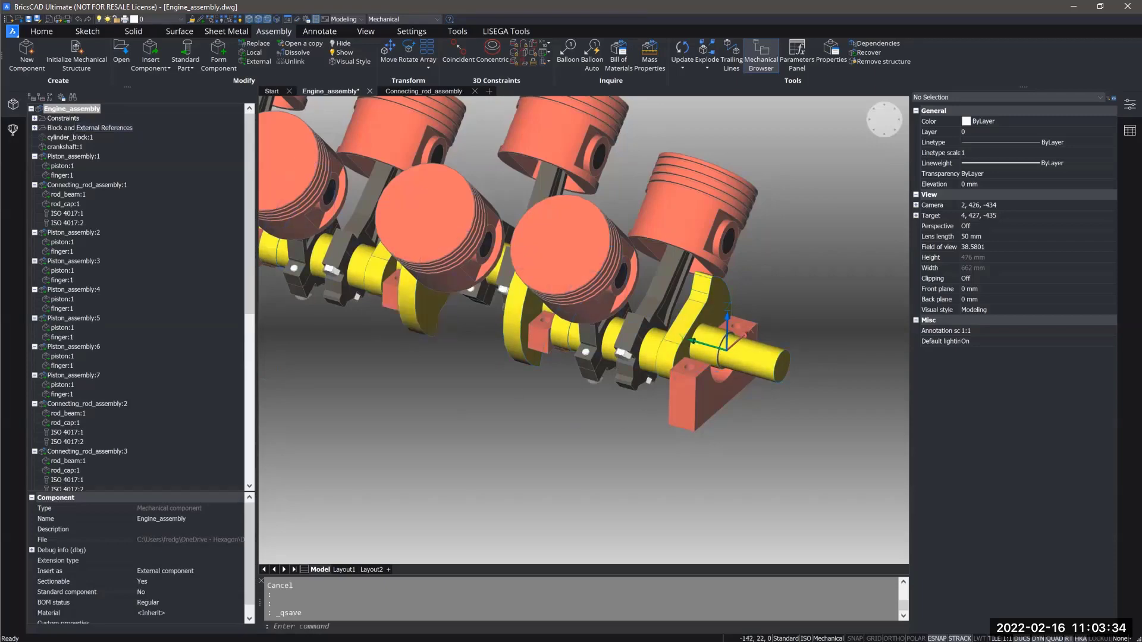
Inspect the bolts on the engine's connecting rods, and update the bill of materials tables on Layout1
scroll(599, 291, "up", 10)
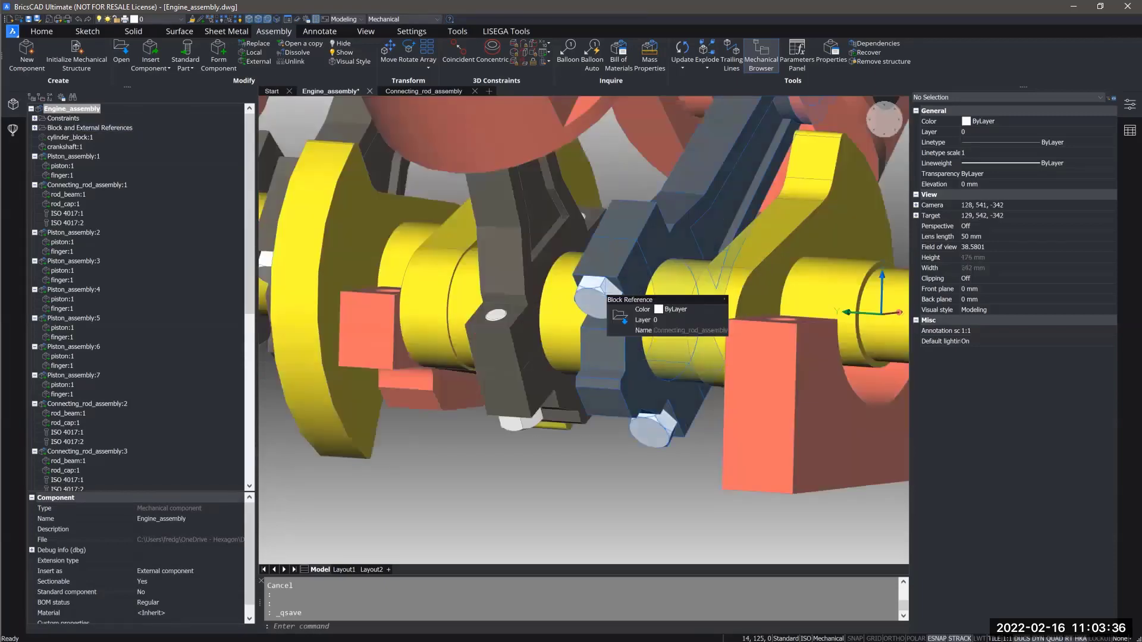
scroll(600, 292, "down", 10)
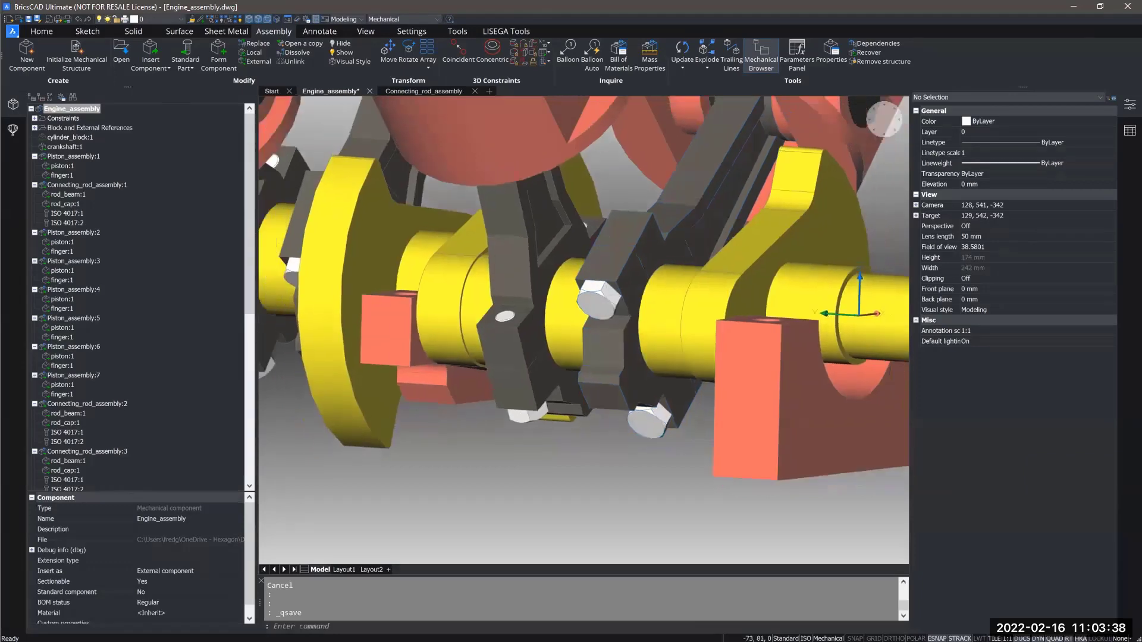
middle_click_drag(600, 291, 693, 324, "shift")
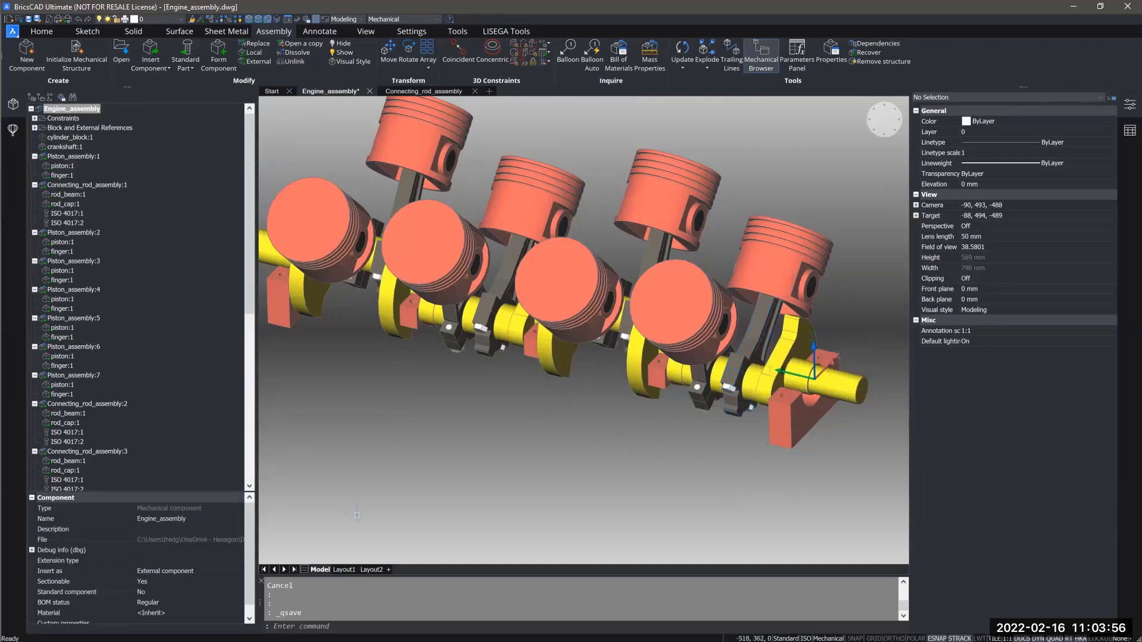
left_click(345, 569)
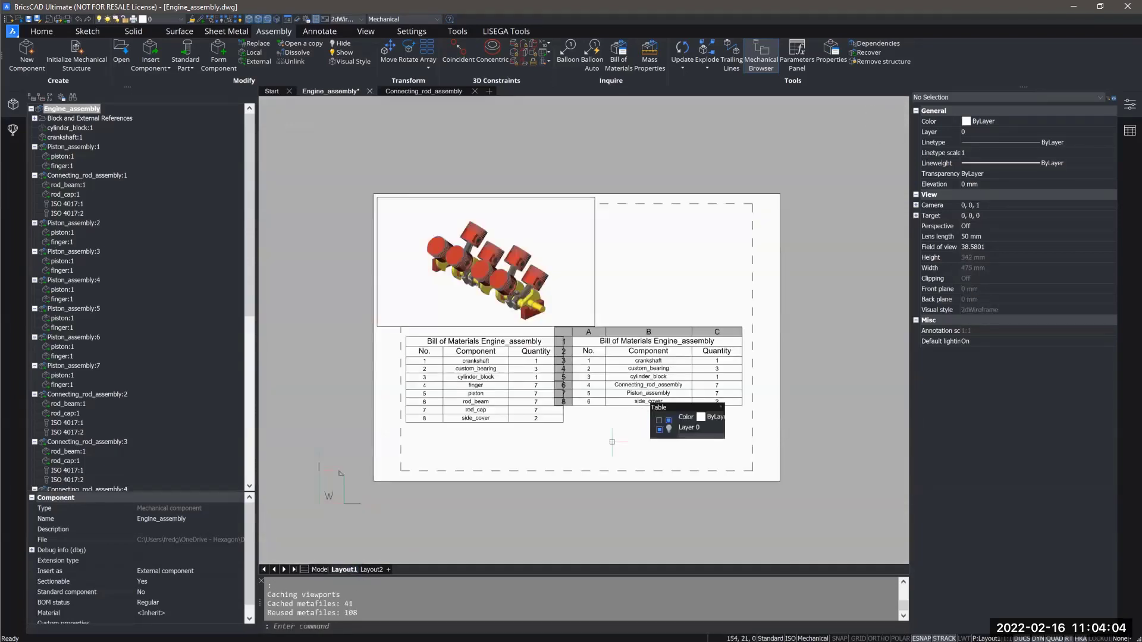
middle_click_drag(602, 443, 613, 444)
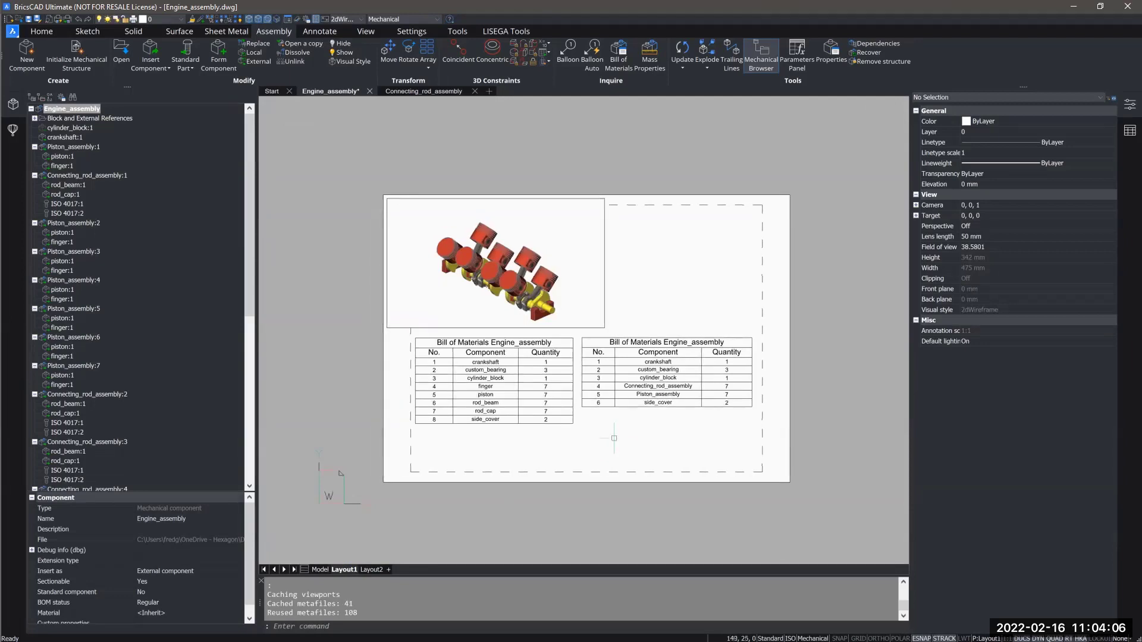
left_click(680, 50)
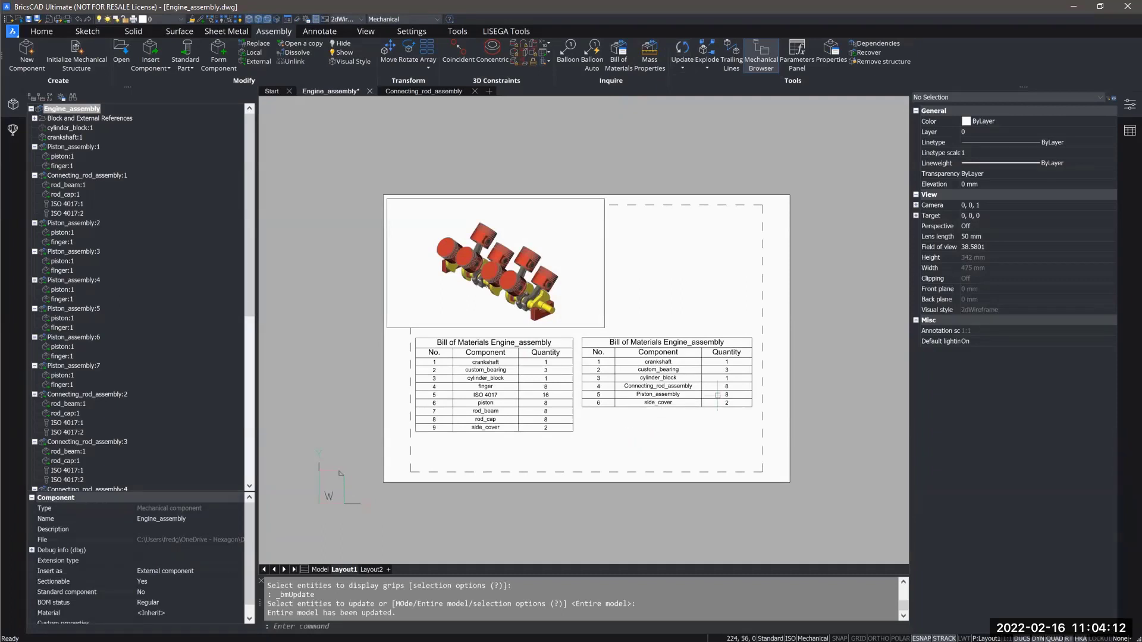
Examine both bill of materials tables, checking the connecting rod subassembly row and the ISO 4017 bolt row
scroll(717, 395, "up", 3)
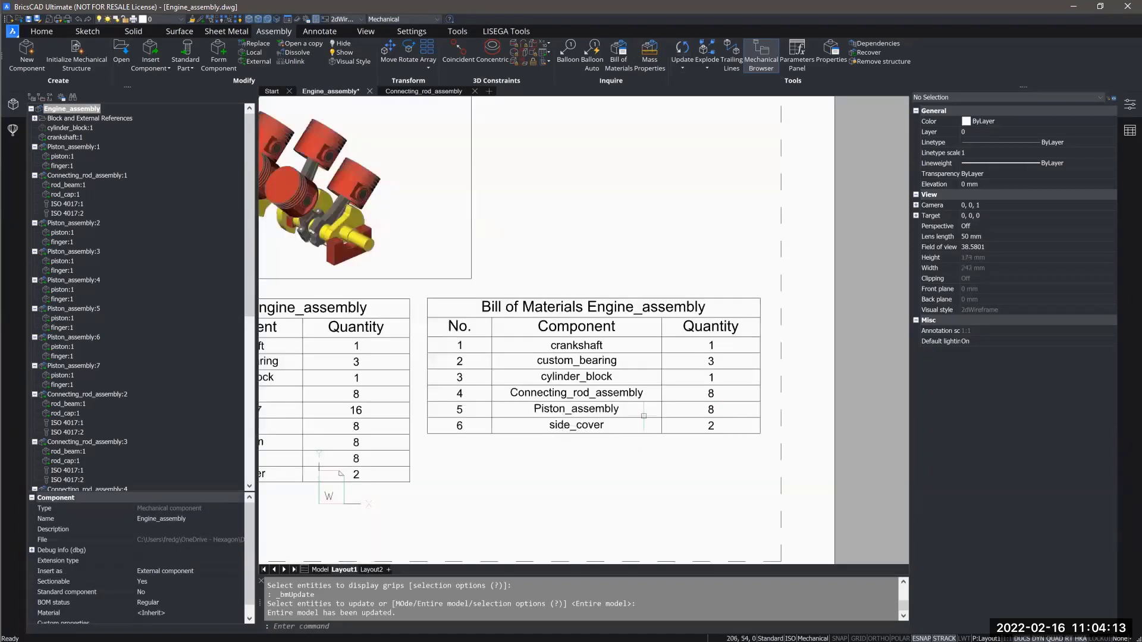
left_click(591, 392)
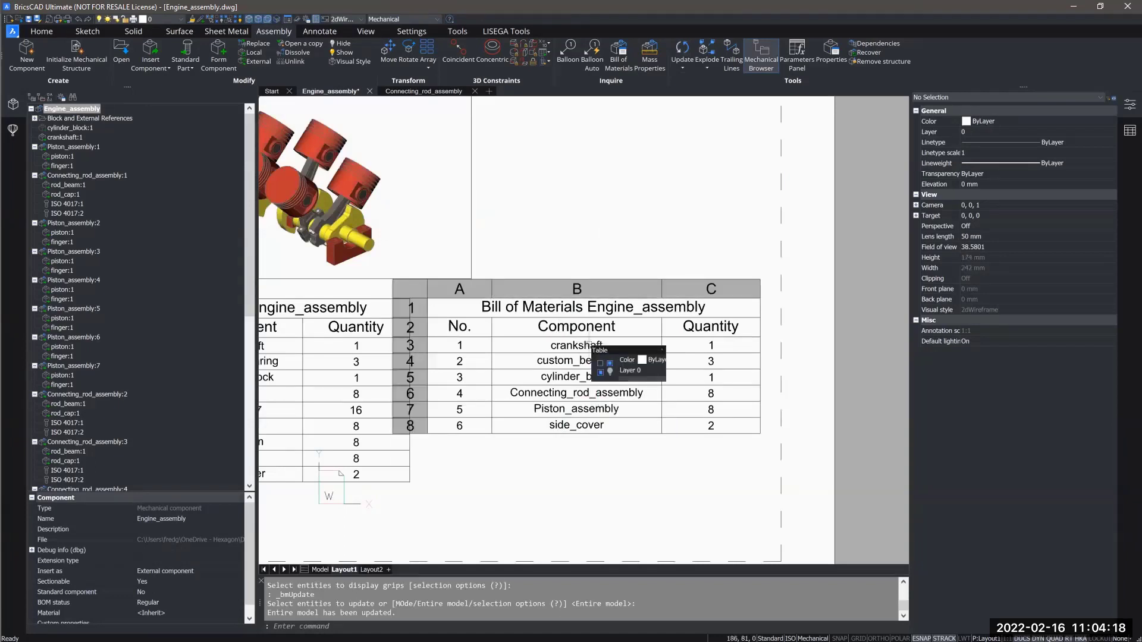
key("Escape")
left_click(63, 175)
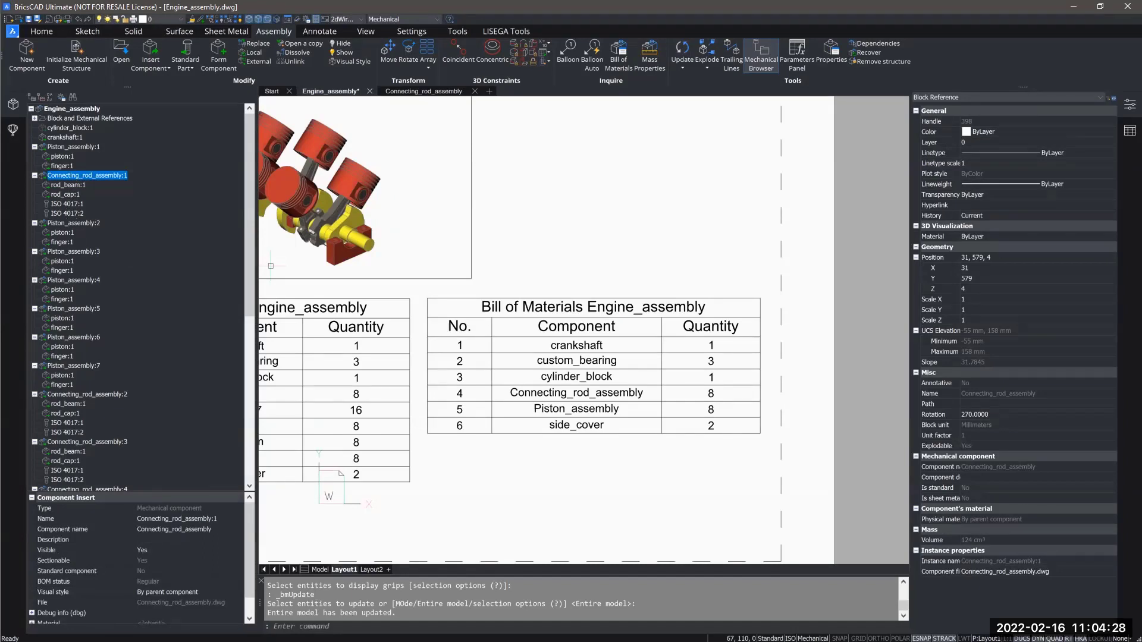
key("Escape")
key("Escape")
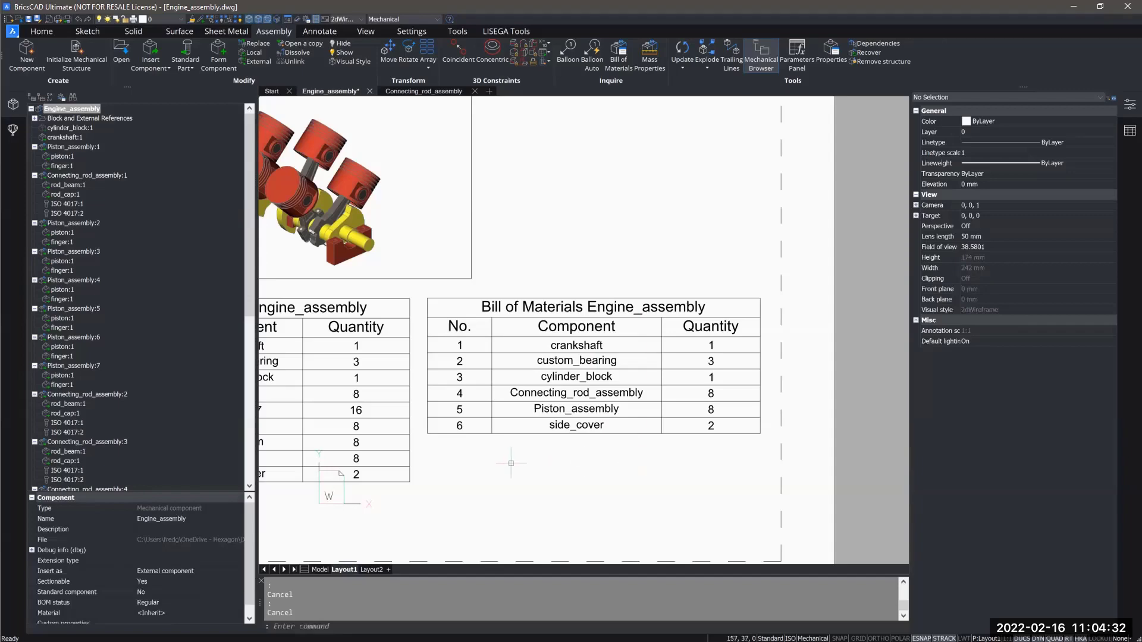
middle_click_drag(511, 461, 765, 436)
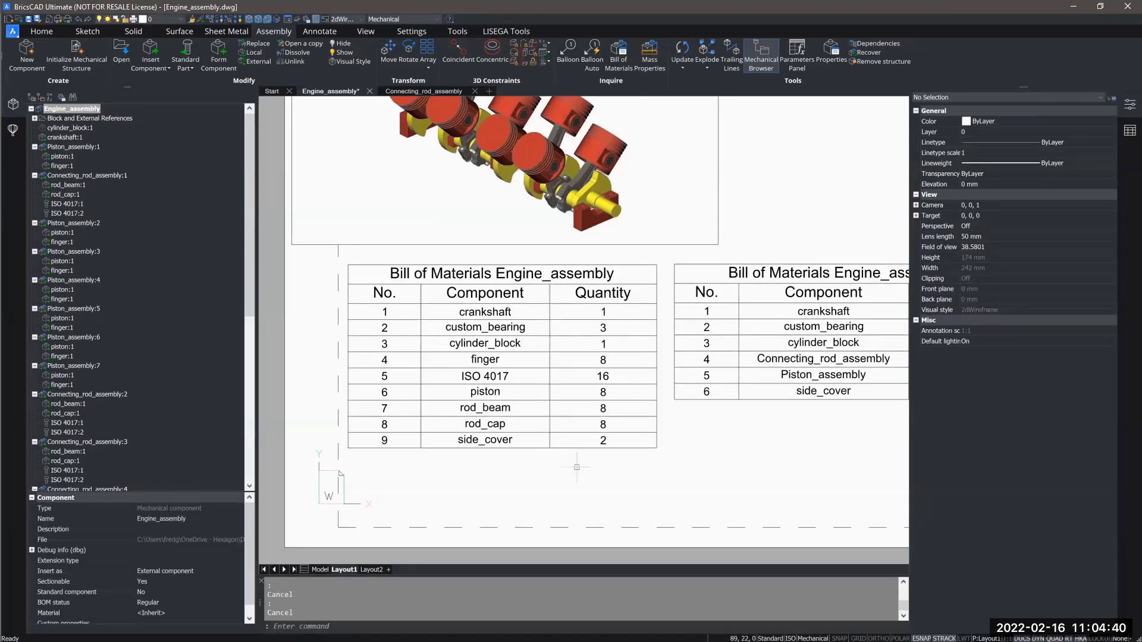
left_click(484, 380)
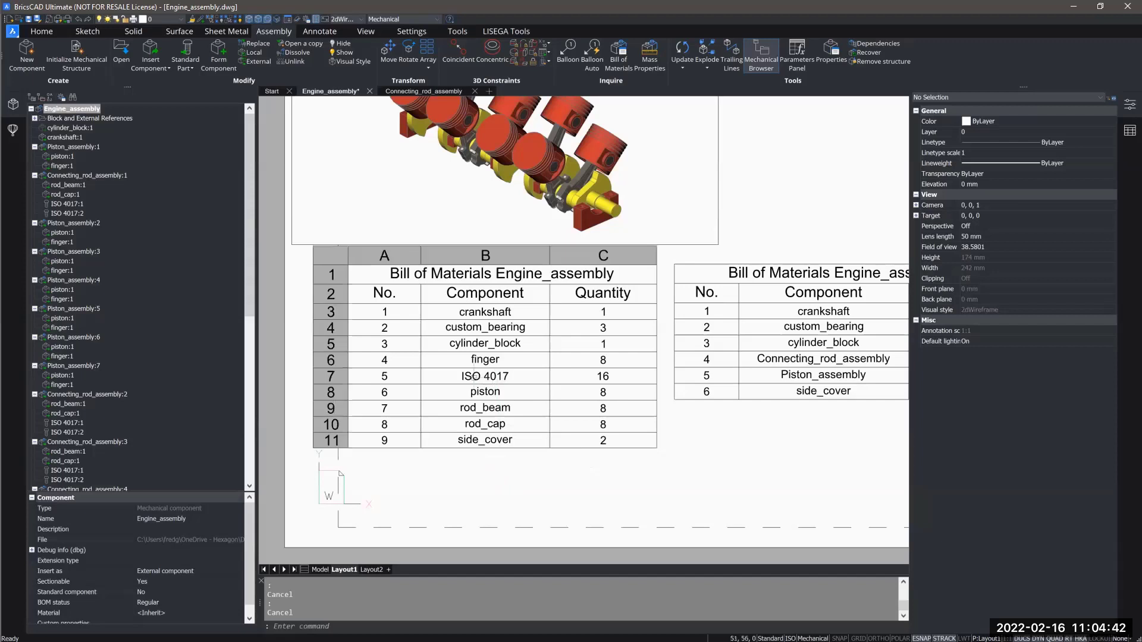
key("Escape")
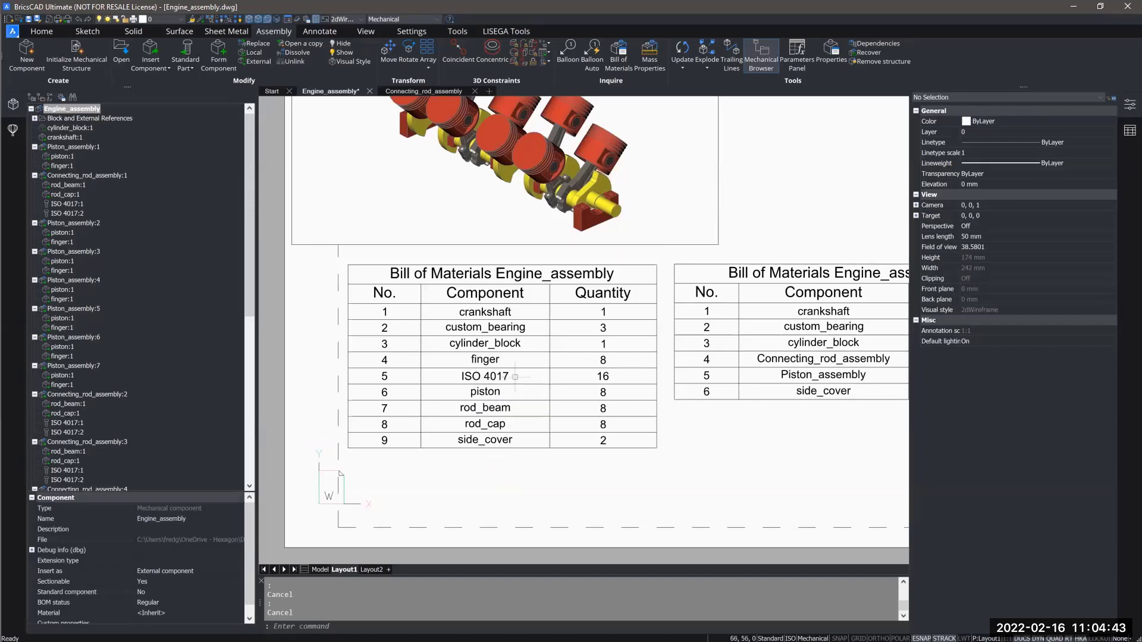
Check the ISO 4017 row's quantity in the detailed bill of materials table on Layout1
left_click(594, 373)
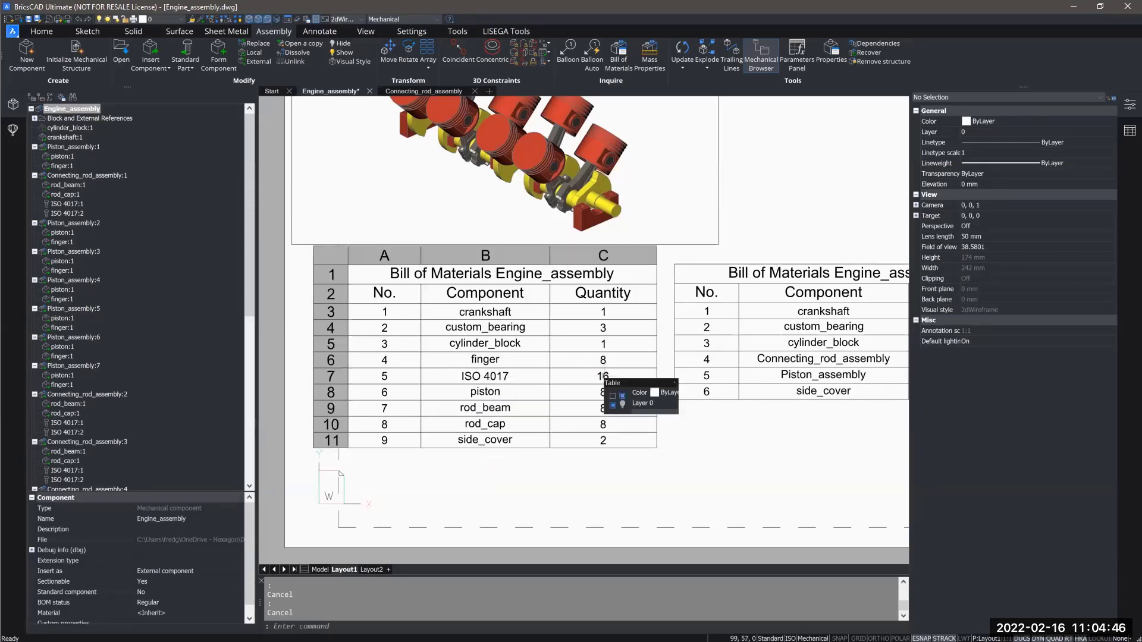
key("Escape")
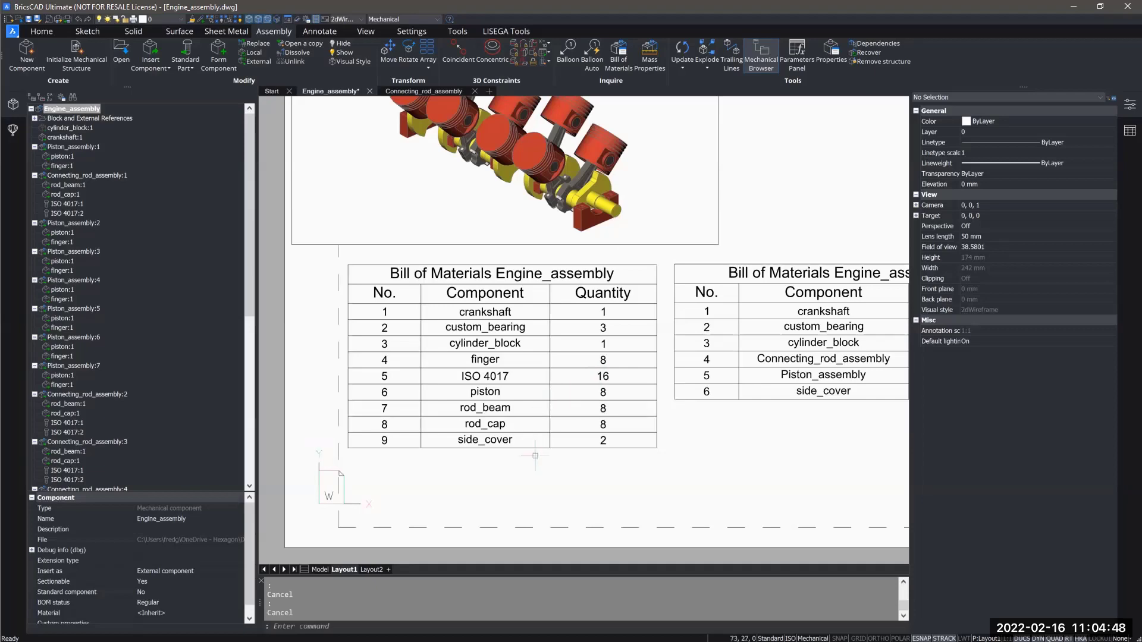
scroll(535, 455, "down", 4)
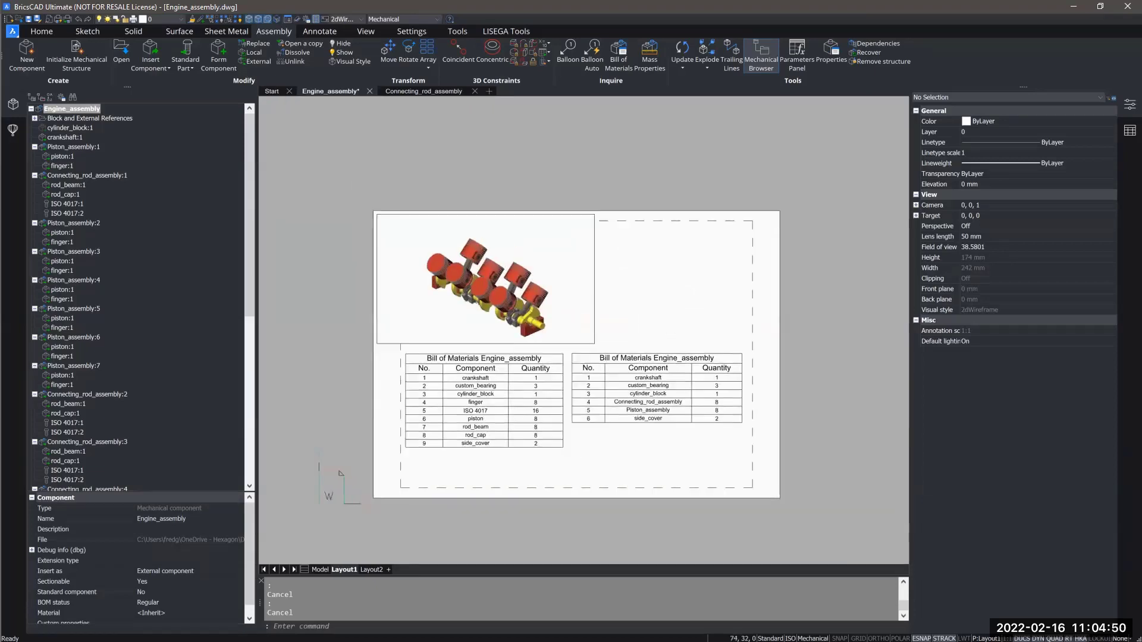
Return to model space and examine the crankshaft's end journal and its side cover support from several angles
left_click(320, 569)
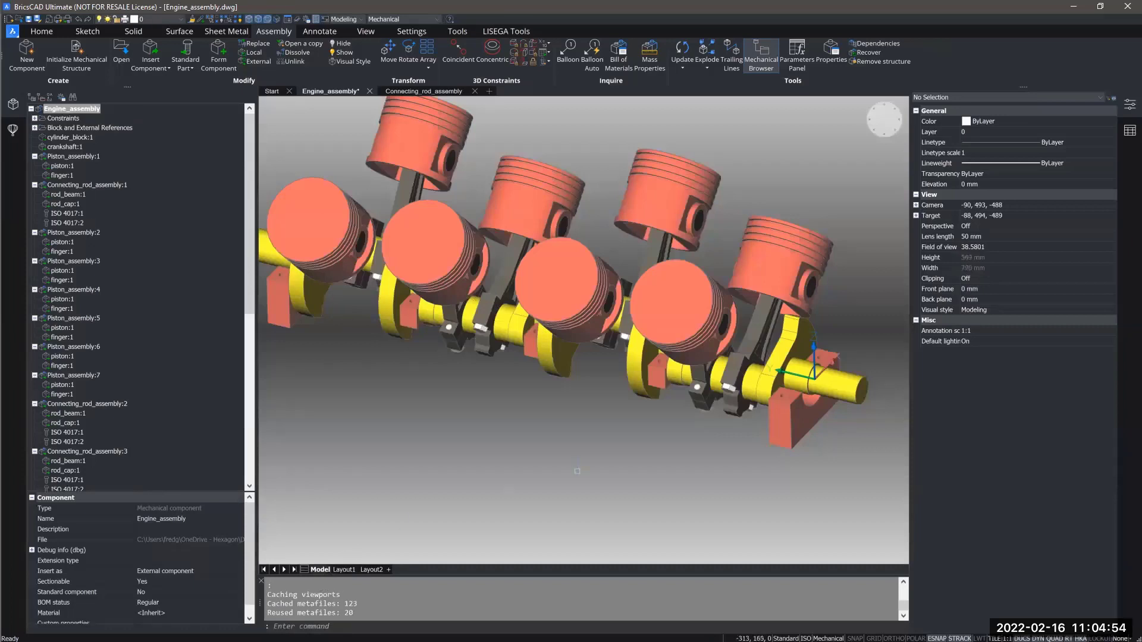
middle_click_drag(794, 481, 776, 470)
middle_click_drag(775, 471, 760, 420, "shift")
scroll(760, 420, "up", 8)
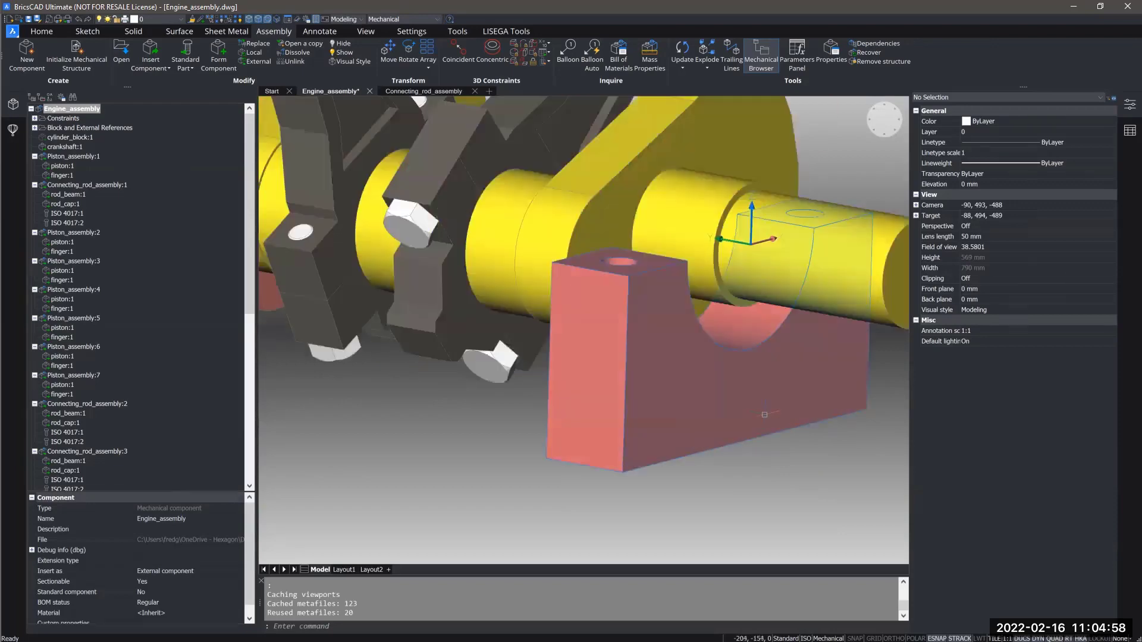
middle_click_drag(720, 358, 602, 331, "shift")
middle_click_drag(754, 229, 644, 267, "shift")
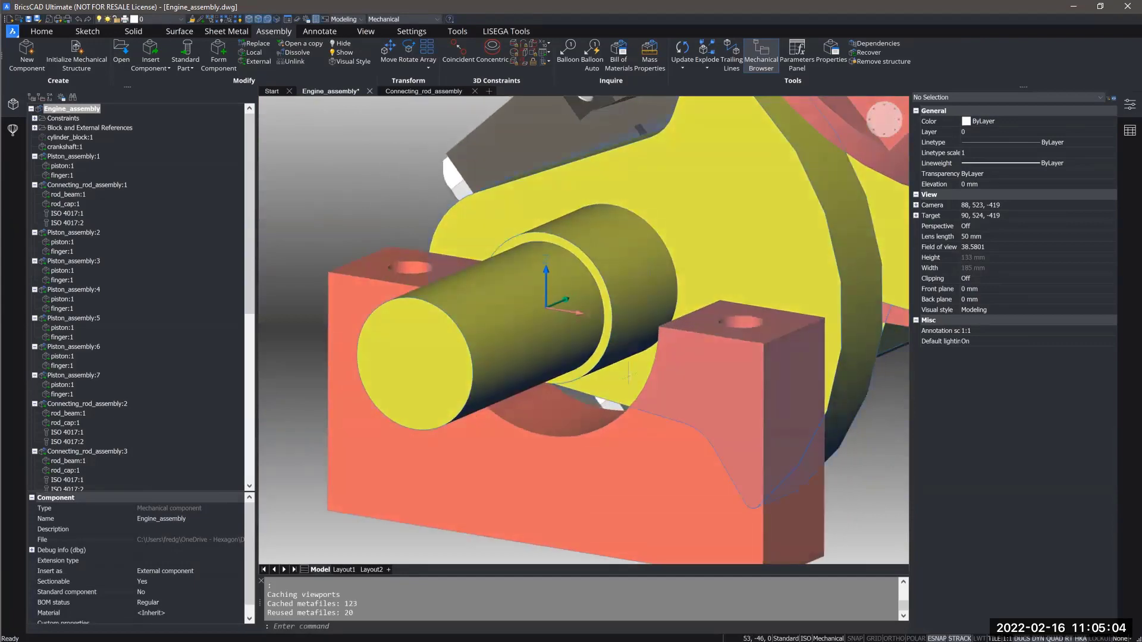
middle_click_drag(494, 350, 567, 353, "shift")
middle_click_drag(520, 317, 703, 334, "shift")
scroll(641, 293, "down", 1)
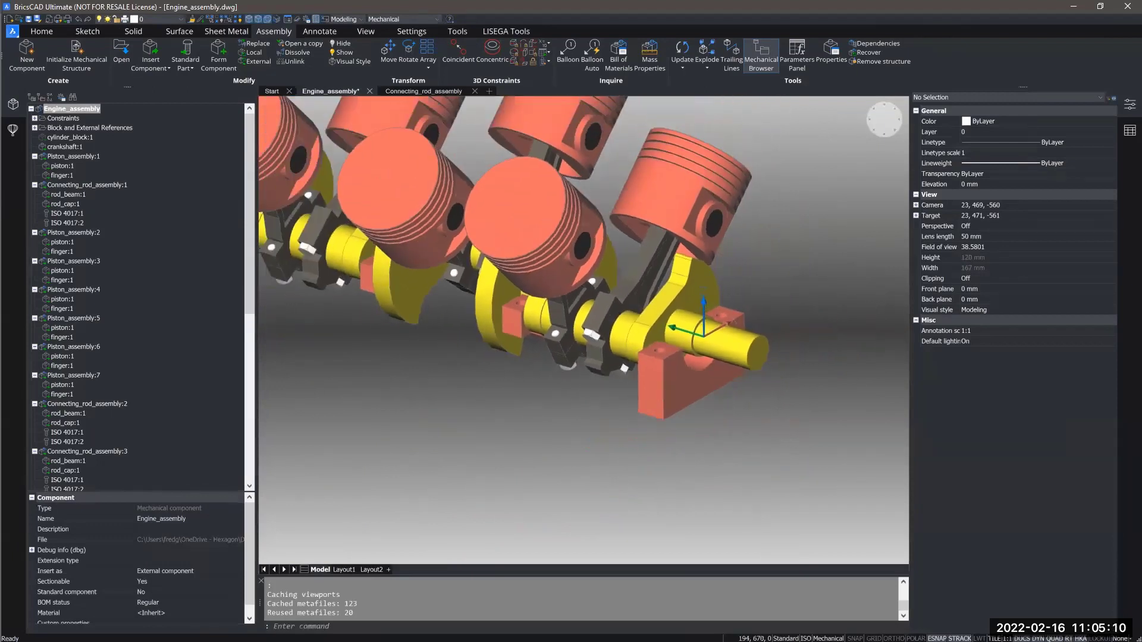
middle_click_drag(641, 292, 668, 307)
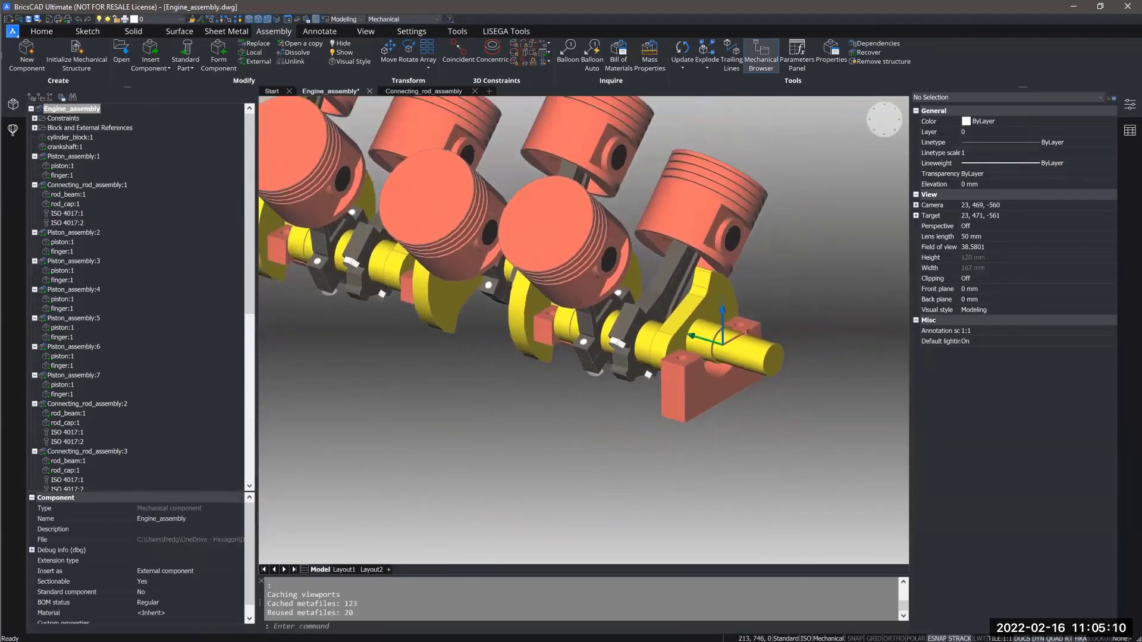
Clear the previous library search and search the library for the BBRG-30 bearing
left_click(14, 143)
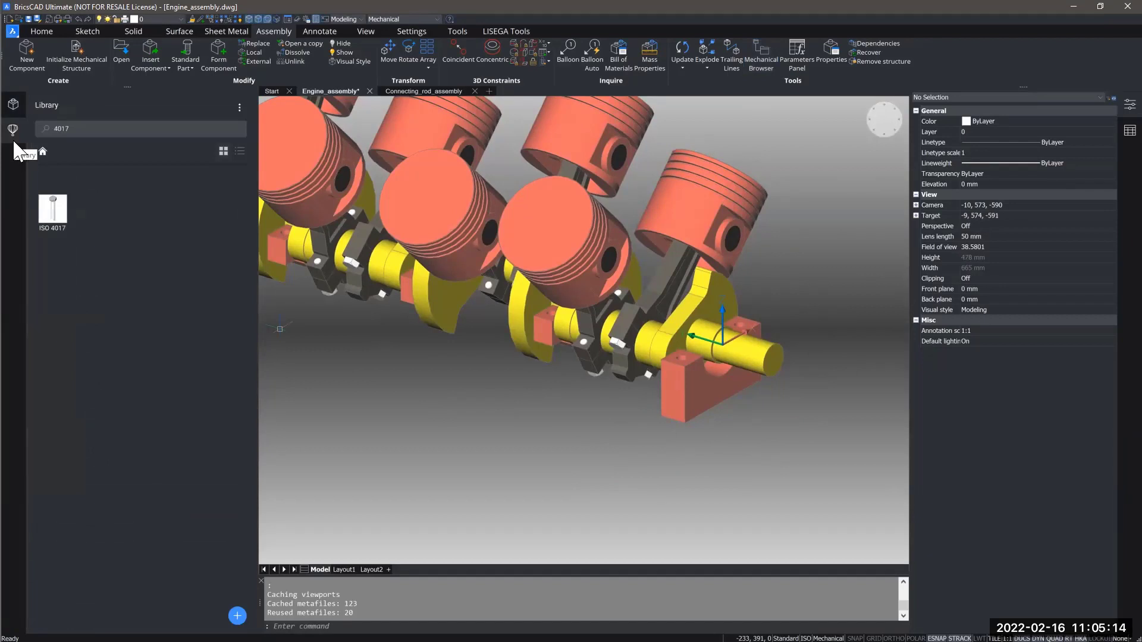
left_click(44, 152)
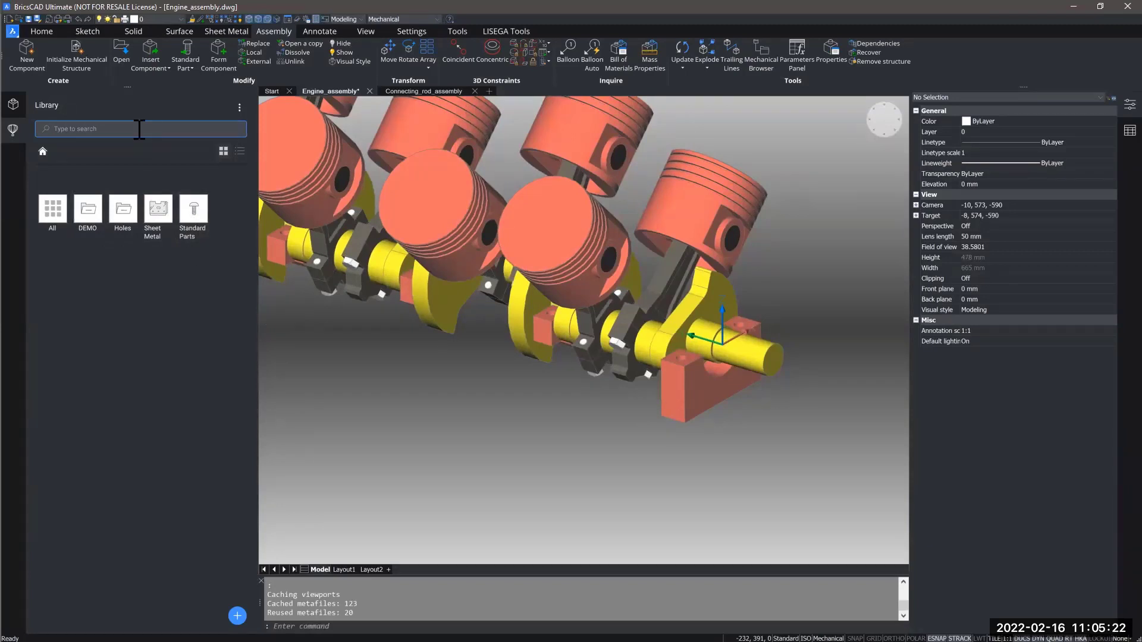
type("BBRG")
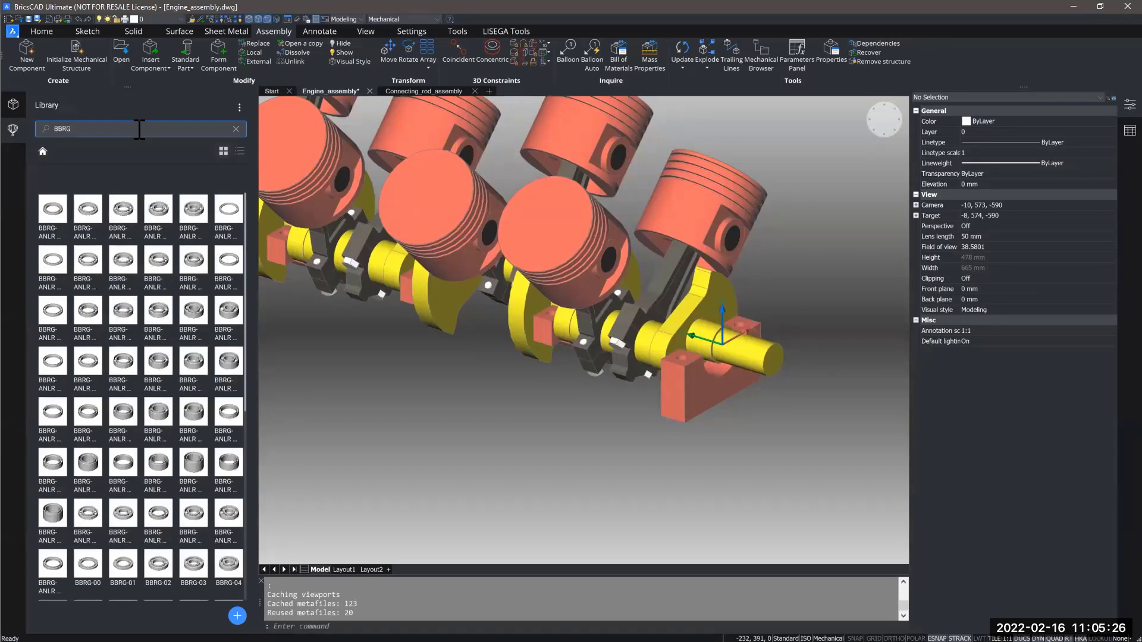
type("-30")
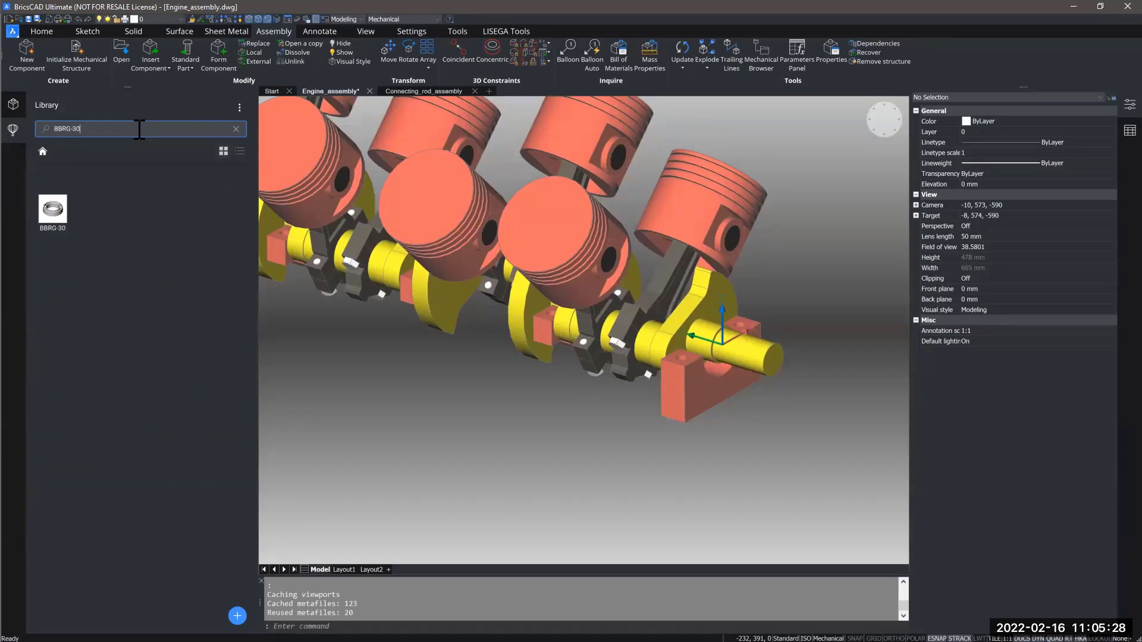
mouse_move(60, 229)
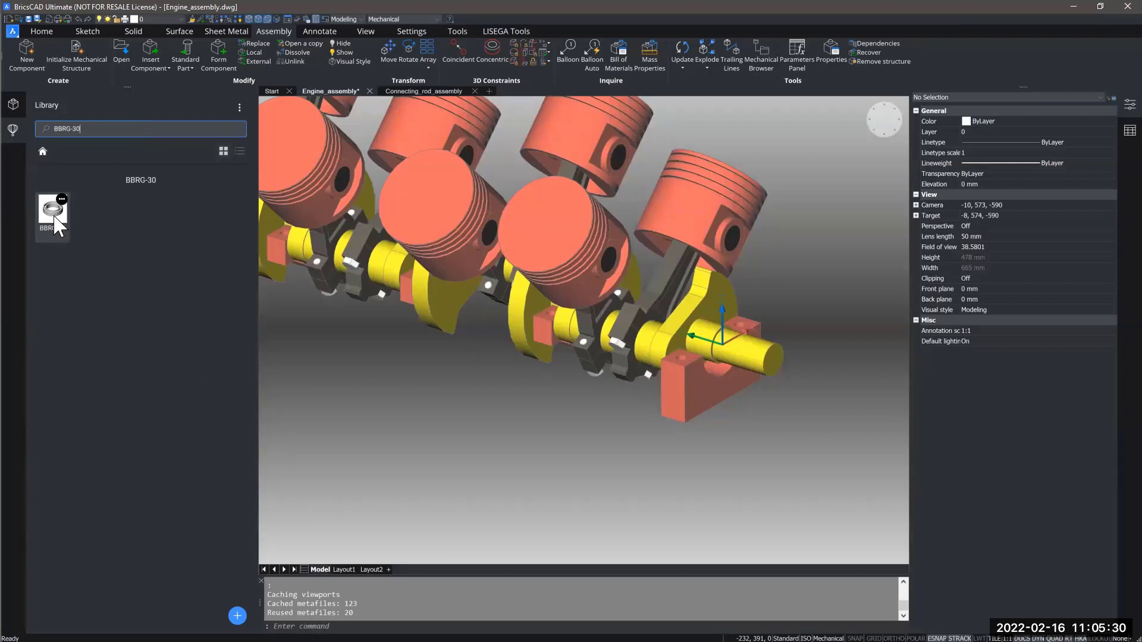
Start inserting the BBRG-30 ball bearing into the engine model and set its size to 40 MM
left_click_drag(56, 217, 588, 418)
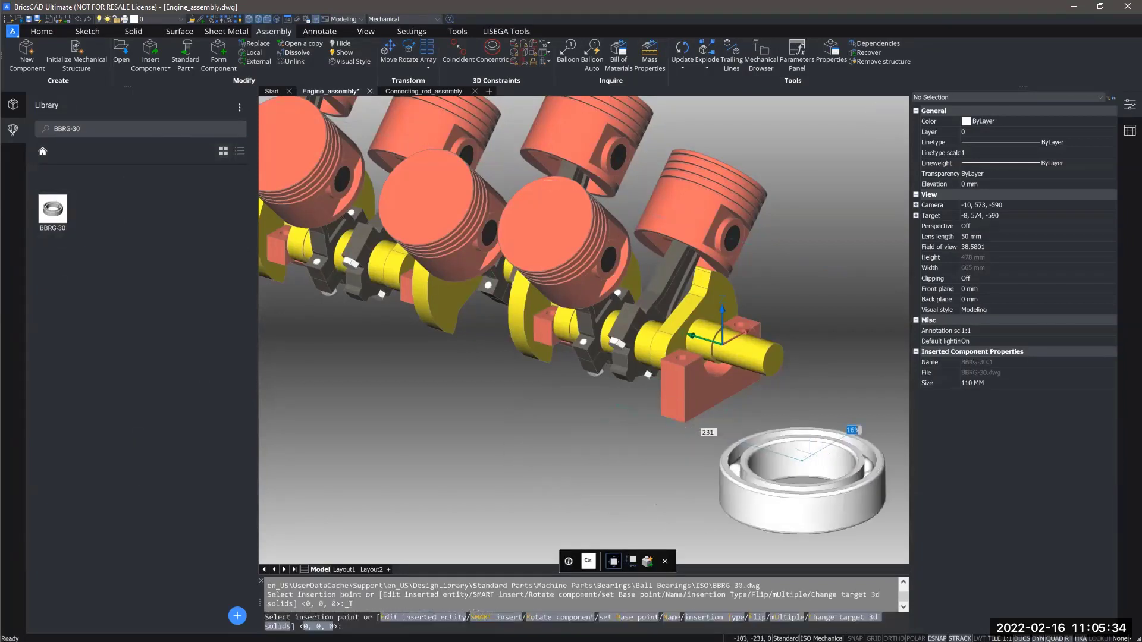
middle_click_drag(806, 423, 653, 440)
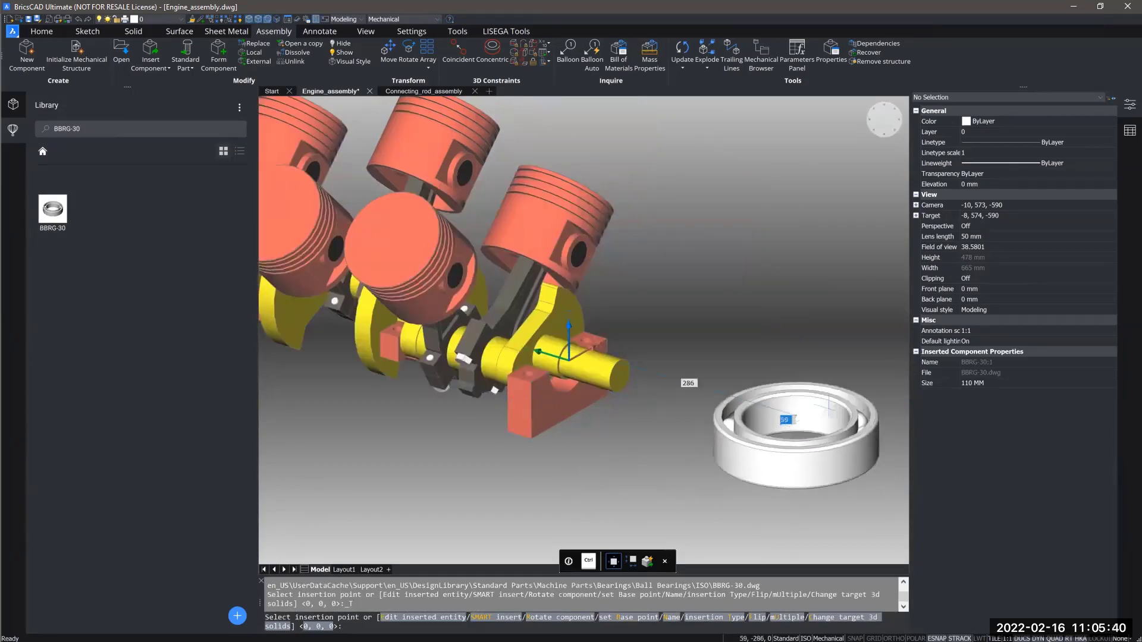
left_click(982, 383)
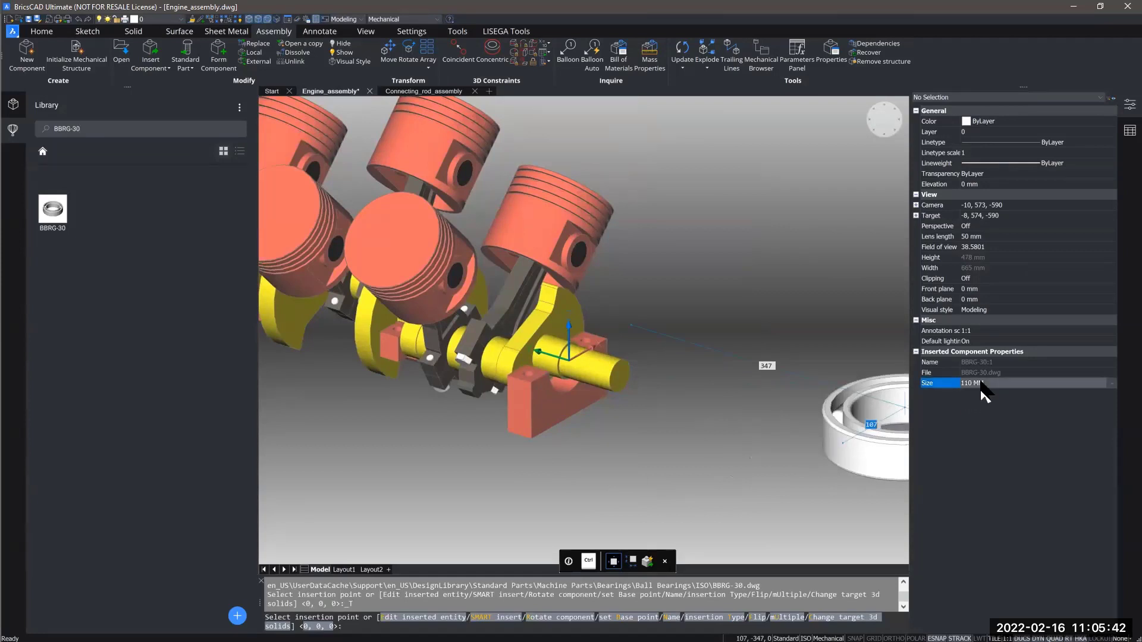
left_click(983, 383)
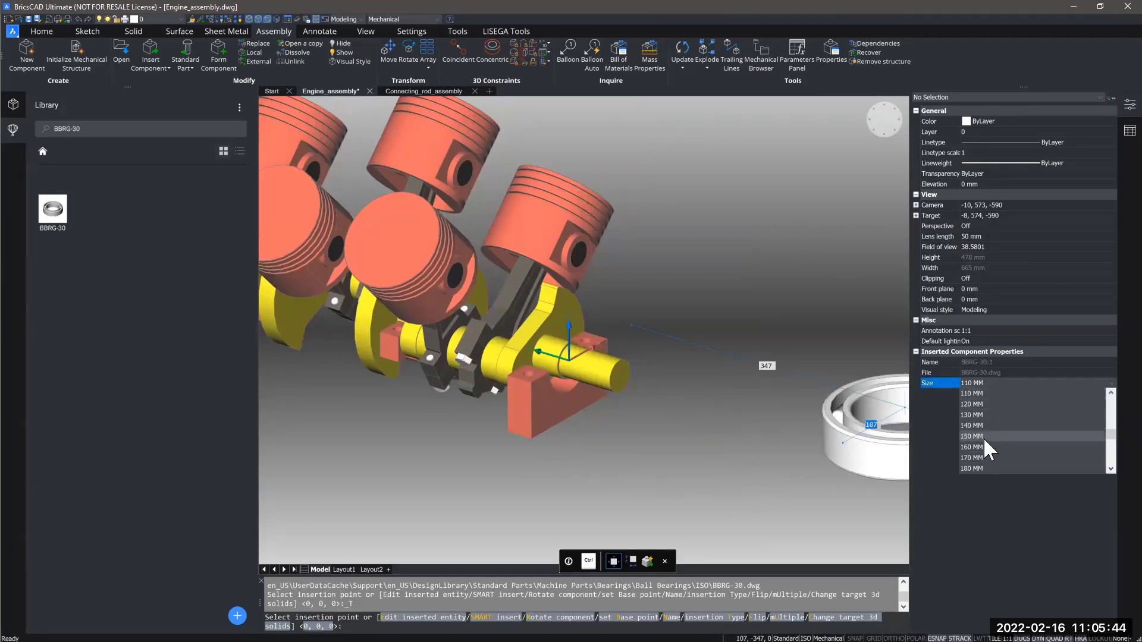
scroll(983, 437, "up", 1)
scroll(984, 430, "up", 4)
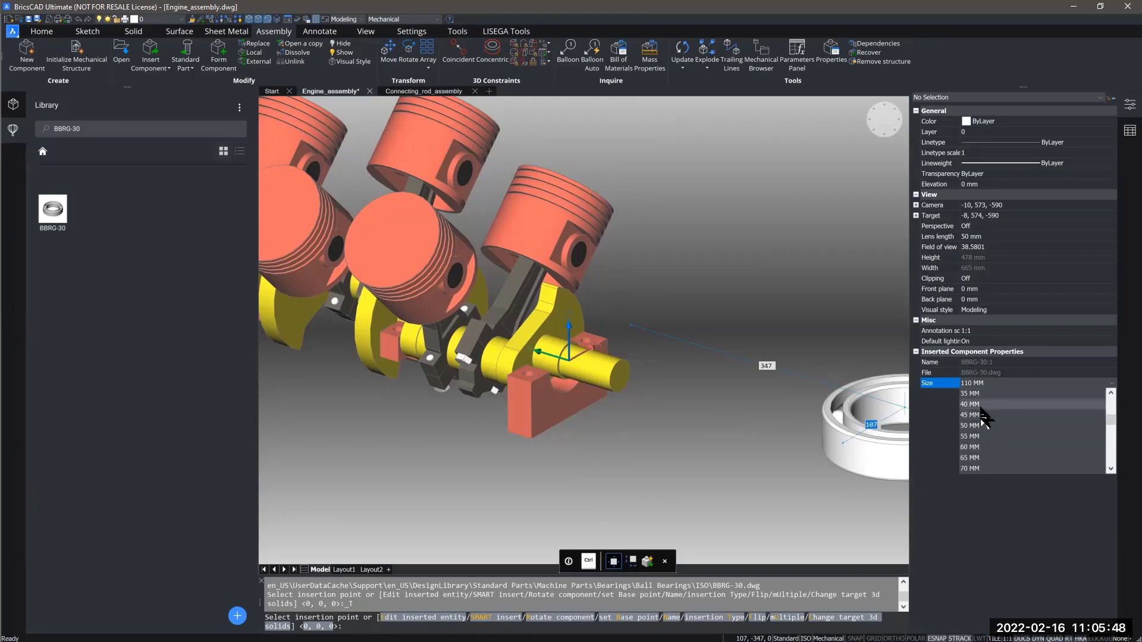
left_click(975, 404)
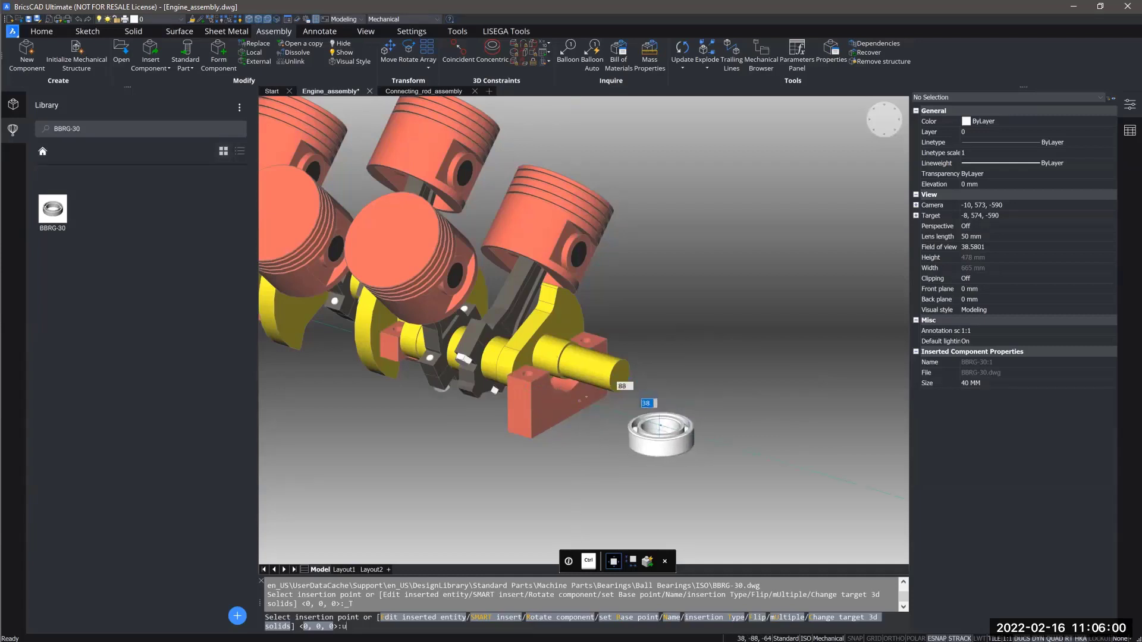
Use multiple insertion to place two bearings freely, one just beyond each end of the crankshaft
key("Return")
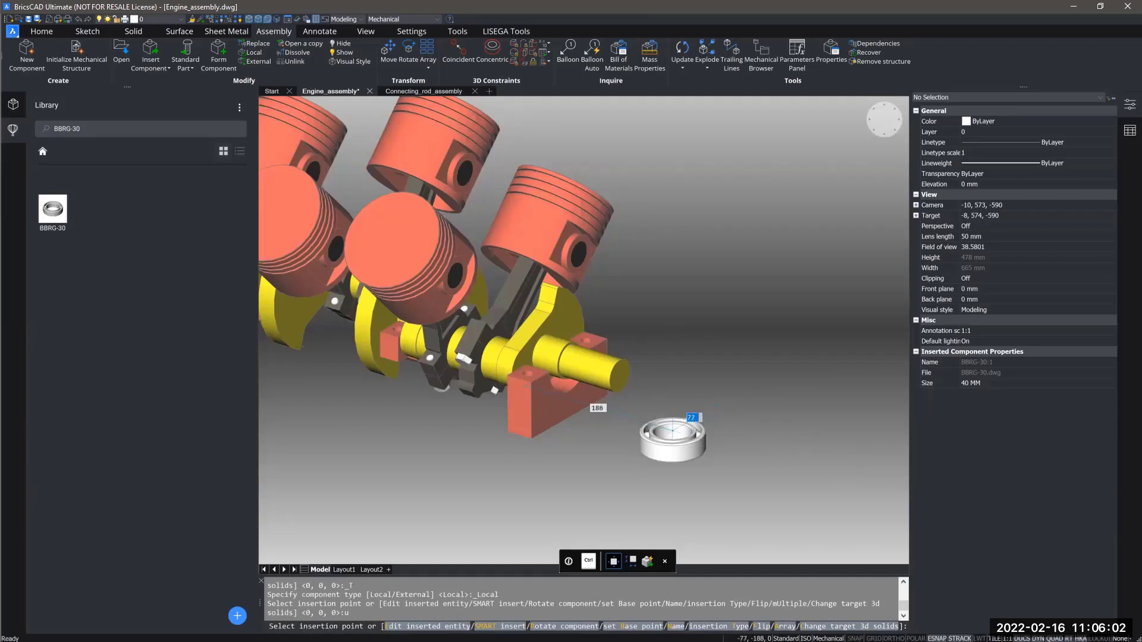
left_click(673, 431)
scroll(767, 417, "down", 3)
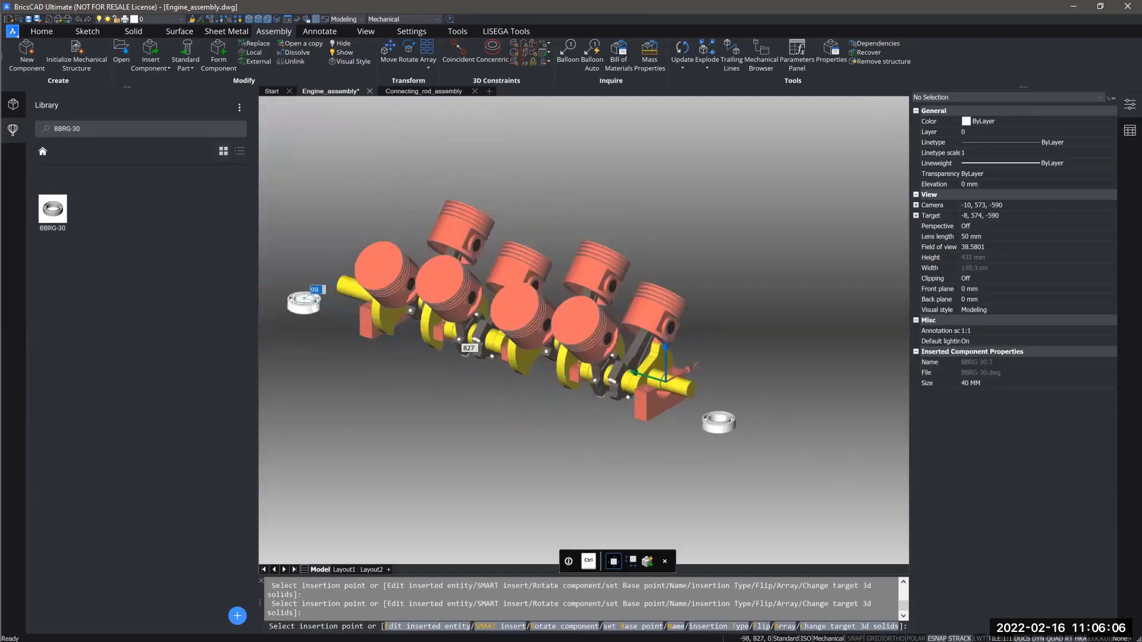
key("Escape")
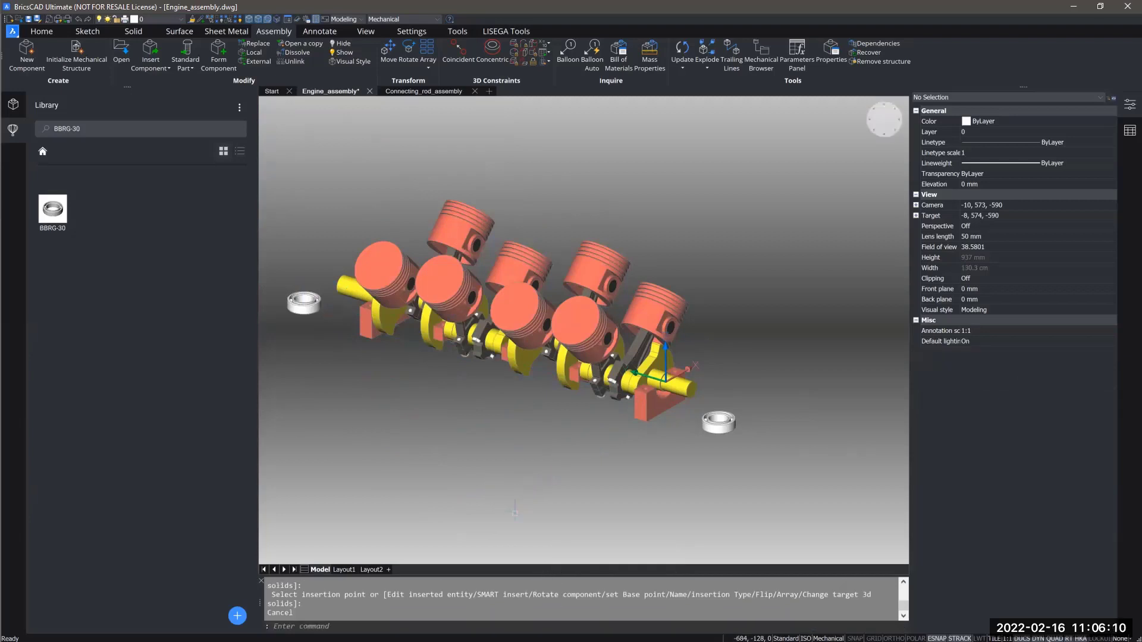
Narrow the library panel and add a Concentric constraint between the crankshaft's stepped end journal and the nearby bearing
mouse_move(753, 469)
middle_mouse_down()
mouse_move(765, 465)
mouse_move(740, 461)
middle_mouse_up()
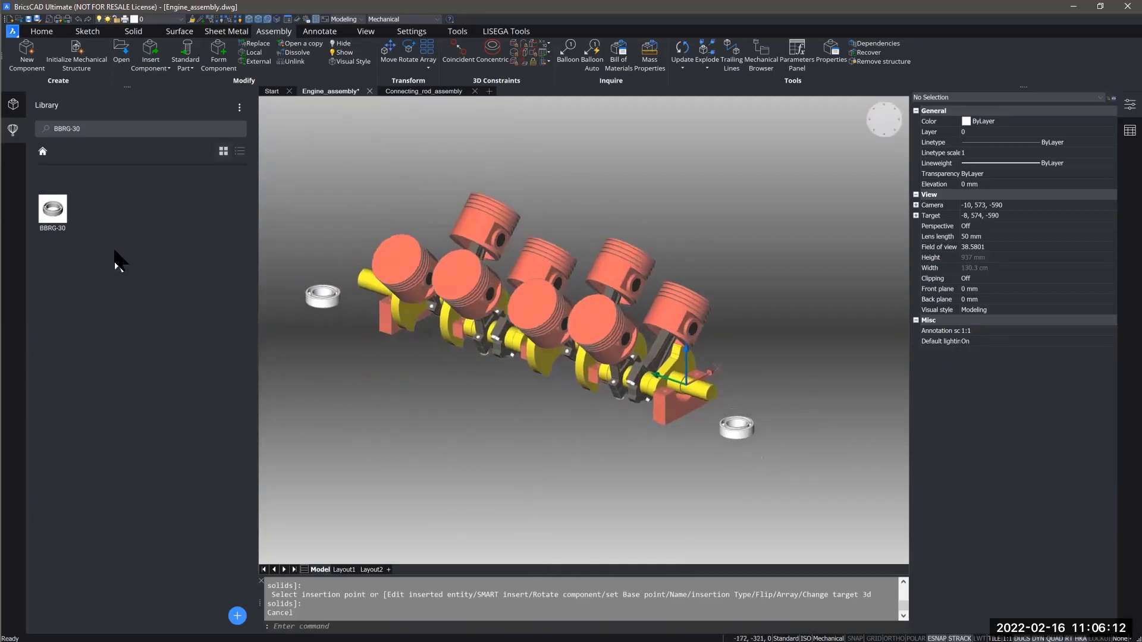
left_click_drag(250, 191, 195, 191)
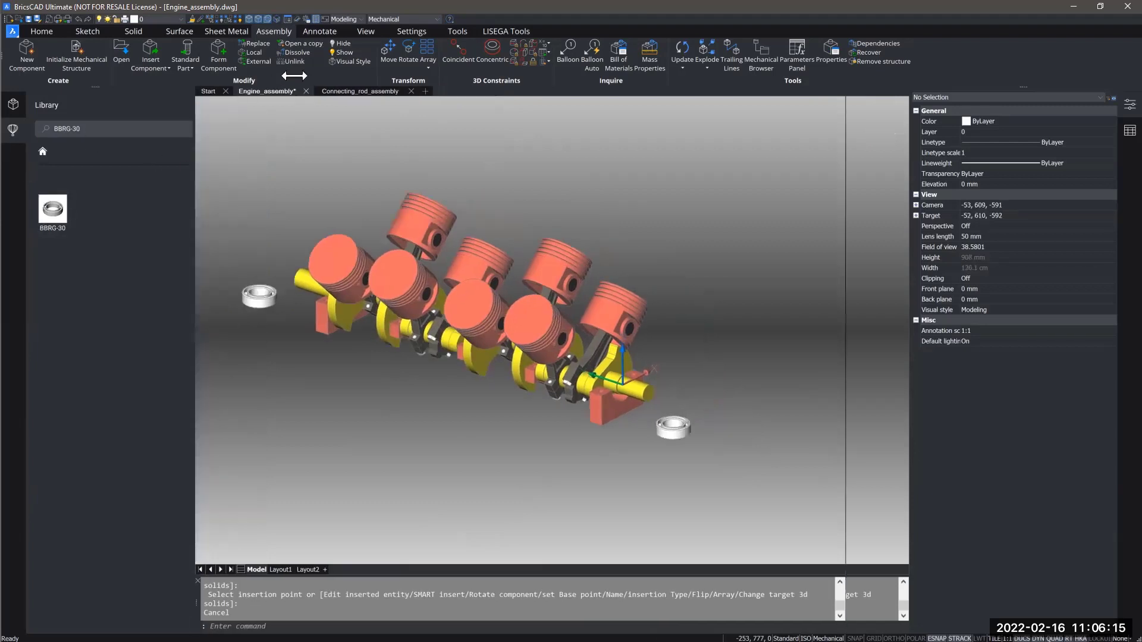
left_click(491, 48)
scroll(685, 360, "up", 5)
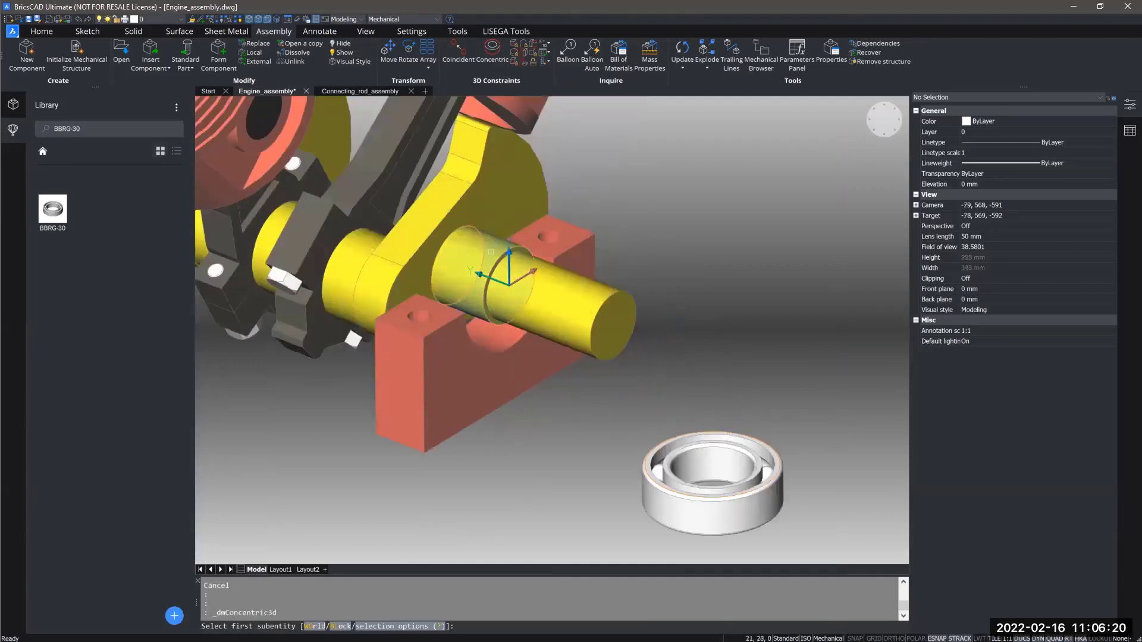
left_click(491, 252)
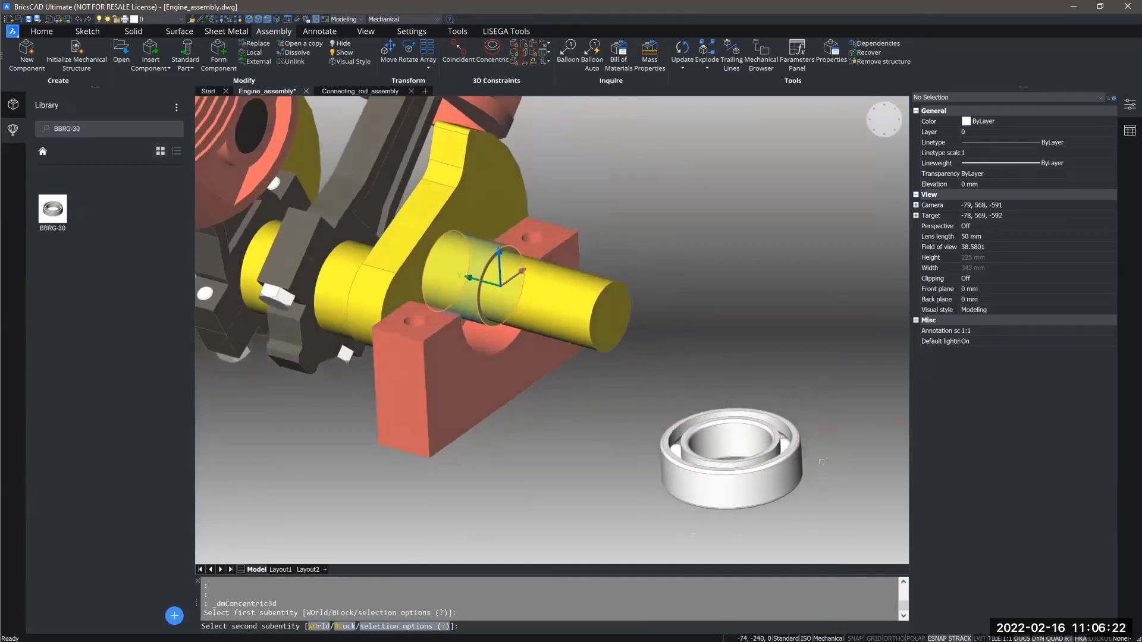
left_click(722, 473)
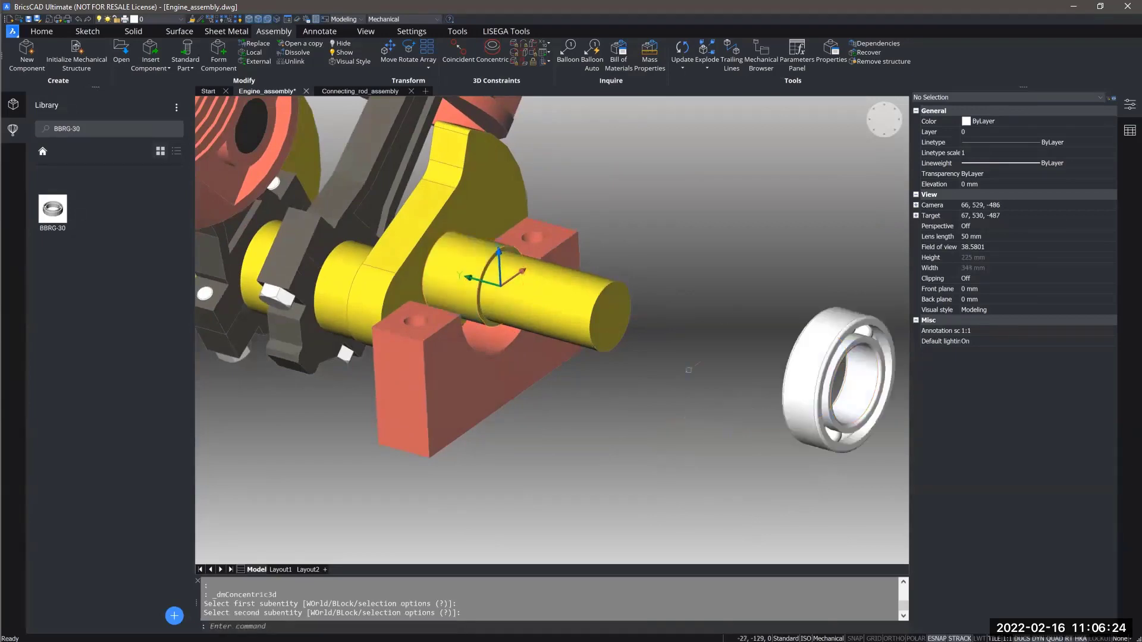
Add a Concentric constraint between the crankshaft's opposite plain end and the inner bore of the second bearing
scroll(838, 380, "down", 5)
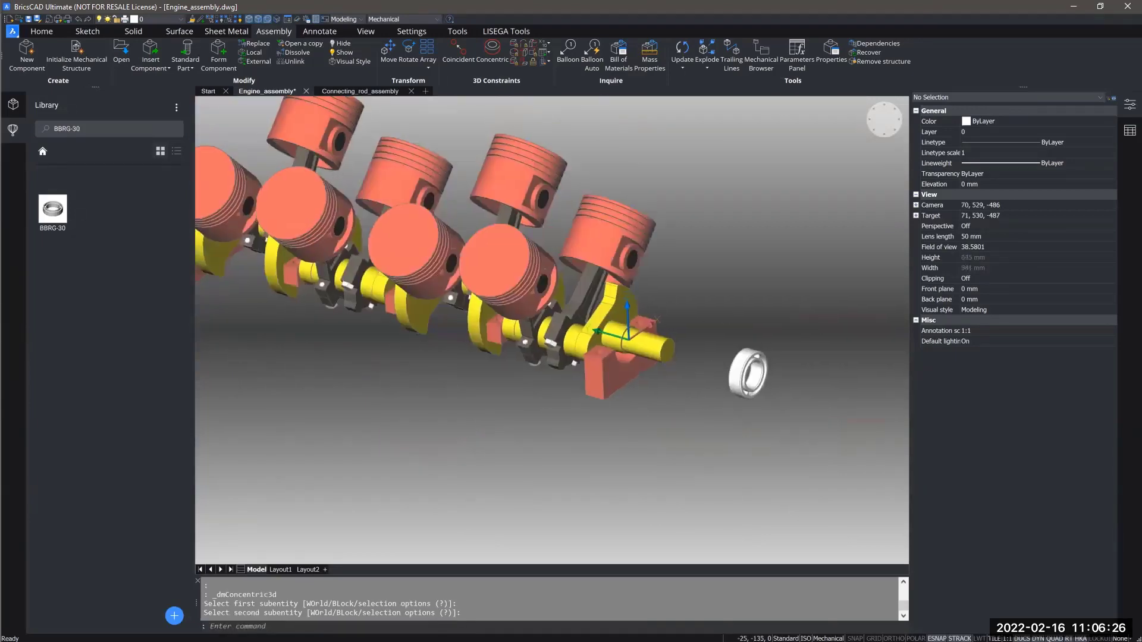
scroll(790, 380, "down", 1)
middle_click_drag(702, 372, 908, 372)
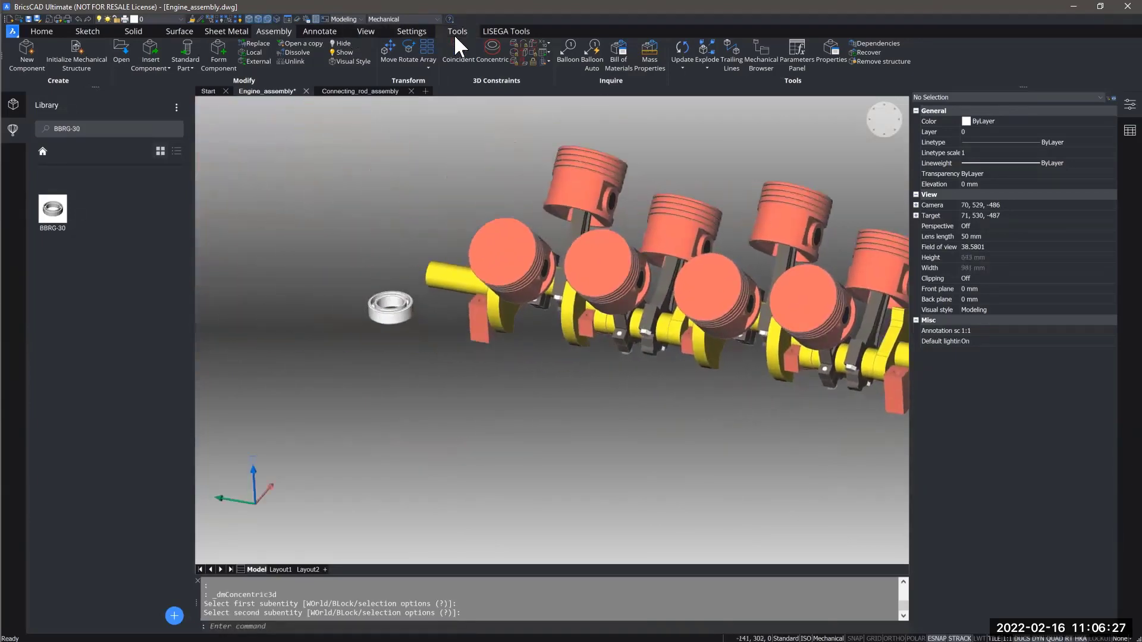
left_click(488, 52)
middle_click_drag(406, 318, 458, 315, "shift")
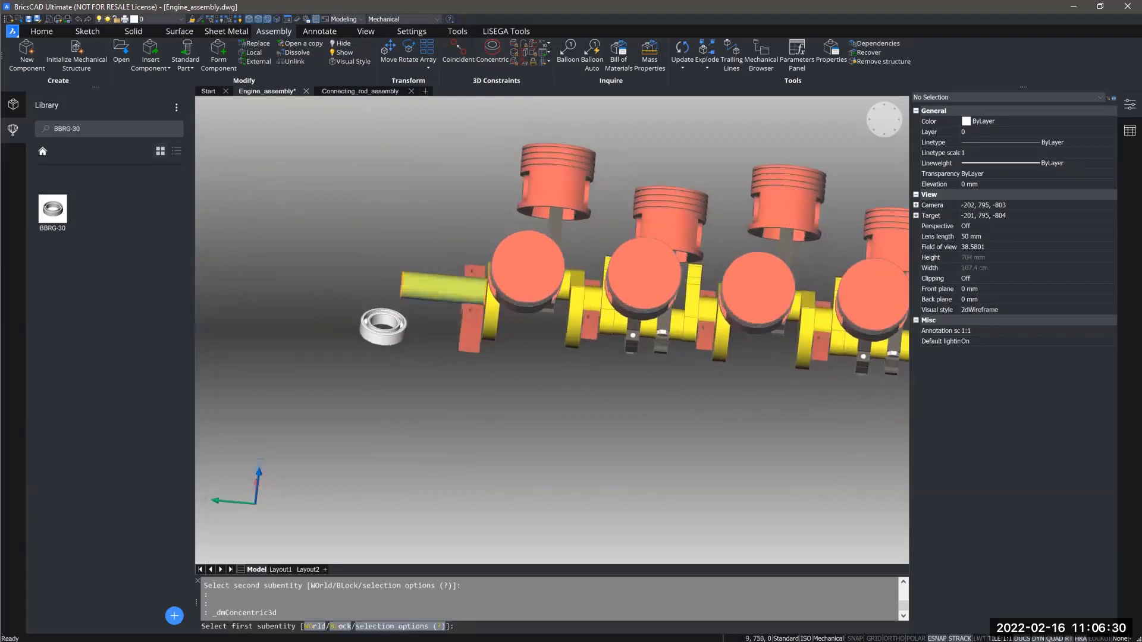
left_click(443, 288)
scroll(387, 315, "up", 5)
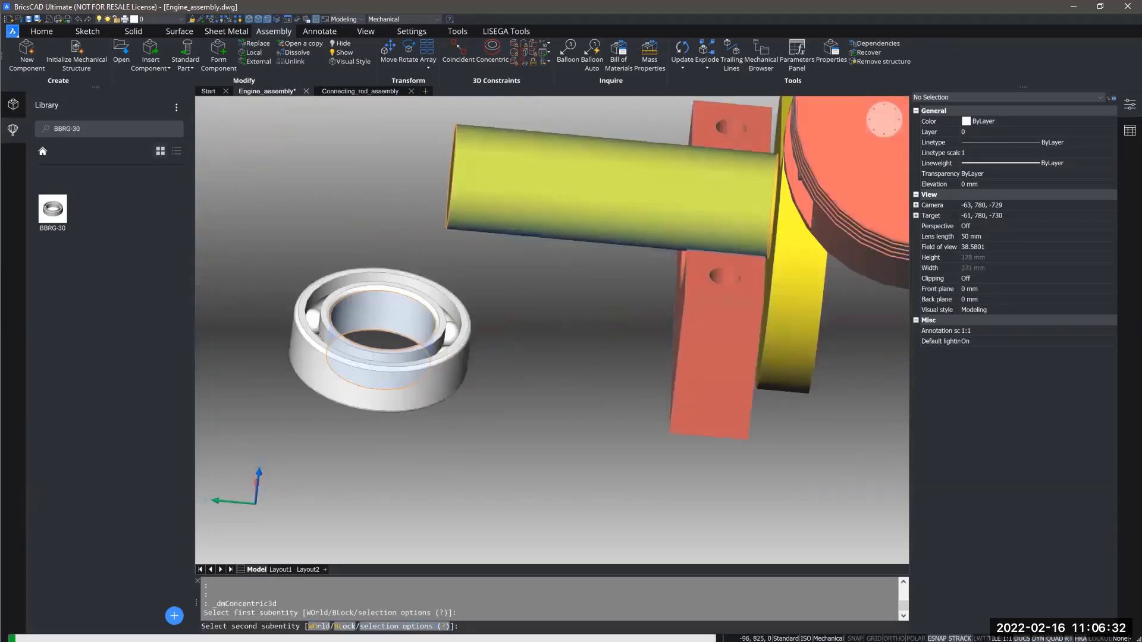
left_click(387, 311)
Add a Coincident constraint between the outward side face of the bearing at the crankshaft's stepped end and the outer face of the adjacent red support block
scroll(393, 305, "down", 3)
middle_click_drag(389, 305, 310, 297, "shift")
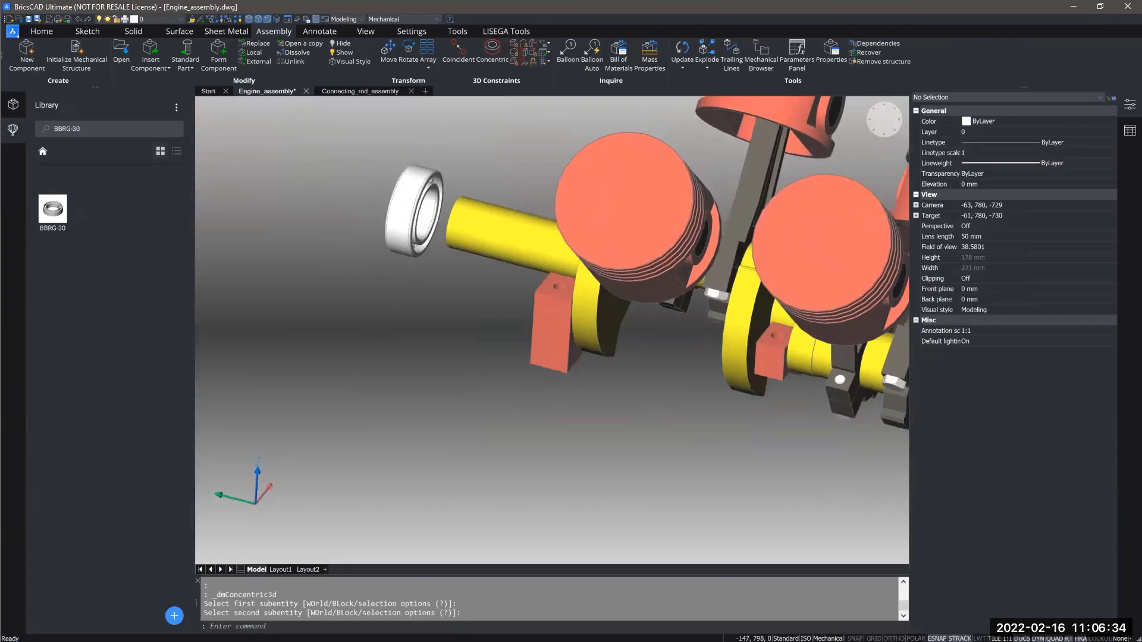
scroll(291, 300, "down", 3)
left_click(461, 46)
scroll(579, 401, "down", 5)
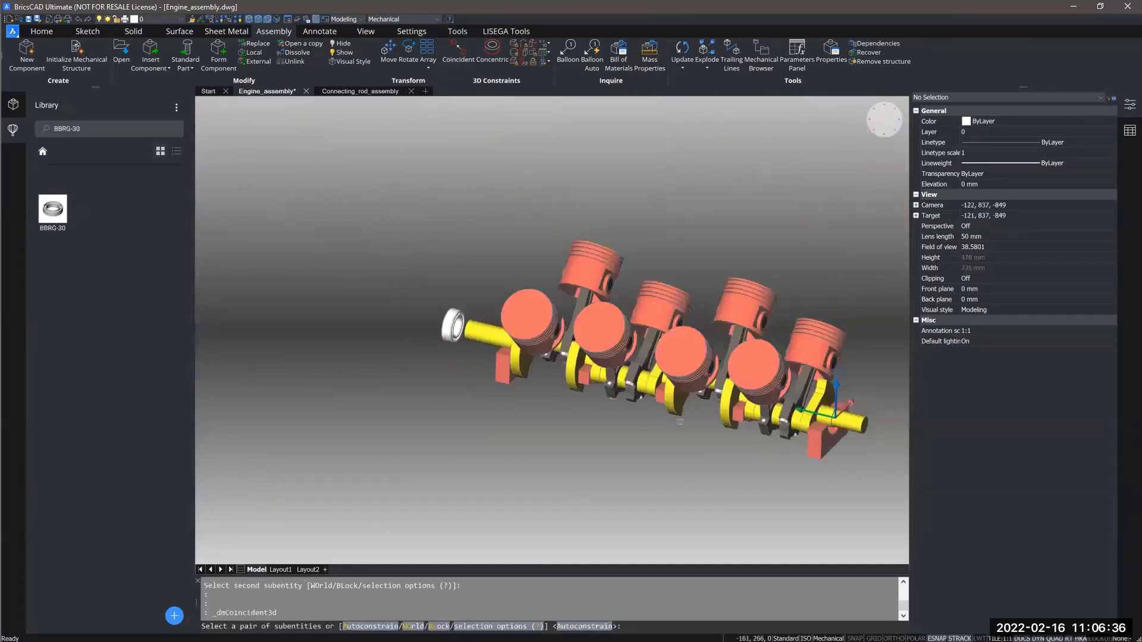
middle_click_drag(582, 401, 364, 349)
scroll(741, 363, "up", 4)
middle_click_drag(654, 430, 596, 406, "shift")
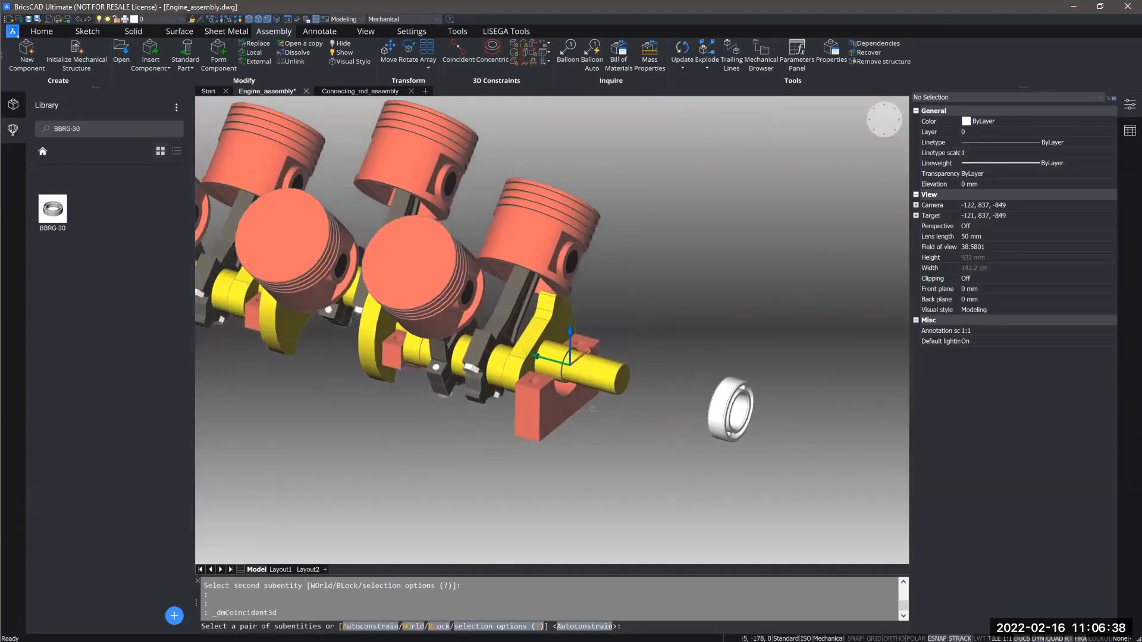
scroll(595, 405, "up", 2)
scroll(801, 370, "up", 3)
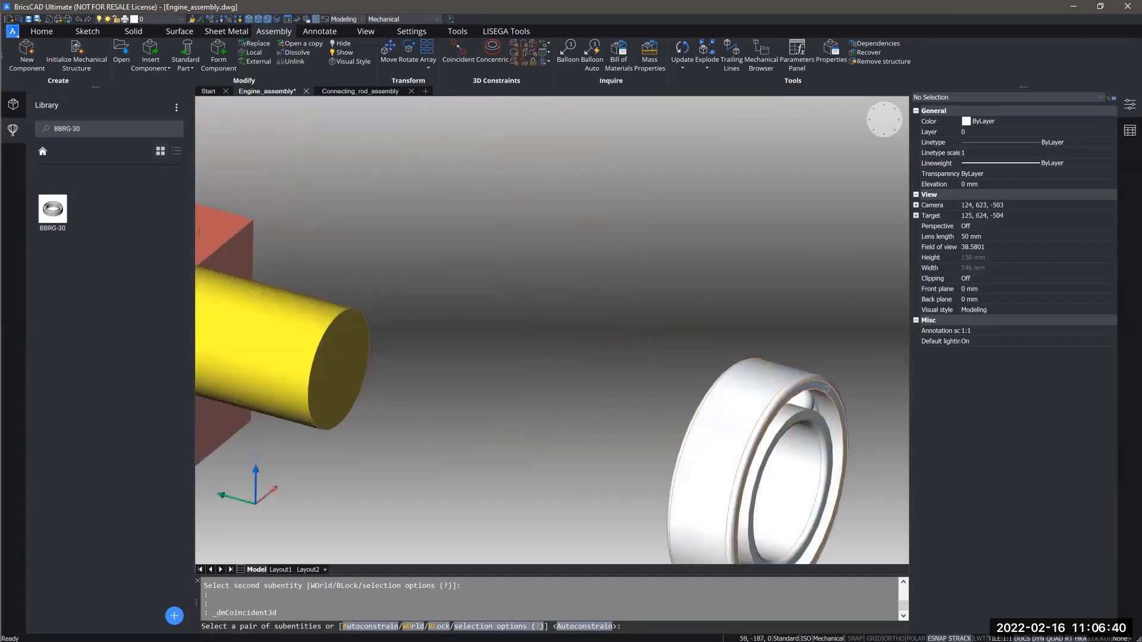
left_click(803, 380)
scroll(655, 408, "down", 1)
middle_click_drag(452, 449, 640, 363)
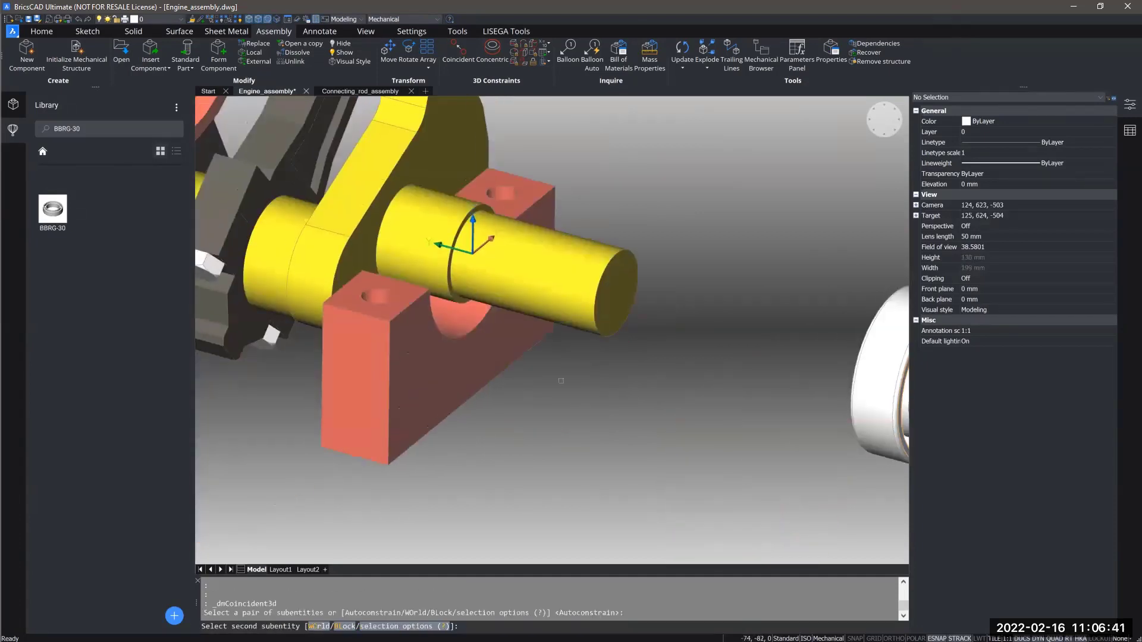
left_click(469, 384)
Make the outward side face of the bearing at the crankshaft's opposite plain end coincident with the outer face of its red end support
scroll(485, 357, "down", 3)
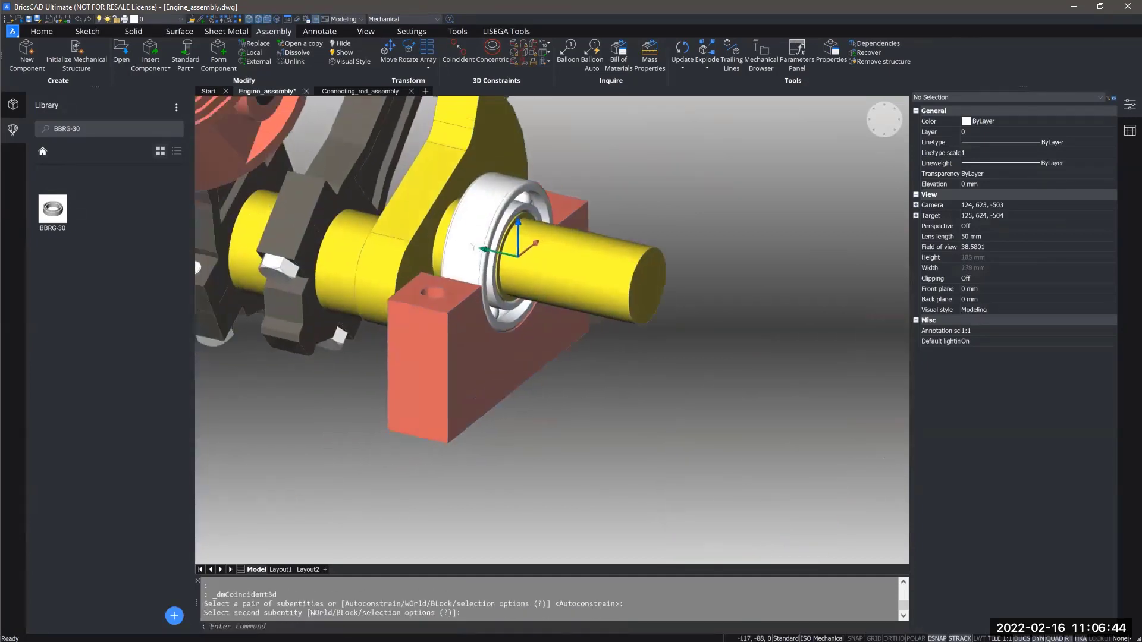
middle_click_drag(570, 392, 528, 424, "shift")
scroll(528, 424, "down", 3)
middle_click_drag(727, 388, 1094, 381)
middle_click_drag(526, 292, 613, 285, "shift")
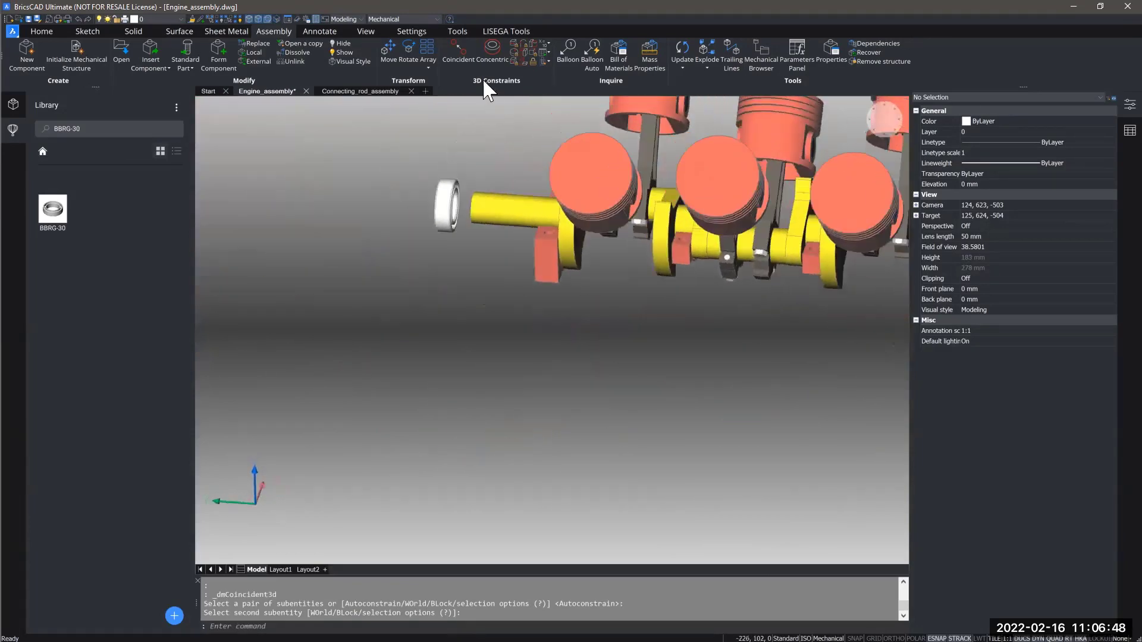
left_click(470, 51)
scroll(434, 283, "up", 6)
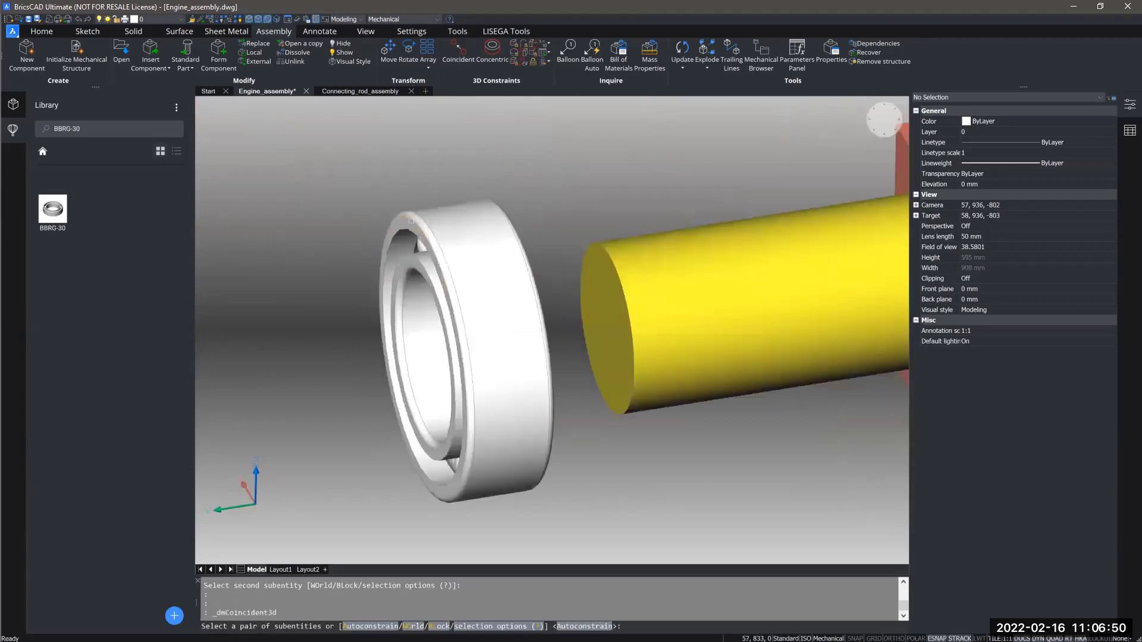
left_click(409, 231)
scroll(408, 231, "down", 6)
scroll(639, 376, "up", 3)
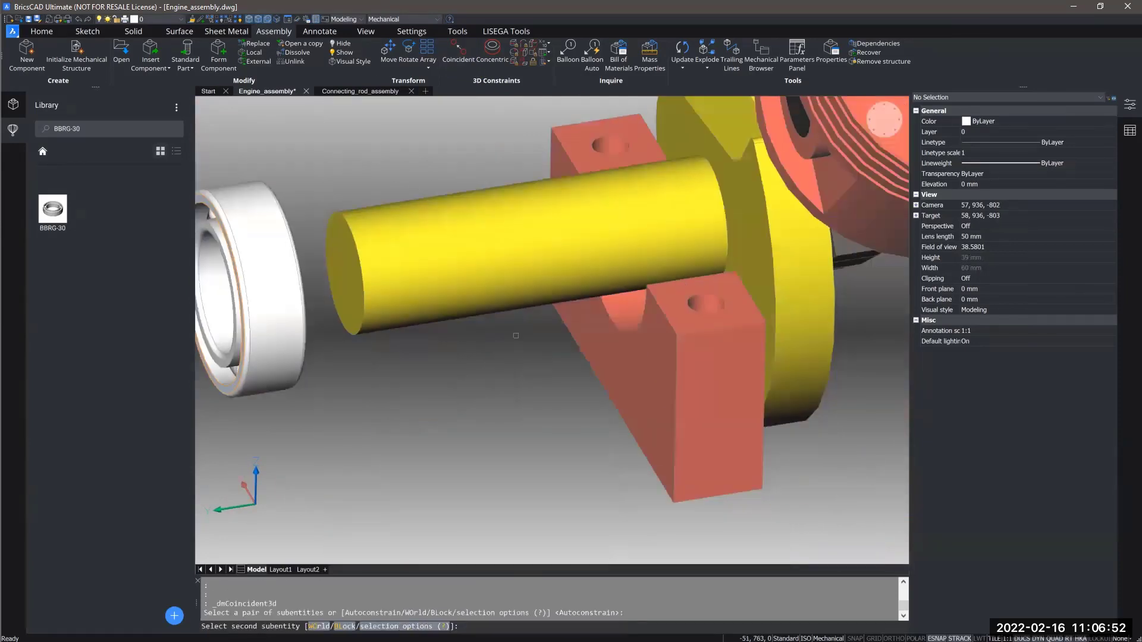
left_click(639, 376)
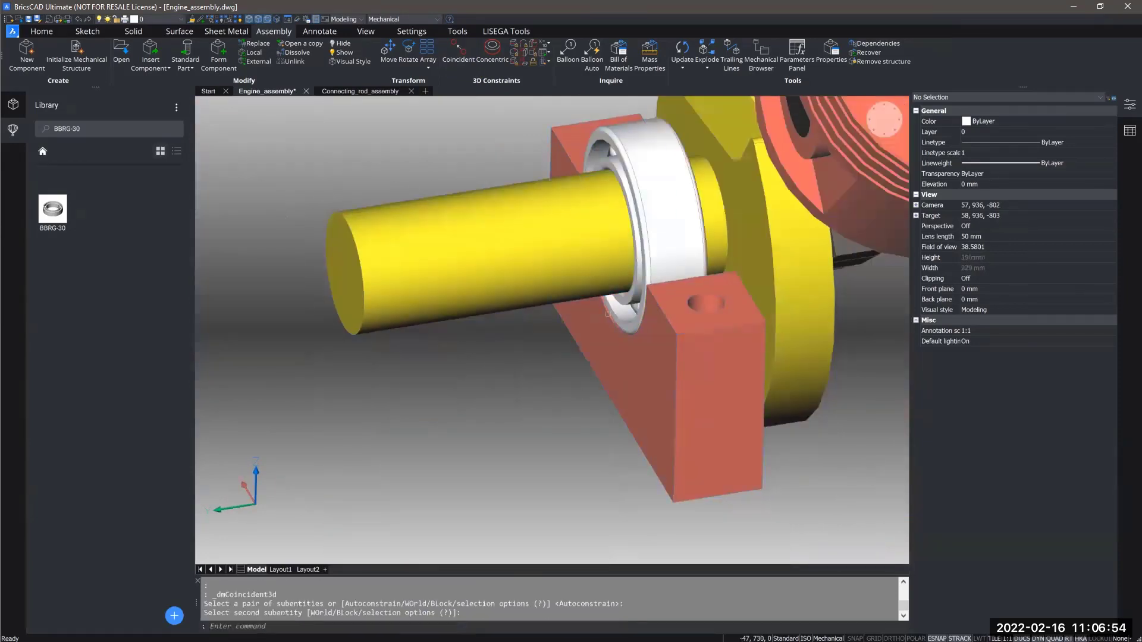
Examine the fitted bearing on the crankshaft end and the whole engine assembly from several sides
middle_click_drag(728, 304, 660, 300, "shift")
scroll(653, 461, "down", 3)
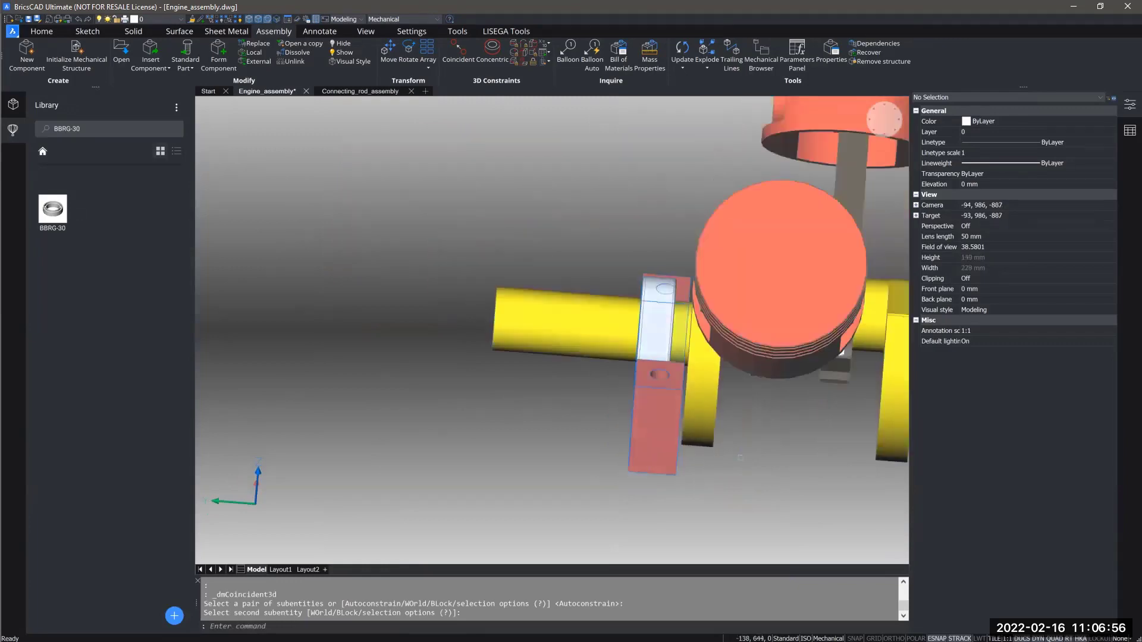
middle_click_drag(738, 456, 393, 391)
scroll(549, 387, "down", 3)
middle_click_drag(547, 387, 283, 308)
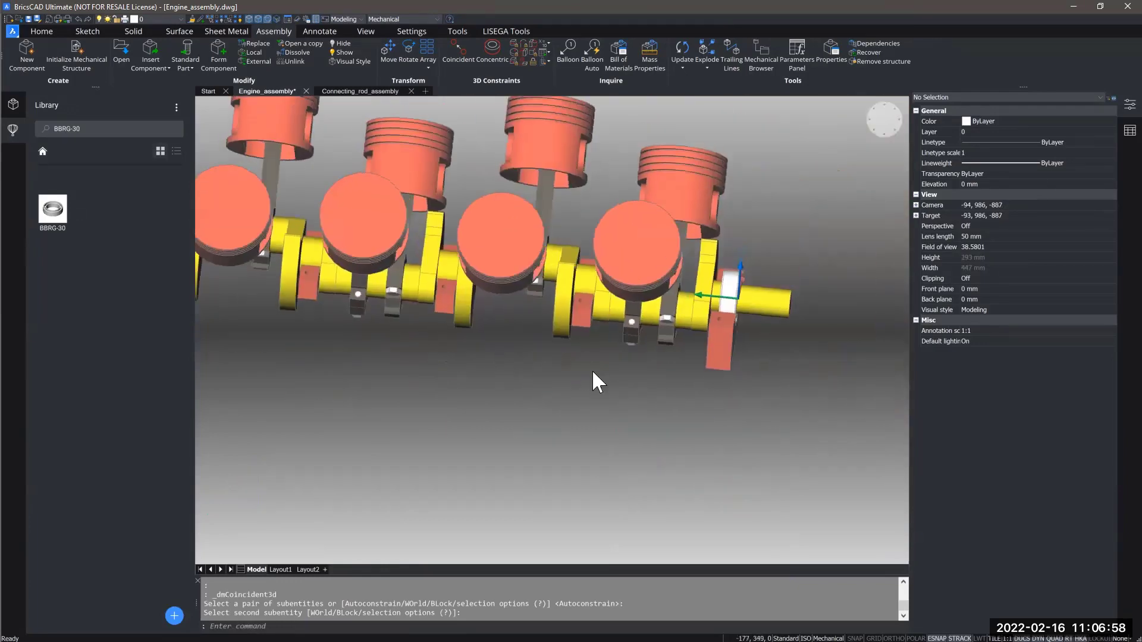
left_click_drag(592, 373, 588, 388, "shift")
middle_click_drag(588, 387, 572, 397, "shift")
scroll(572, 402, "down", 1)
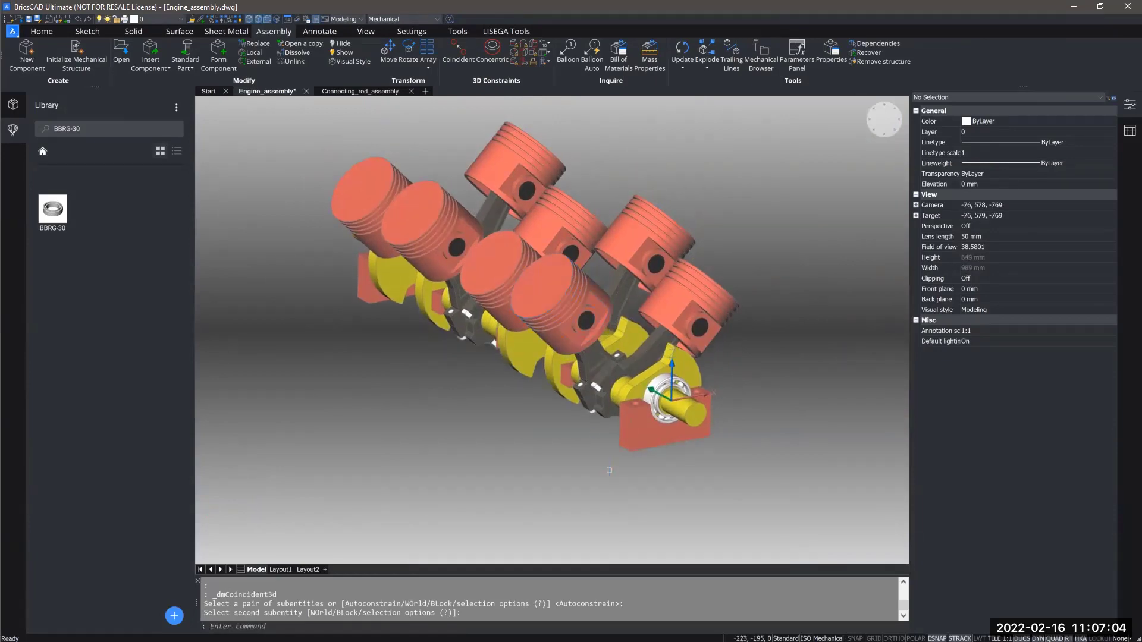
middle_click_drag(586, 467, 596, 472, "shift")
Show the assembly structure in the Mechanical Browser and update the bill of materials tables on Layout1
left_click(13, 104)
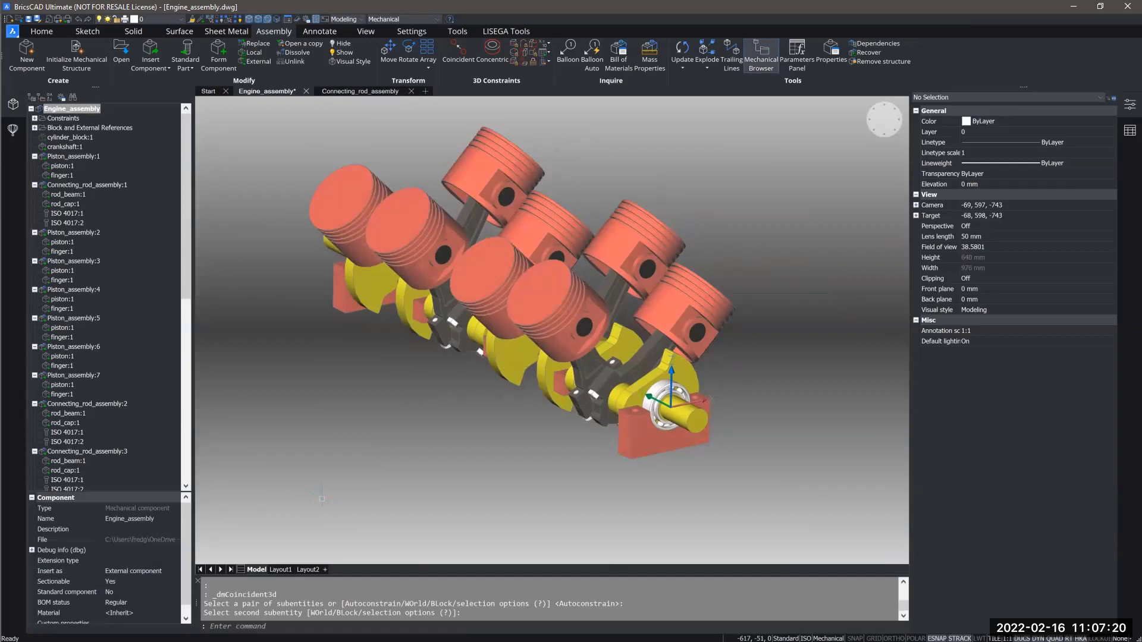
left_click(280, 569)
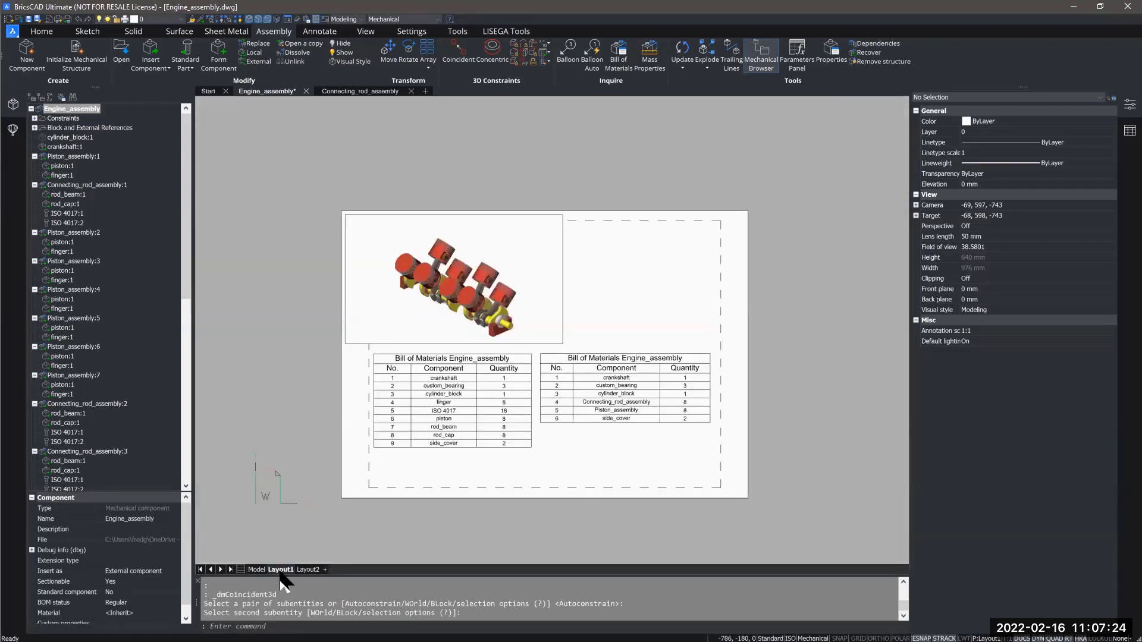
scroll(657, 315, "up", 3)
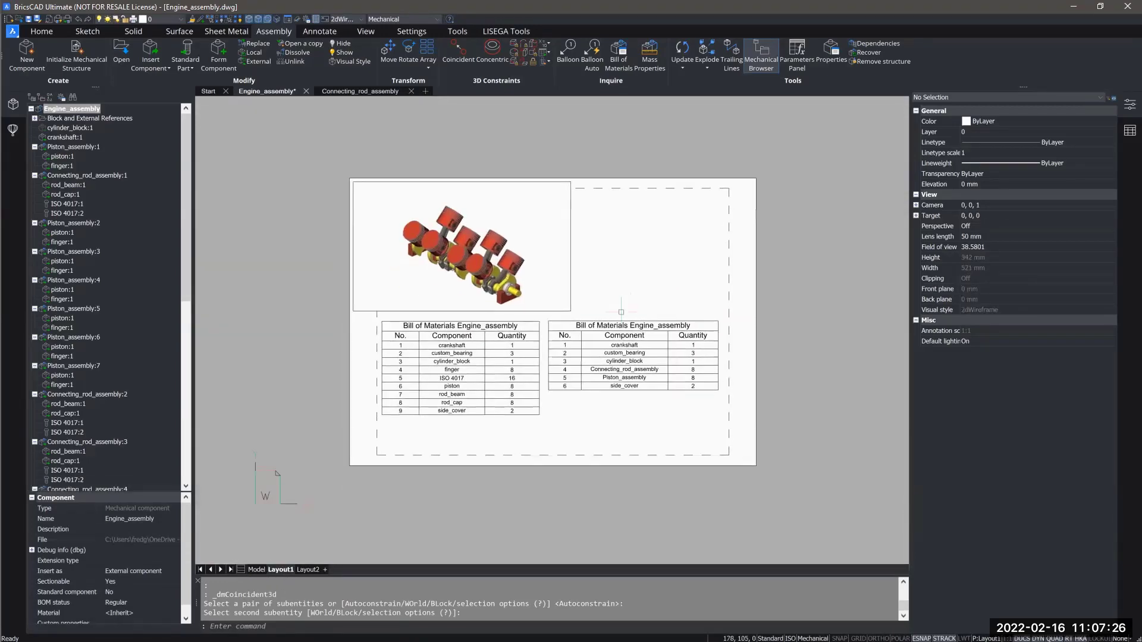
left_click(683, 48)
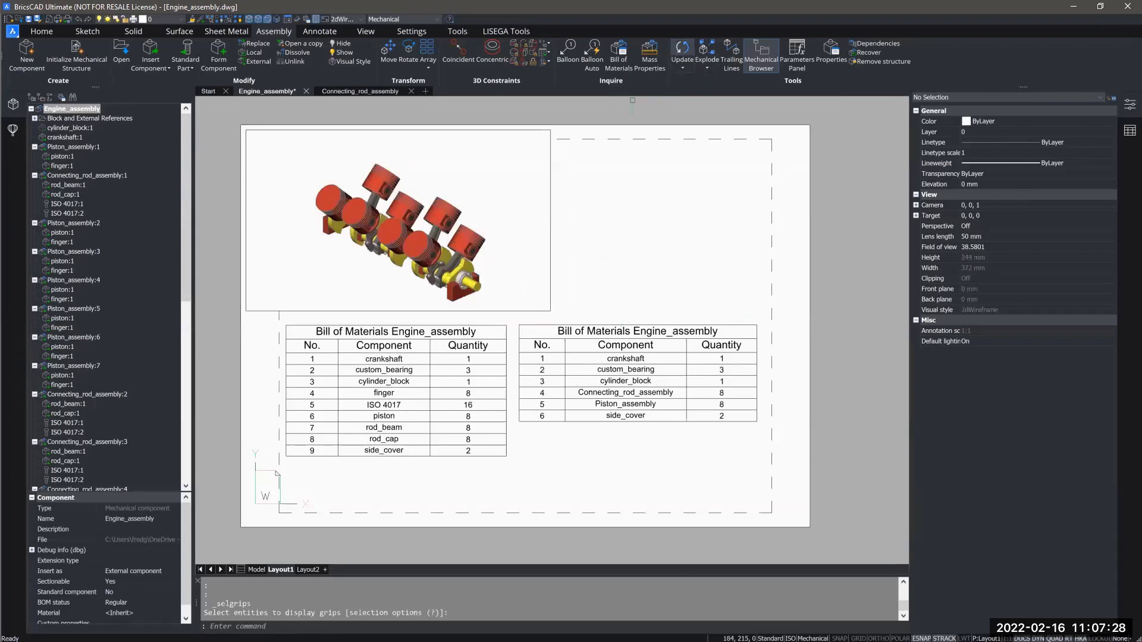
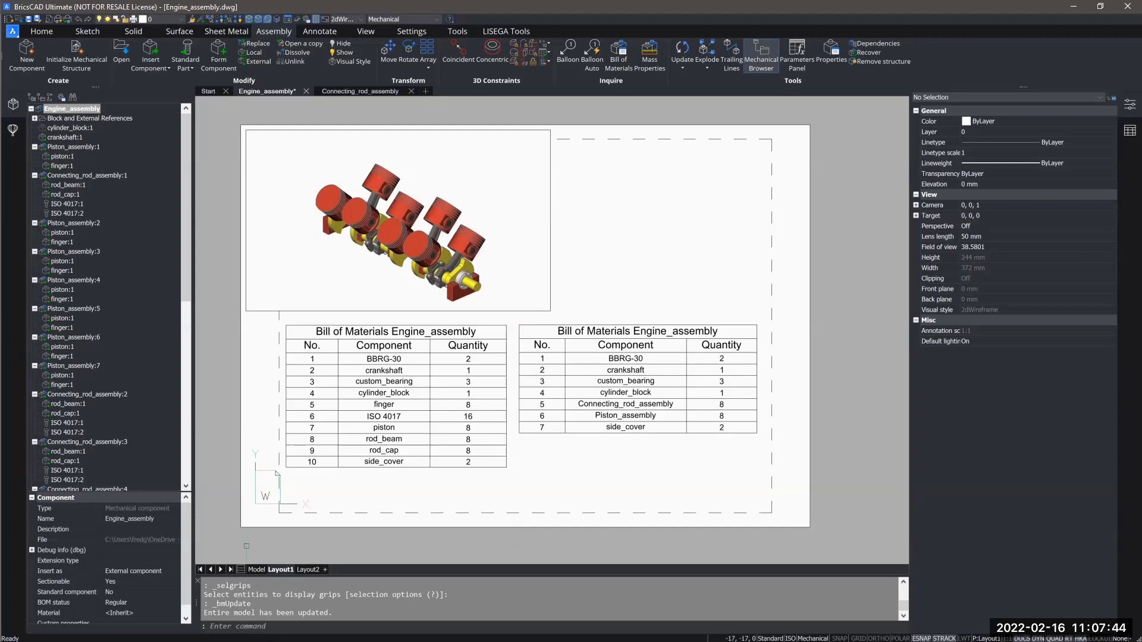
Return to model space and try rotating the crankshaft about its axis with the manipulator, without keeping the rotation
left_click(284, 559)
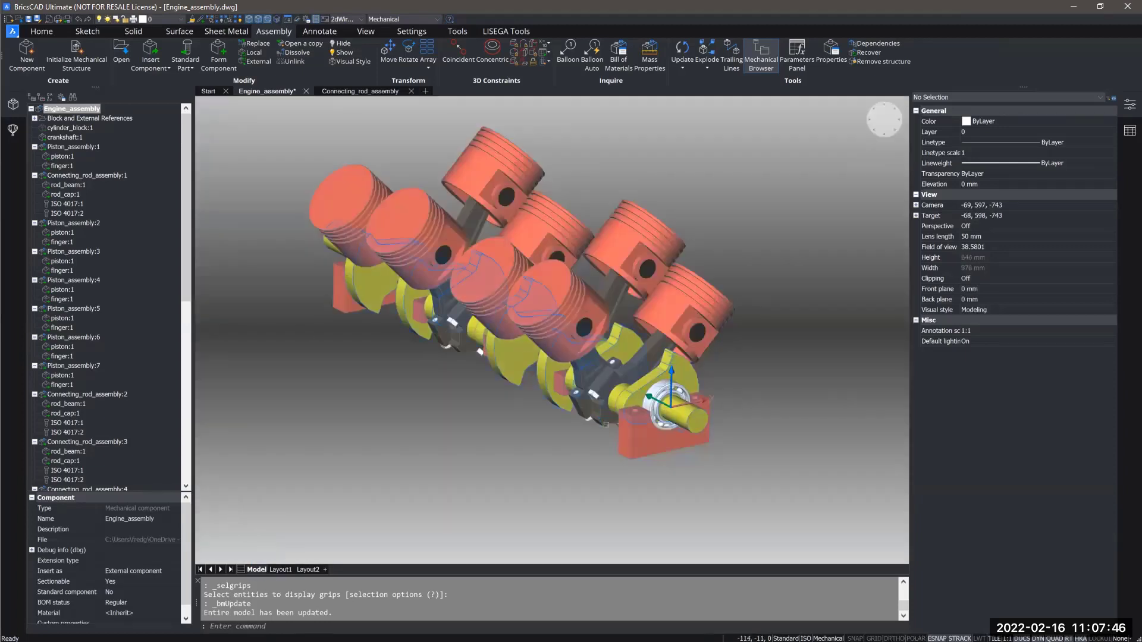
key("Escape")
key("Escape")
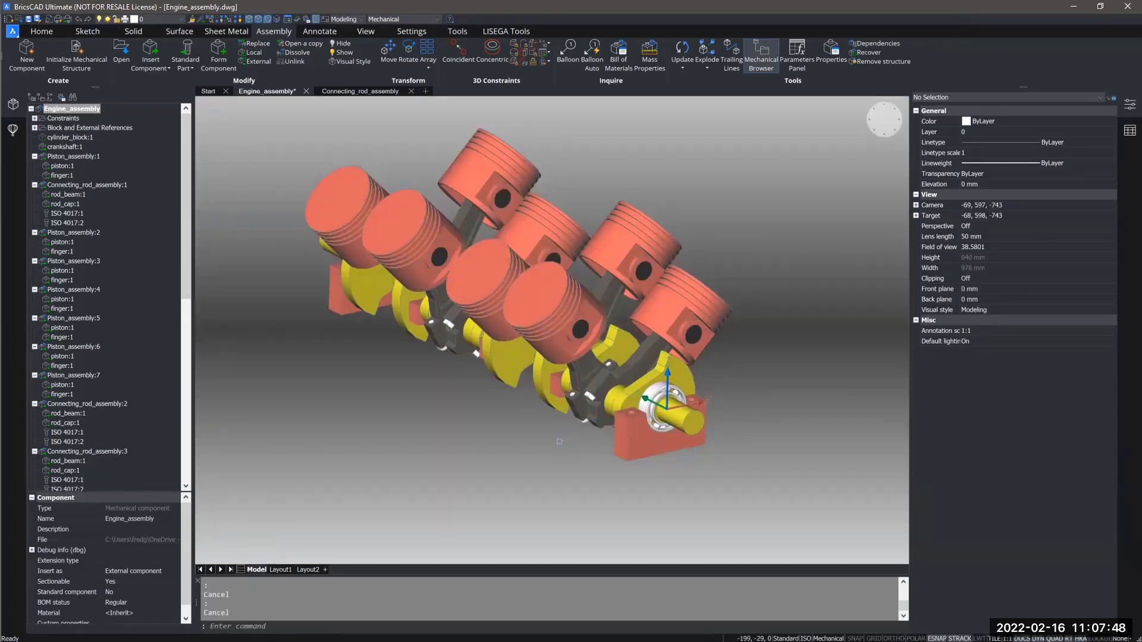
middle_click_drag(559, 441, 730, 431, "shift")
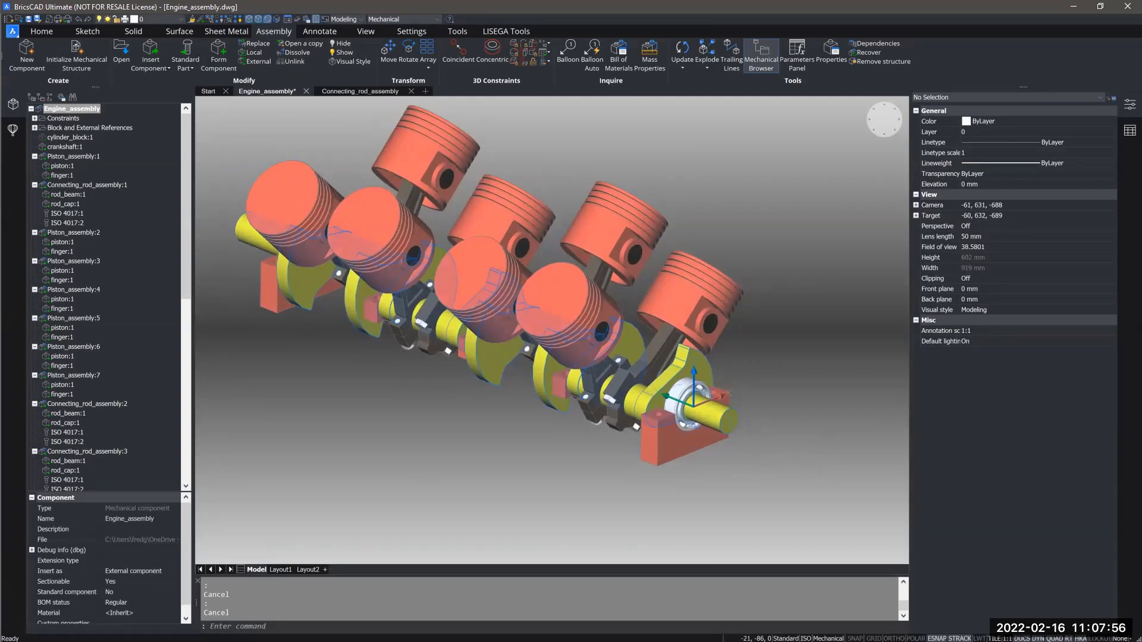
left_click(728, 419)
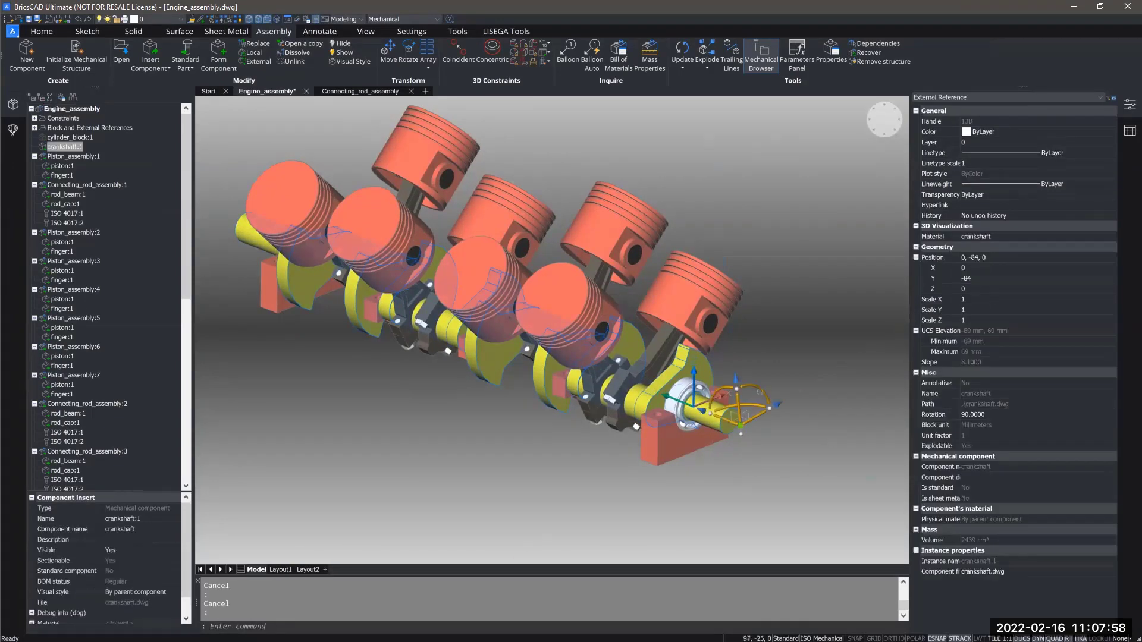
left_click(760, 391)
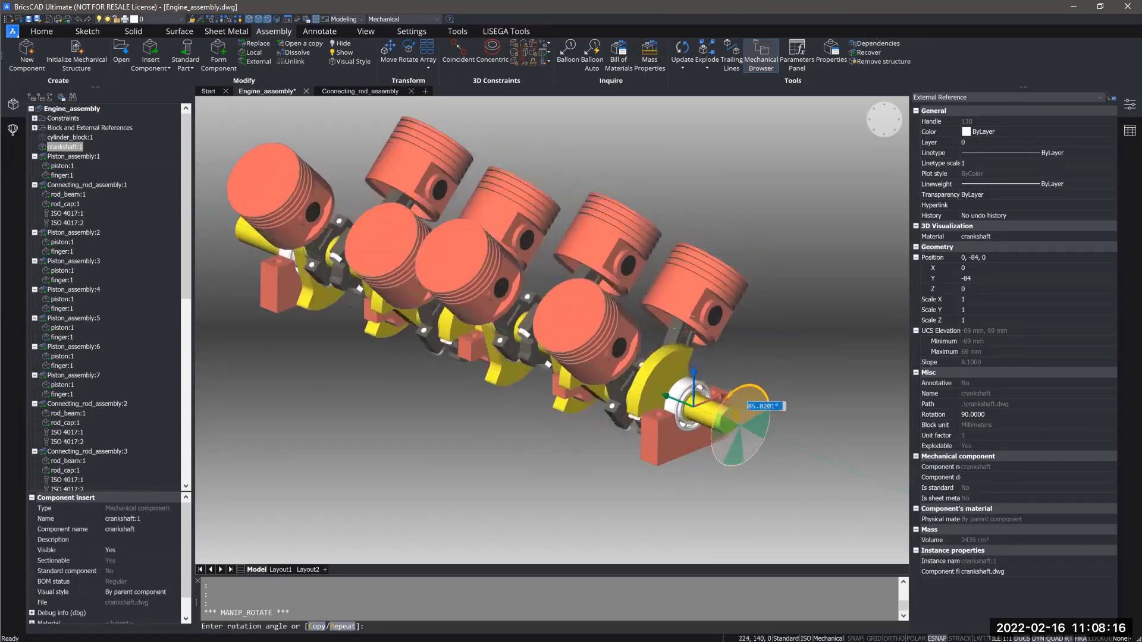
key("Escape")
key("Escape")
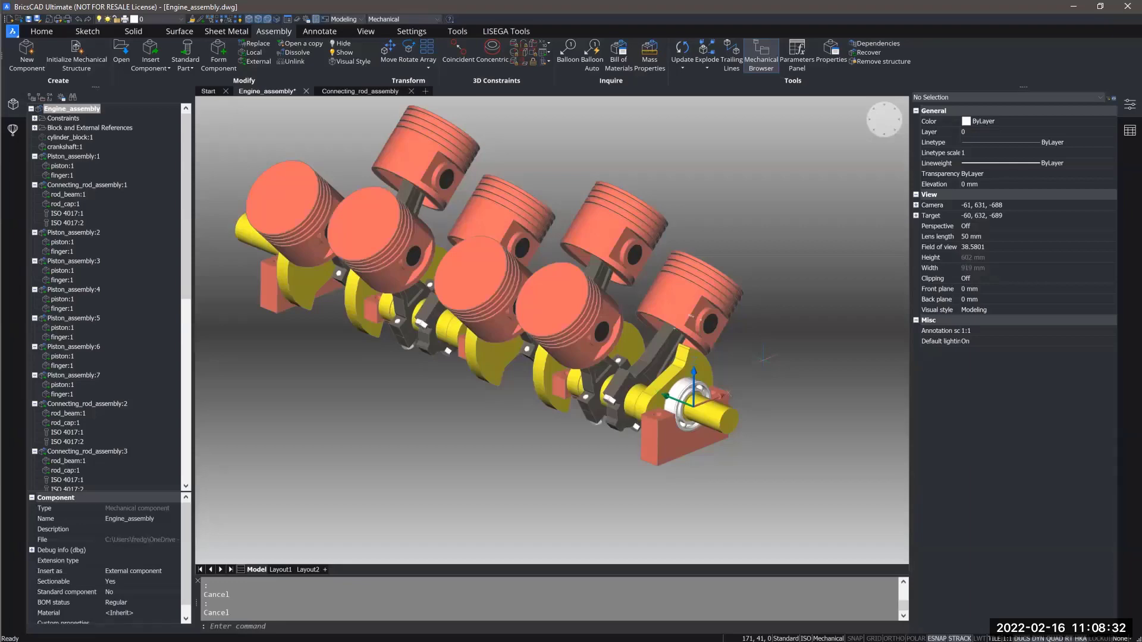
Create a new drawing from the Mechanical-mm template
left_click(208, 91)
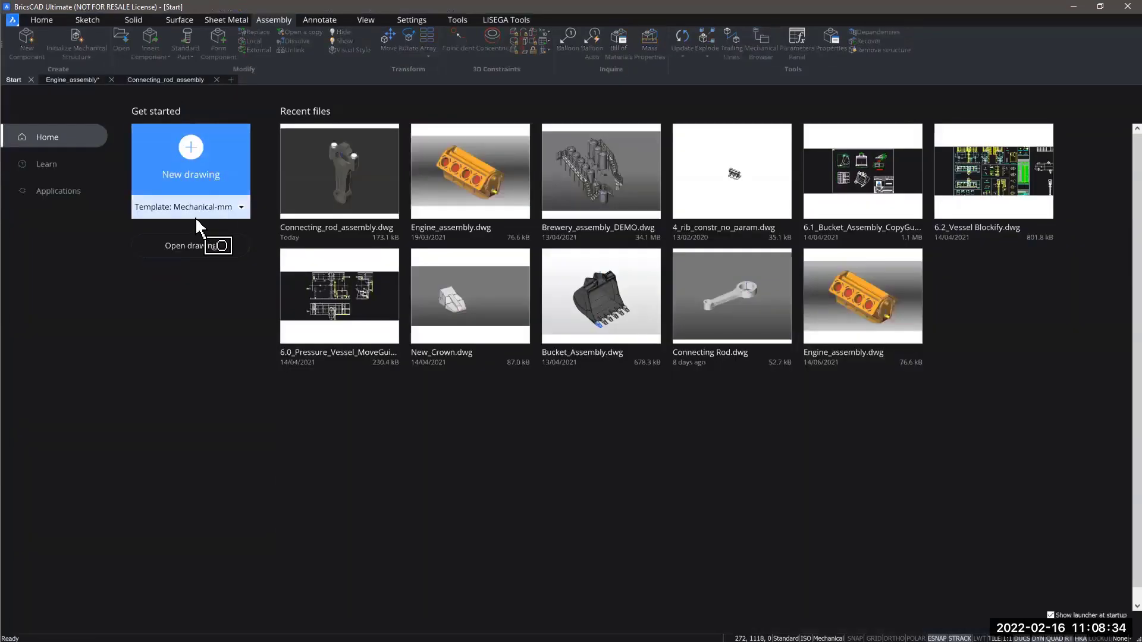
left_click(198, 171)
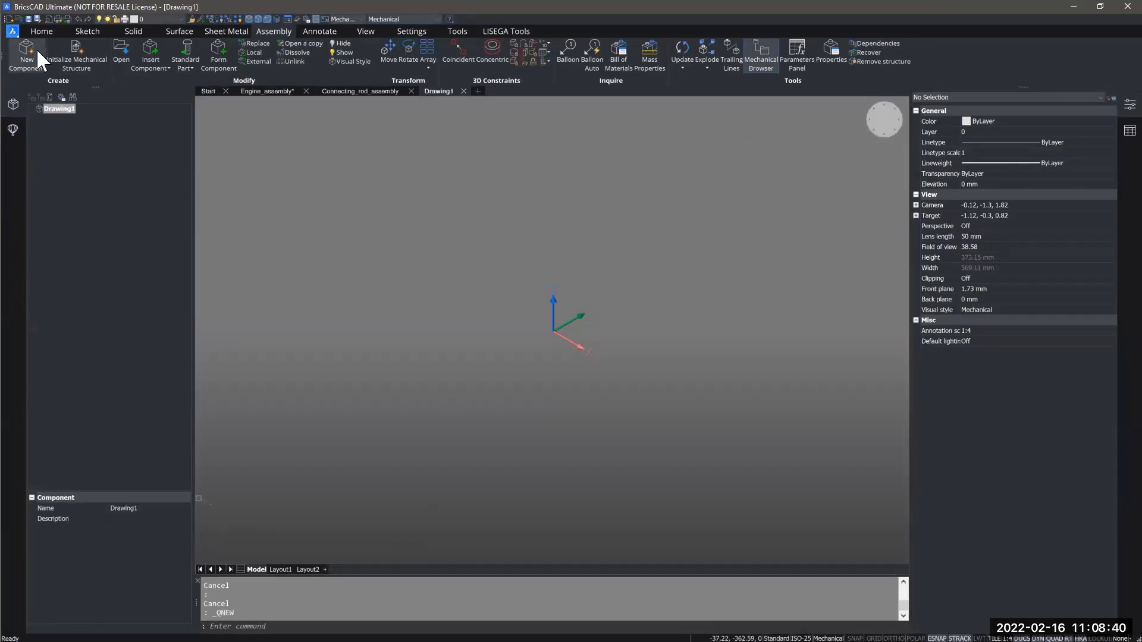
left_click(13, 30)
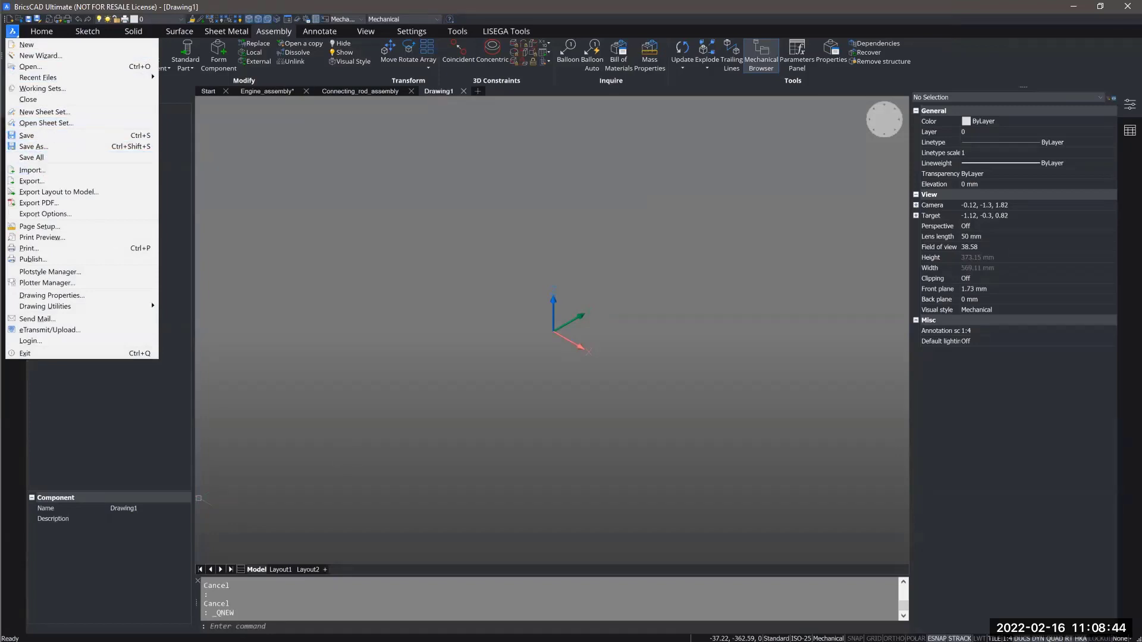
key("Escape")
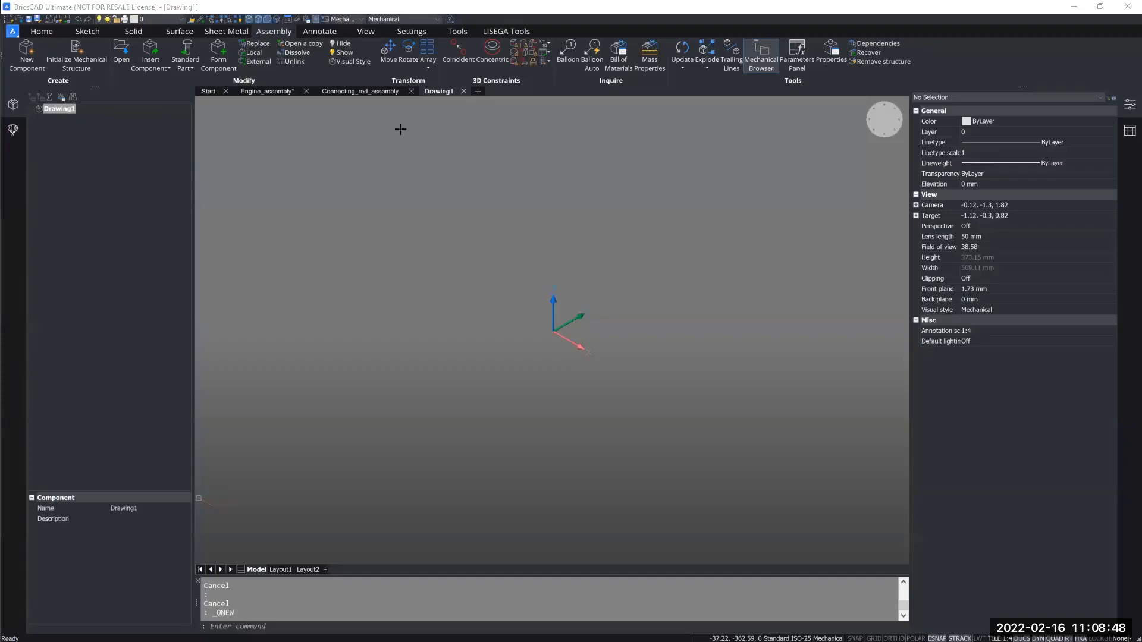
Switch to the training guide PDF in Acrobat Reader and read the steps of the Assembly inverse kinematics exercise
key("alt+Tab")
scroll(632, 349, "down", 10)
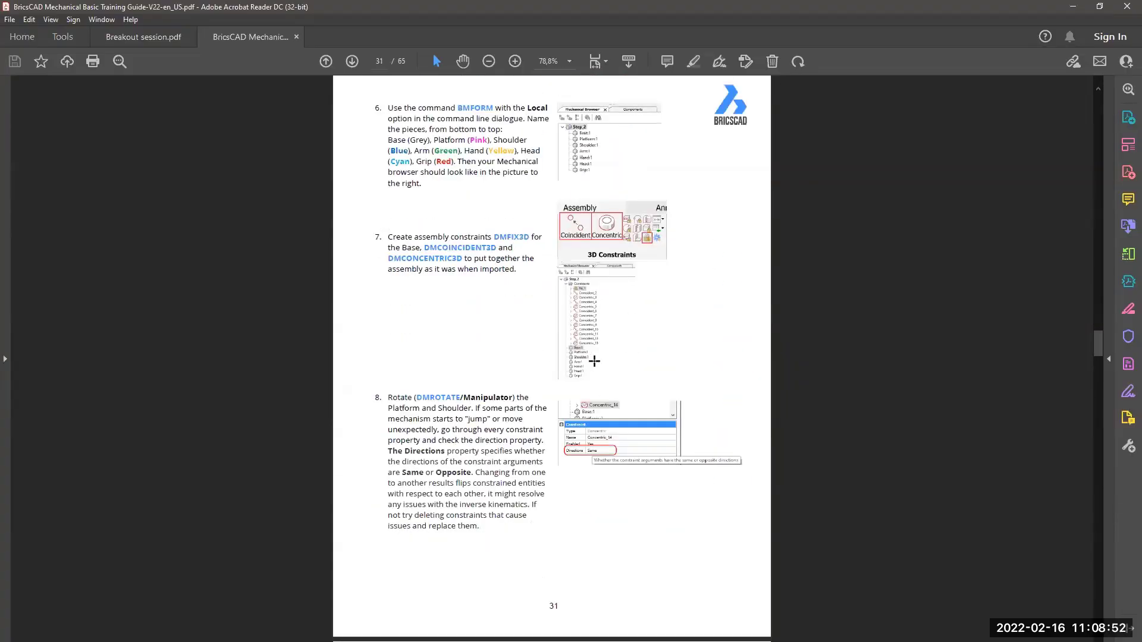
scroll(594, 361, "down", 5)
scroll(594, 358, "down", 3)
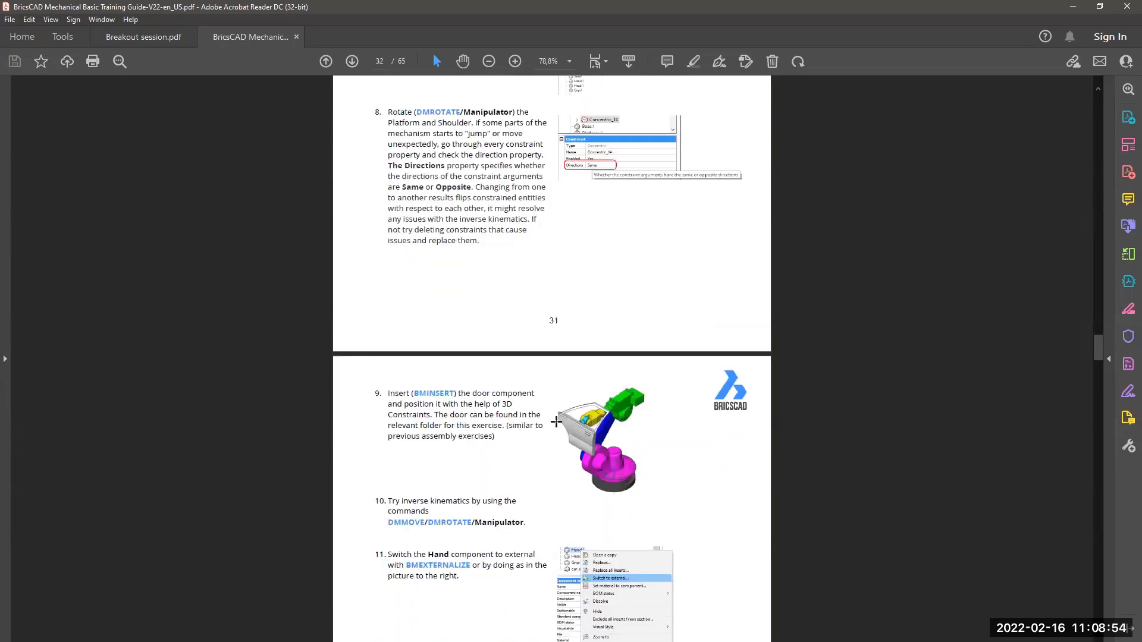
scroll(1072, 341, "up", 5)
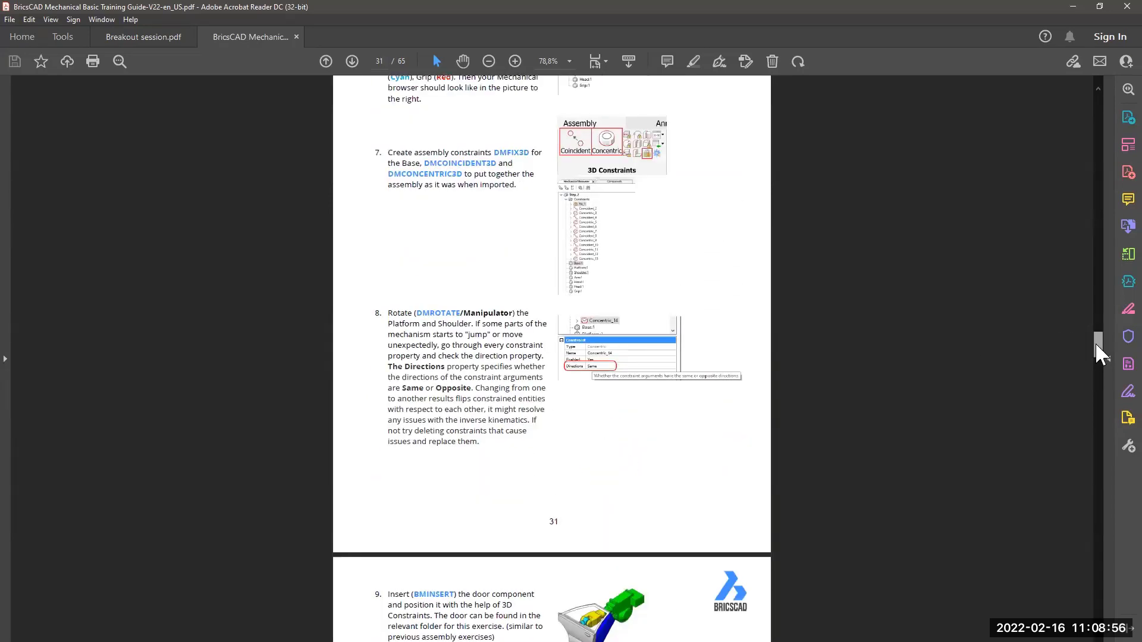
mouse_move(1094, 341)
left_mouse_down()
mouse_move(1094, 323)
mouse_move(1094, 342)
left_mouse_up()
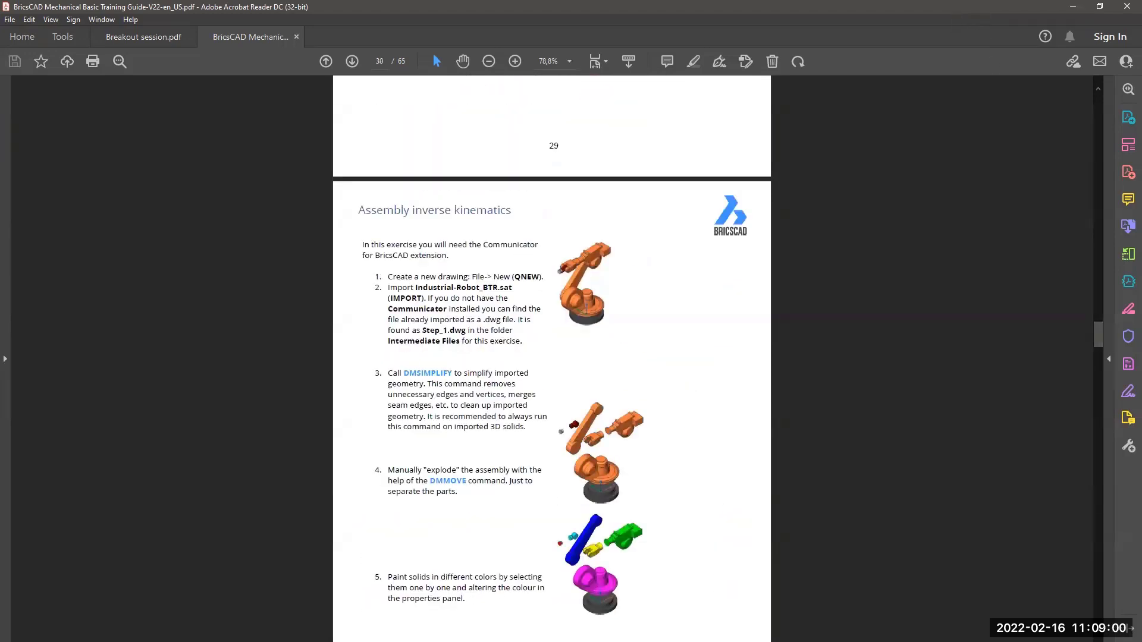
Switch back to BricsCAD, start a file import and browse through V22 Training, Basic and Models_Dataset to the 6_Assembly inverse kinematics folder
key("alt+Tab")
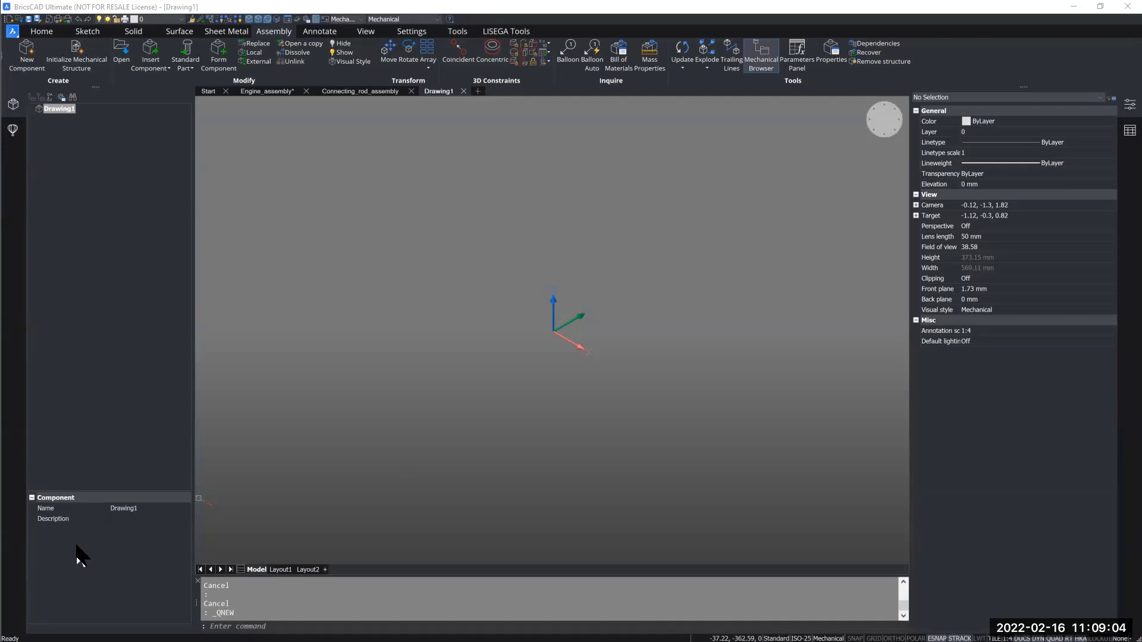
left_click(12, 32)
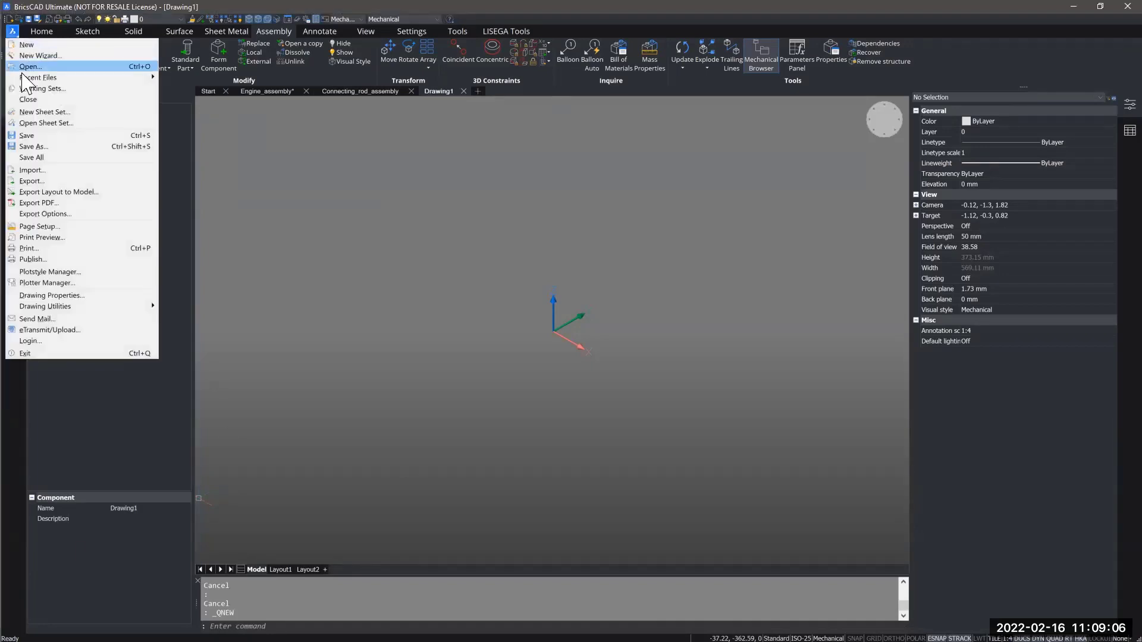
left_click(30, 171)
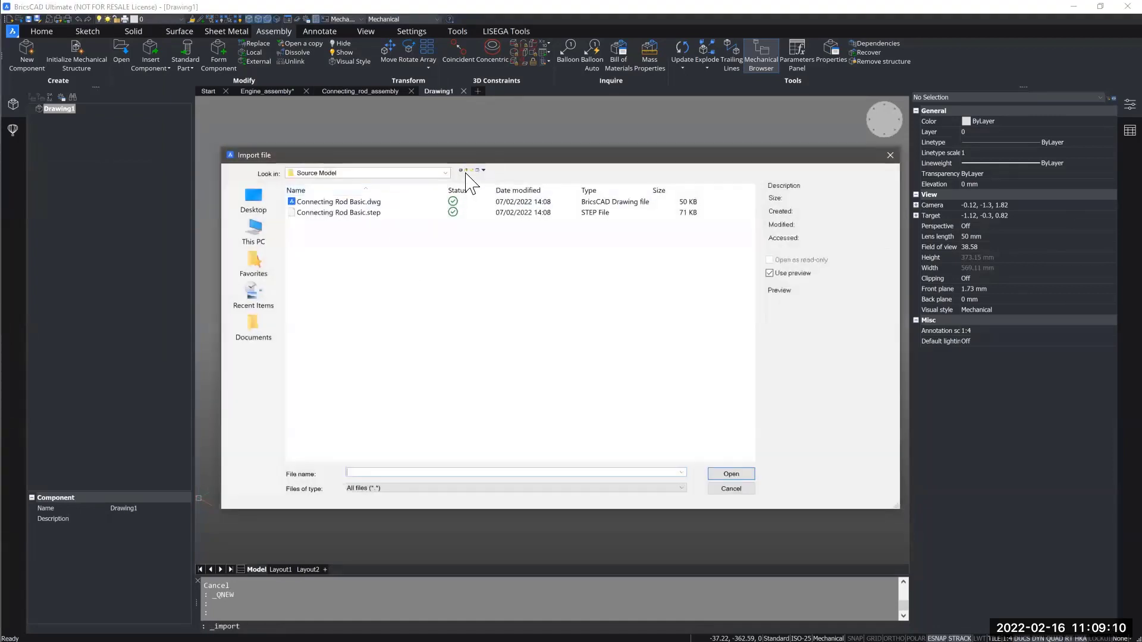
left_click(467, 171)
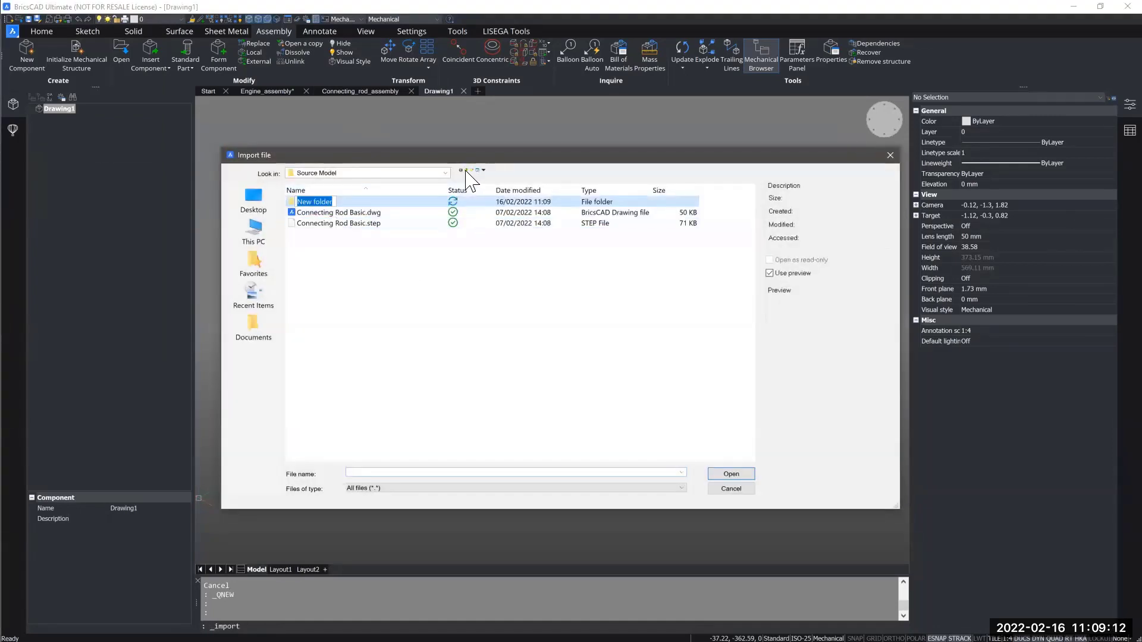
left_click(254, 199)
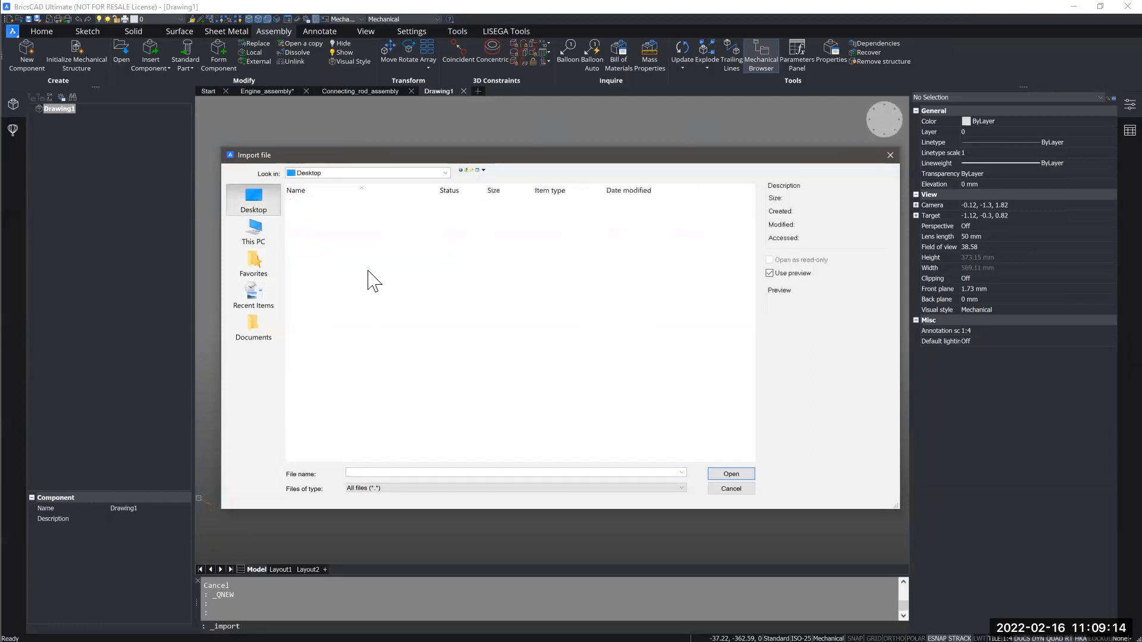
double_click(341, 285)
left_click(327, 255)
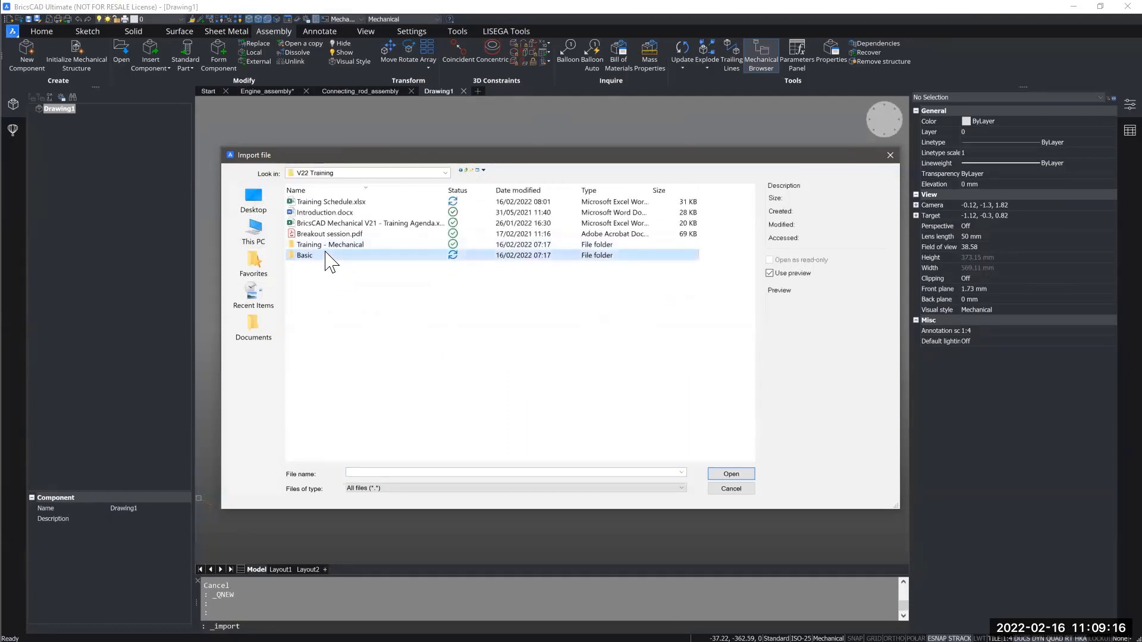
left_click(326, 255)
double_click(377, 255)
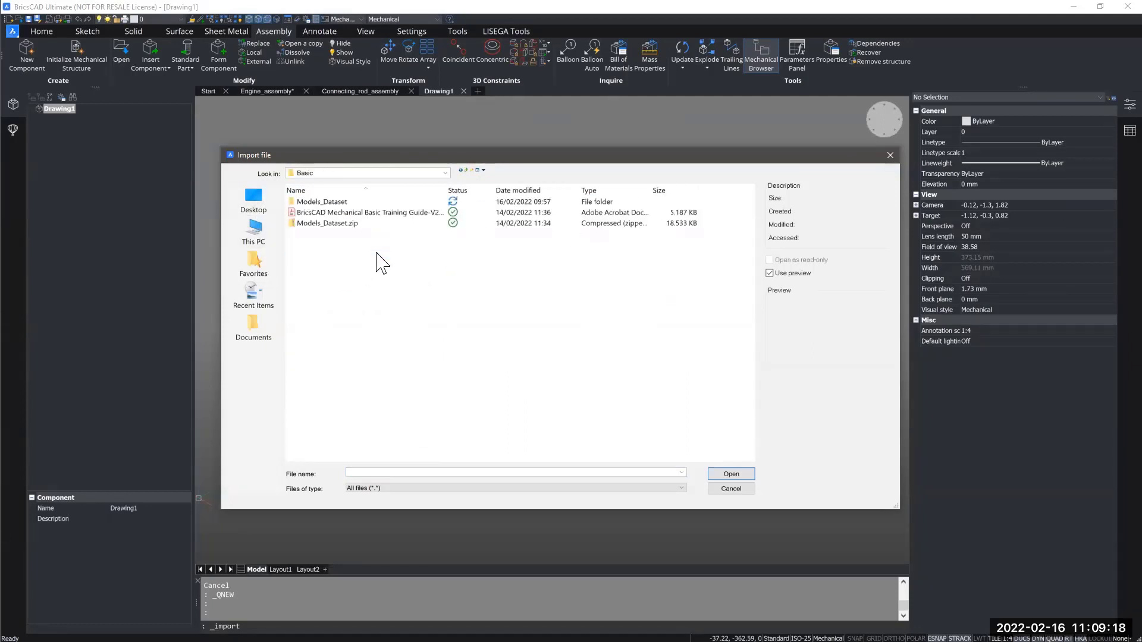
double_click(355, 203)
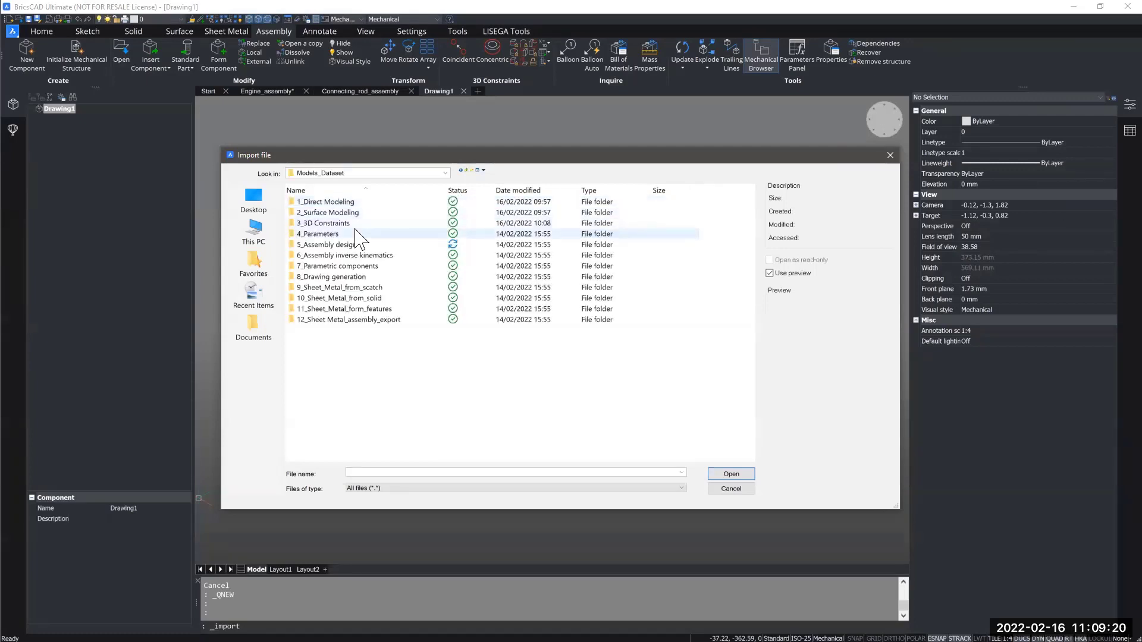
double_click(350, 256)
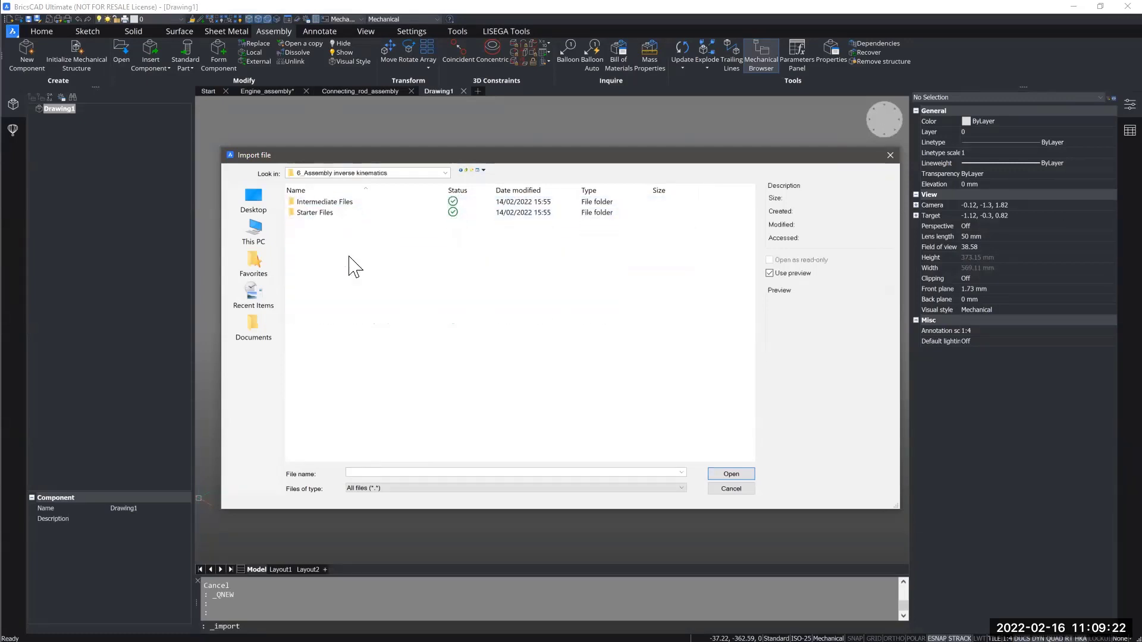
Import Industrial-Robot_BTR.sat from the exercise's Starter Files folder into the new drawing
double_click(324, 202)
left_click(343, 203)
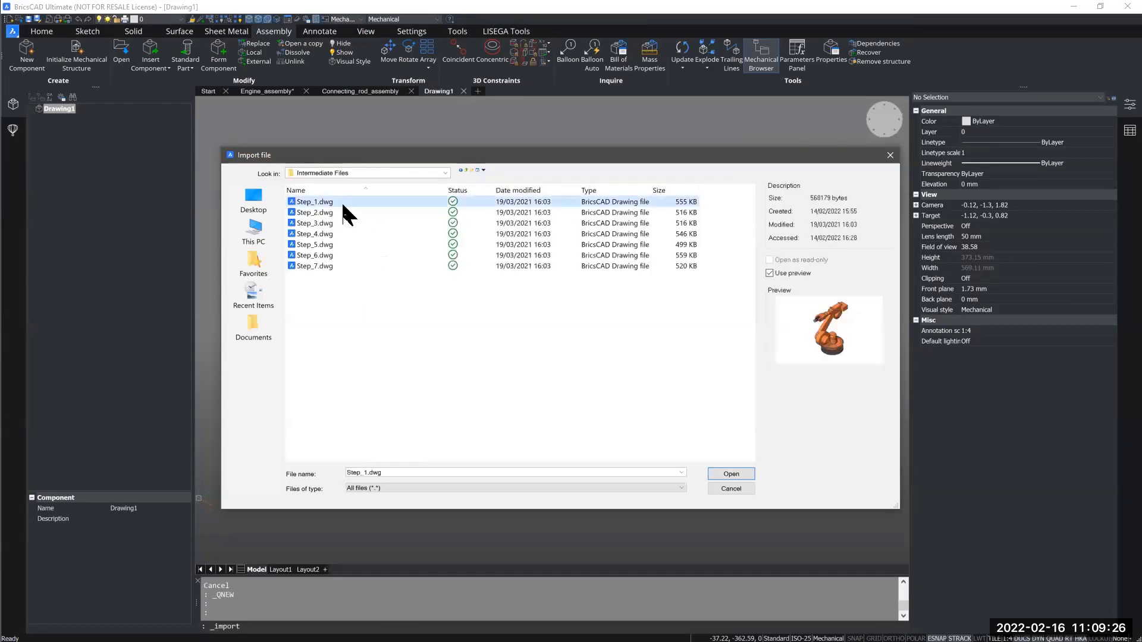
left_click(465, 170)
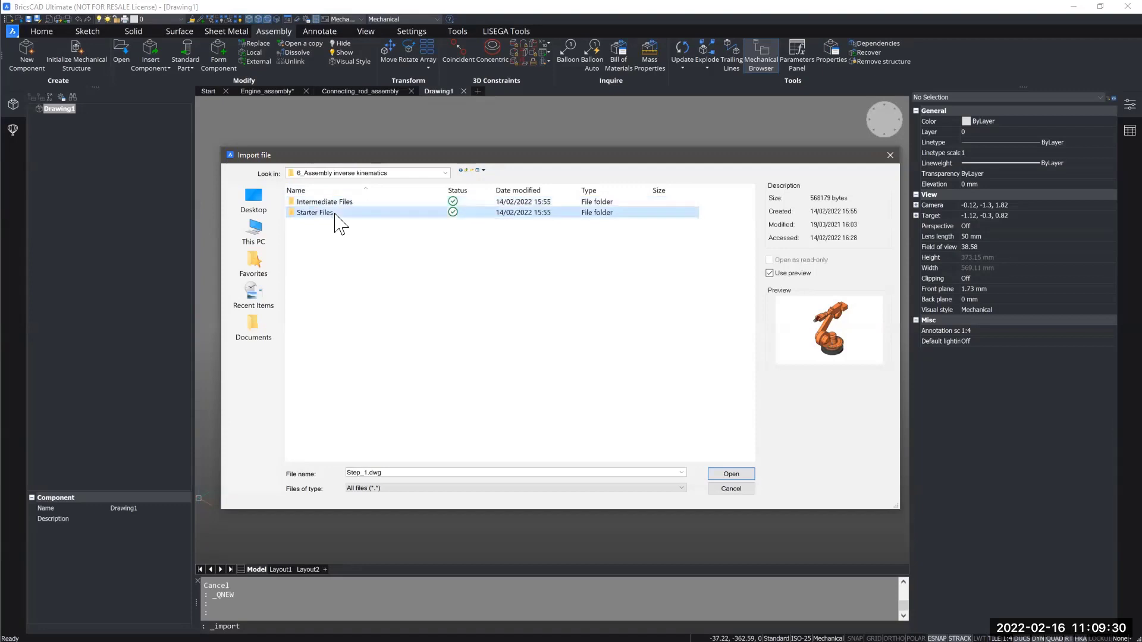
double_click(331, 213)
left_click(333, 222)
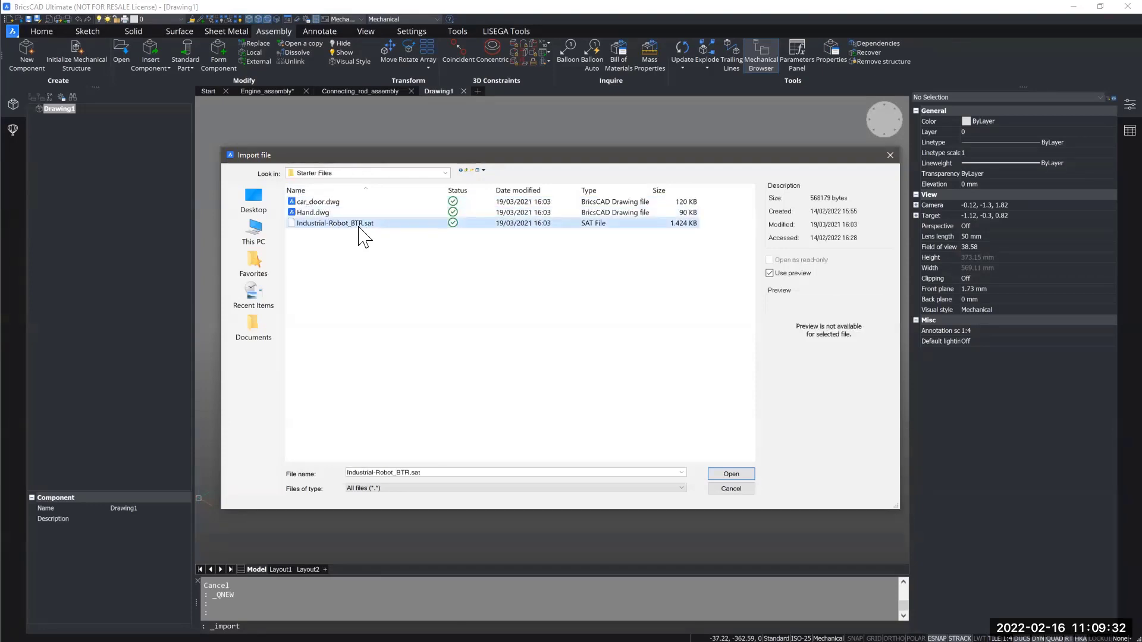
left_click(731, 474)
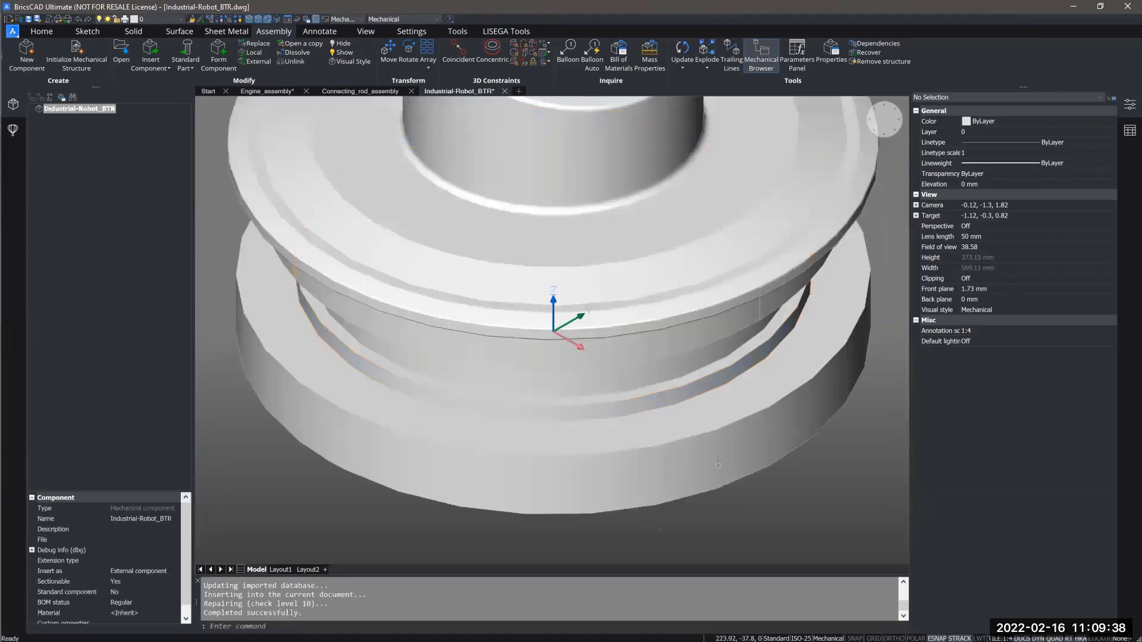
Examine the imported robot model from several angles, from the base up to the arm joints
scroll(718, 461, "down", 4)
scroll(615, 462, "down", 6)
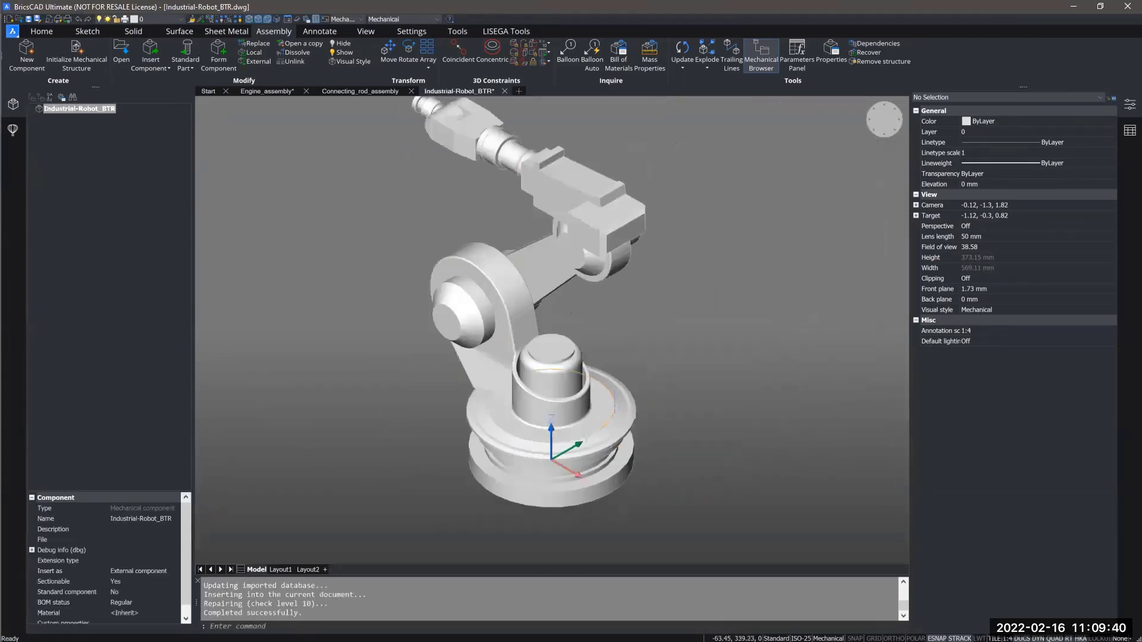
middle_click_drag(568, 339, 626, 350, "shift")
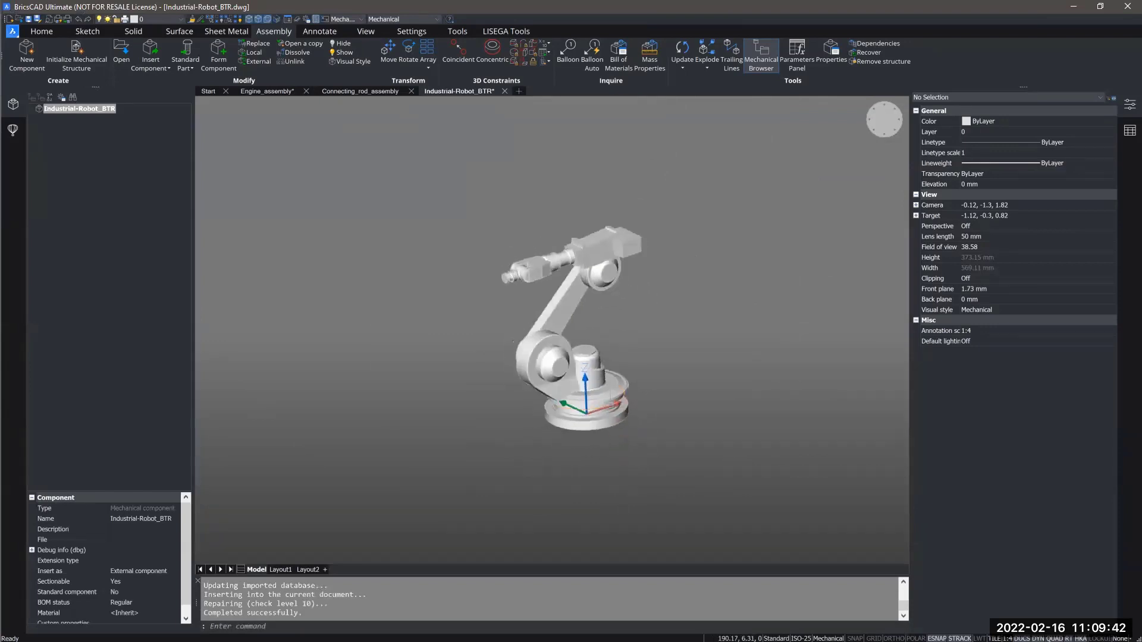
scroll(626, 351, "up", 4)
scroll(535, 333, "up", 3)
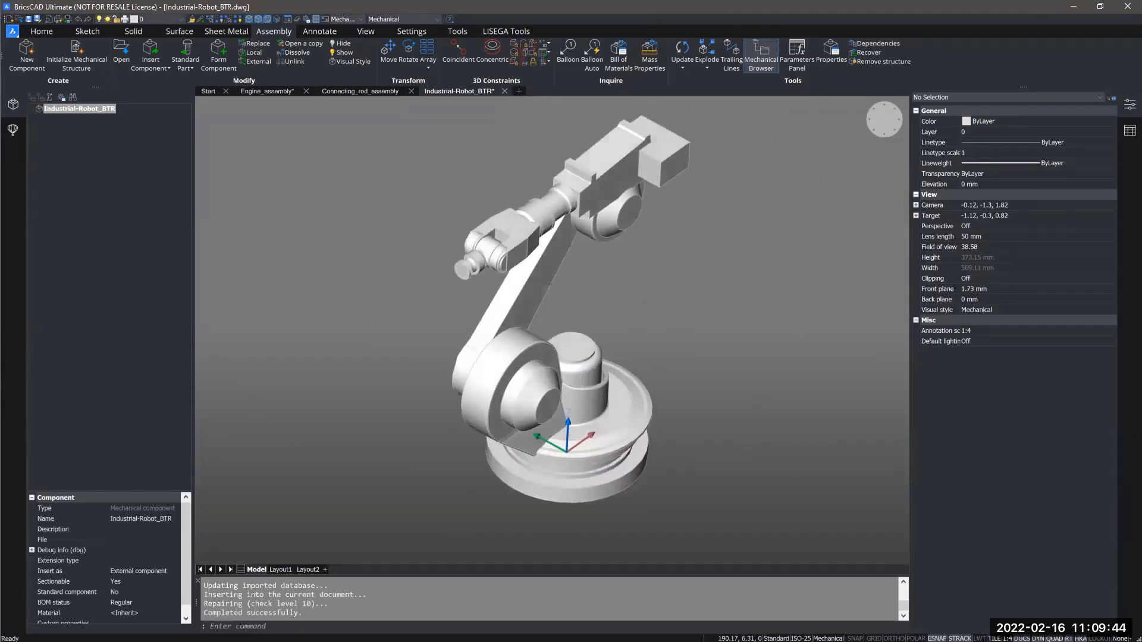
scroll(571, 333, "down", 1)
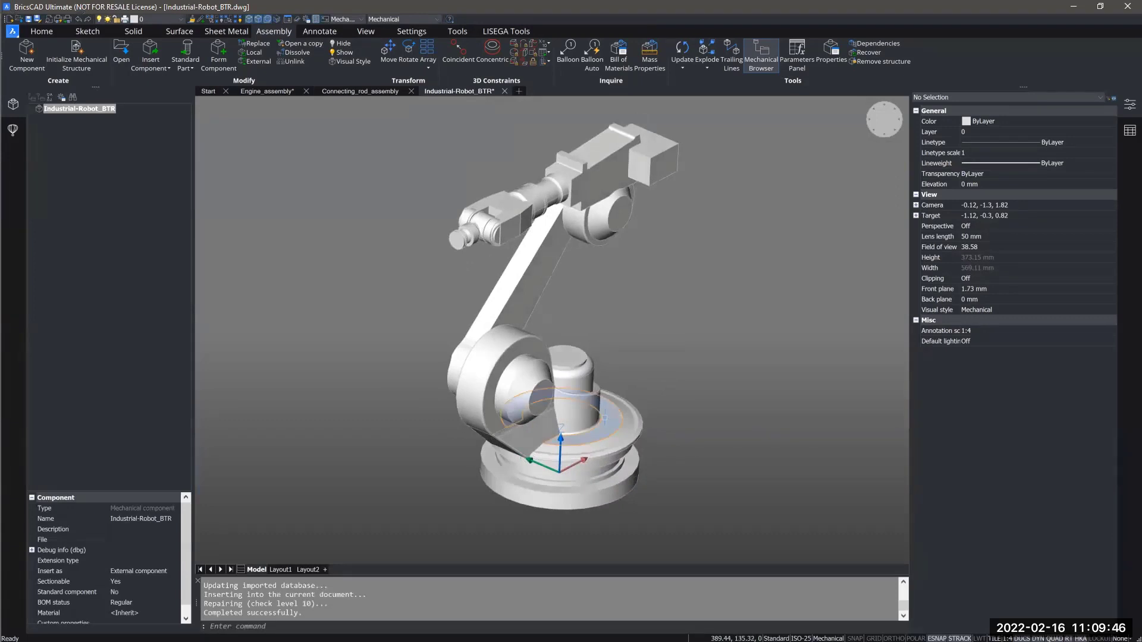
mouse_move(604, 418)
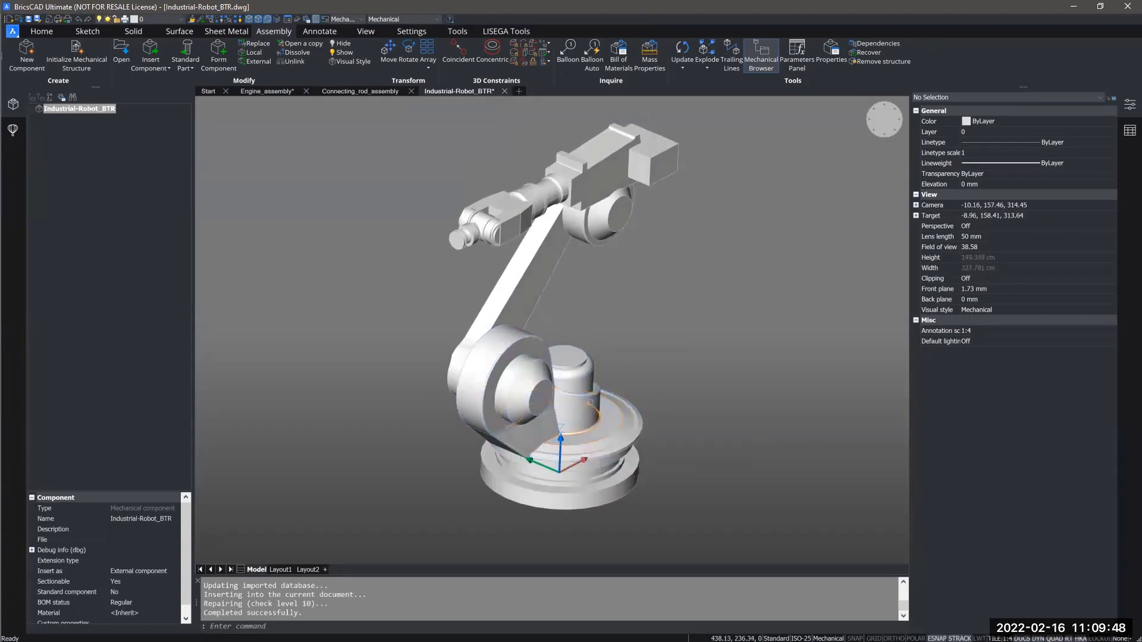
mouse_move(550, 409)
middle_mouse_down("shift")
mouse_move(665, 398)
mouse_move(556, 402)
middle_mouse_up("shift")
left_click_drag(556, 402, 550, 389, "shift")
scroll(550, 390, "up", 1)
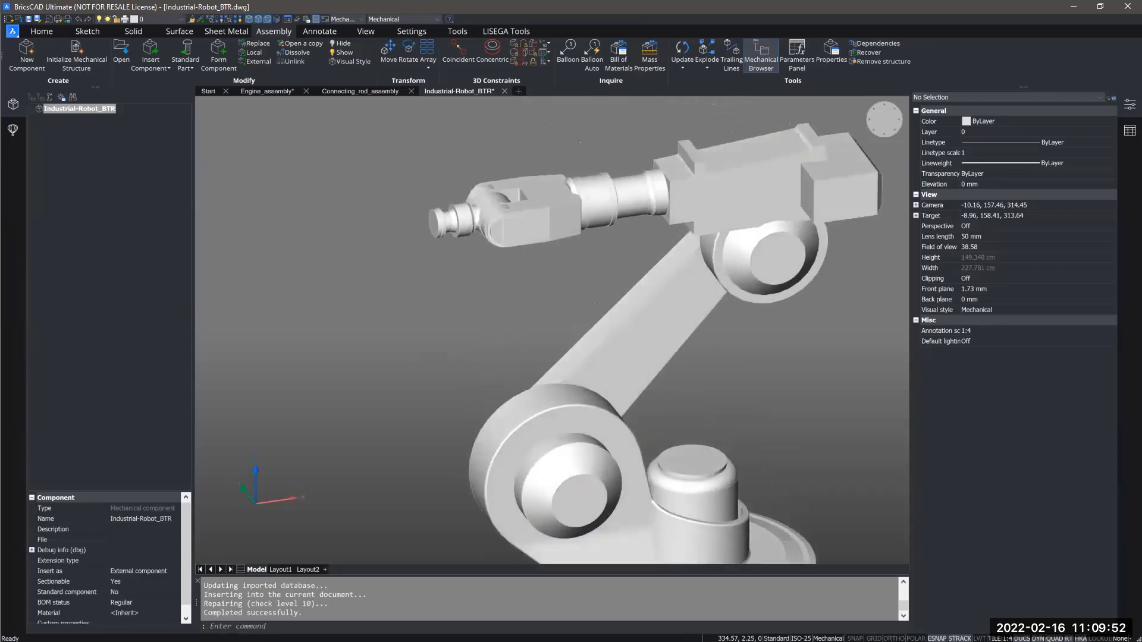
middle_click_drag(550, 389, 569, 242, "shift")
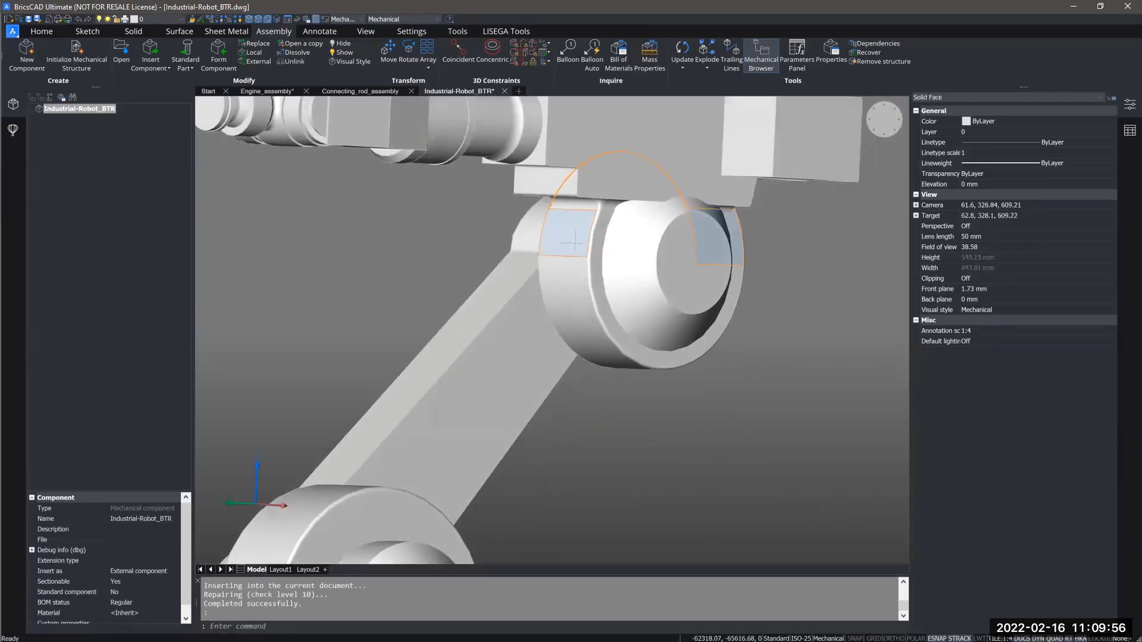
Select the split cylindrical faces of the upper elbow joint to inspect them, and clear the selection
left_click(574, 241)
middle_click_drag(607, 321, 632, 351, "shift")
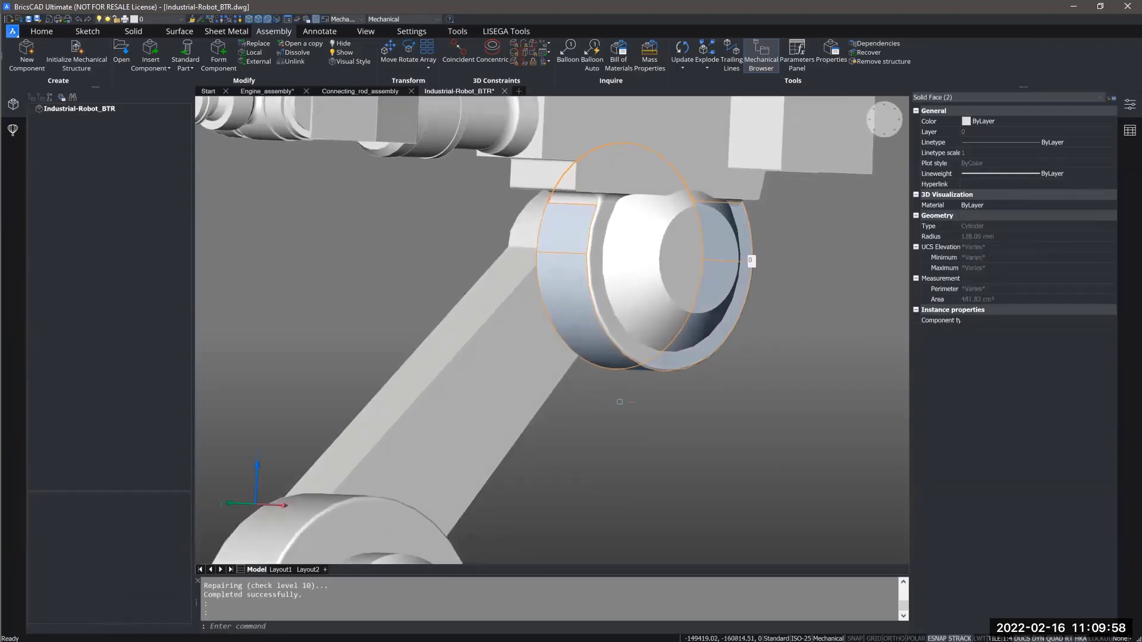
key("Escape")
scroll(607, 410, "down", 5)
middle_click_drag(608, 411, 582, 339)
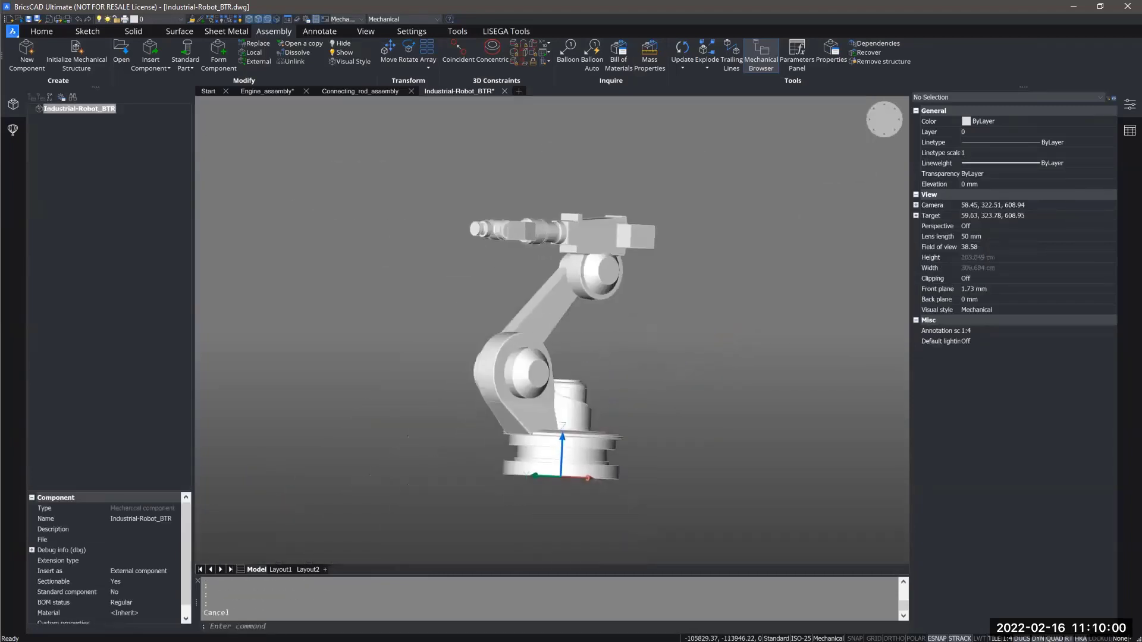
Simplify the geometry of the entire robot model with DMSIMPLIFY
middle_click_drag(580, 404, 575, 506, "shift")
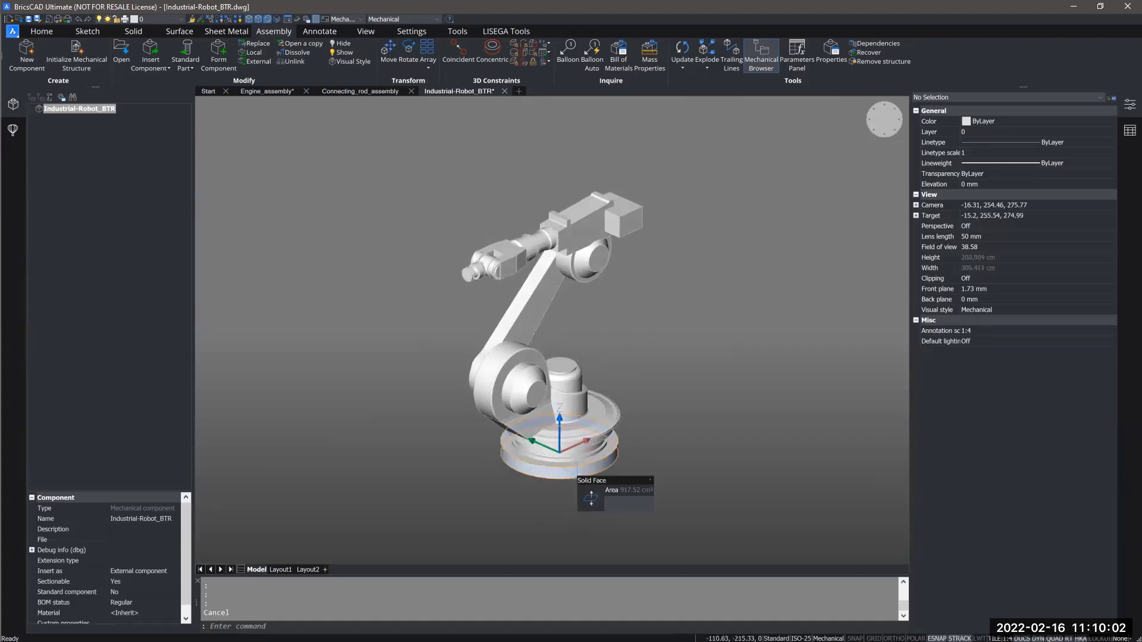
type("DMSIMPL")
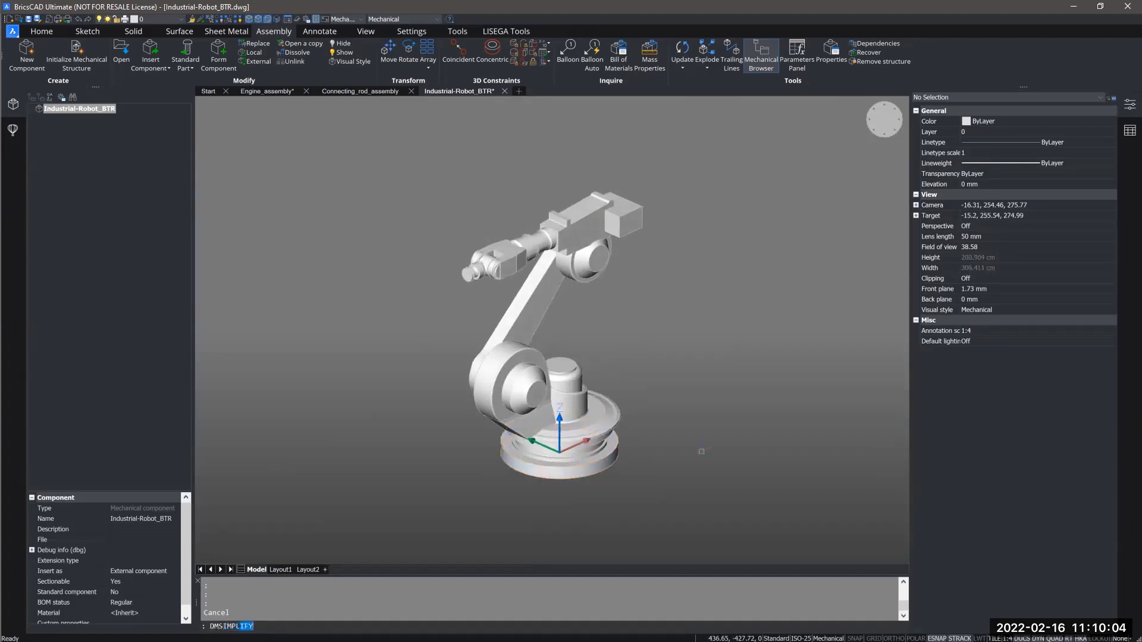
type("IFY")
key("Return")
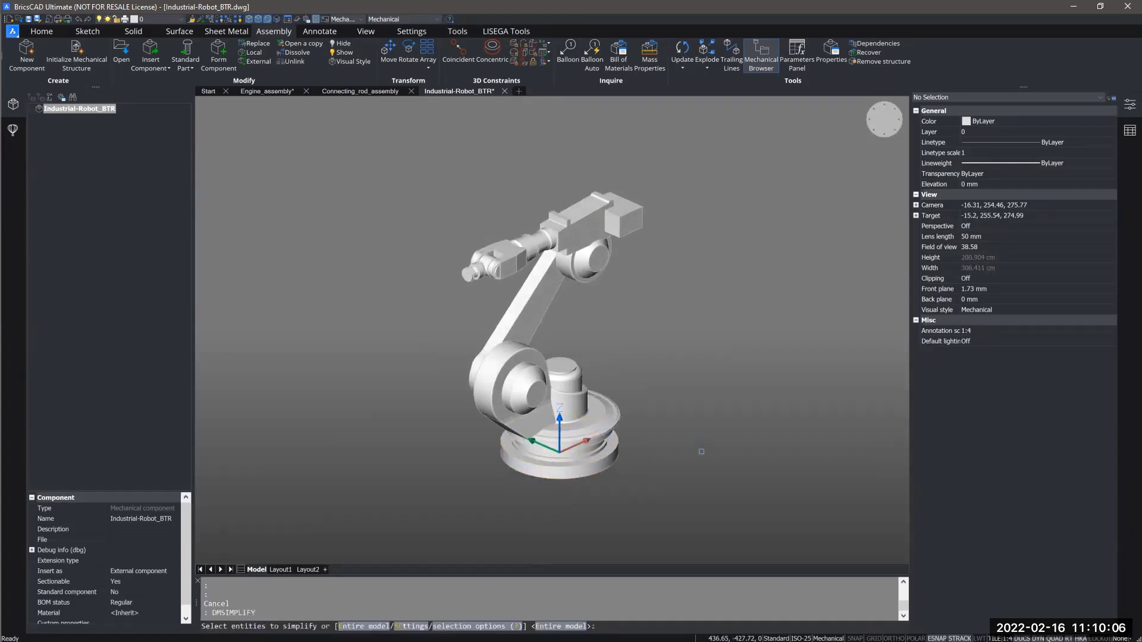
key("Return")
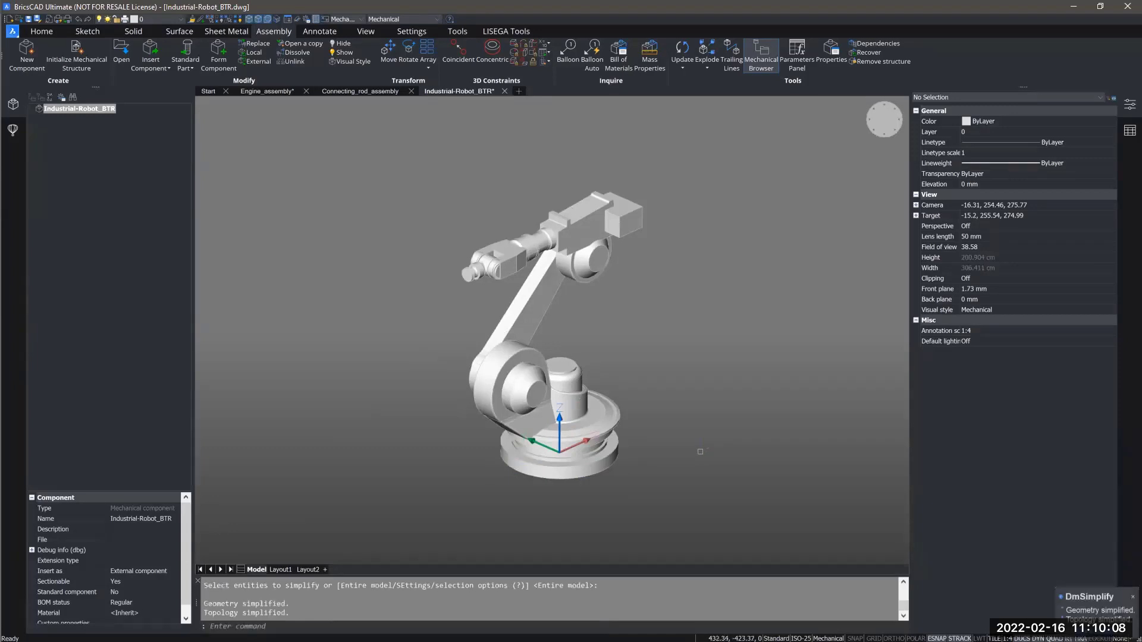
Inspect the elbow joint's outer cylindrical face on the simplified model by selecting it, and clear the selection
scroll(559, 268, "up", 5)
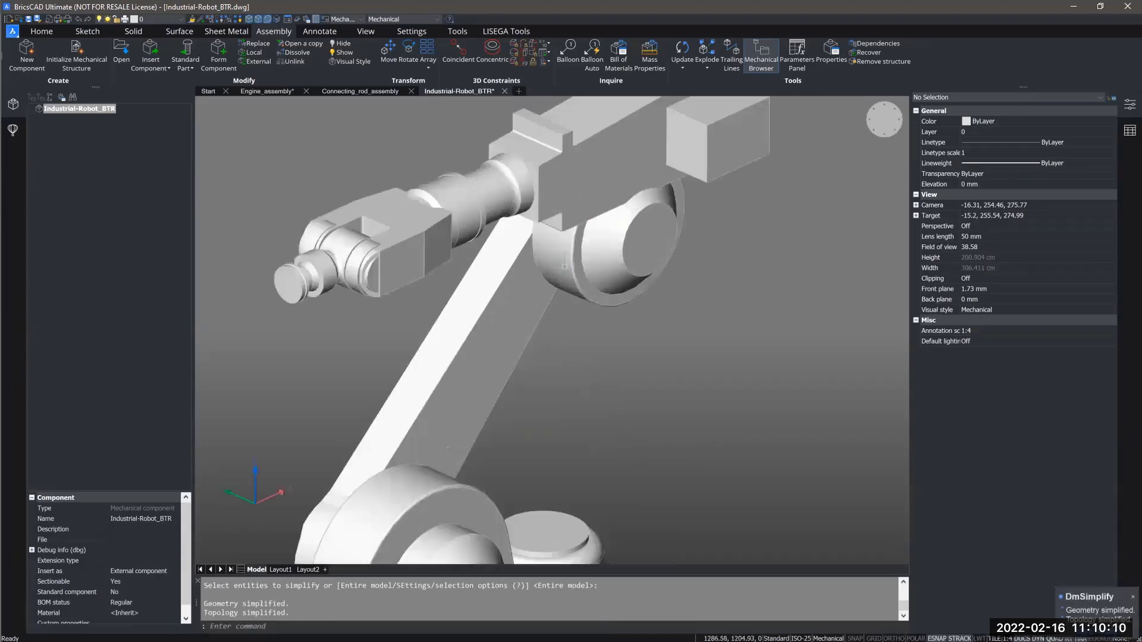
left_click(556, 272)
middle_click_drag(580, 370, 571, 310, "shift")
mouse_move(657, 426)
middle_mouse_down("shift")
mouse_move(776, 423)
mouse_move(556, 424)
mouse_move(572, 453)
middle_mouse_up("shift")
key("Escape")
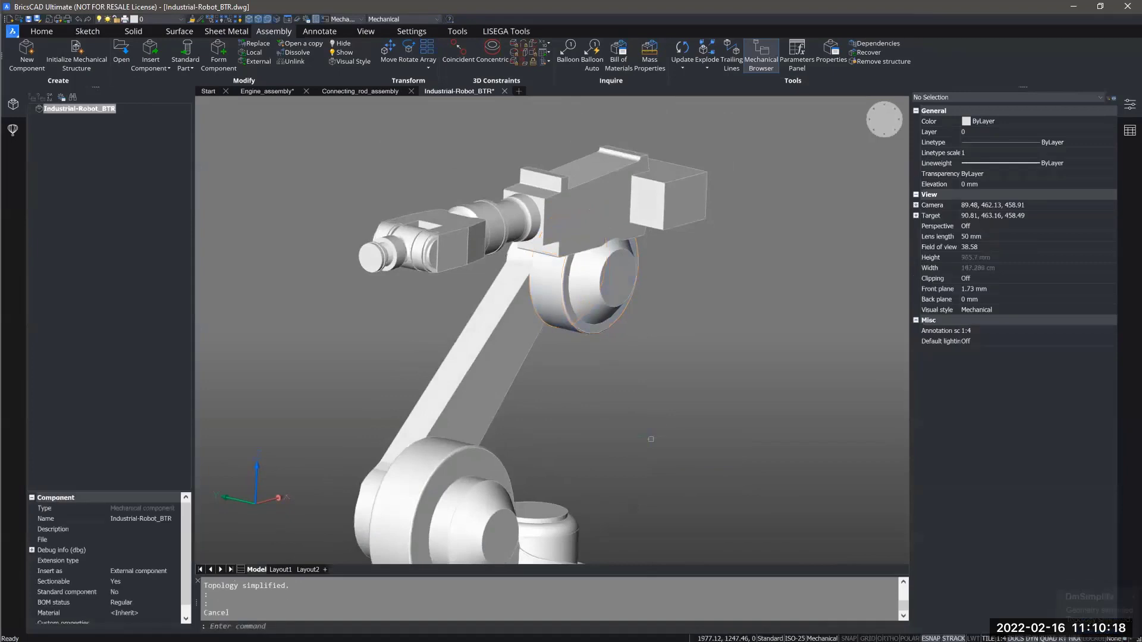
middle_click_drag(640, 441, 656, 360)
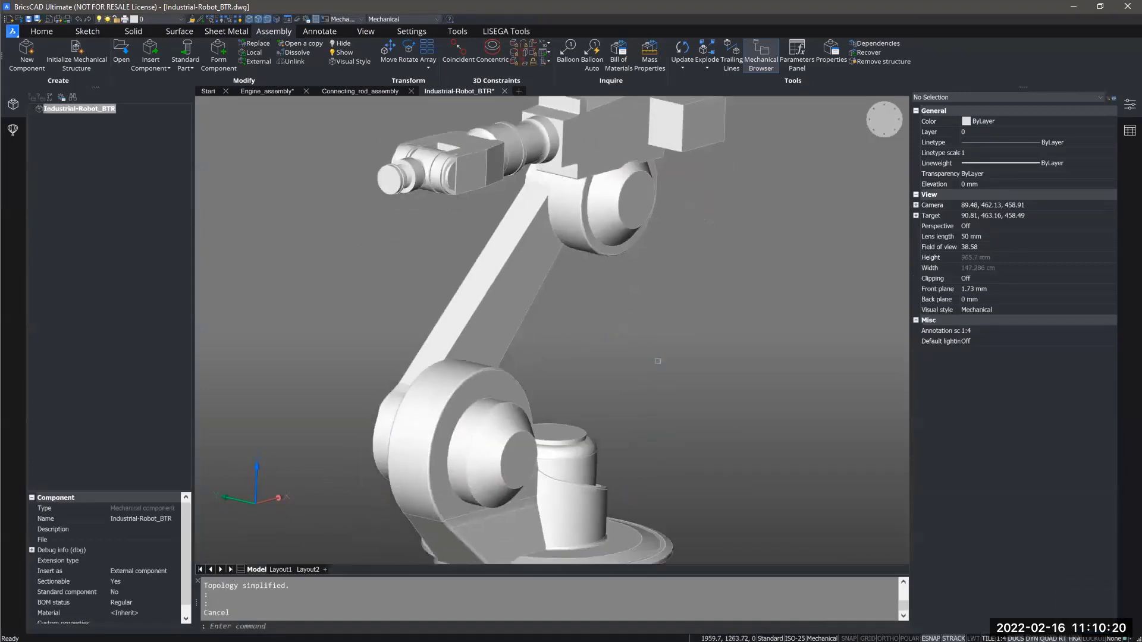
scroll(656, 359, "down", 2)
middle_click_drag(636, 425, 621, 461, "shift")
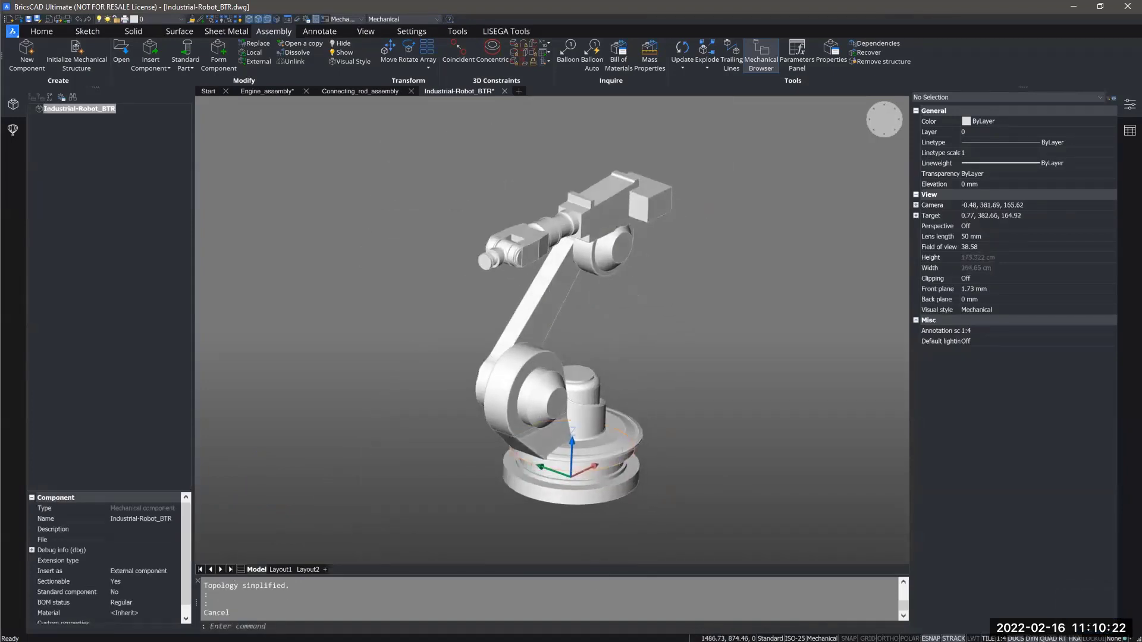
middle_click_drag(603, 396, 665, 378, "shift")
scroll(701, 162, "down", 1)
left_click(706, 153)
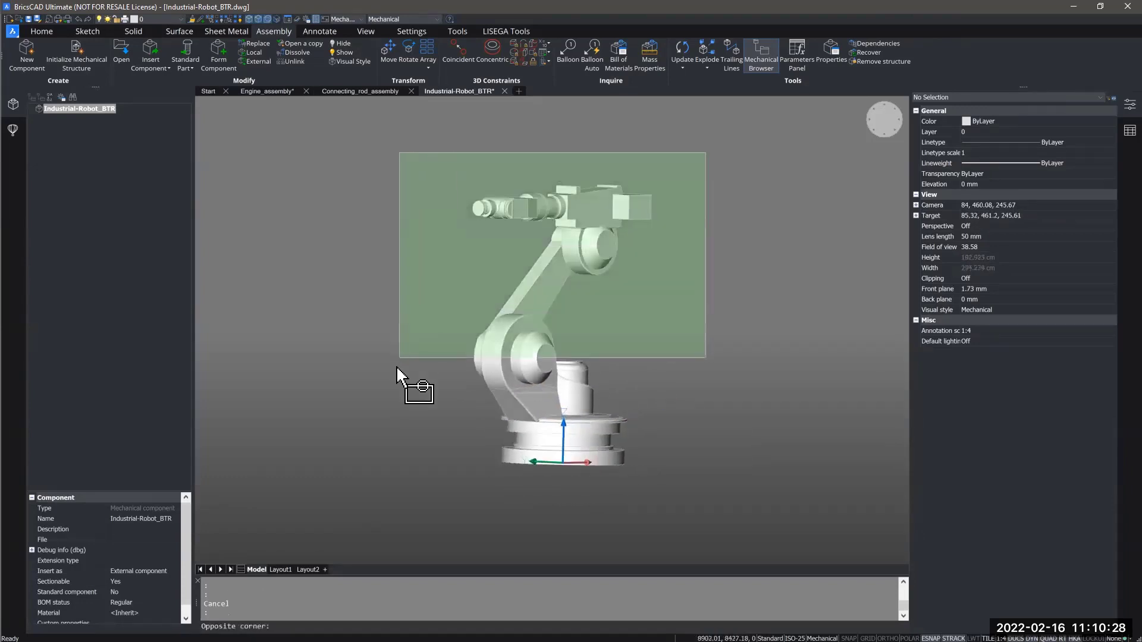
left_click(397, 431)
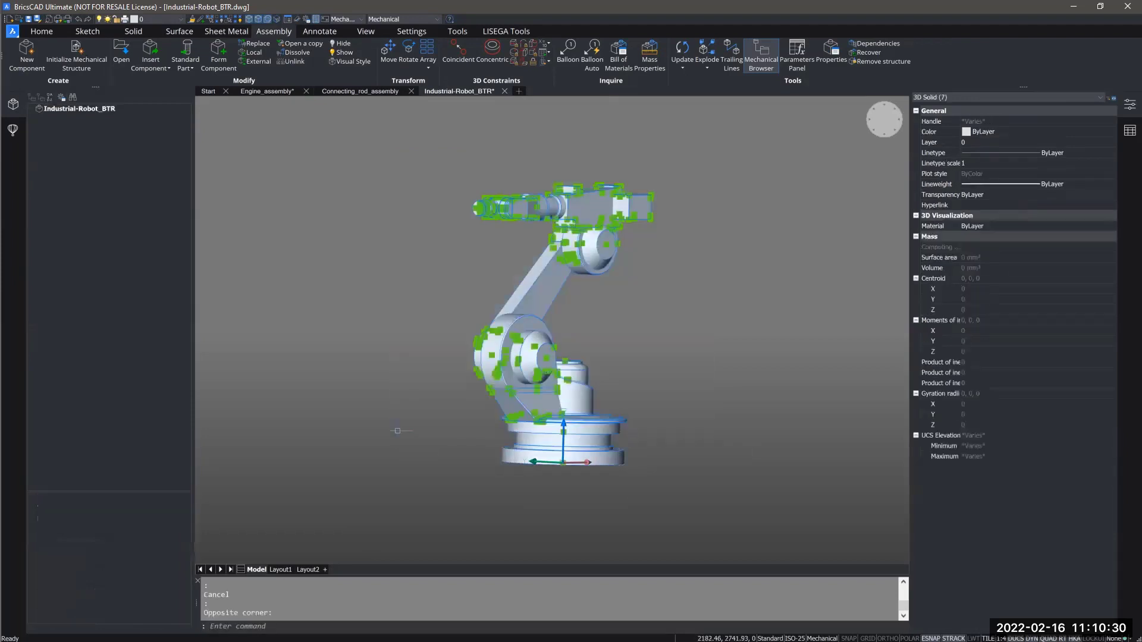
key("Escape")
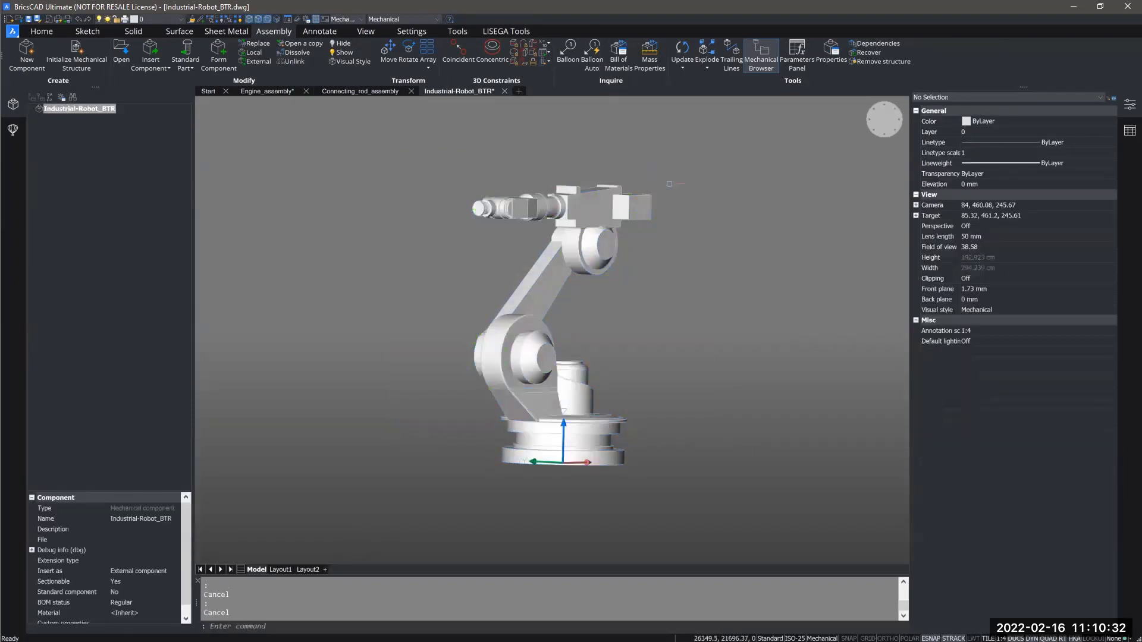
Move the six robot solids above the fixed base upward to separate them from the base
left_click(741, 136)
left_click(423, 383)
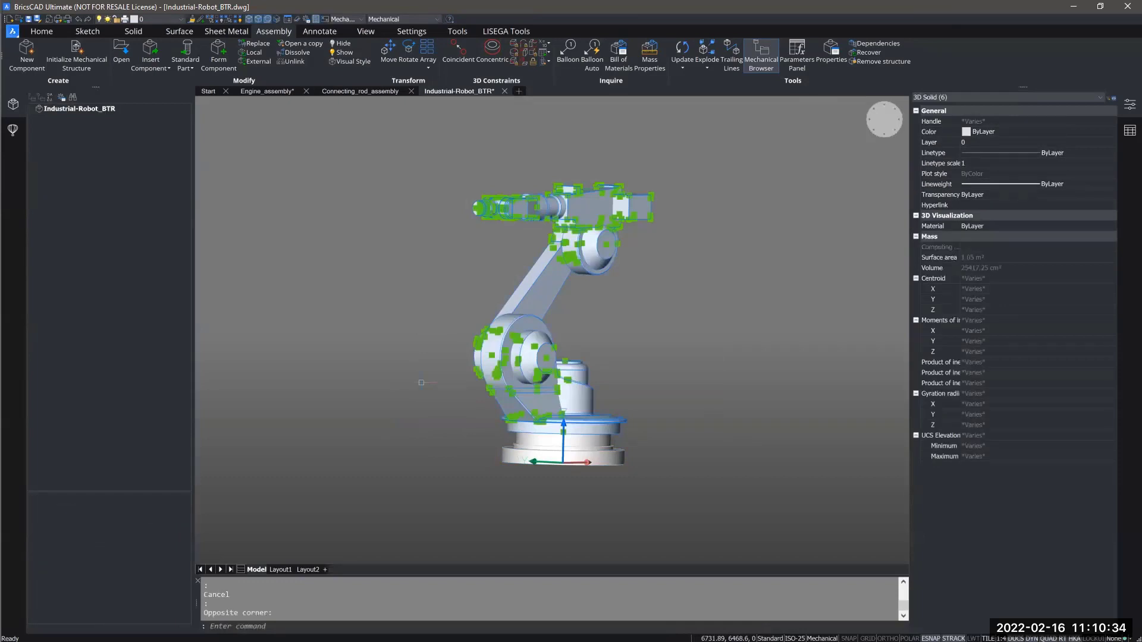
type("m")
key("Return")
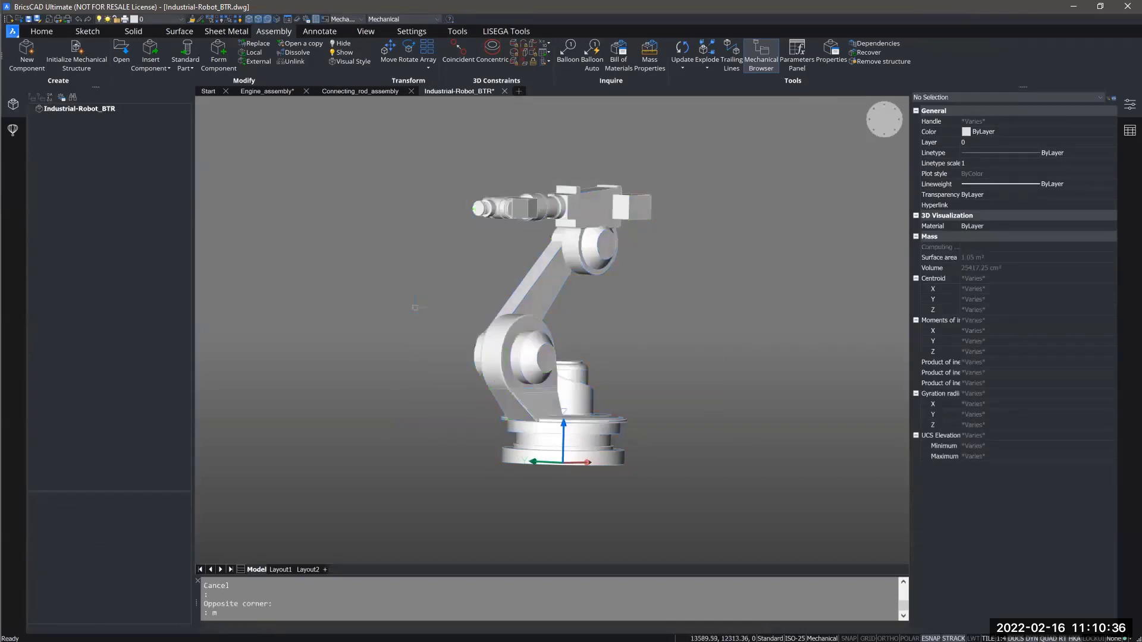
left_click(415, 307)
key("Escape")
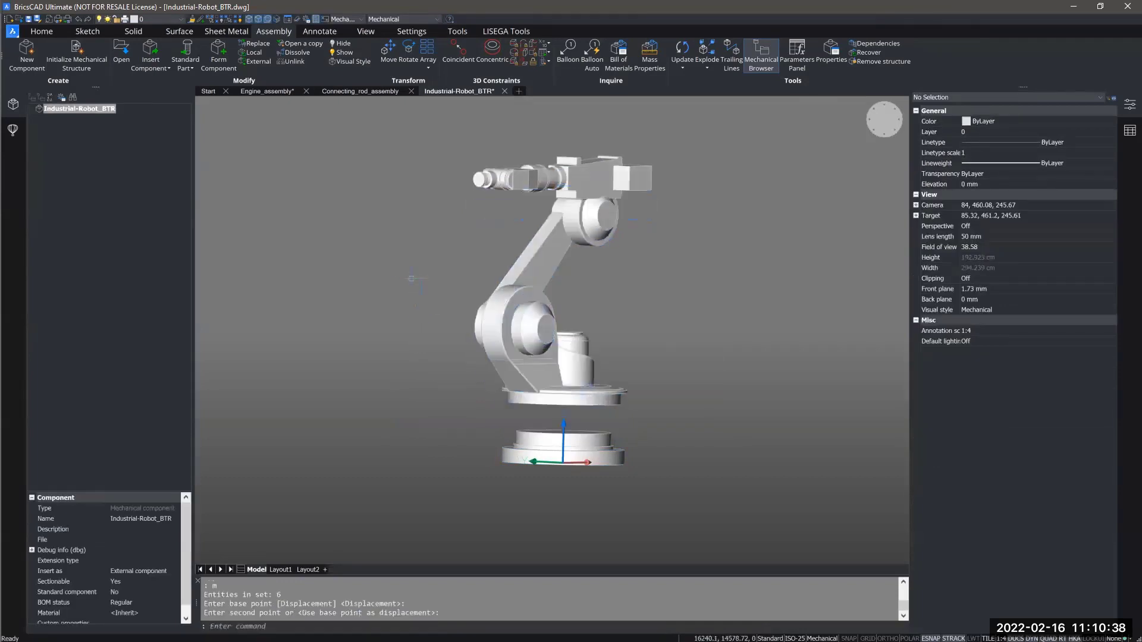
Move the long lower arm solid sideways out of the robot, clear of the shoulder and elbow joints
middle_click_drag(443, 263, 517, 272, "shift")
key("Escape")
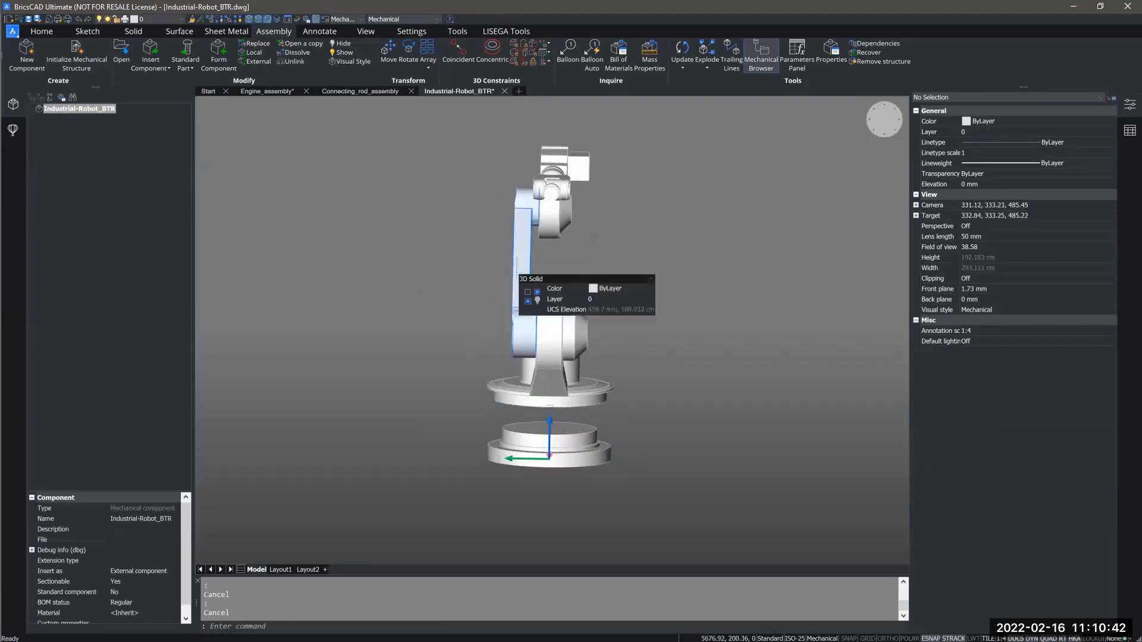
left_click(515, 277)
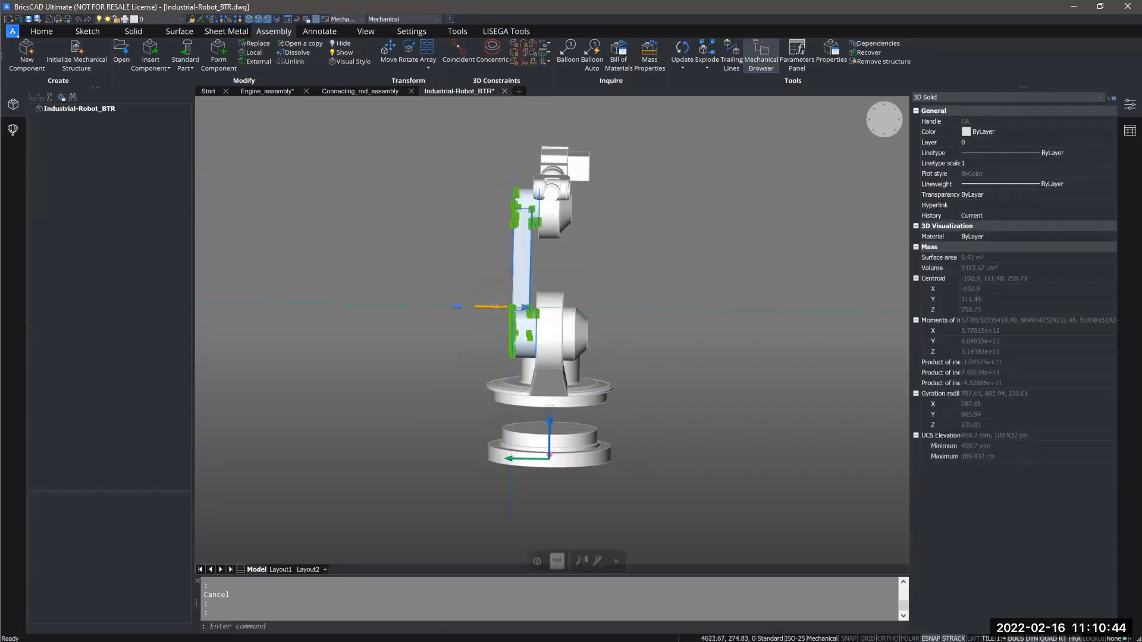
left_click_drag(497, 307, 415, 300)
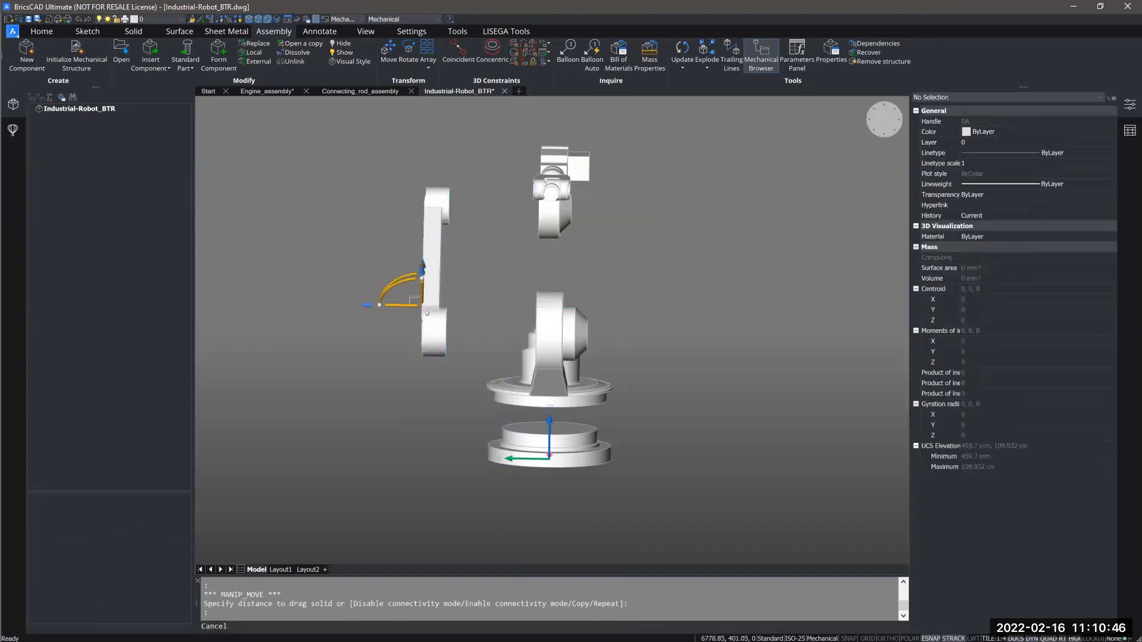
key("Escape")
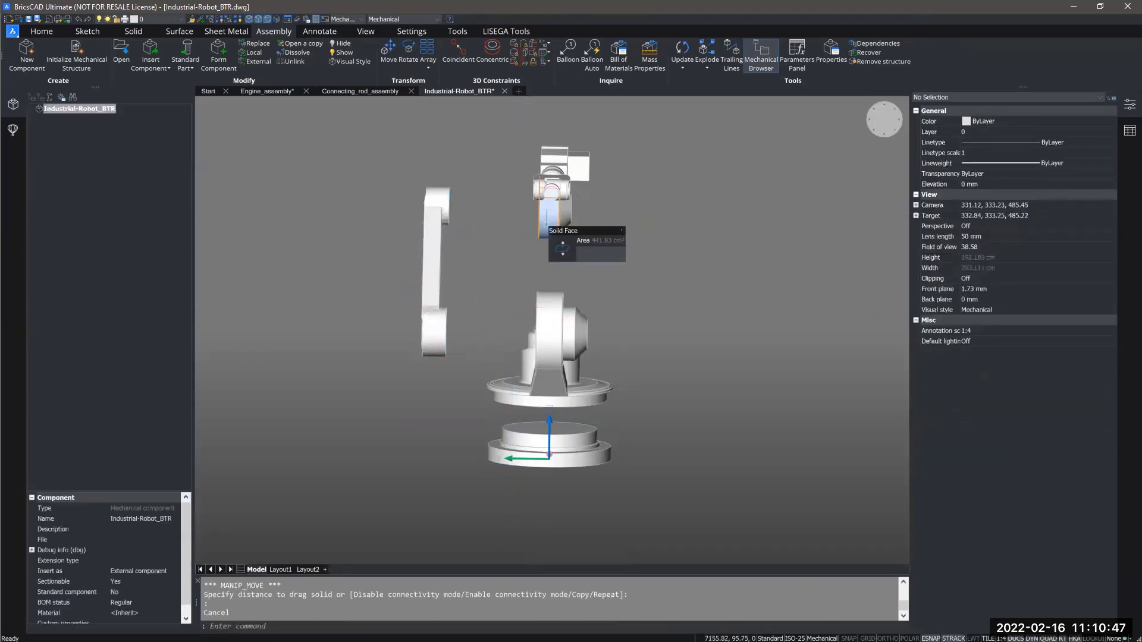
Move the upper arm housing solid sideways, to the opposite side from the long lower arm
left_click(546, 221)
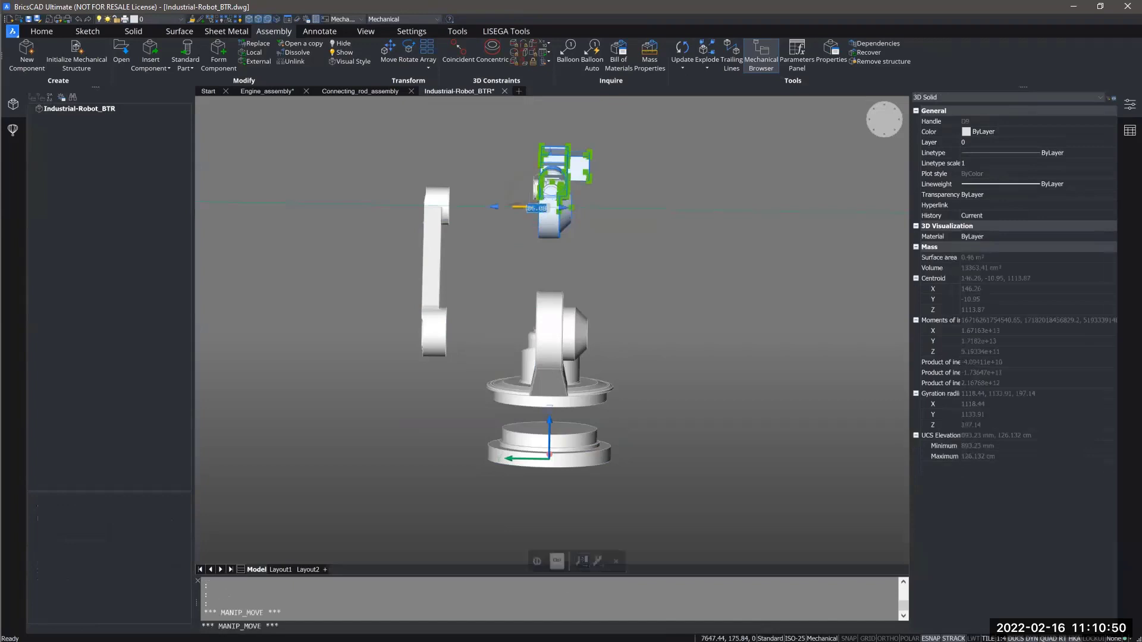
left_click_drag(528, 207, 668, 210)
key("Escape")
Move the small end flange solid forward along its axis, away from the wrist
middle_click_drag(644, 334, 596, 360, "shift")
scroll(470, 342, "up", 3)
middle_click_drag(470, 342, 428, 488)
key("Escape")
key("Escape")
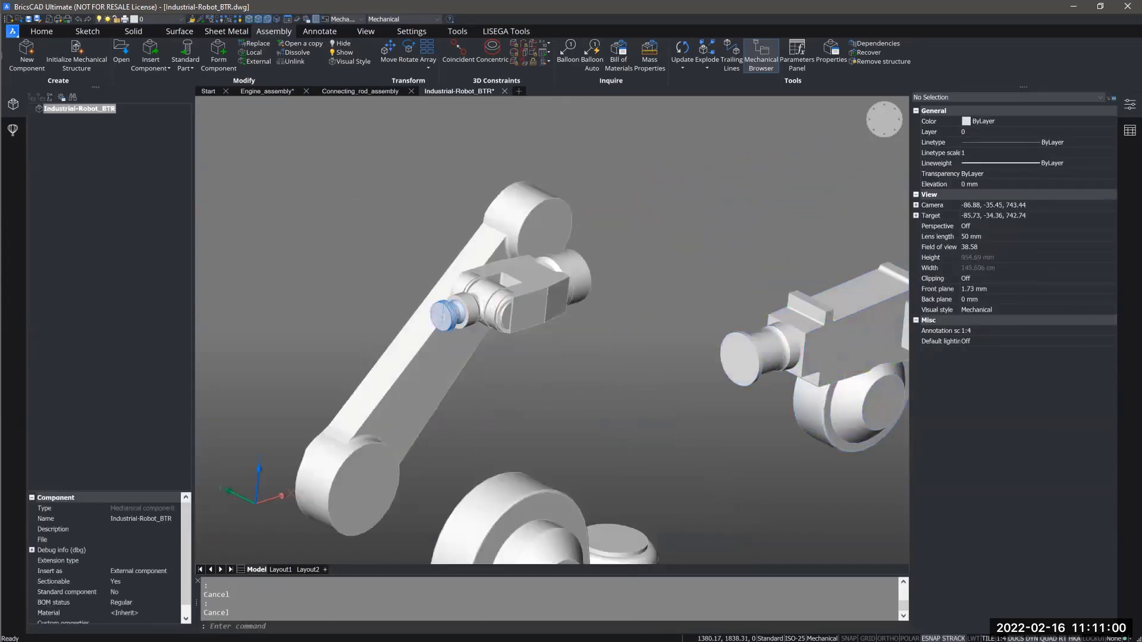
left_click(445, 315)
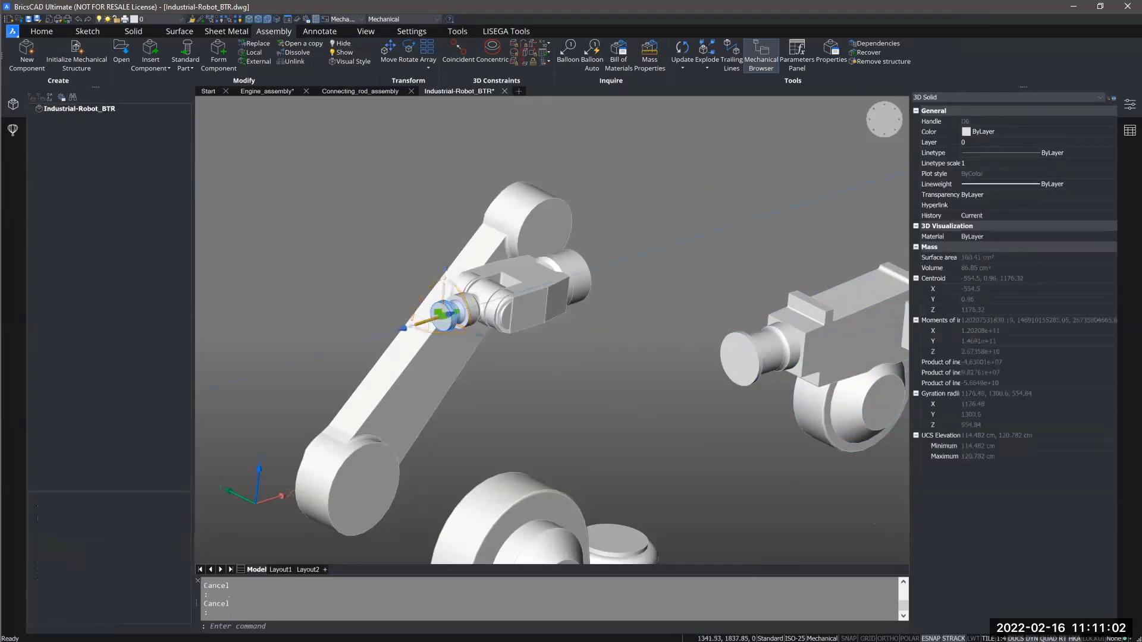
left_click_drag(416, 323, 202, 392)
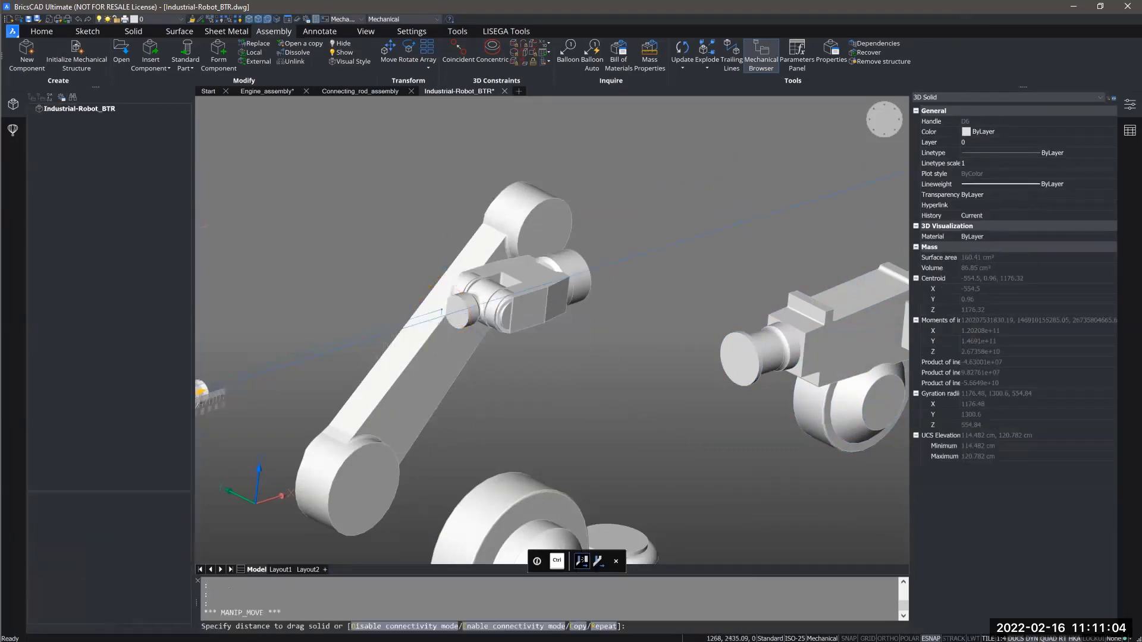
key("Escape")
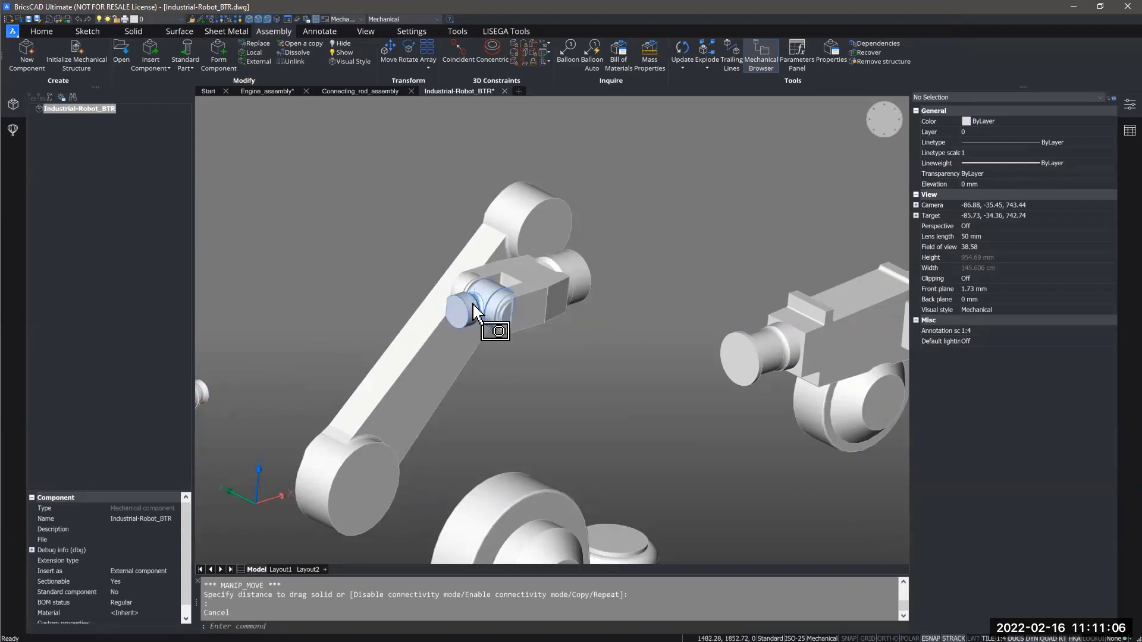
Move the wrist pivot solid forward out of the forearm fork by its grip point
left_click(474, 312)
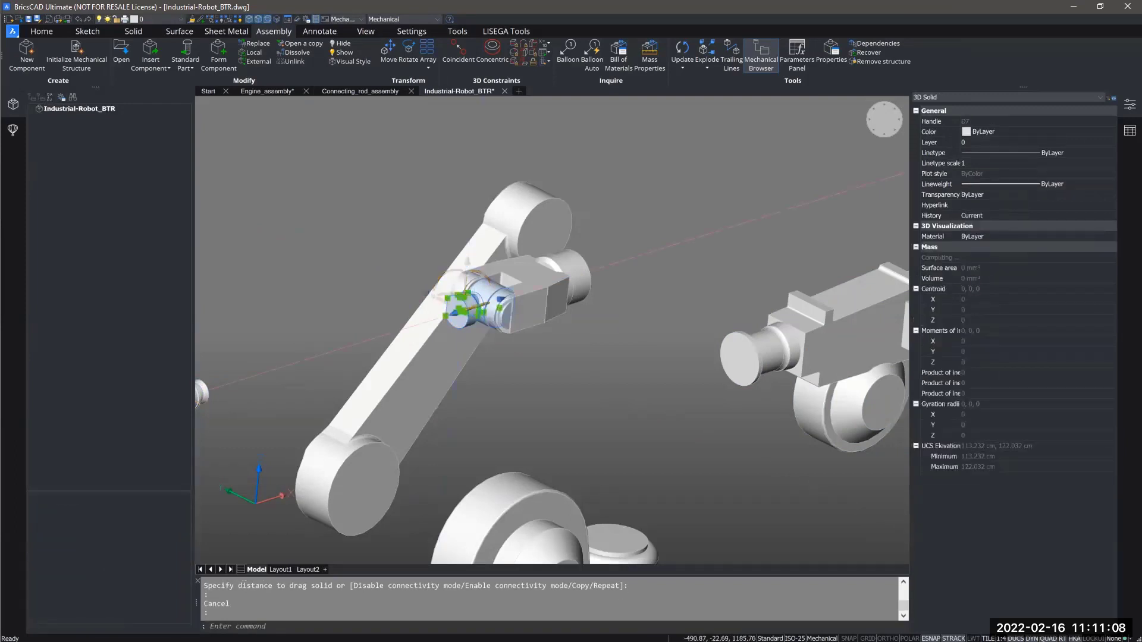
left_click(478, 306)
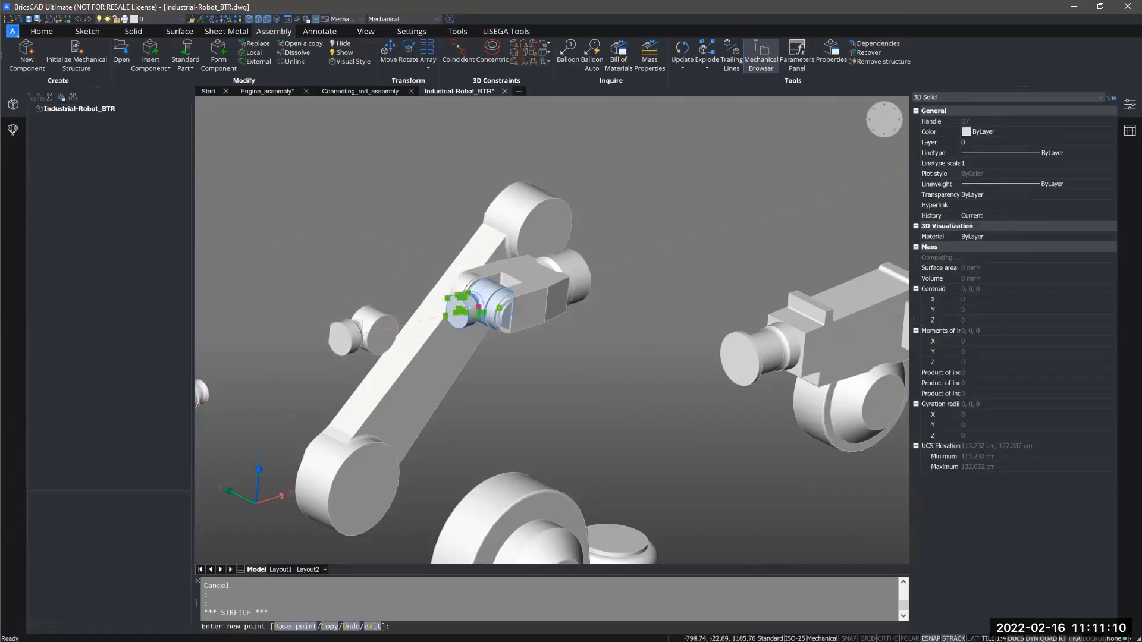
key("Escape")
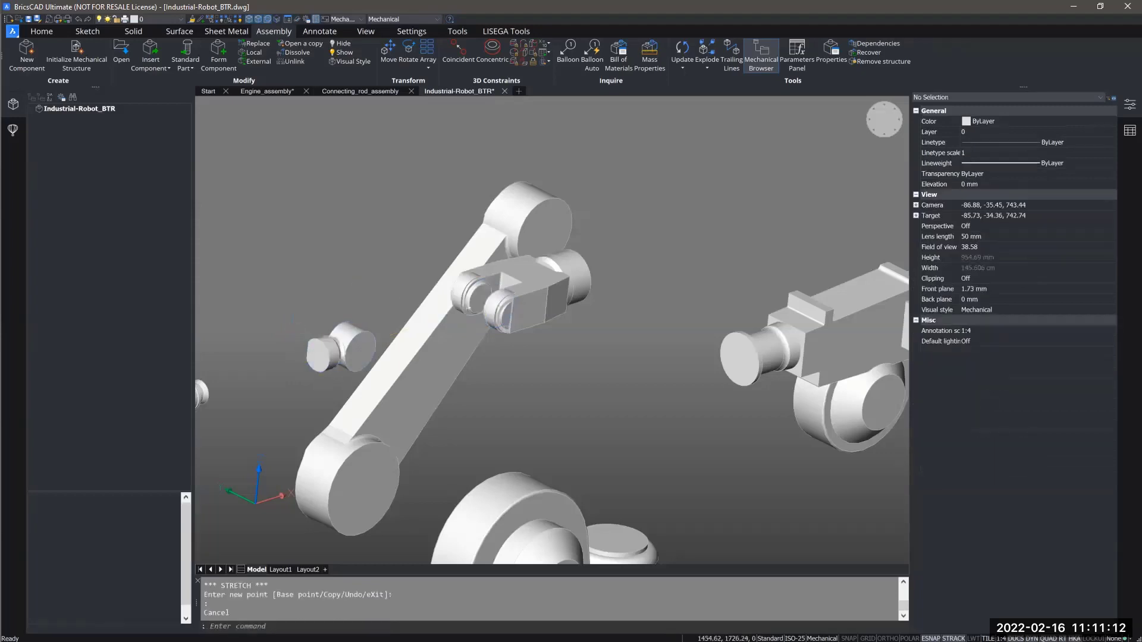
key("Escape")
scroll(595, 337, "down", 5)
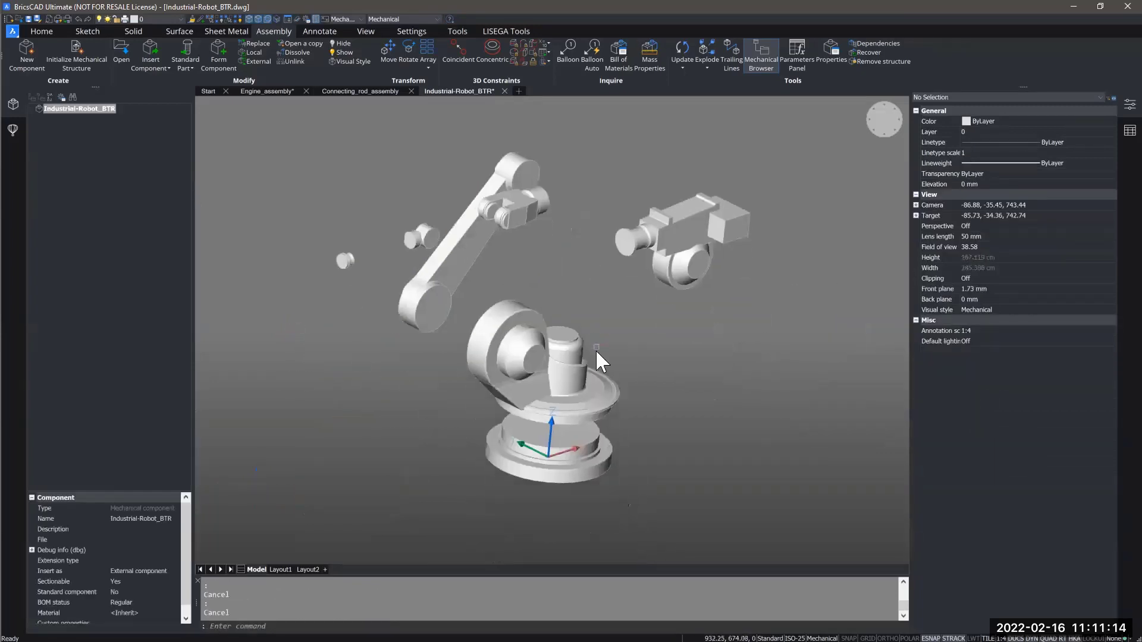
middle_click_drag(595, 348, 117, 138, "shift")
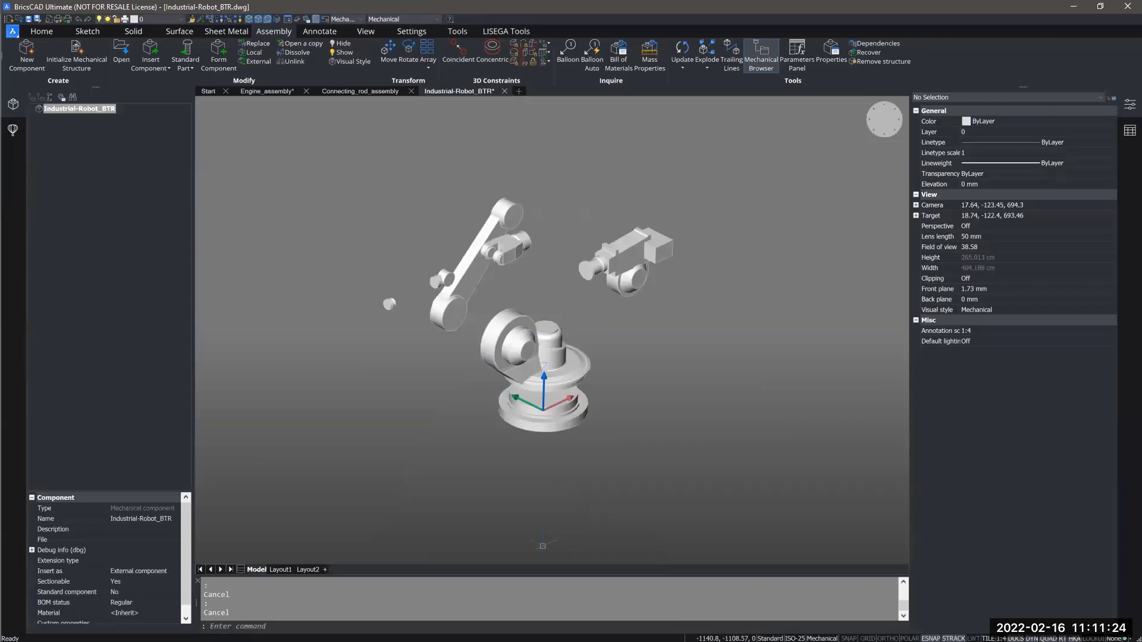
mouse_move(609, 439)
middle_mouse_down("shift")
mouse_move(665, 445)
mouse_move(641, 457)
mouse_move(570, 457)
mouse_move(597, 453)
middle_mouse_up("shift")
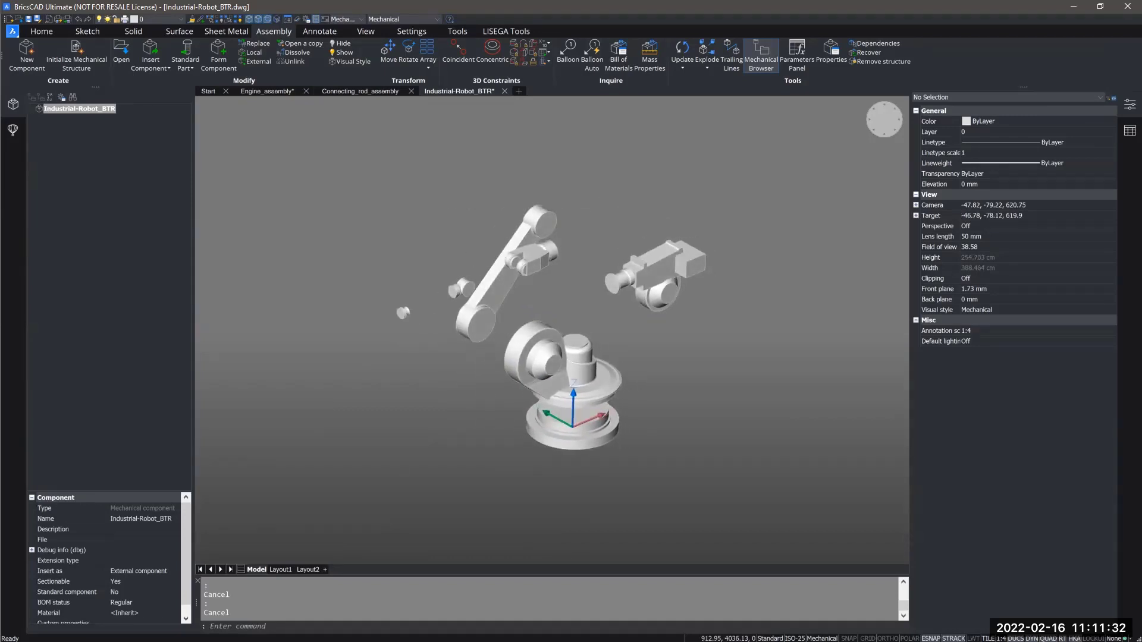
middle_click_drag(597, 453, 594, 453, "shift")
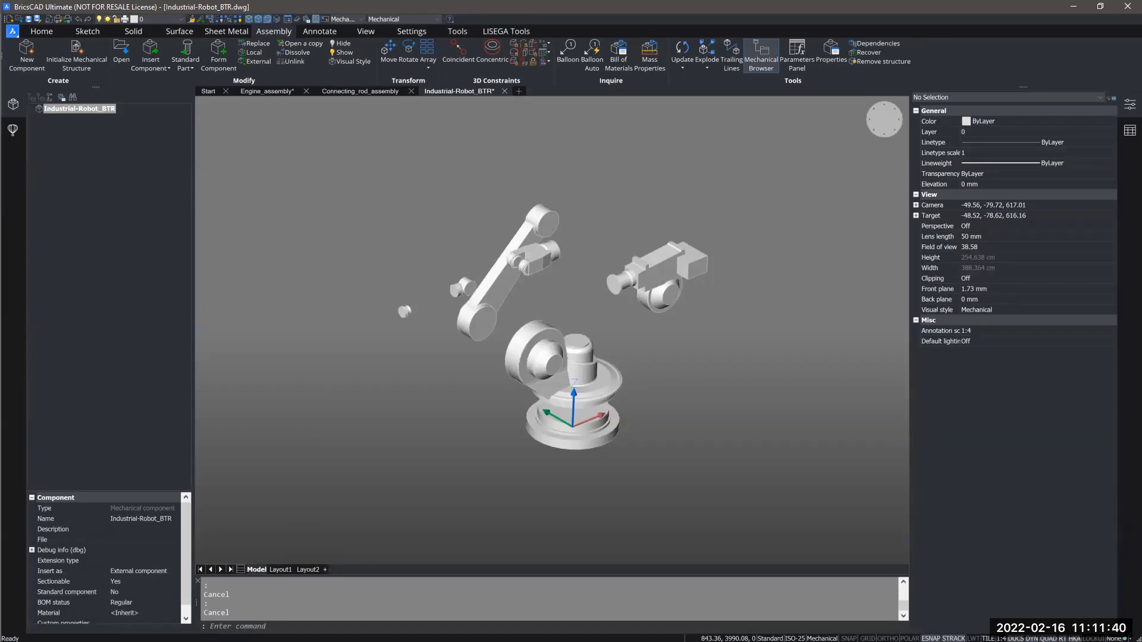
middle_click_drag(626, 539, 594, 487, "shift")
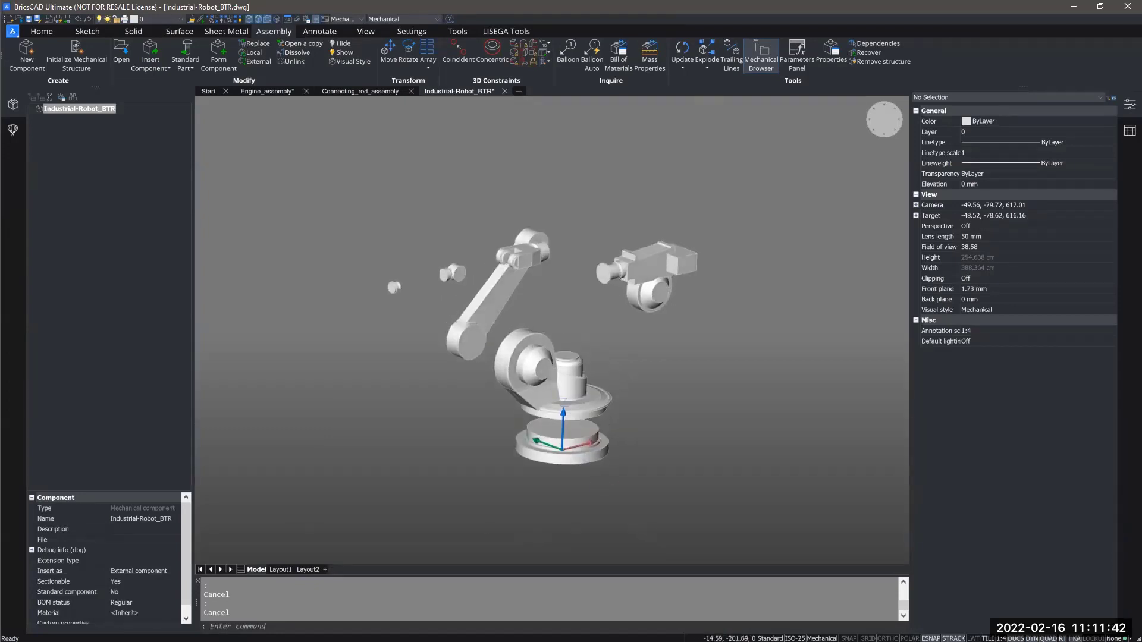
Try to set the color of the robot's round bottom base solid to index color 250
left_click(586, 461)
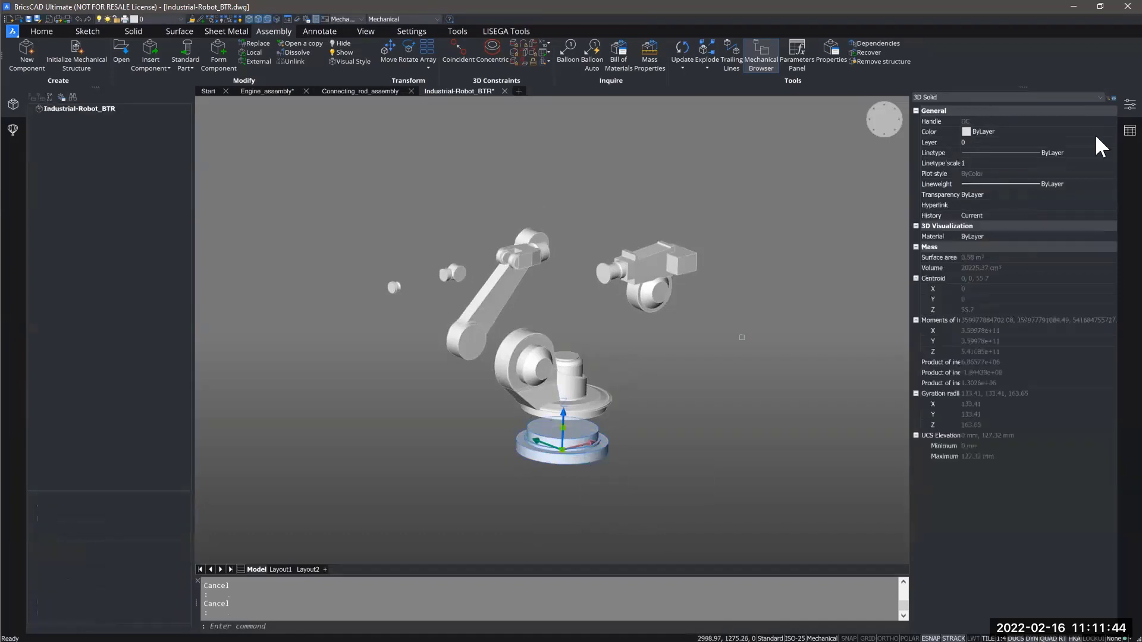
left_click(1013, 127)
left_click(1004, 131)
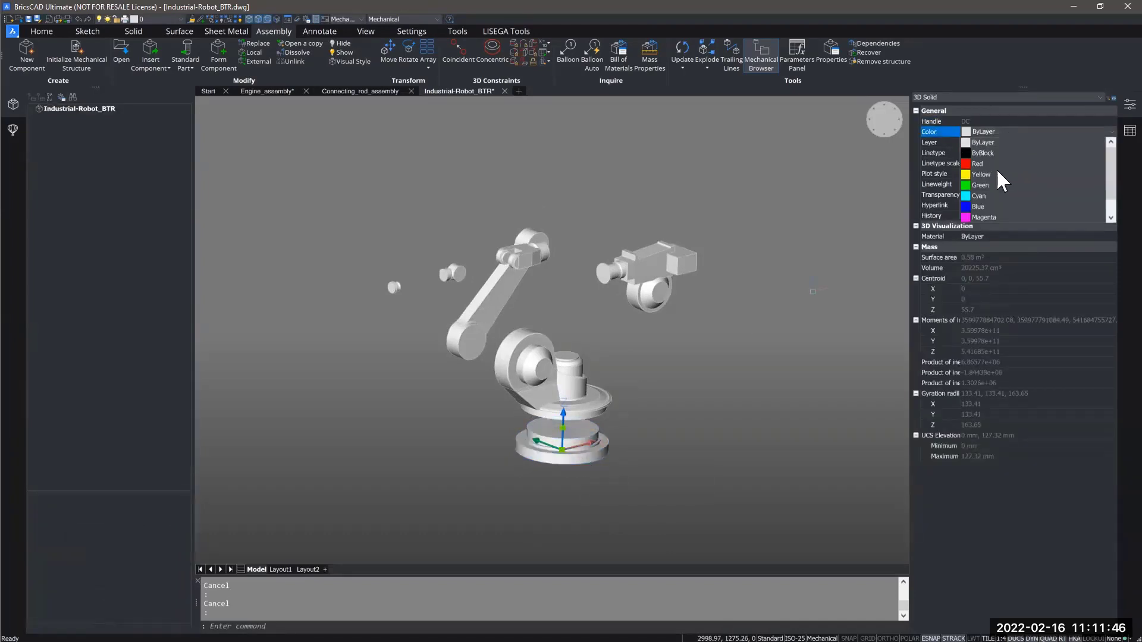
left_click(986, 149)
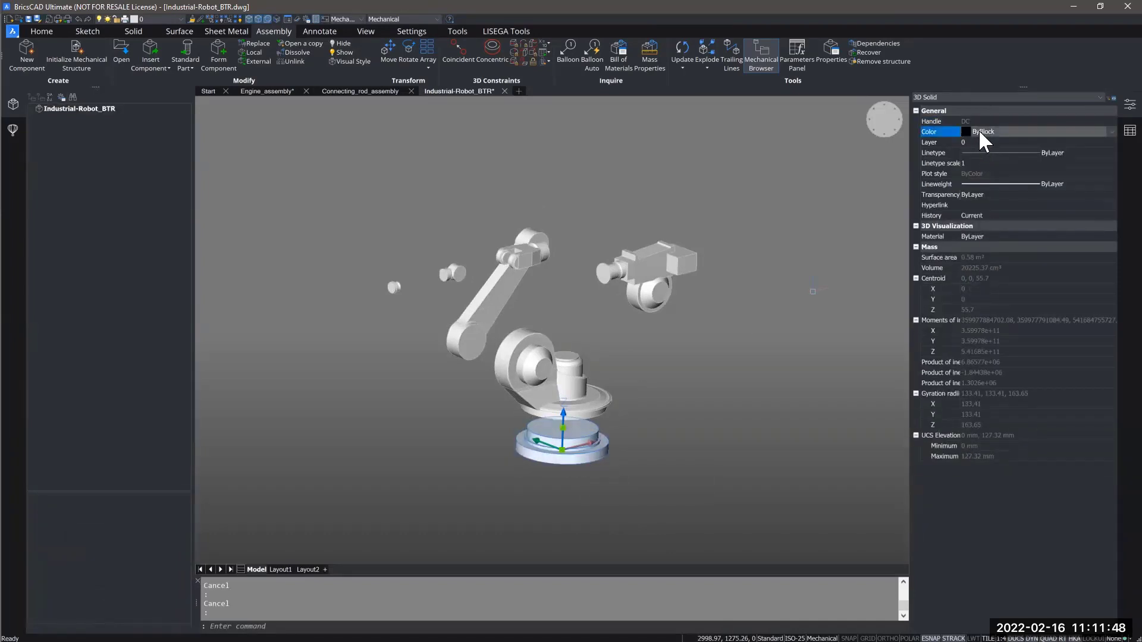
left_click(979, 130)
left_click(983, 217)
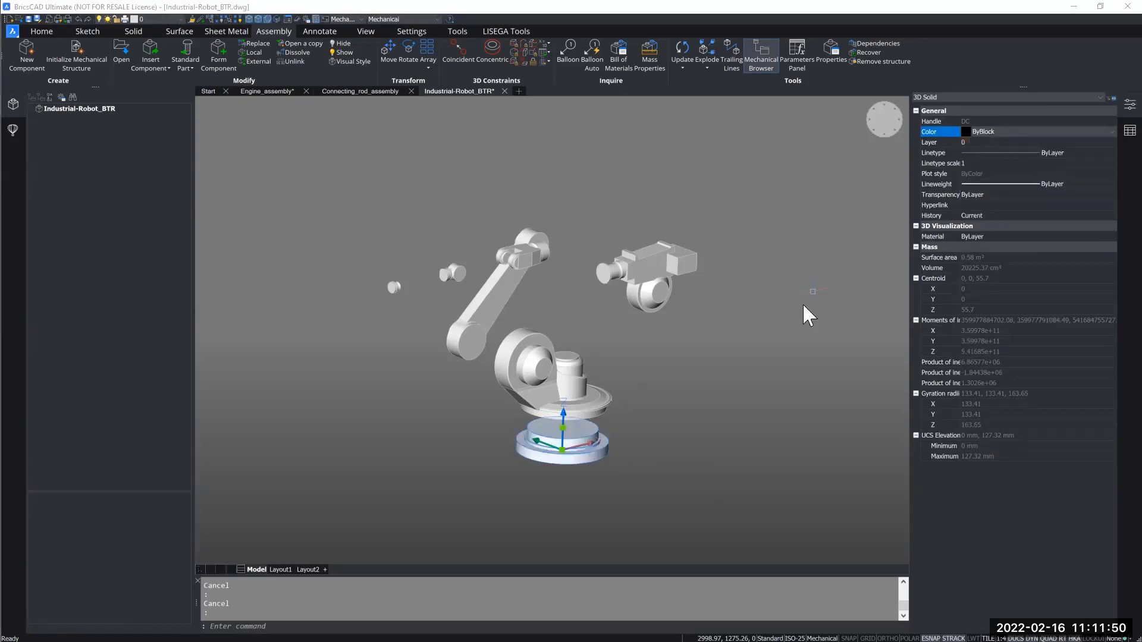
left_click(783, 215)
left_click(1059, 260)
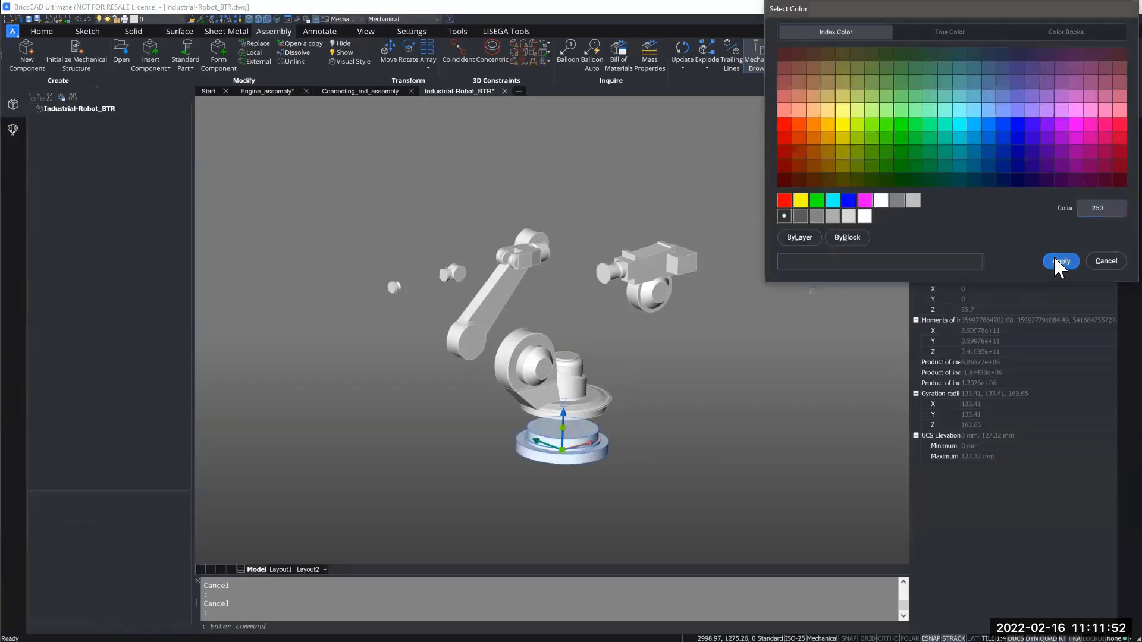
key("Escape")
Set the color of the rotating shoulder solid above the base to Magenta
middle_click_drag(673, 420, 584, 386, "shift")
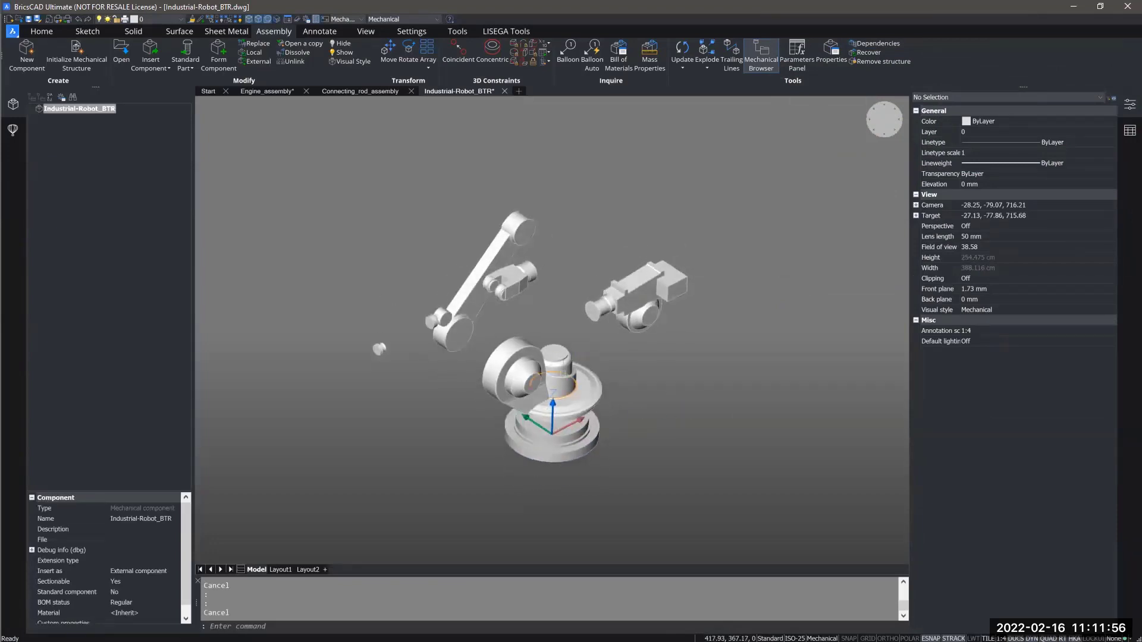
scroll(559, 374, "up", 2)
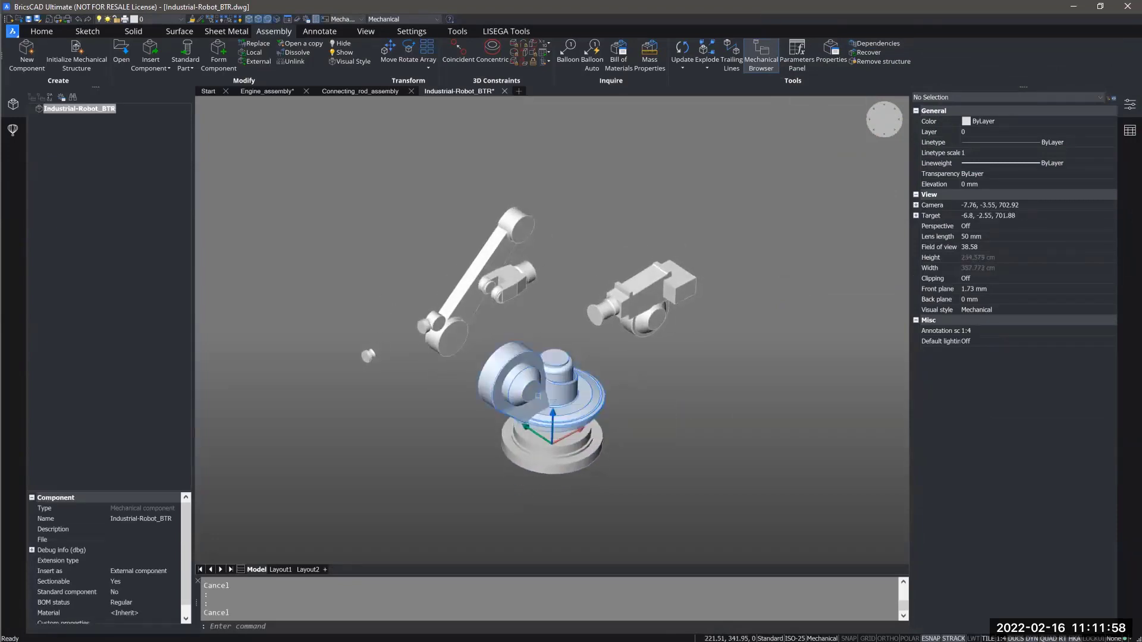
left_click(529, 419)
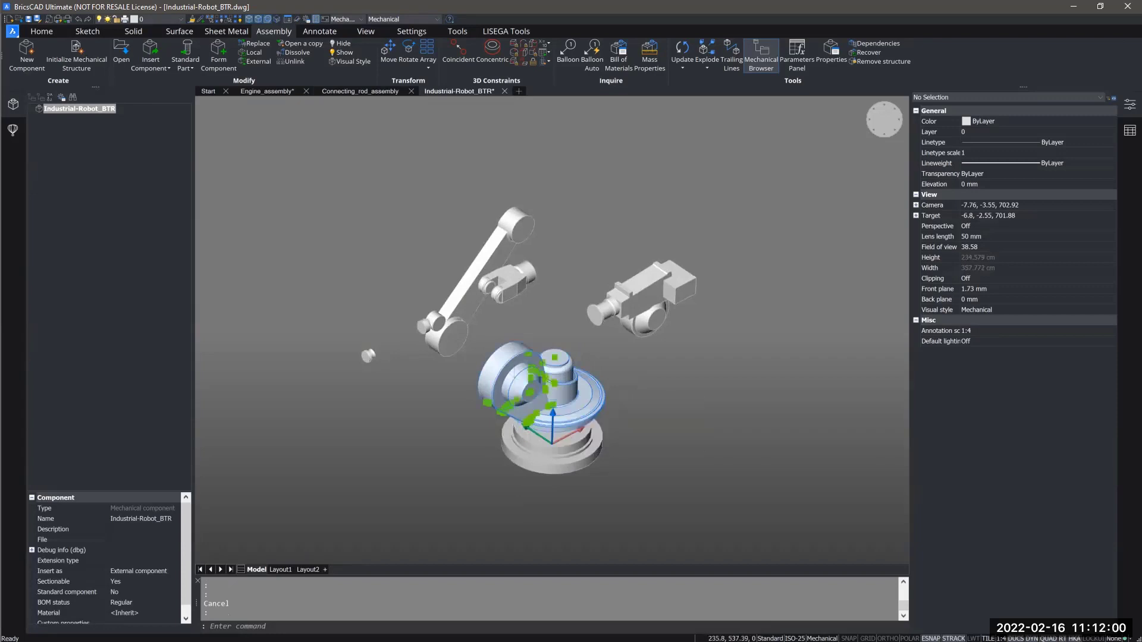
left_click(987, 131)
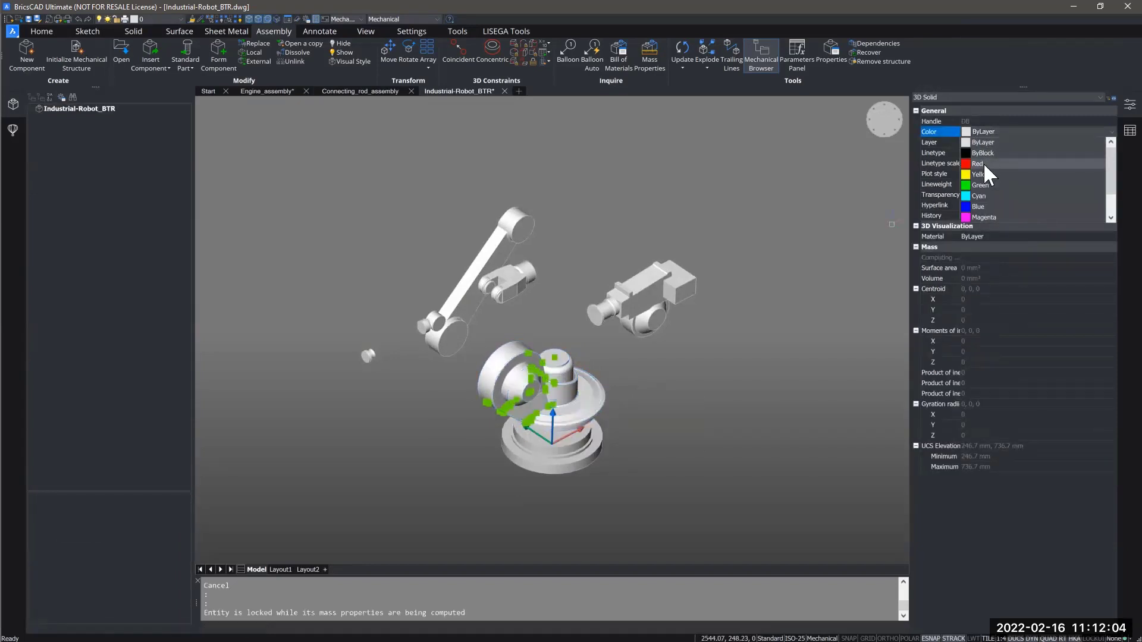
left_click(984, 217)
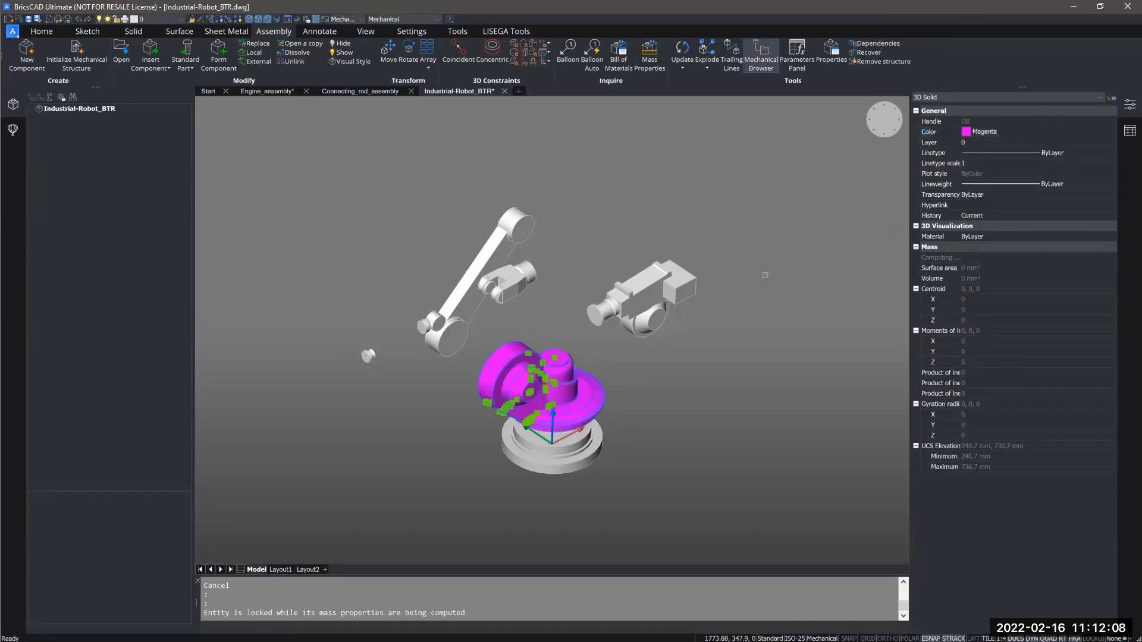
key("Escape")
key("Escape")
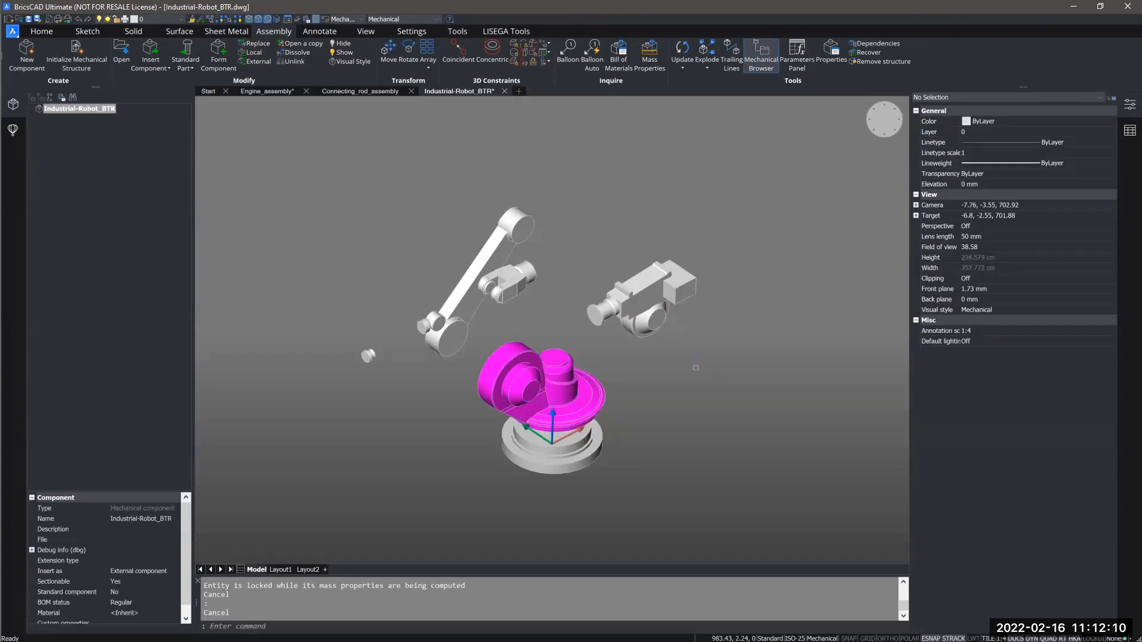
Set the color of the long lower arm solid to Blue
left_click(467, 321)
left_click(983, 132)
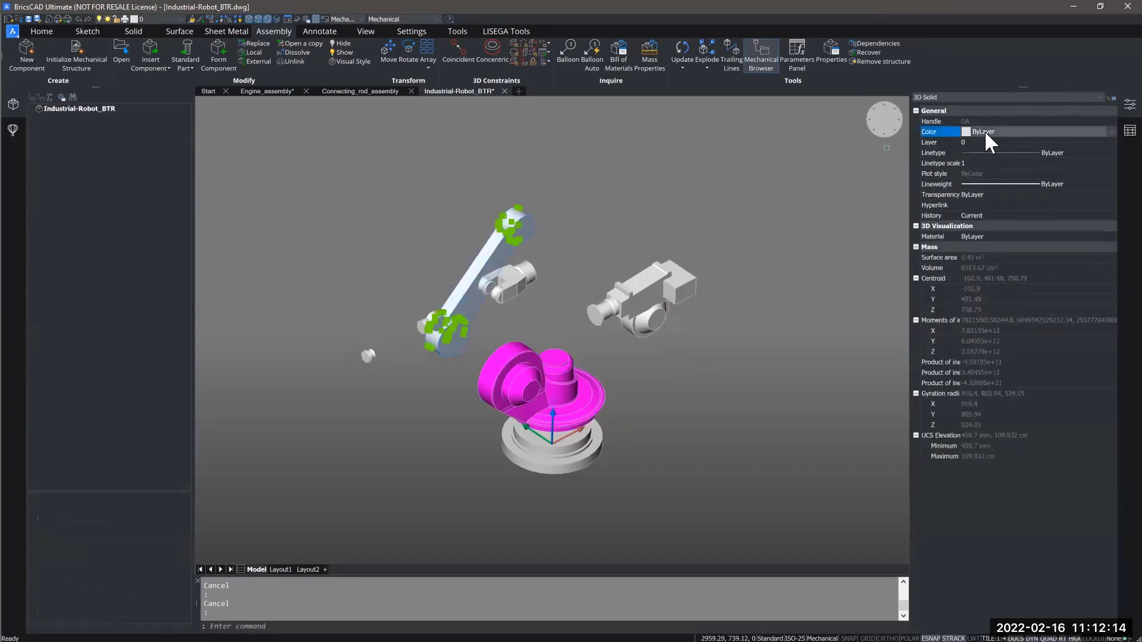
left_click(983, 131)
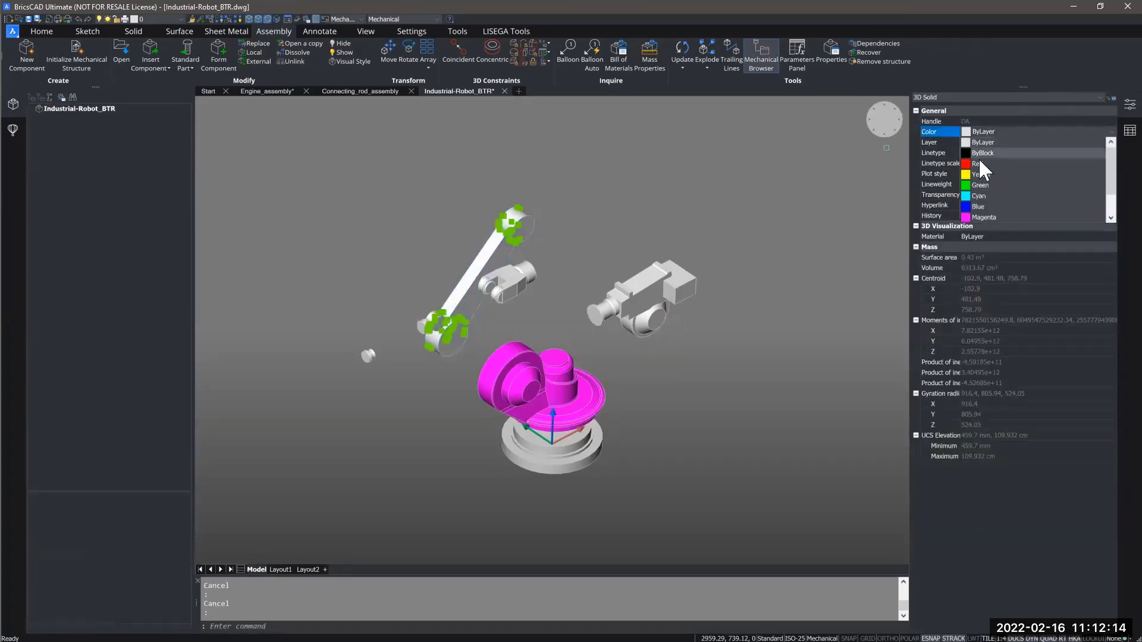
left_click(979, 203)
key("Escape")
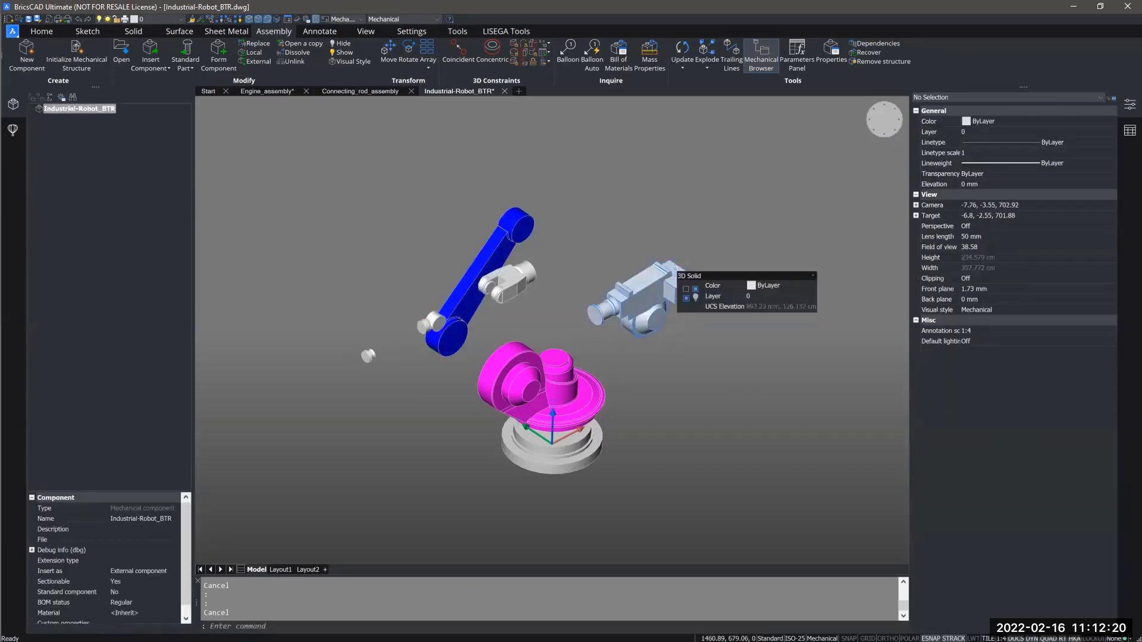
Set the color of the upper arm housing solid to Green
left_click(674, 269)
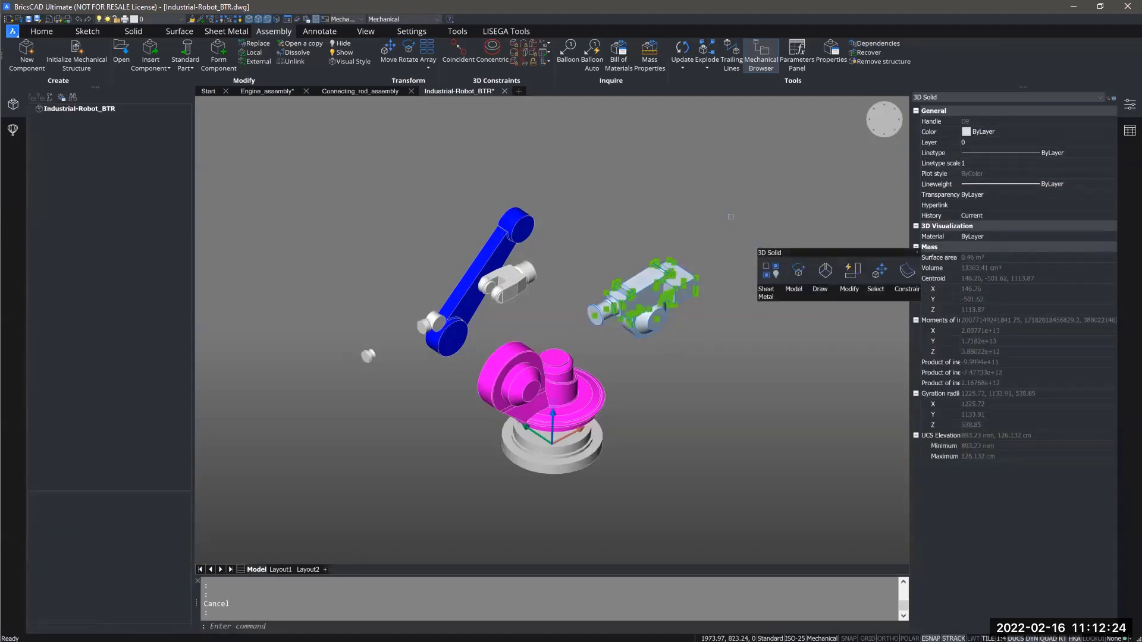
key("Escape")
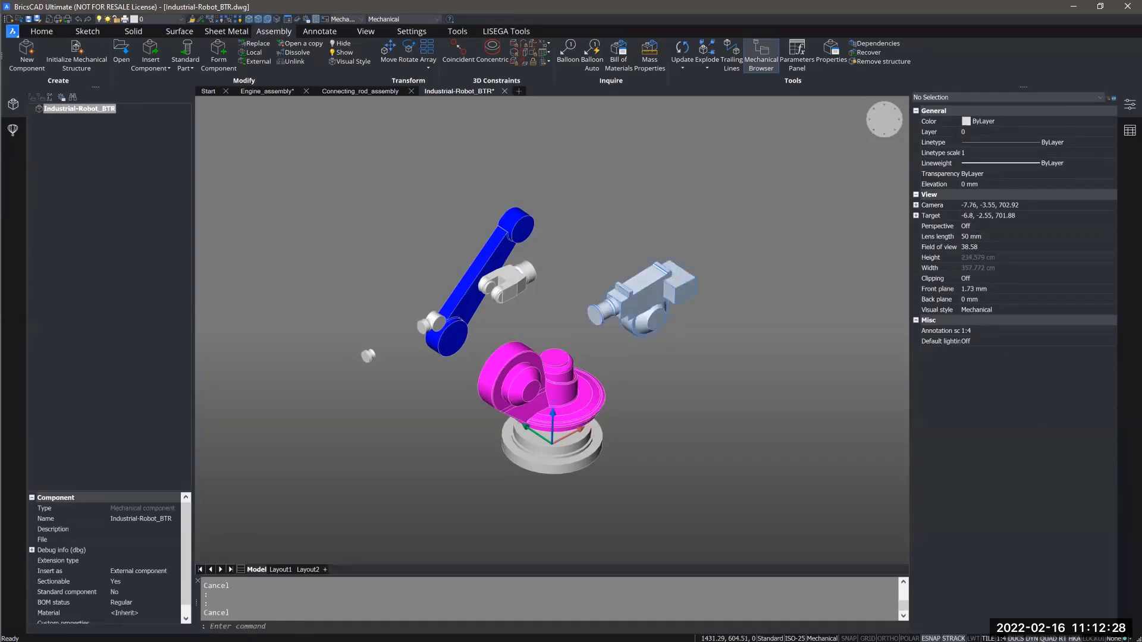
left_click(687, 270)
mouse_move(758, 274)
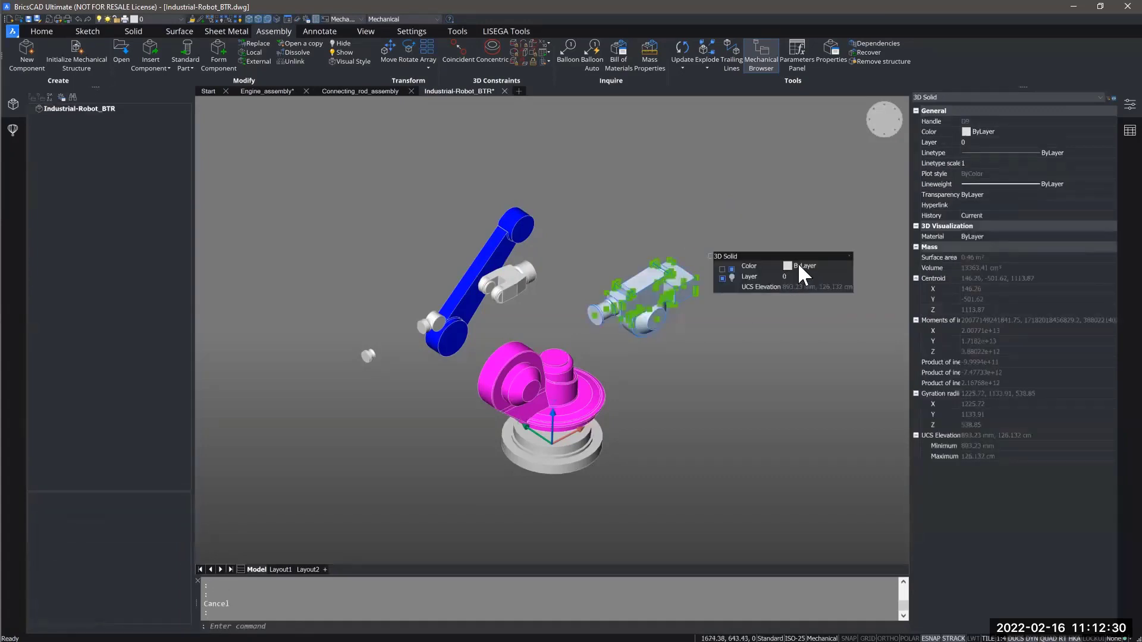
left_click(812, 265)
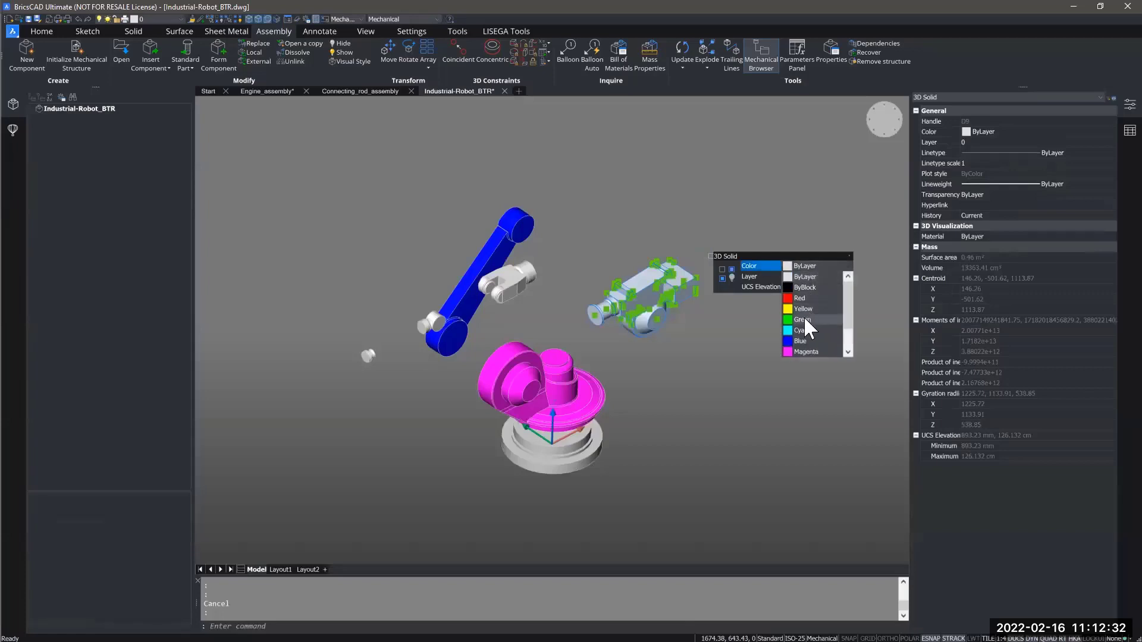
left_click(802, 319)
key("Escape")
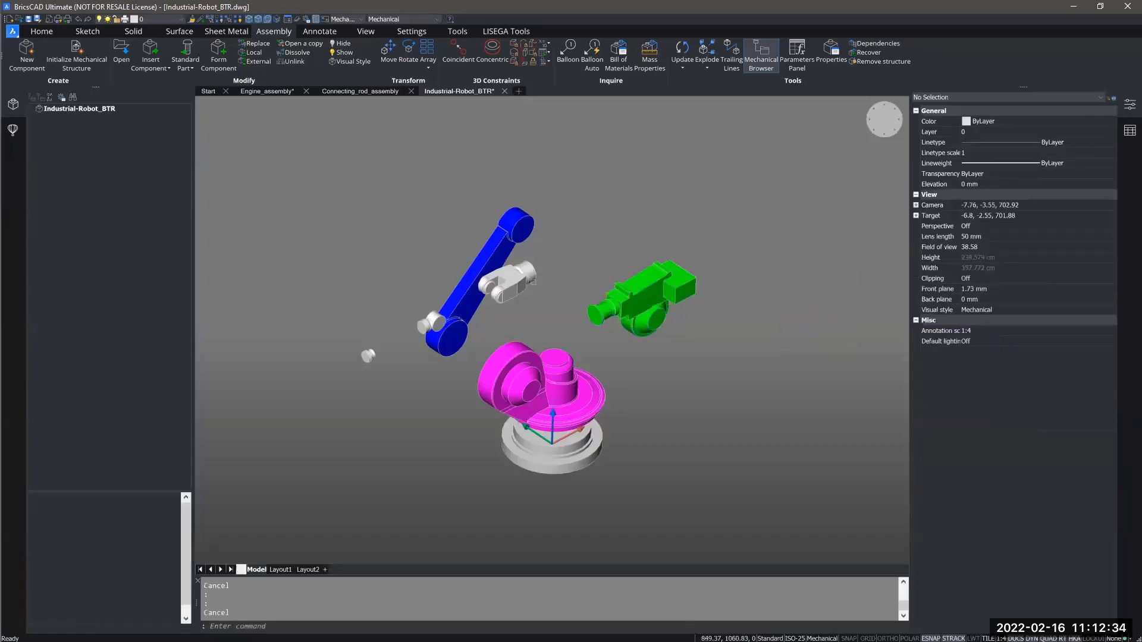
Set the color of the forked forearm solid to Yellow
mouse_move(506, 273)
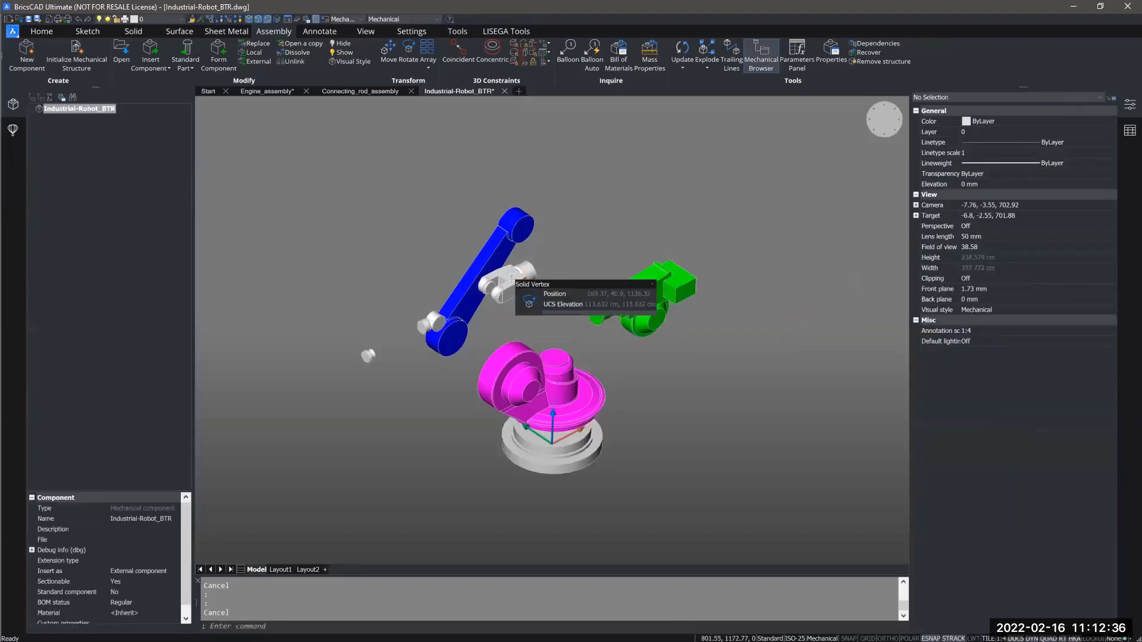
left_click(505, 275)
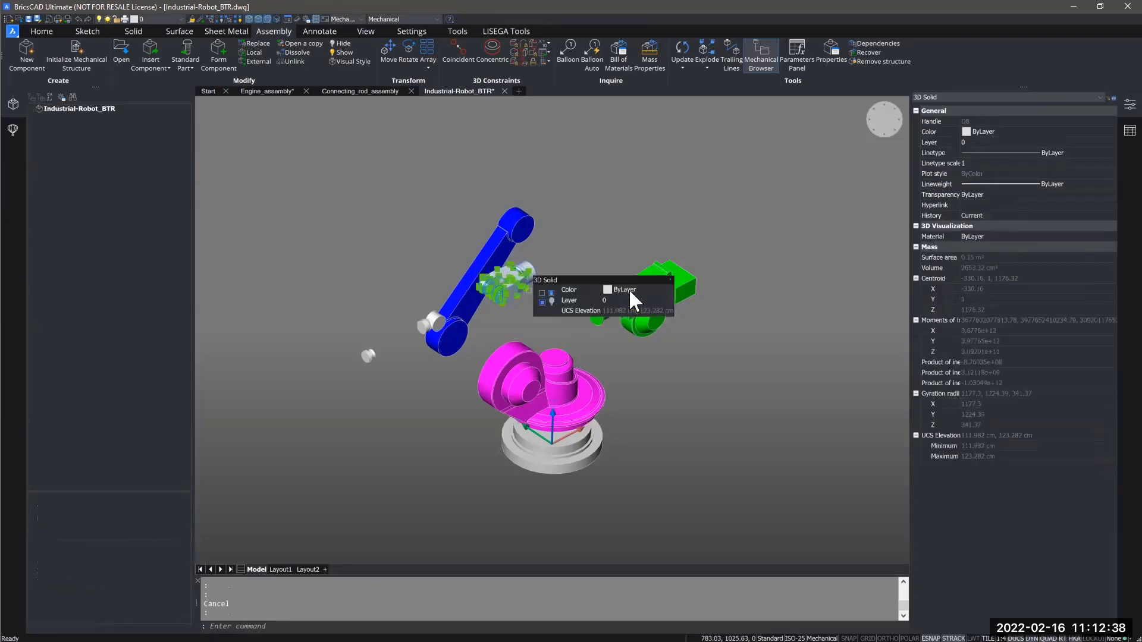
left_click(630, 288)
left_click(619, 327)
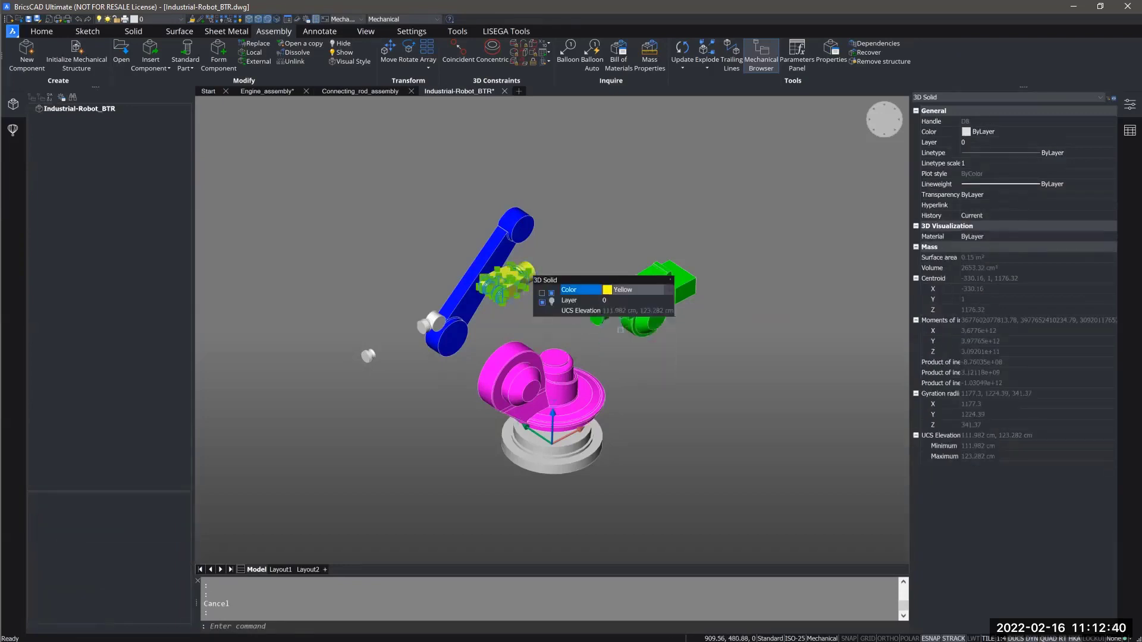
key("Escape")
Set the color of the wrist pivot solid to Cyan
left_click(433, 321)
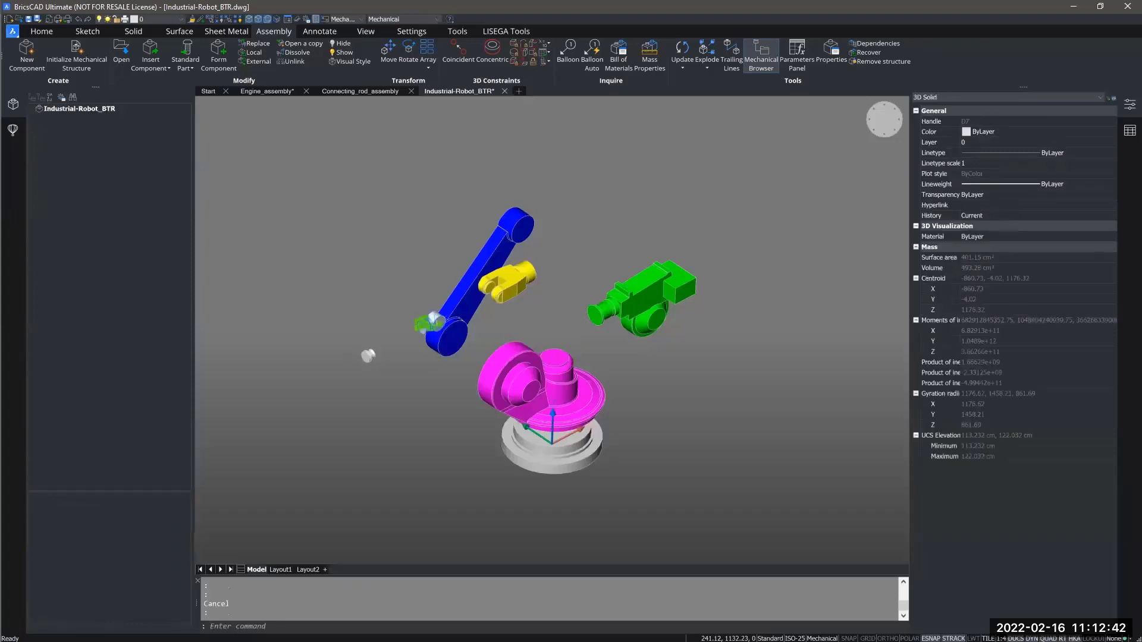
left_click(554, 336)
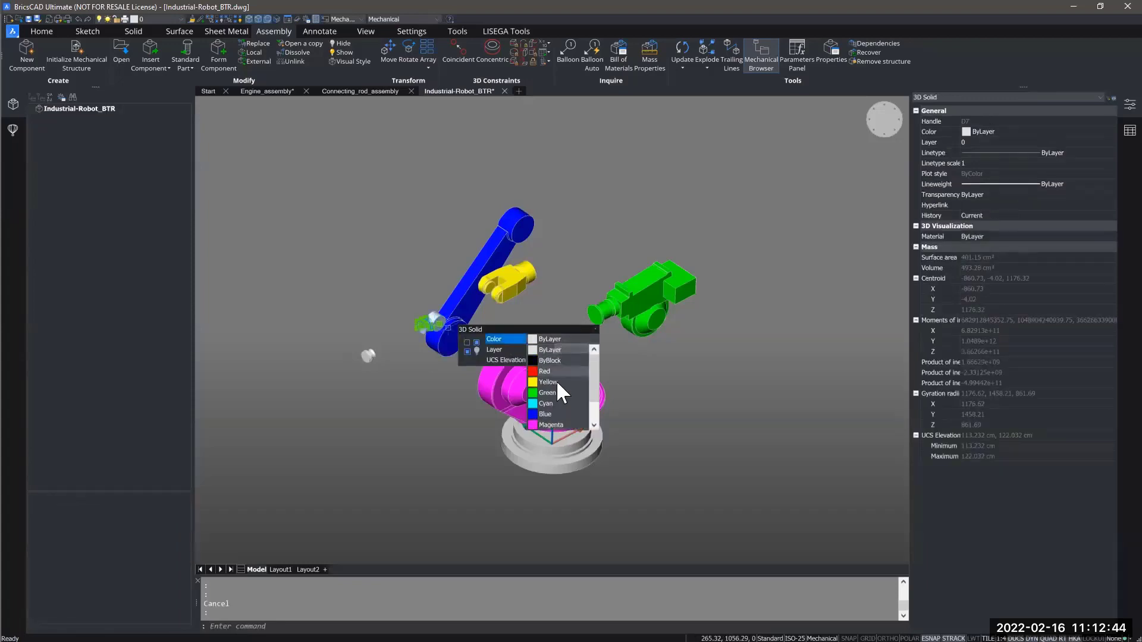
left_click(554, 399)
key("Escape")
Set the color of the small end flange solid to Red
left_click_drag(377, 362, 338, 326)
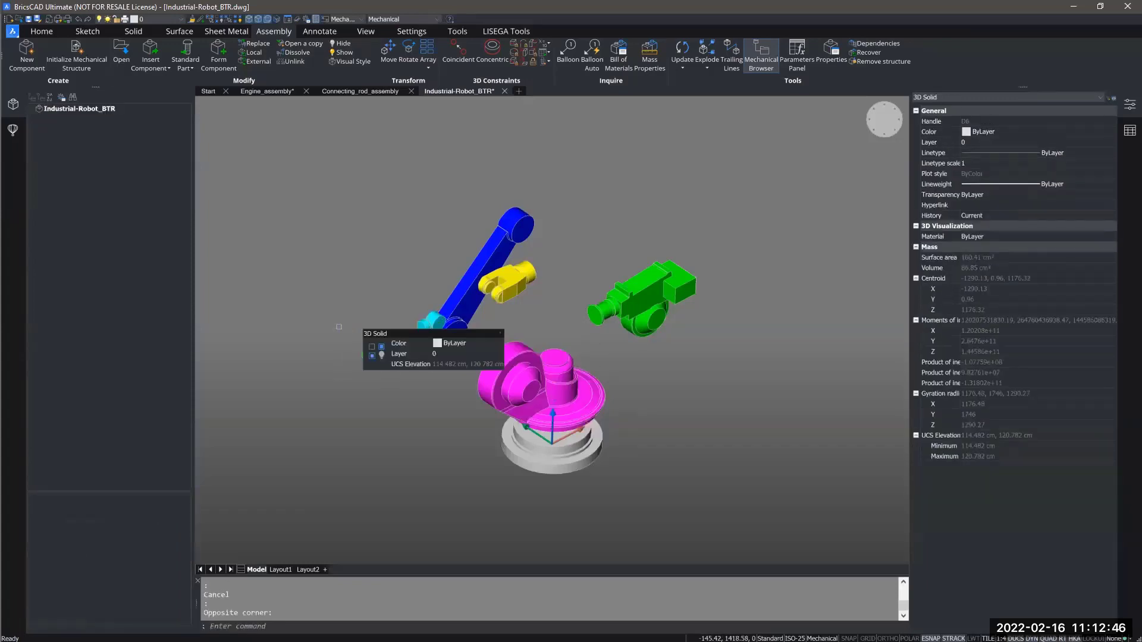
left_click(463, 342)
left_click(458, 373)
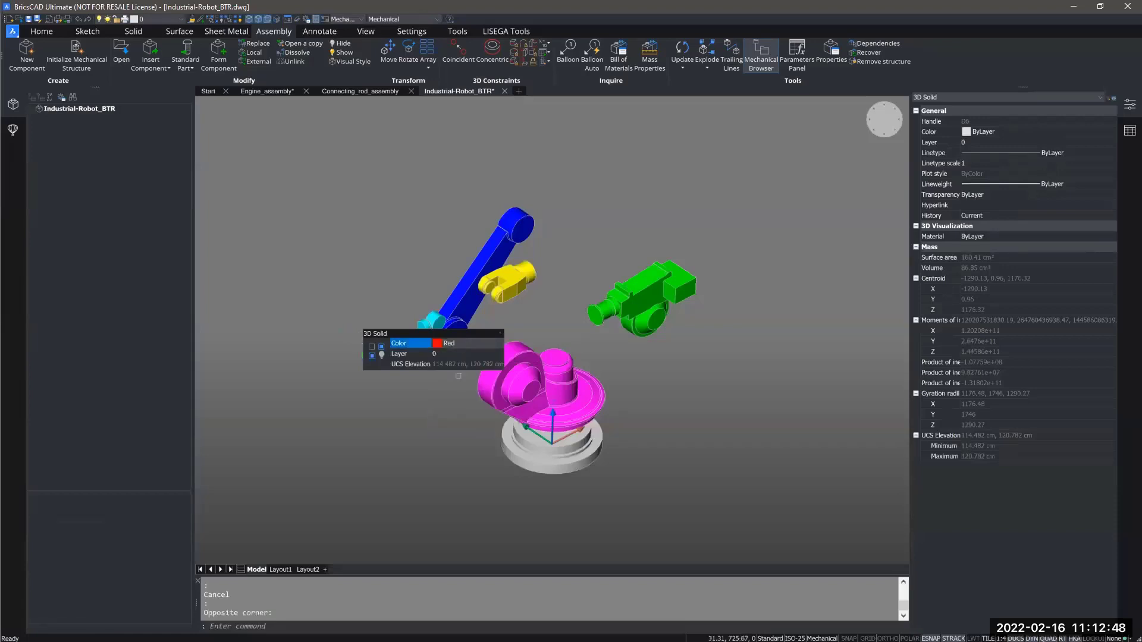
key("Escape")
Use BMFORM on the gray base solid to define an external mechanical component with base point 0,0,0
mouse_move(469, 444)
middle_mouse_down()
mouse_move(516, 374)
mouse_move(576, 330)
mouse_move(537, 397)
mouse_move(486, 433)
middle_mouse_up()
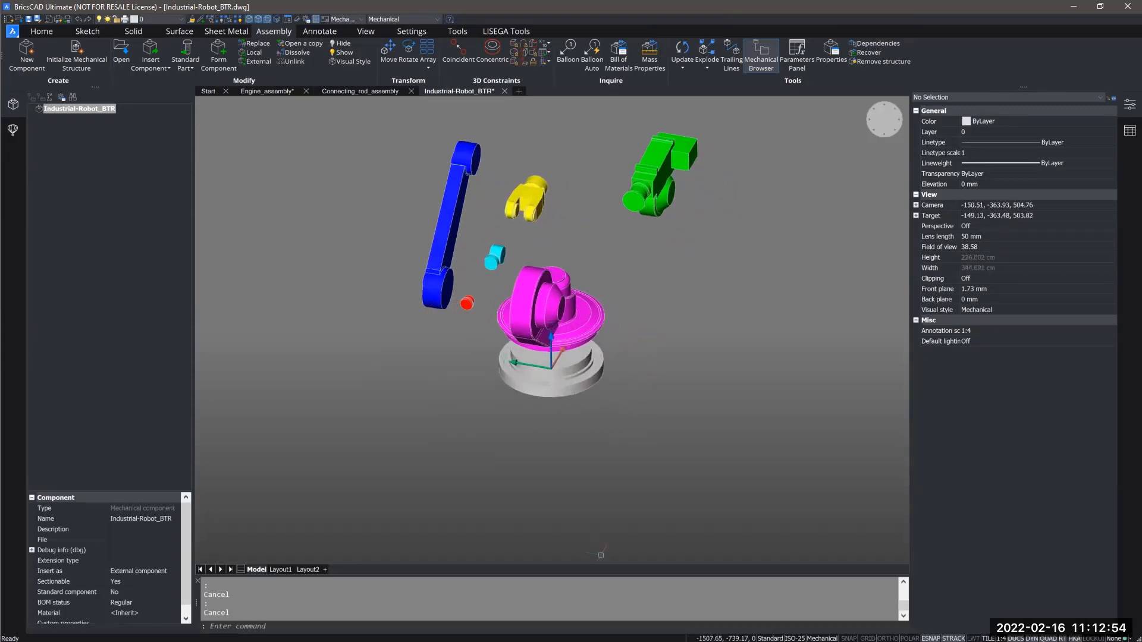
middle_click_drag(599, 469, 598, 441, "shift")
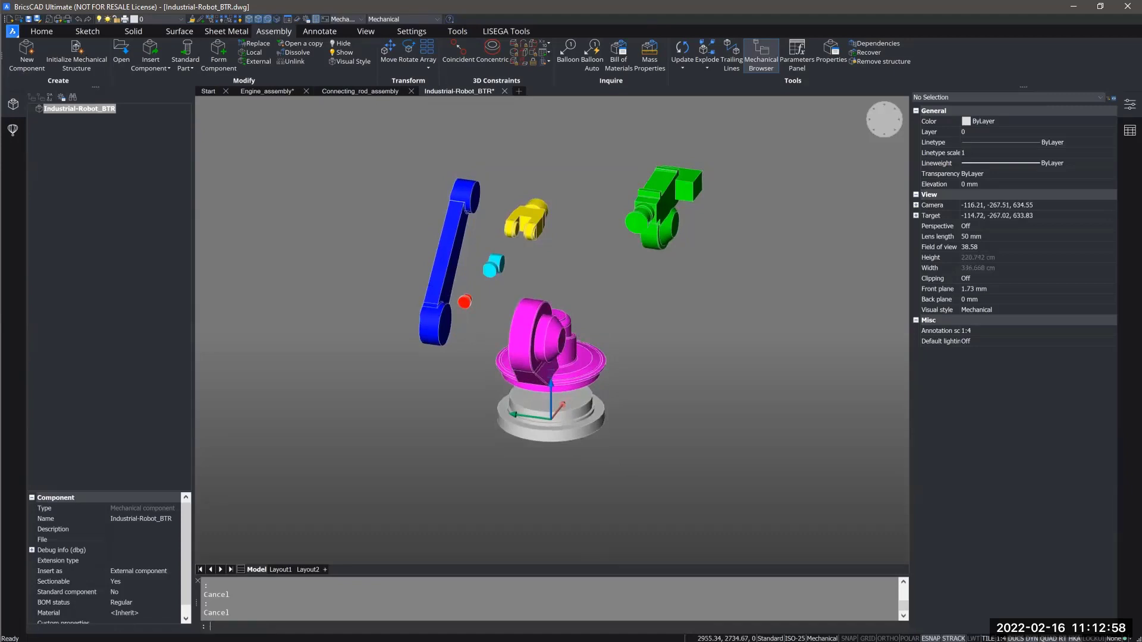
type("BMFORM")
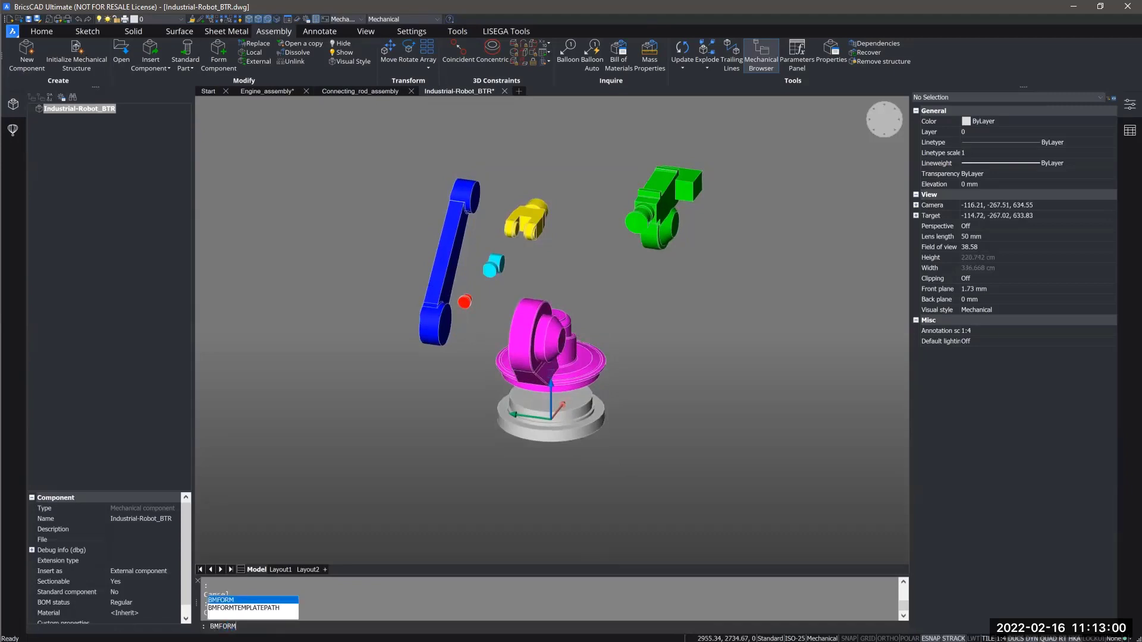
key("Return")
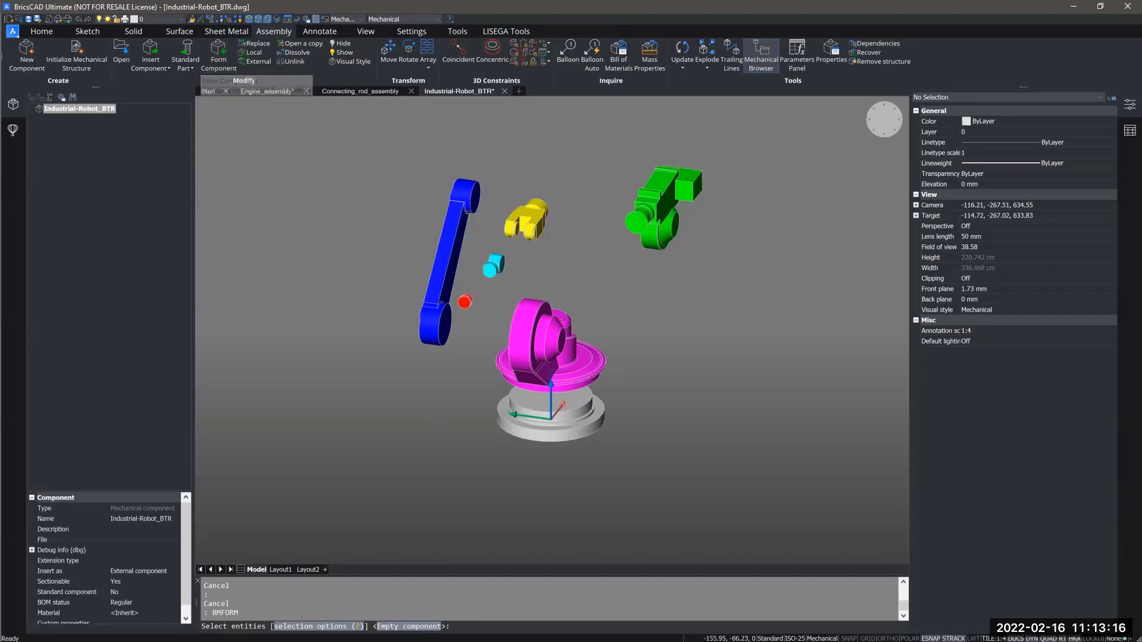
left_click(538, 430)
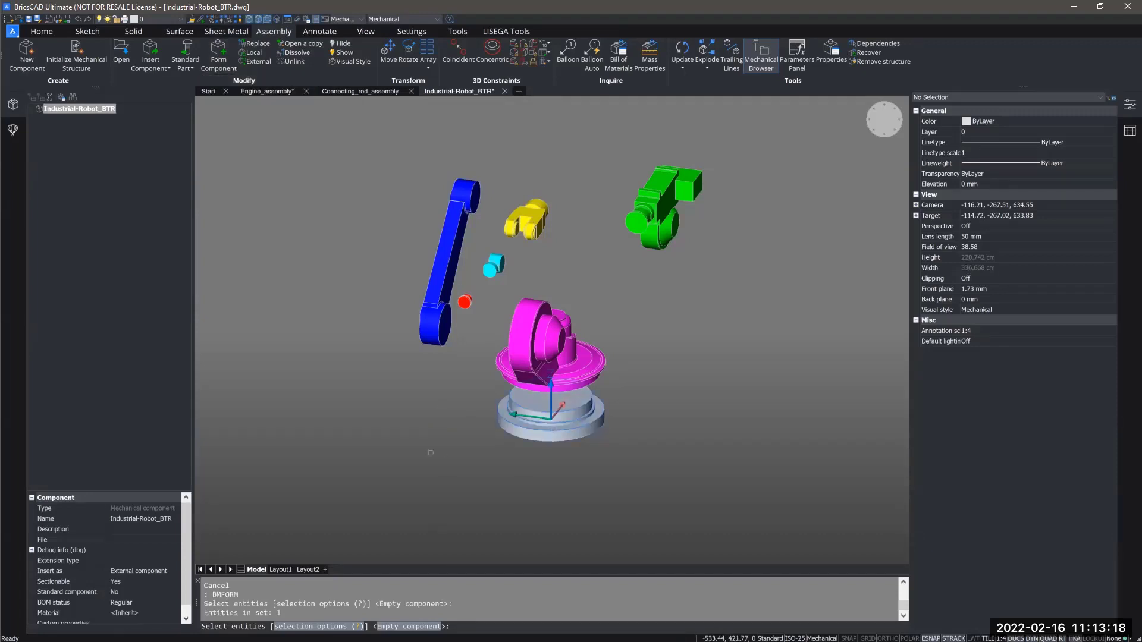
key("Return")
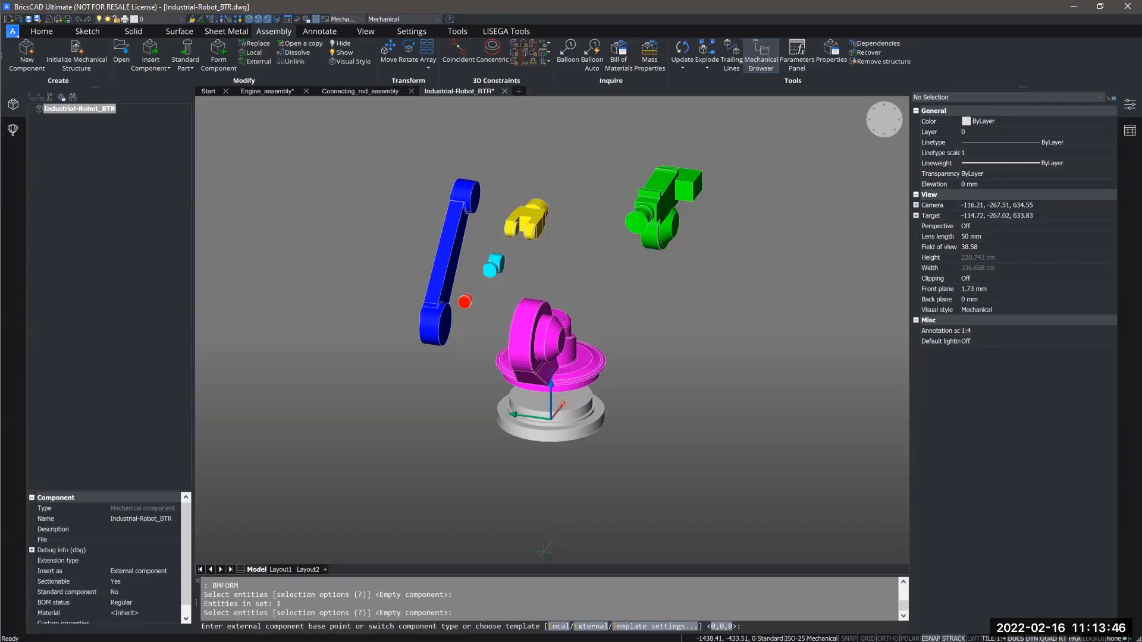
key("Return")
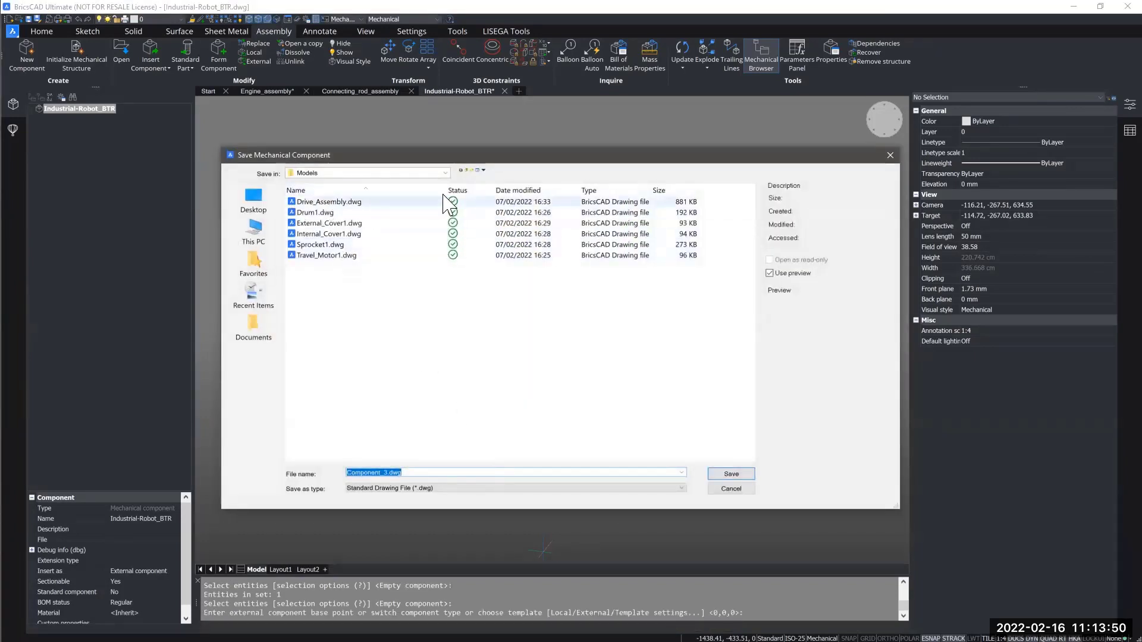
Save the external component as Base in the 6_Assembly inverse kinematics folder of Models_Dataset
left_click(254, 198)
double_click(331, 288)
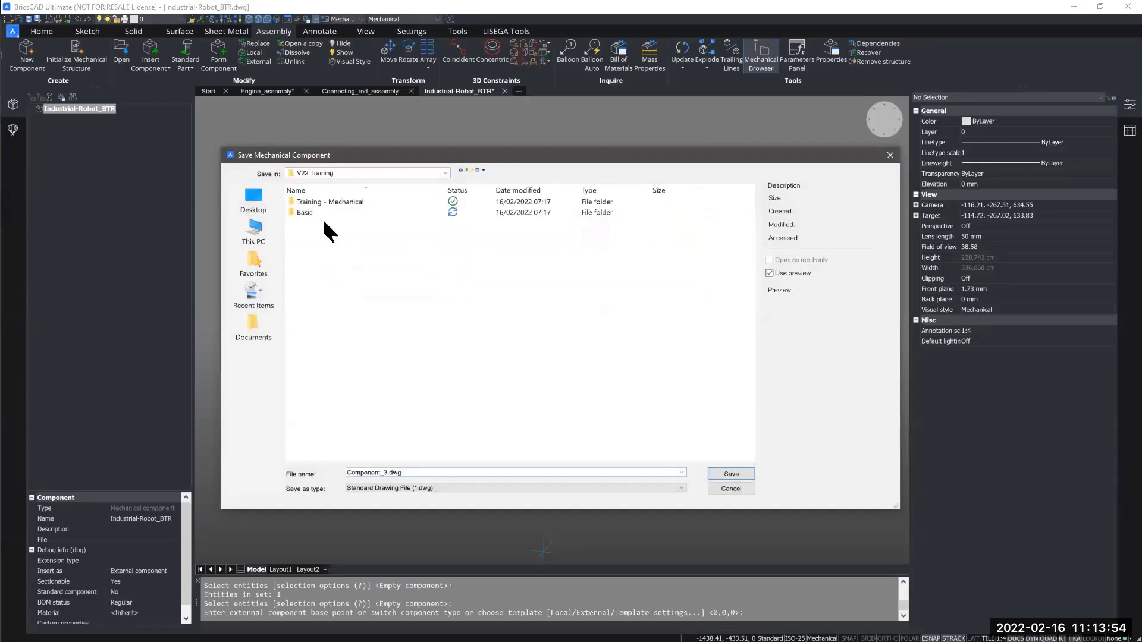
left_click(323, 214)
double_click(322, 213)
double_click(337, 206)
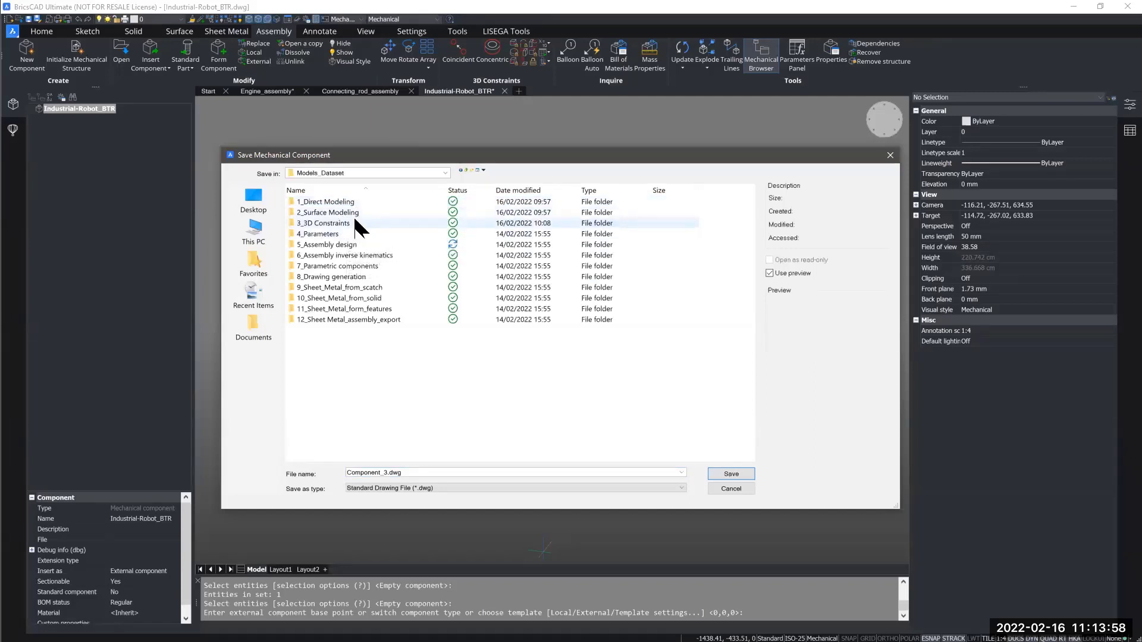
double_click(352, 255)
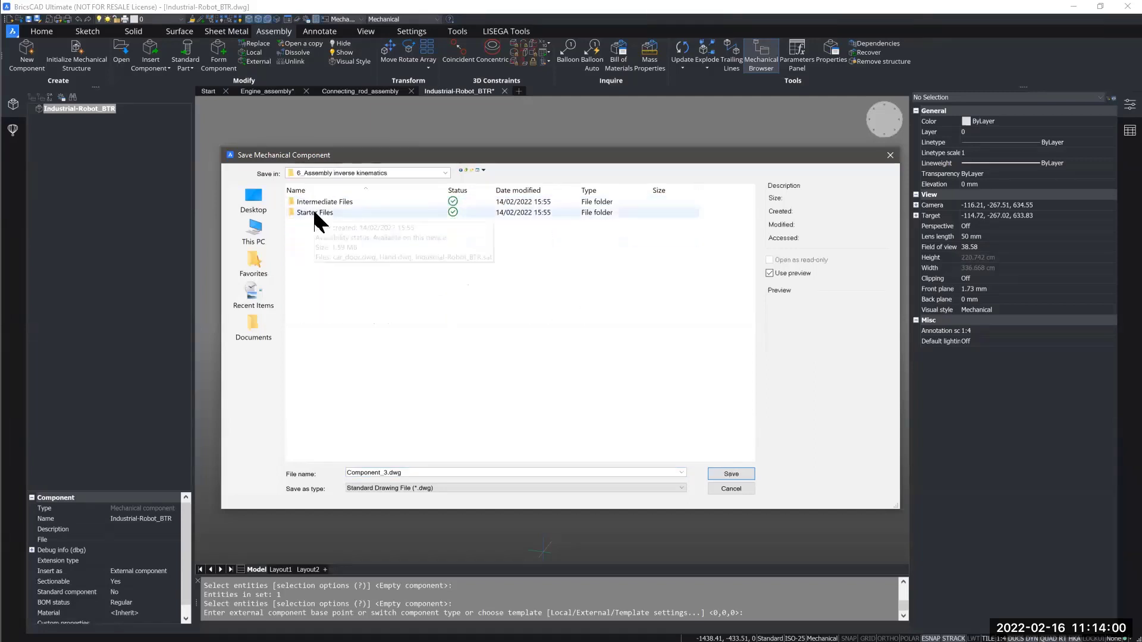
left_click(463, 474)
type("Base")
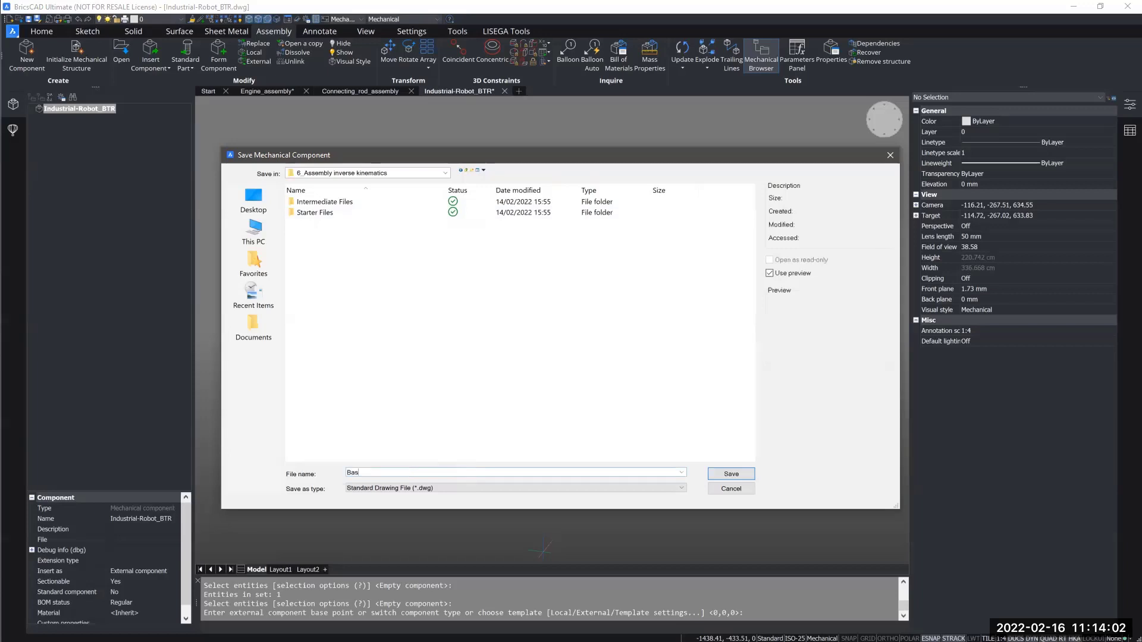
left_click(731, 475)
Form the magenta rotating solid into a local mechanical component named Platform with base point 0,0,0
middle_click_drag(670, 395, 646, 390)
type("BMFORM")
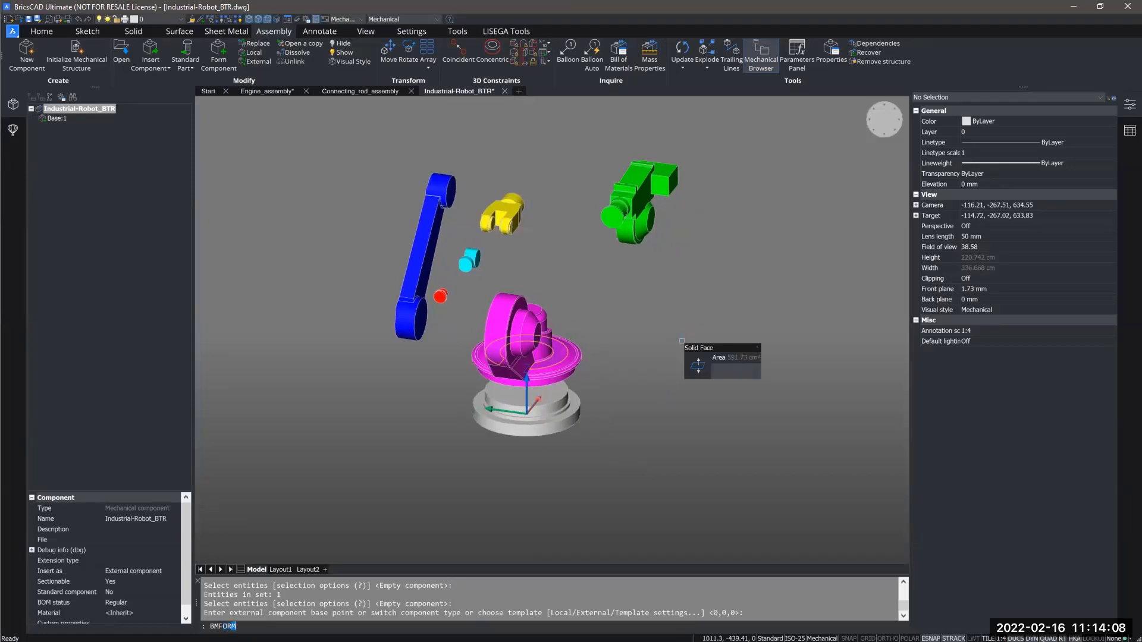
key("Return")
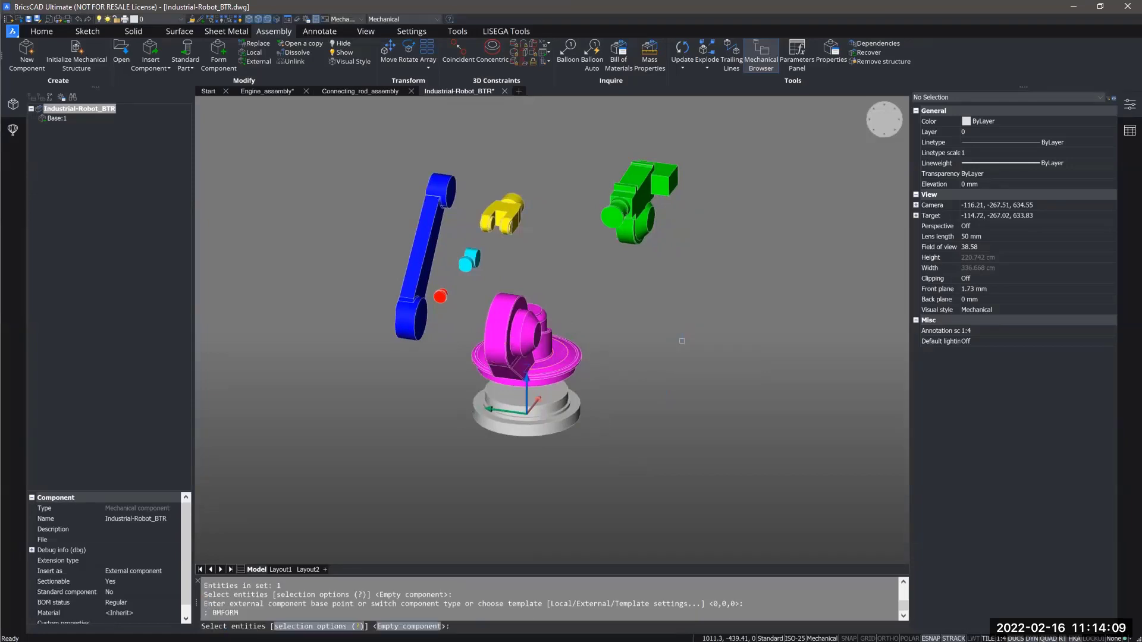
left_click(555, 367)
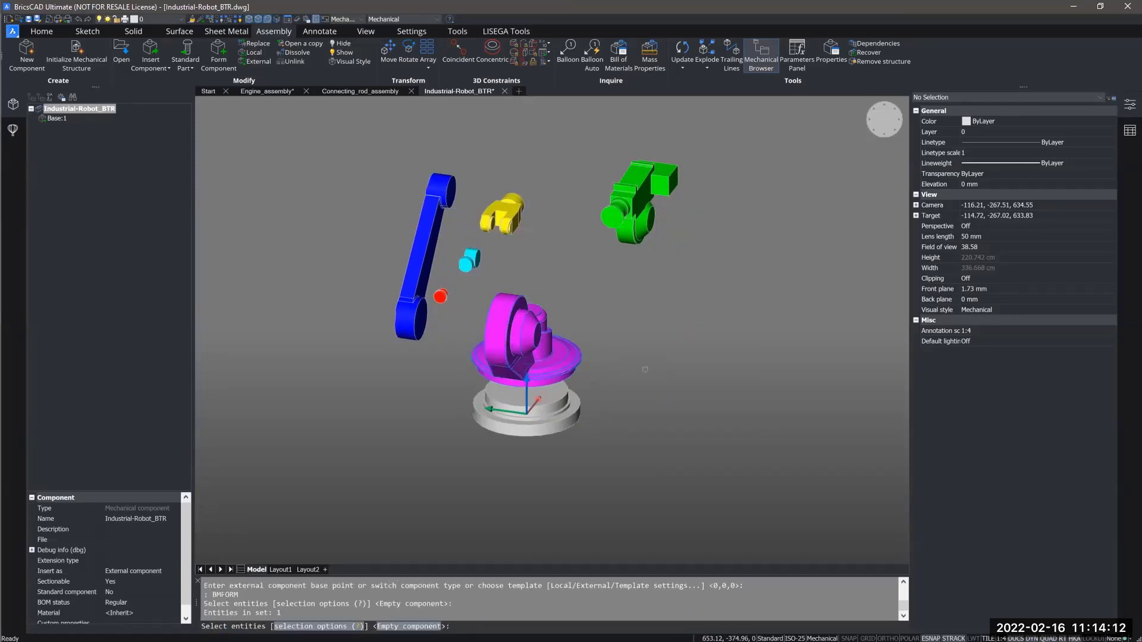
key("Return")
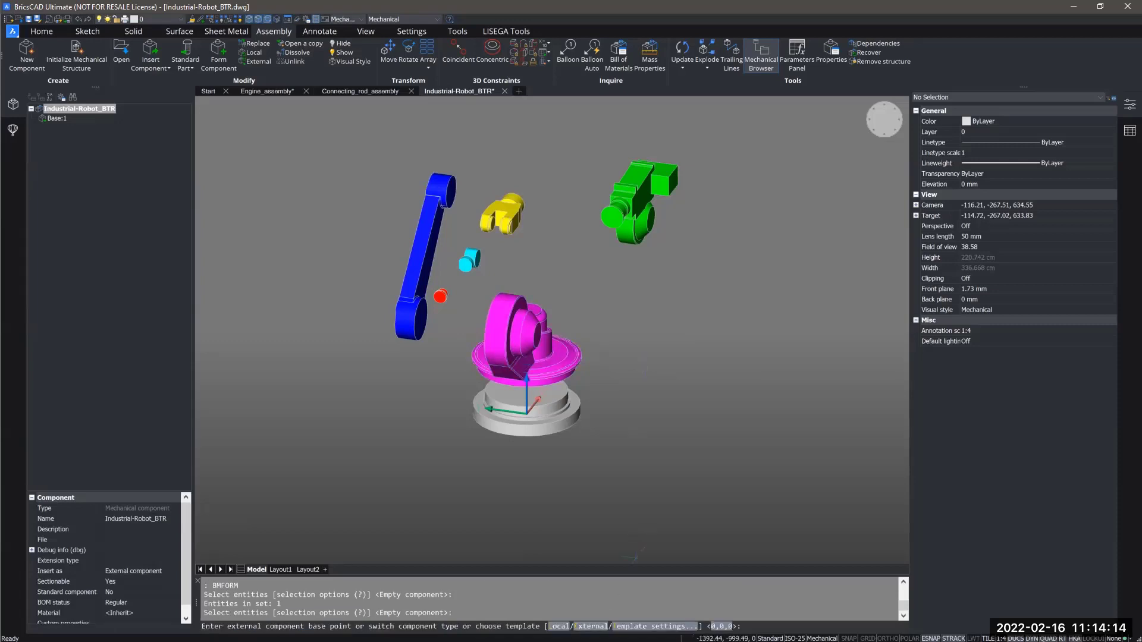
type("L")
key("Return")
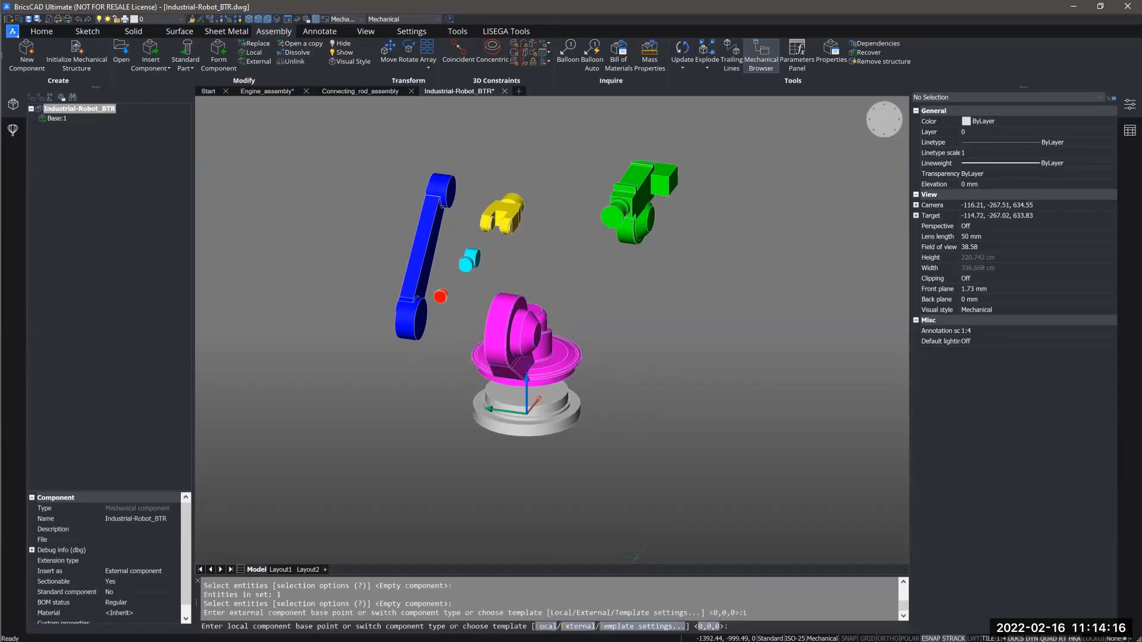
key("Return")
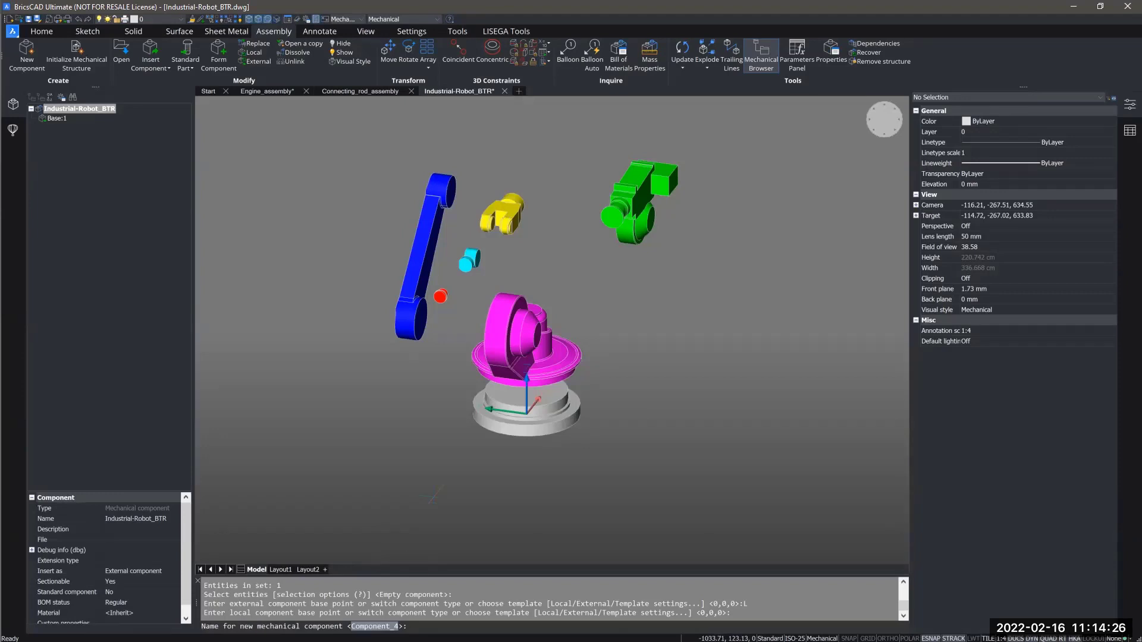
type("Platform")
key("Return")
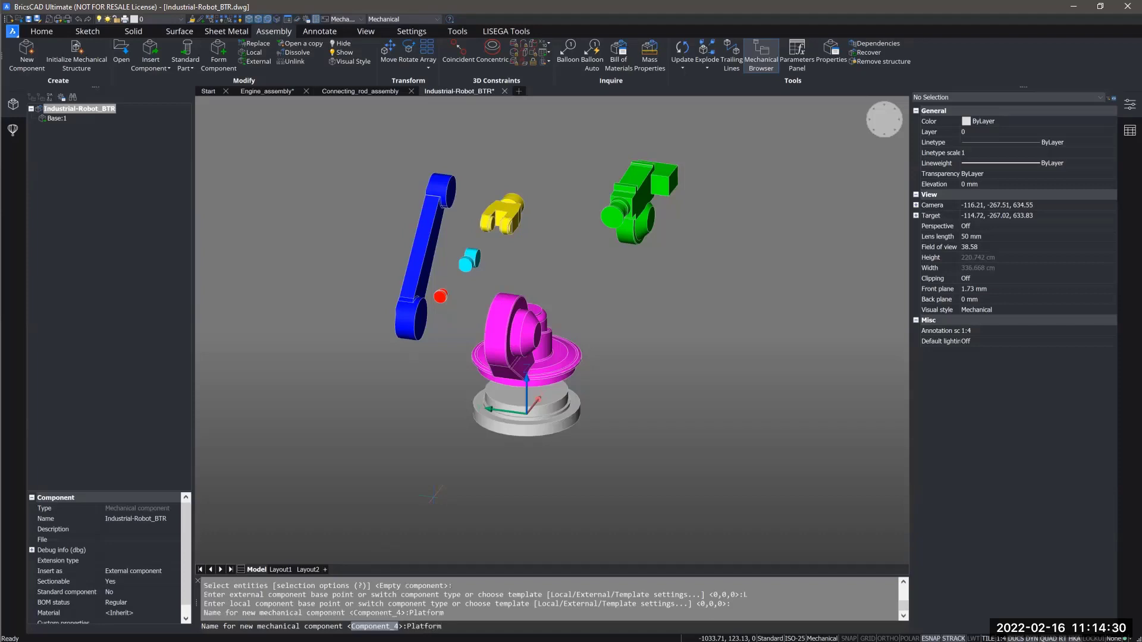
Form the long blue link solid into a local mechanical component named Shoulder with base point 0,0,0
key("Return")
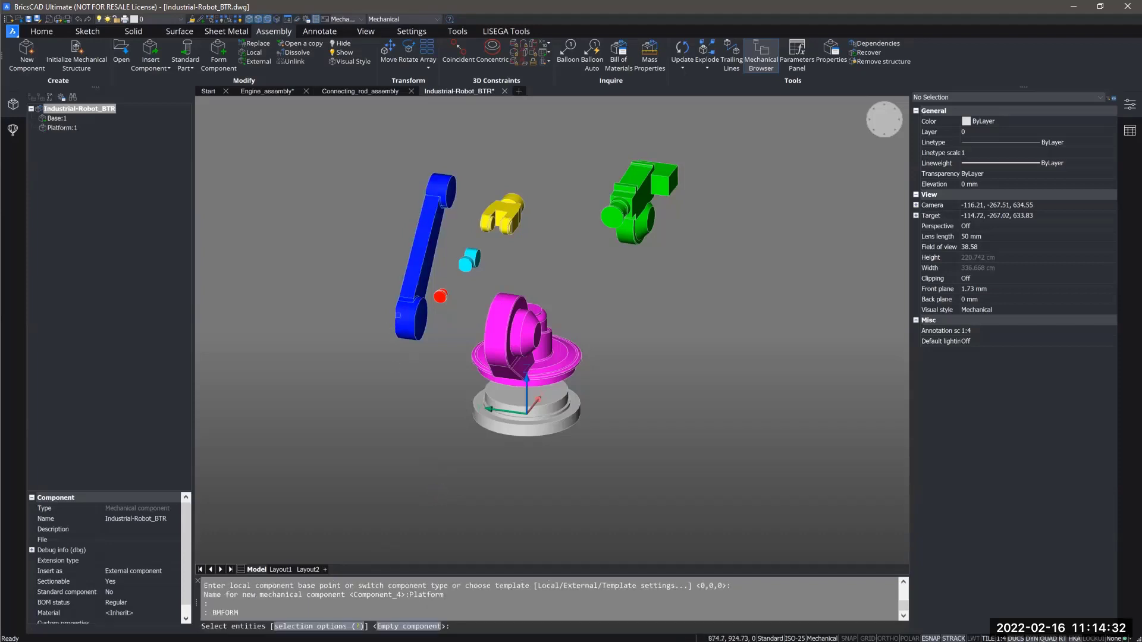
left_click(401, 316)
key("Return")
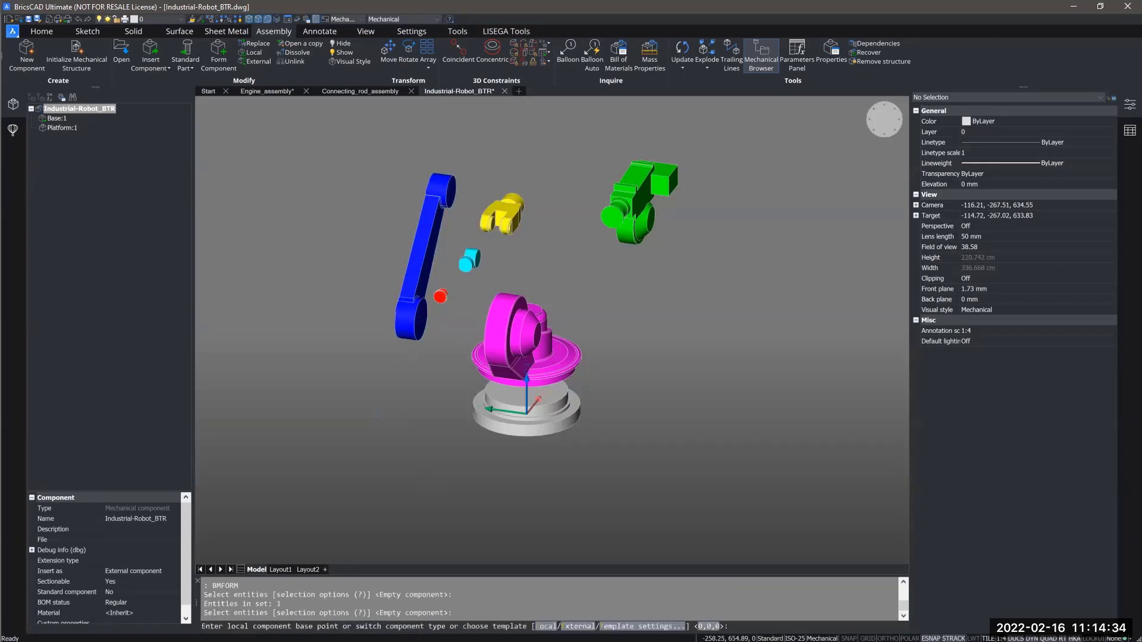
type("l")
key("Return")
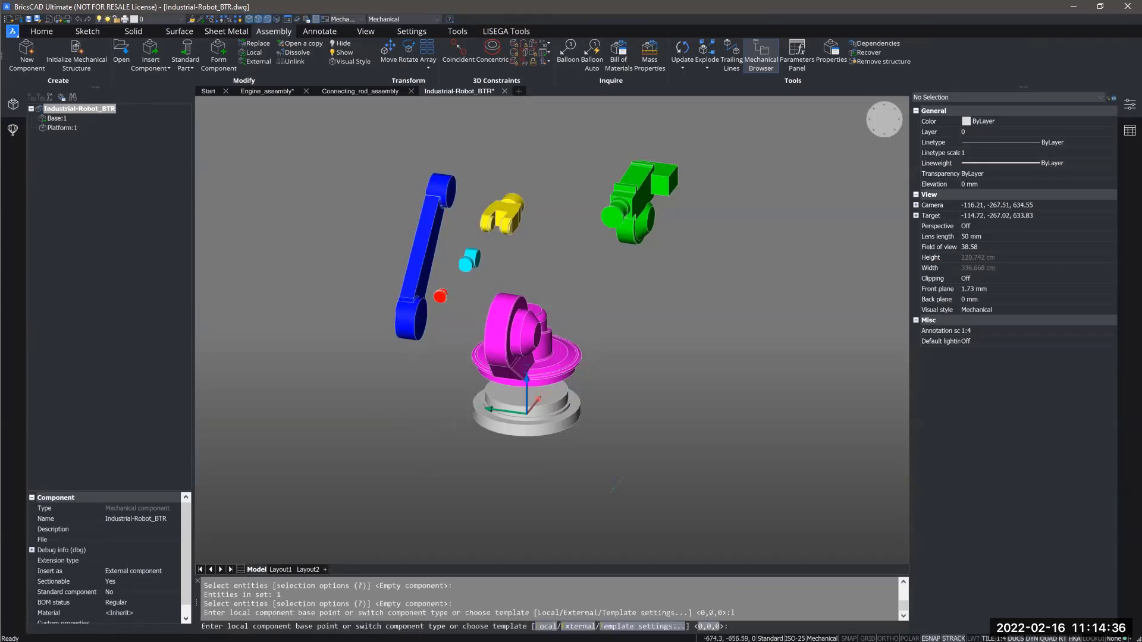
key("Return")
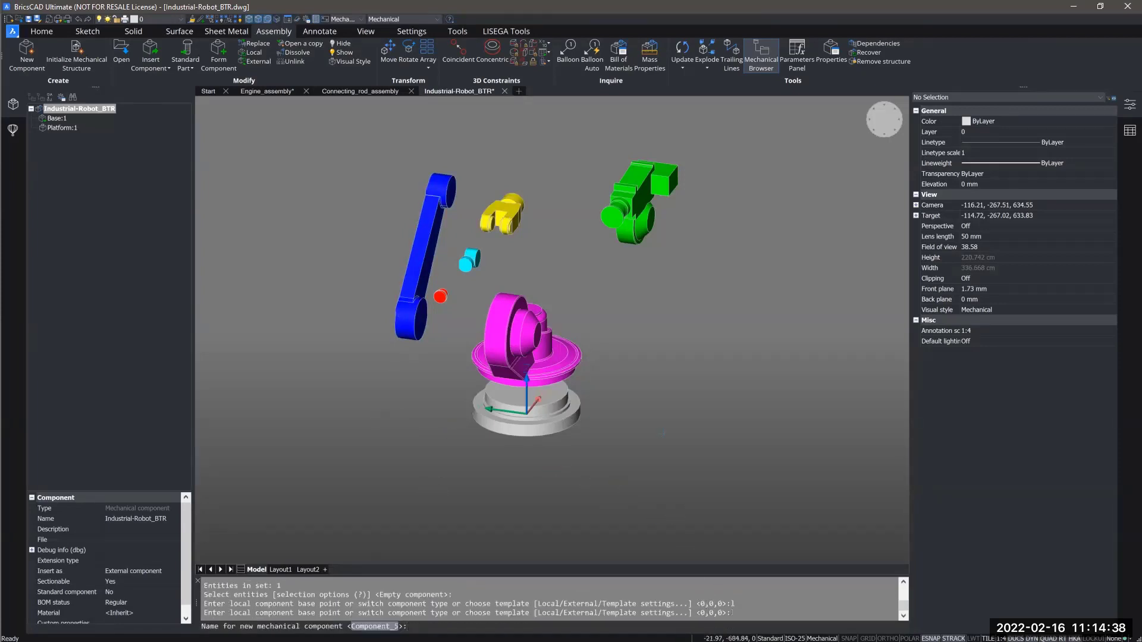
type("Shoulder")
key("Return")
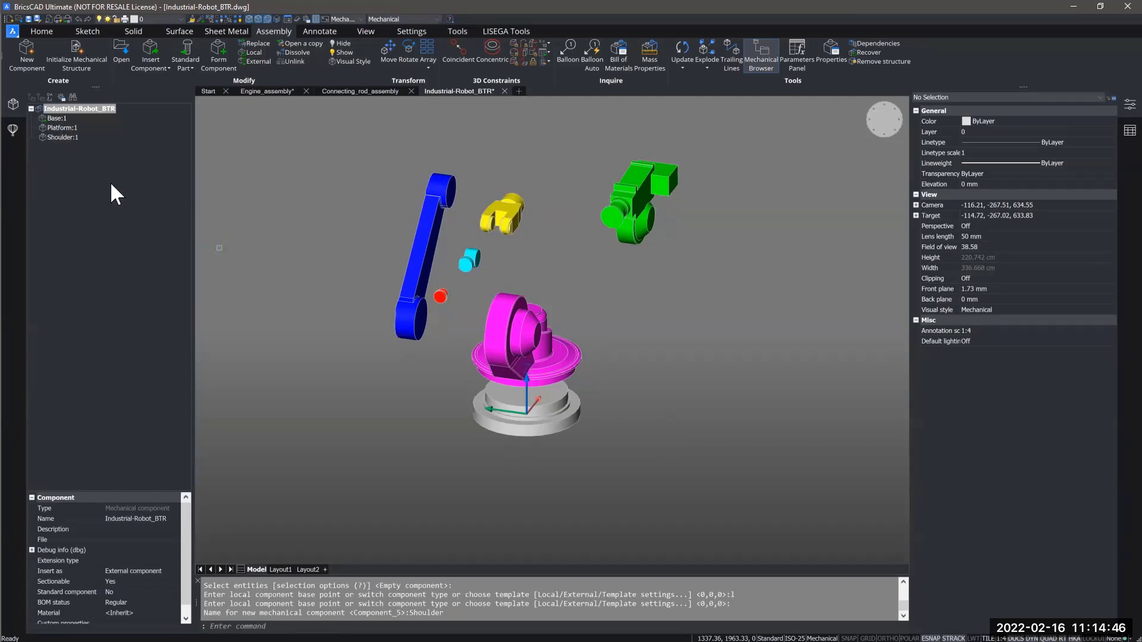
Form the green upper arm housing into a local mechanical component named Arm with base point 0,0,0
middle_click_drag(481, 454, 503, 446)
key("Return")
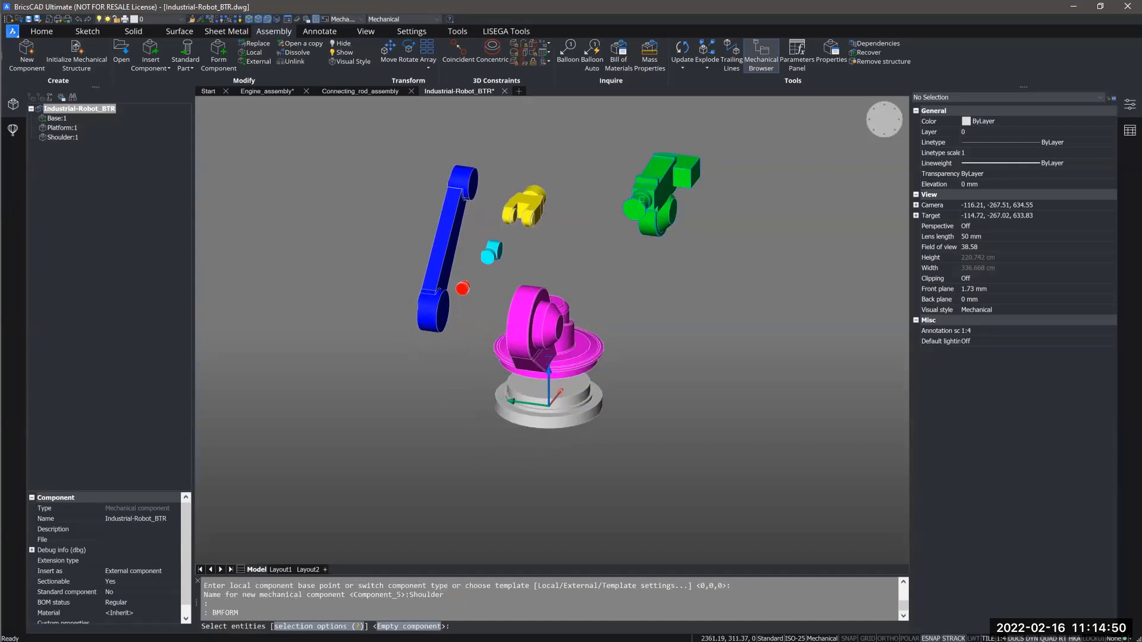
left_click(642, 200)
key("Return")
type("l")
key("Return")
key("Return")
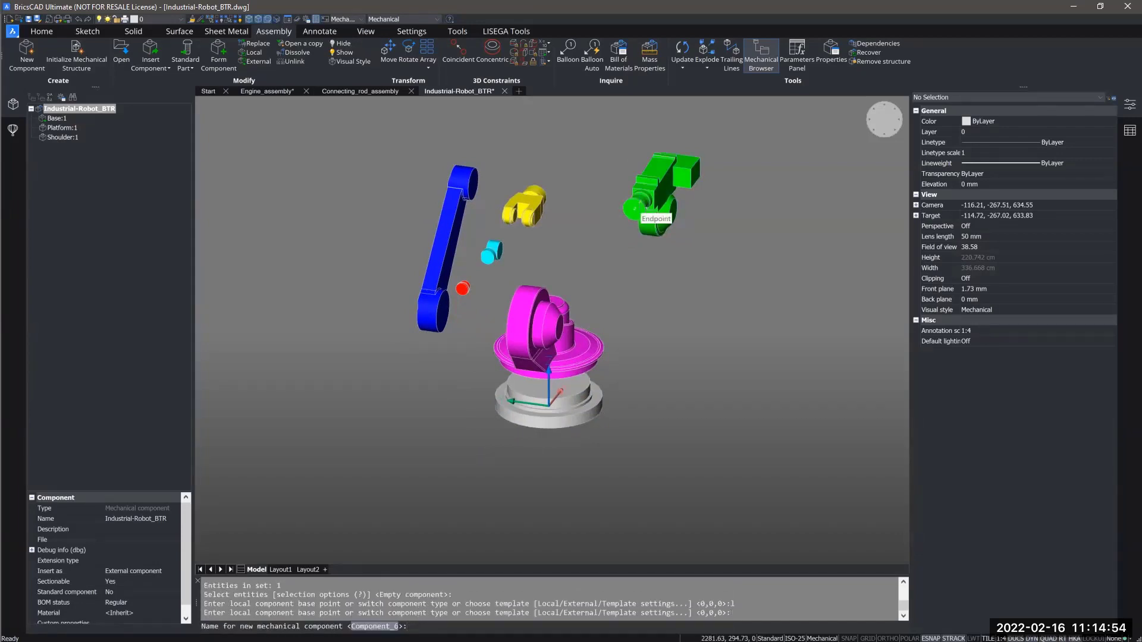
type("Arm")
key("Return")
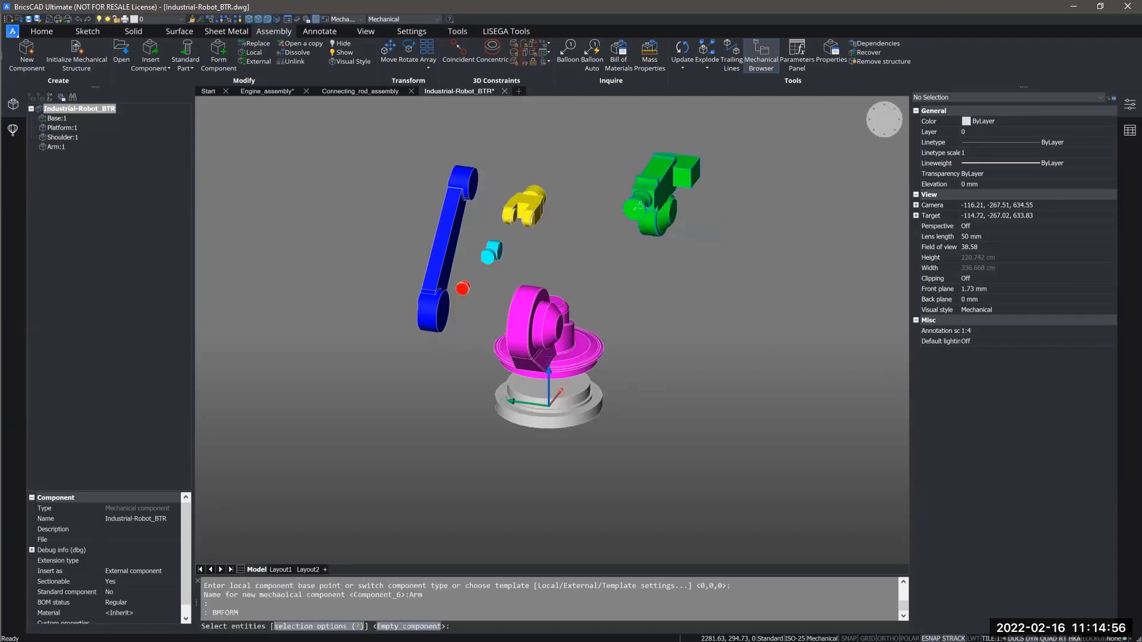
Form the yellow forked forearm into a local mechanical component named Hand with base point 0,0,0
key("Return")
left_click(523, 203)
key("Return")
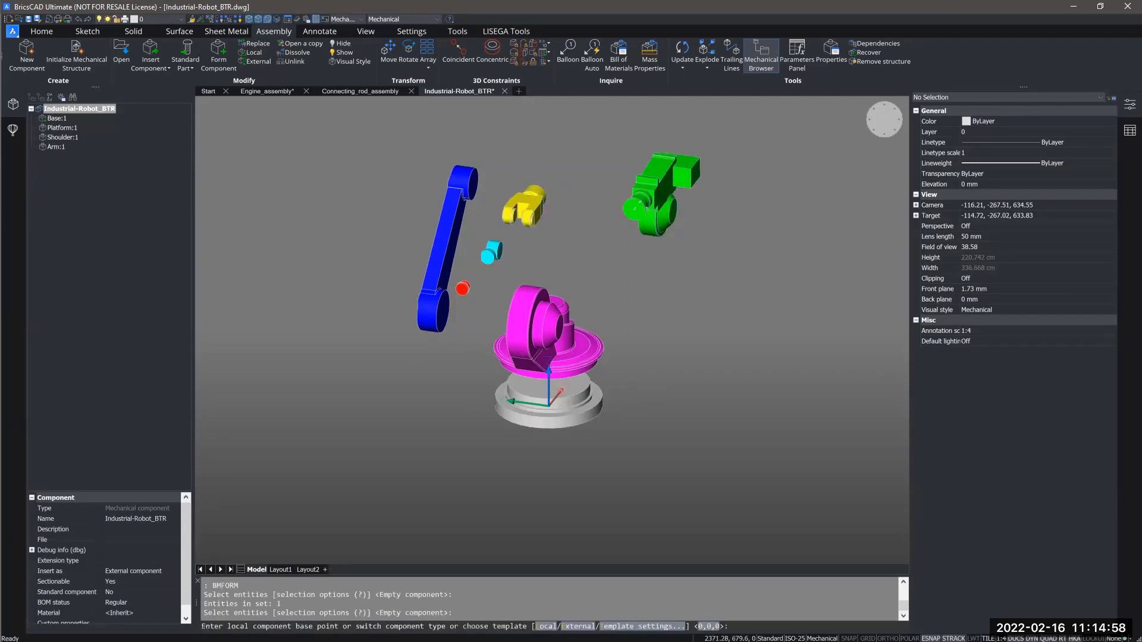
type("l")
key("Return")
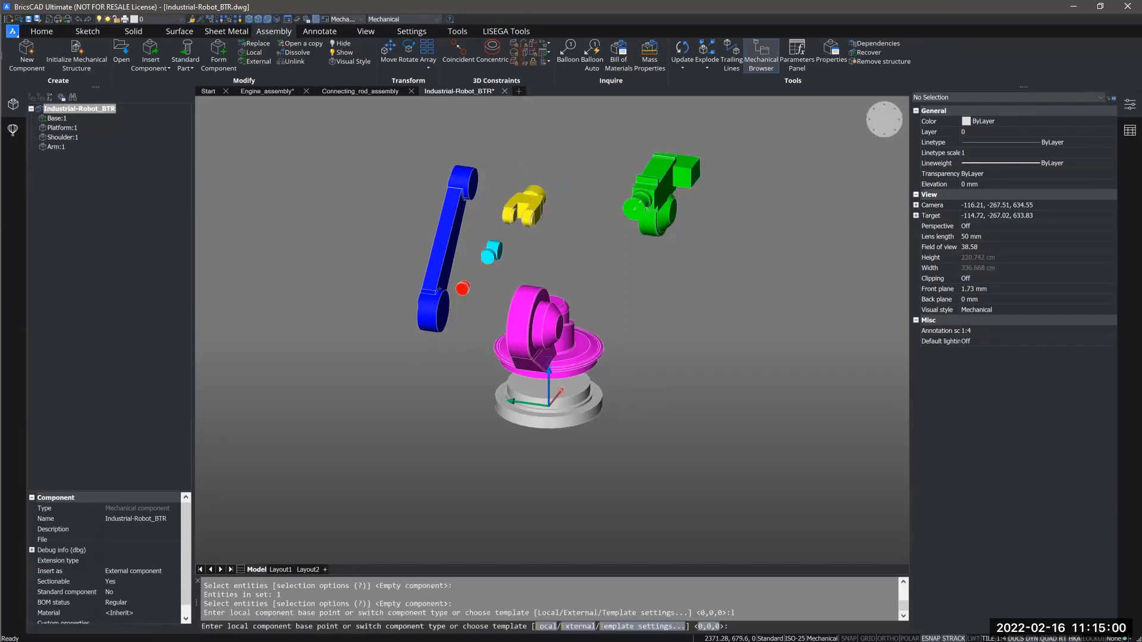
type("Hand")
key("BackSpace")
key("BackSpace")
key("BackSpace")
key("Return")
type("Hand")
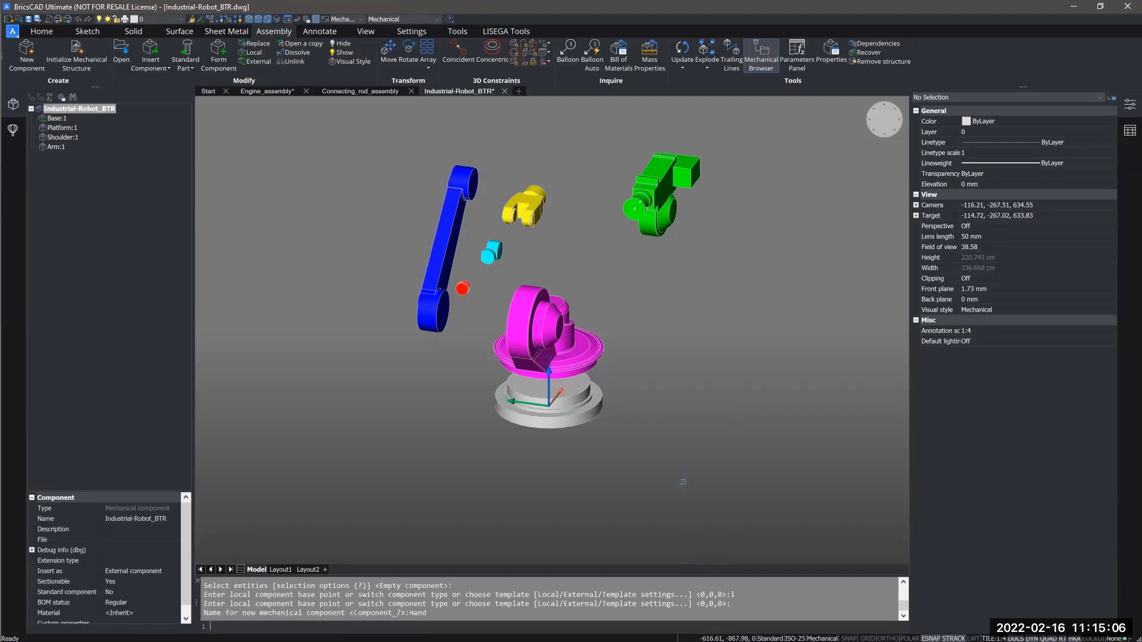
key("Return")
Form the cyan wrist pivot into a local mechanical component named Head with base point 0,0,0
key("Return")
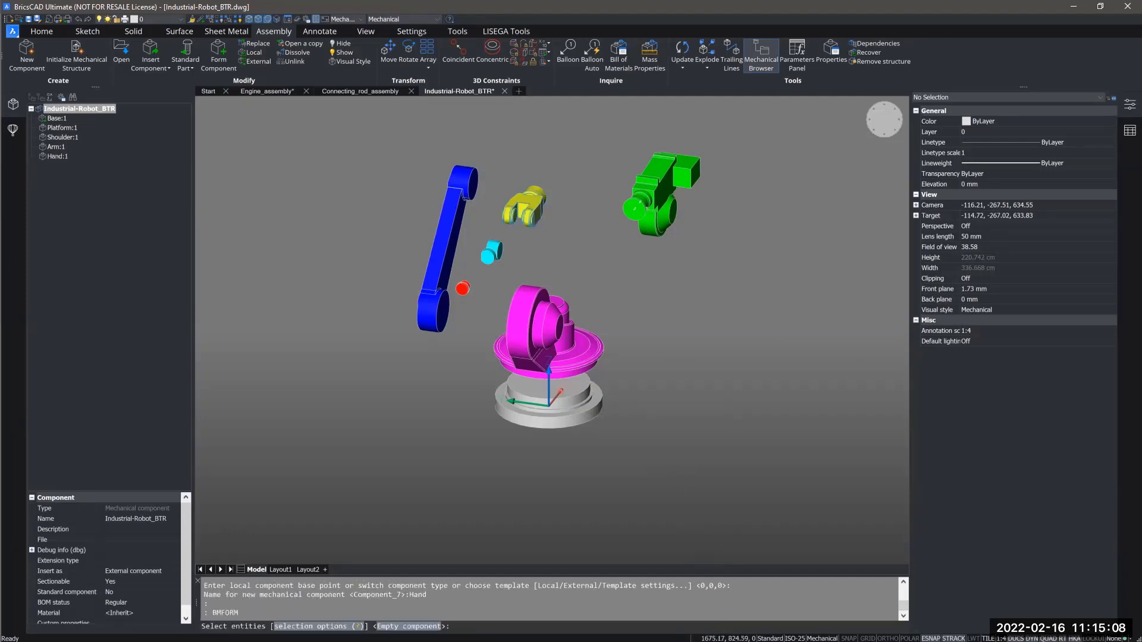
left_click(493, 252)
key("Return")
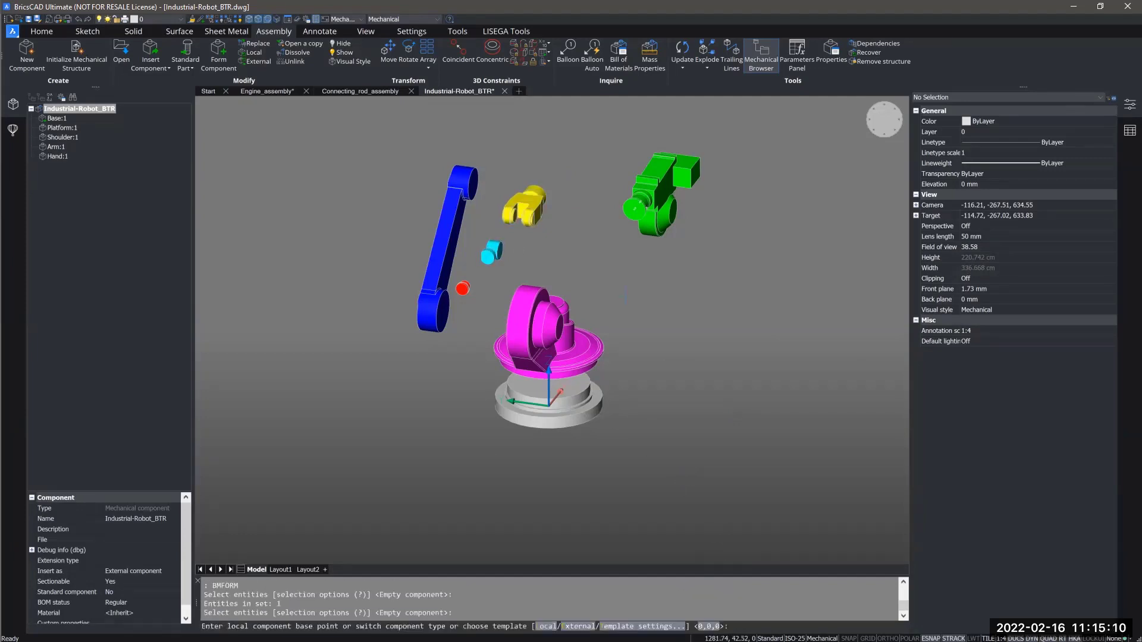
key("Return")
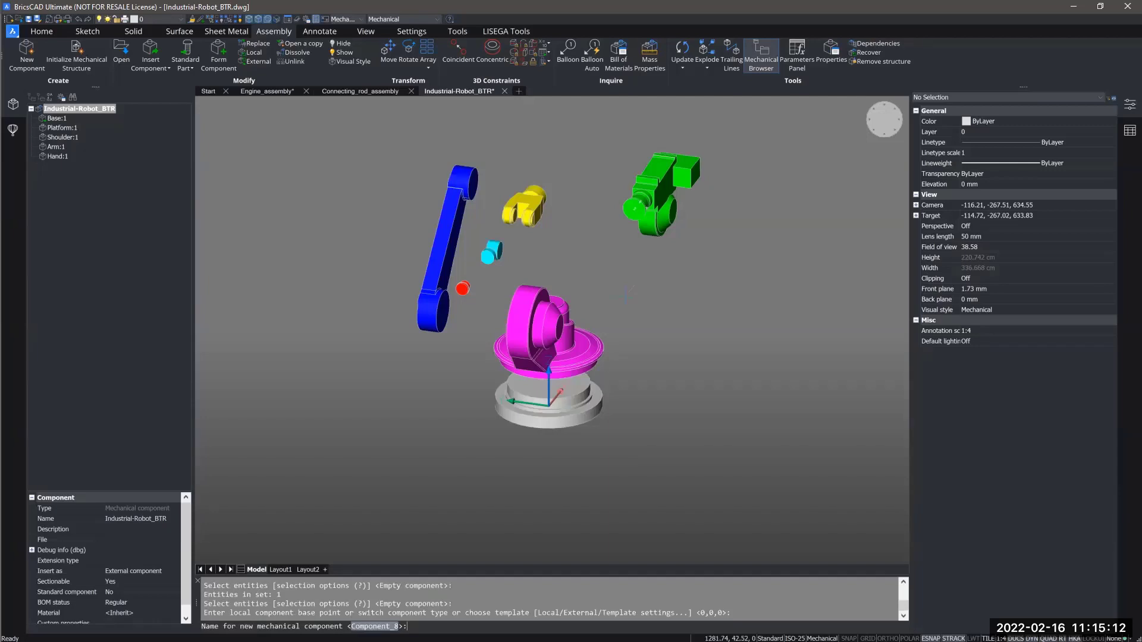
type("Head")
key("Return")
Form the small red end flange into a local mechanical component with base point 0,0,0, entering the name Head
key("Return")
left_click(464, 289)
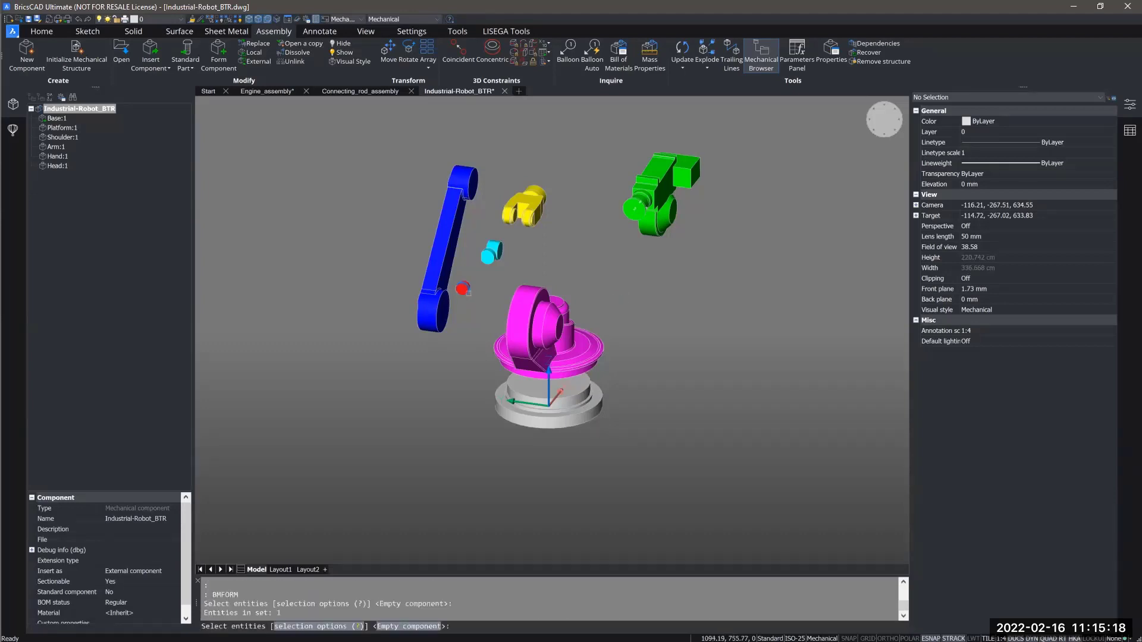
key("Return")
type("l")
key("Return")
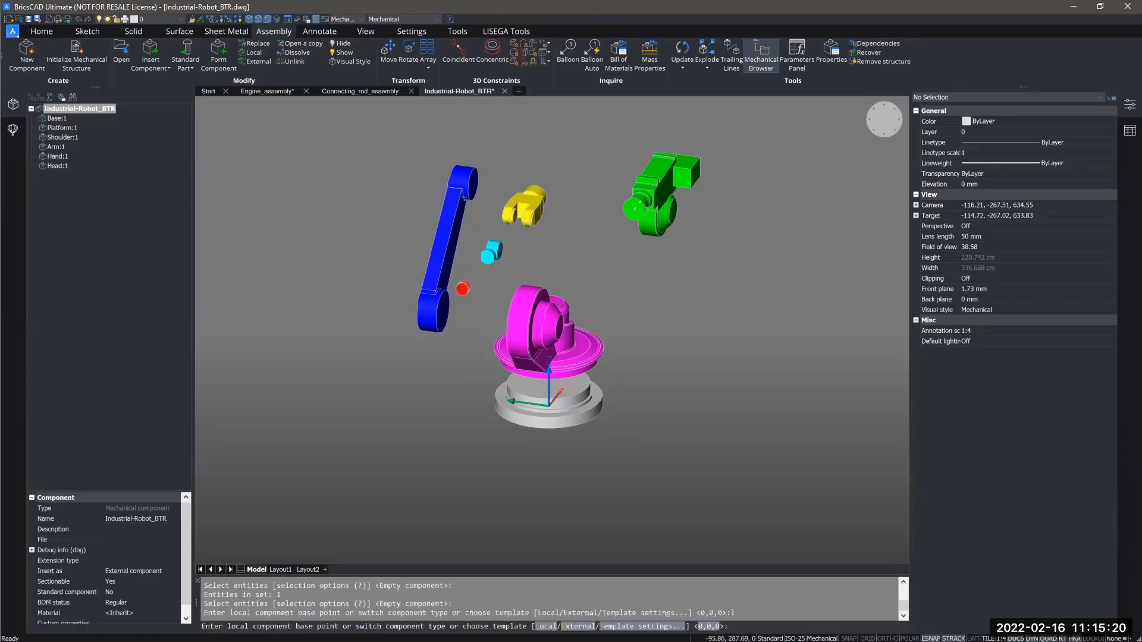
key("Return")
type("H")
type("d")
key("Return")
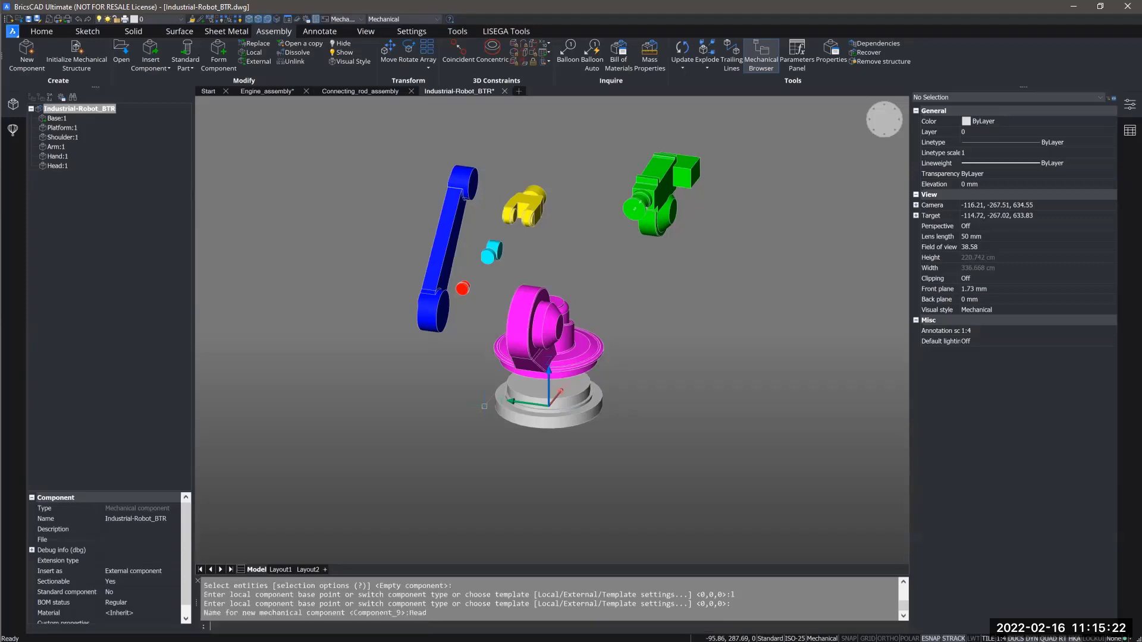
Inspect the Platform and Base components in the assembly structure and view the actions available for Platform
left_click(56, 127)
key("Down")
key("Down")
key("Down")
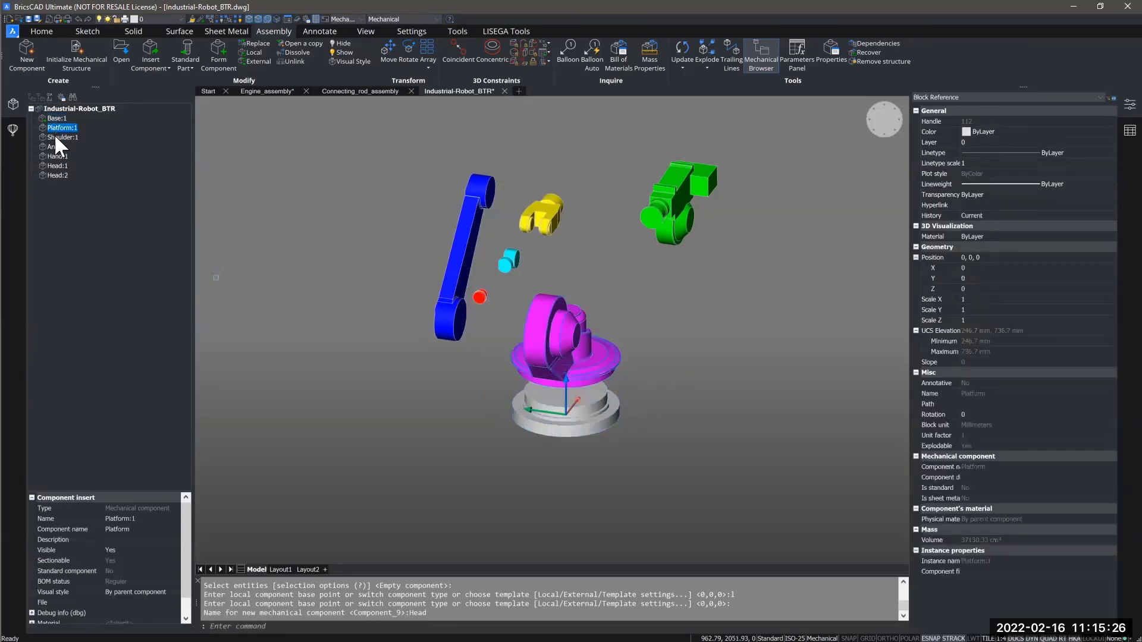
left_click(54, 117)
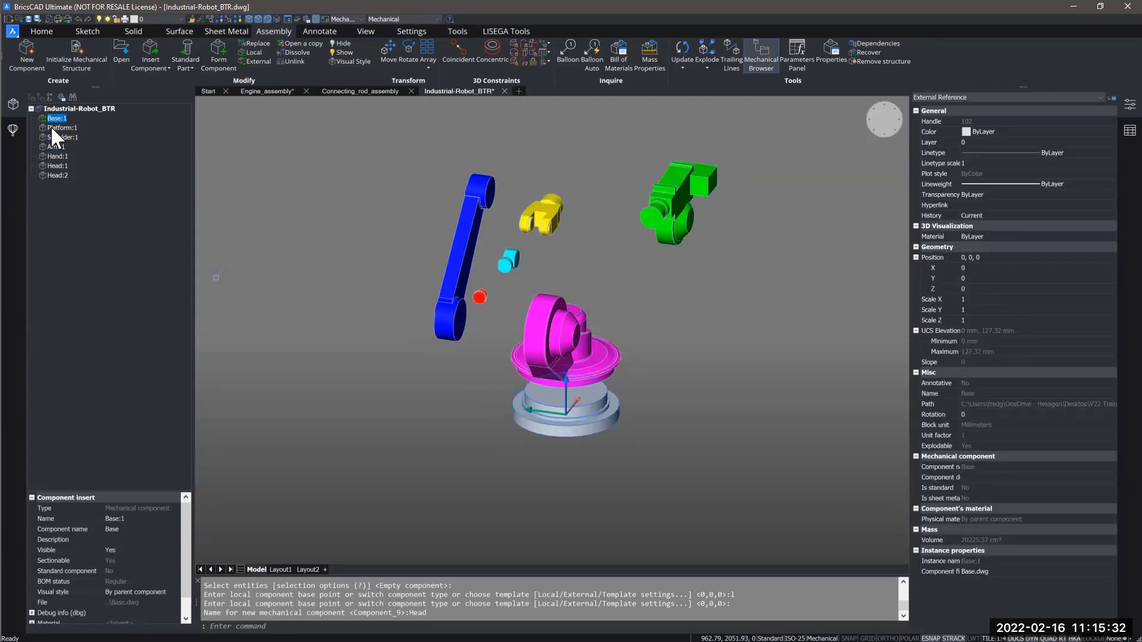
left_click(63, 127)
right_click(63, 127)
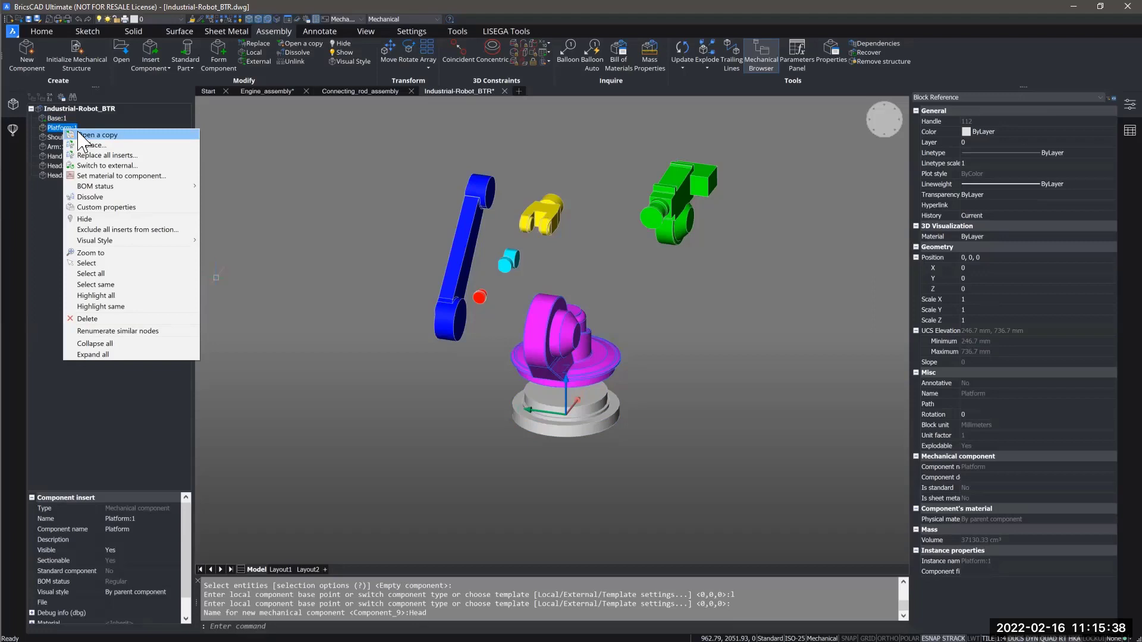
Switch the external Base component to a local component
left_click(56, 119)
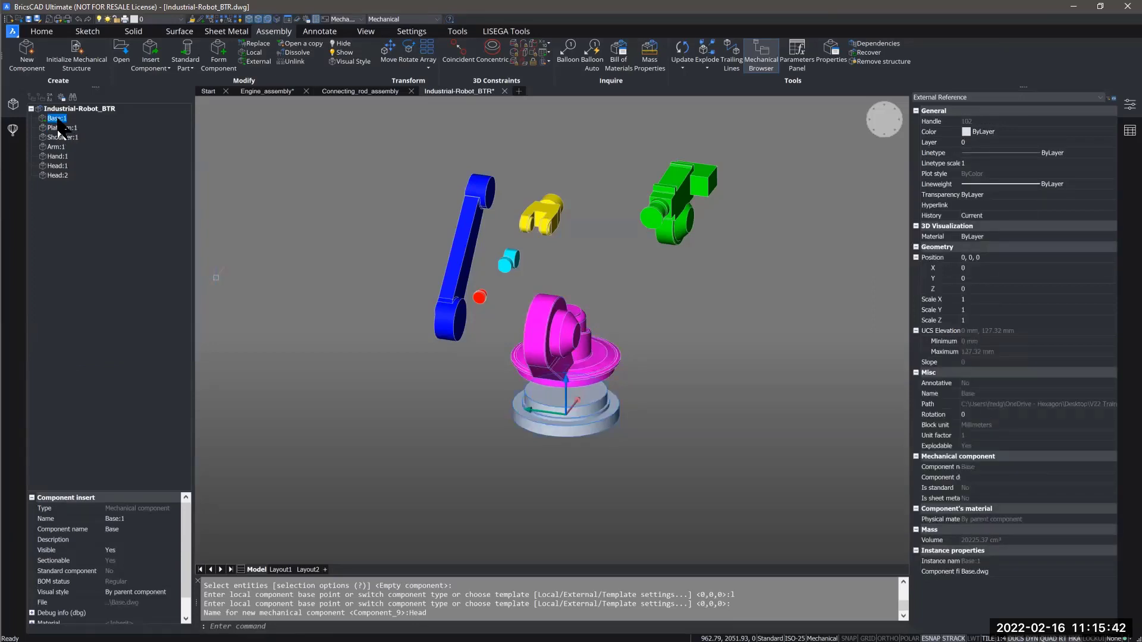
right_click(57, 122)
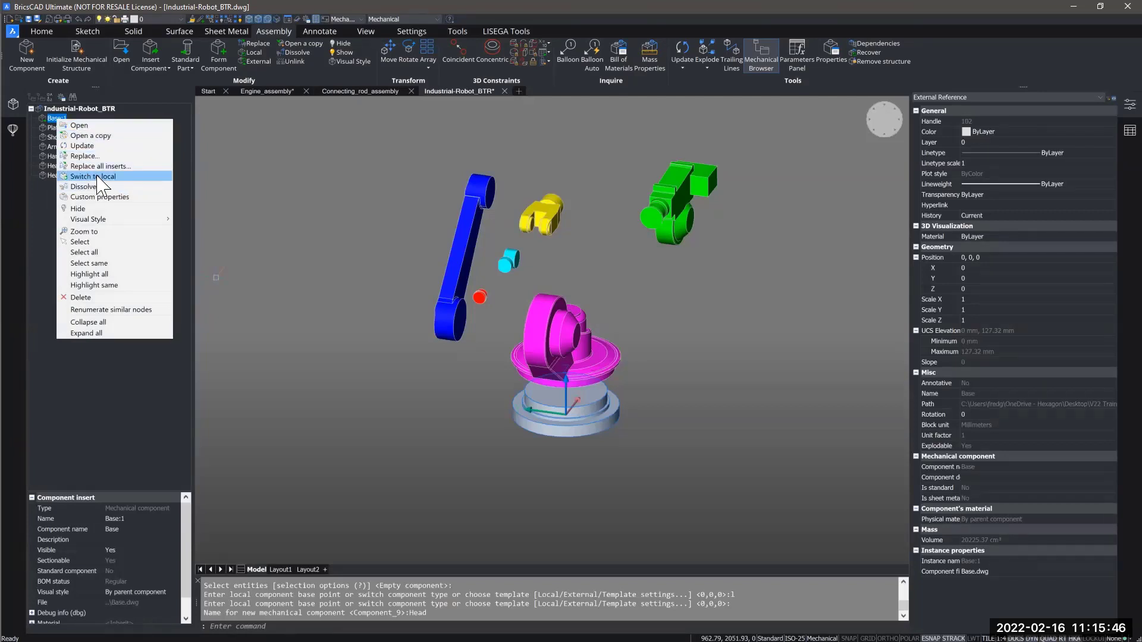
left_click(96, 176)
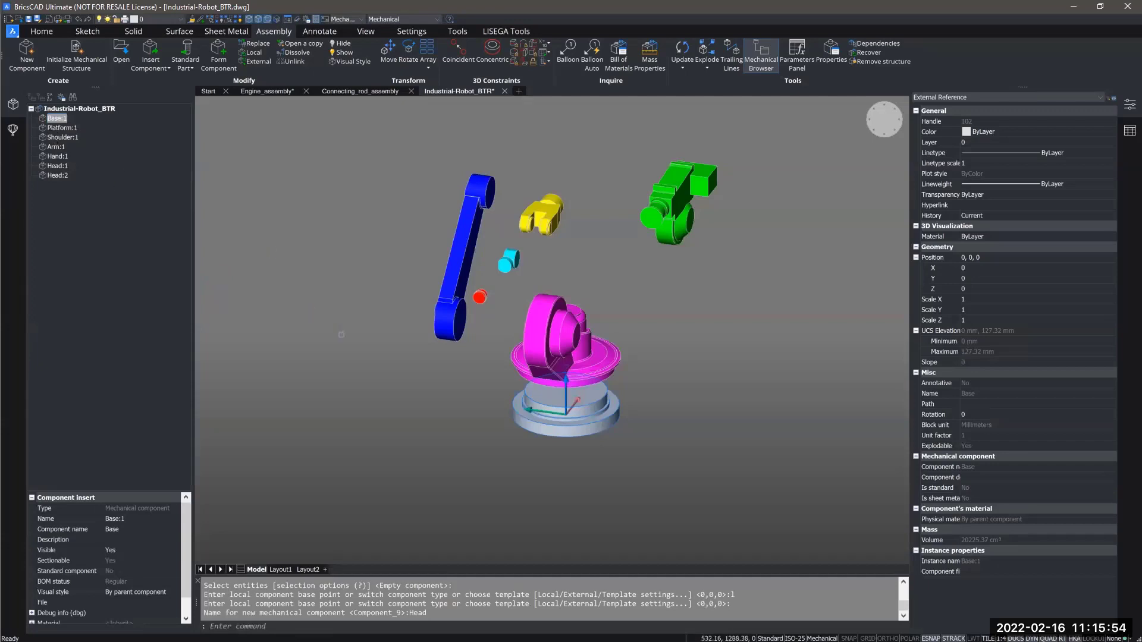
Review the available component actions, including switching to external, for the Base and Platform components, and clear the selection
right_click(59, 117)
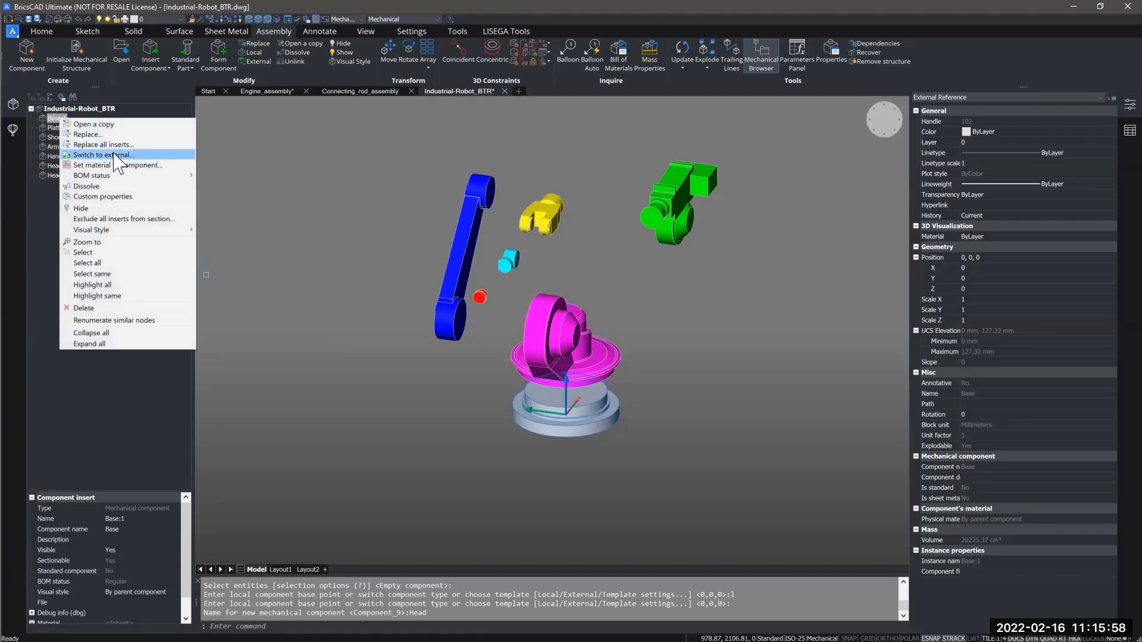
left_click(44, 190)
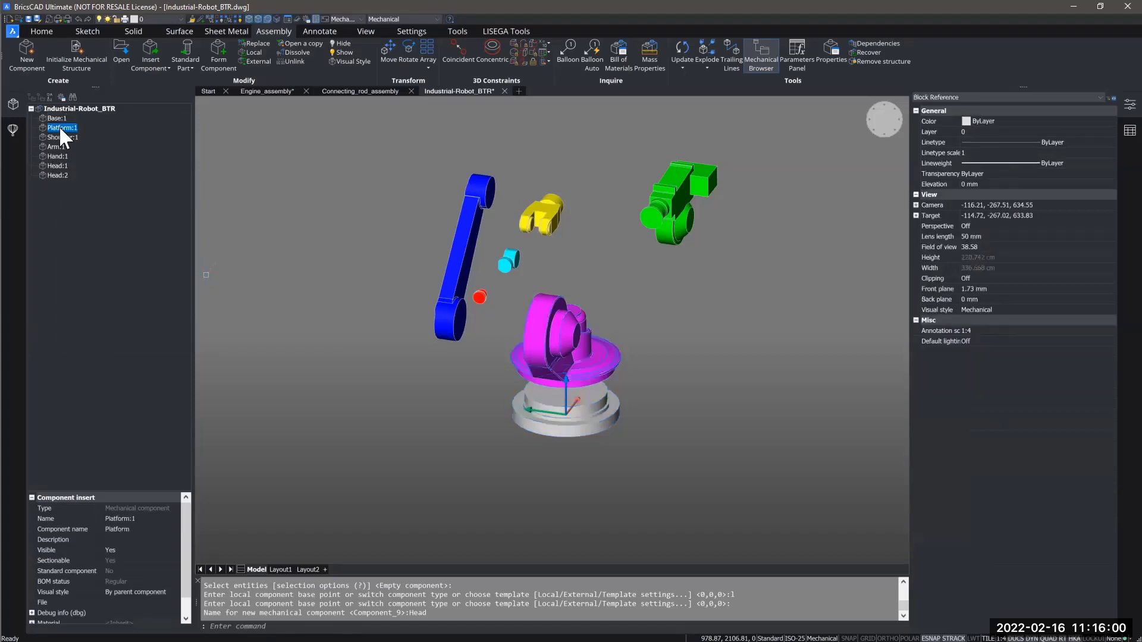
right_click(61, 128)
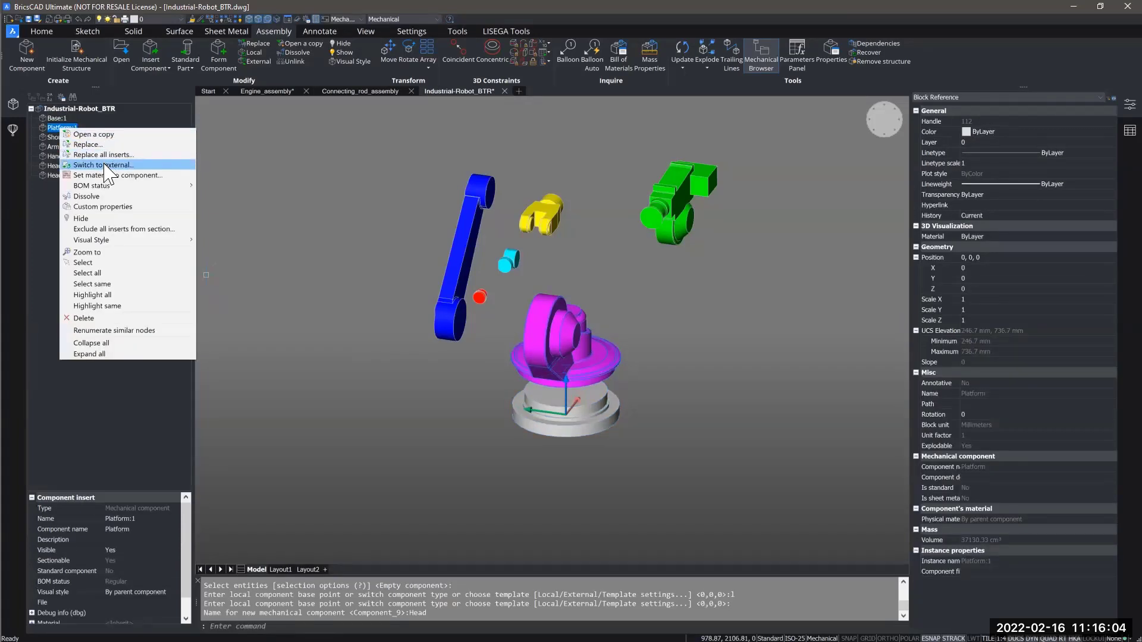
left_click(448, 454)
key("Escape")
key("Escape")
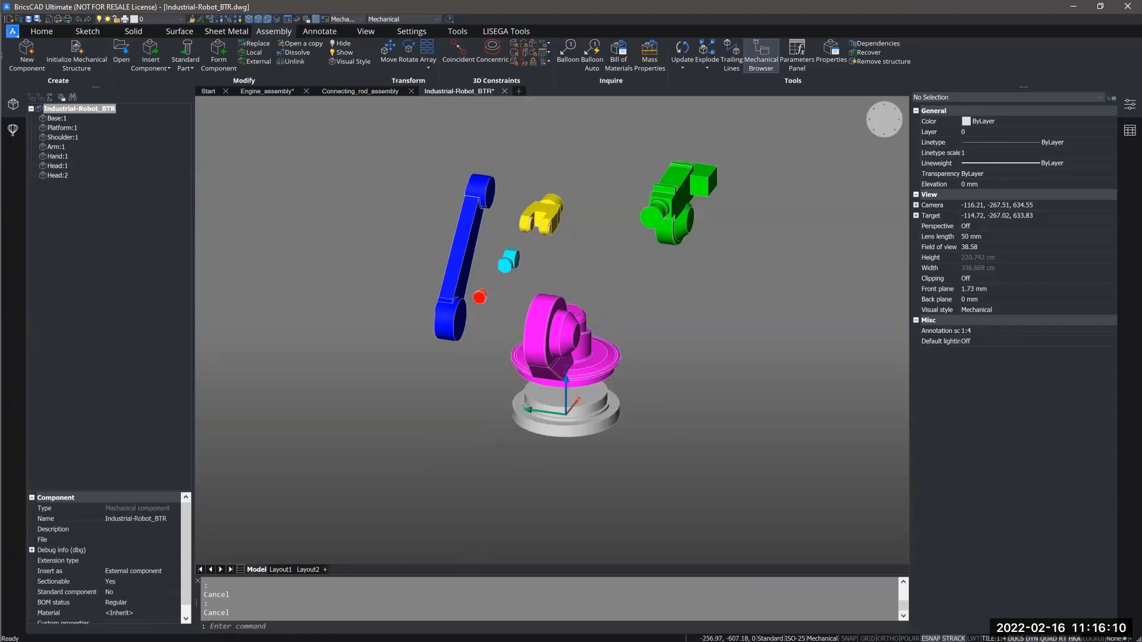
Apply a 3D Fix constraint to the gray Base component
scroll(658, 330, "up", 2)
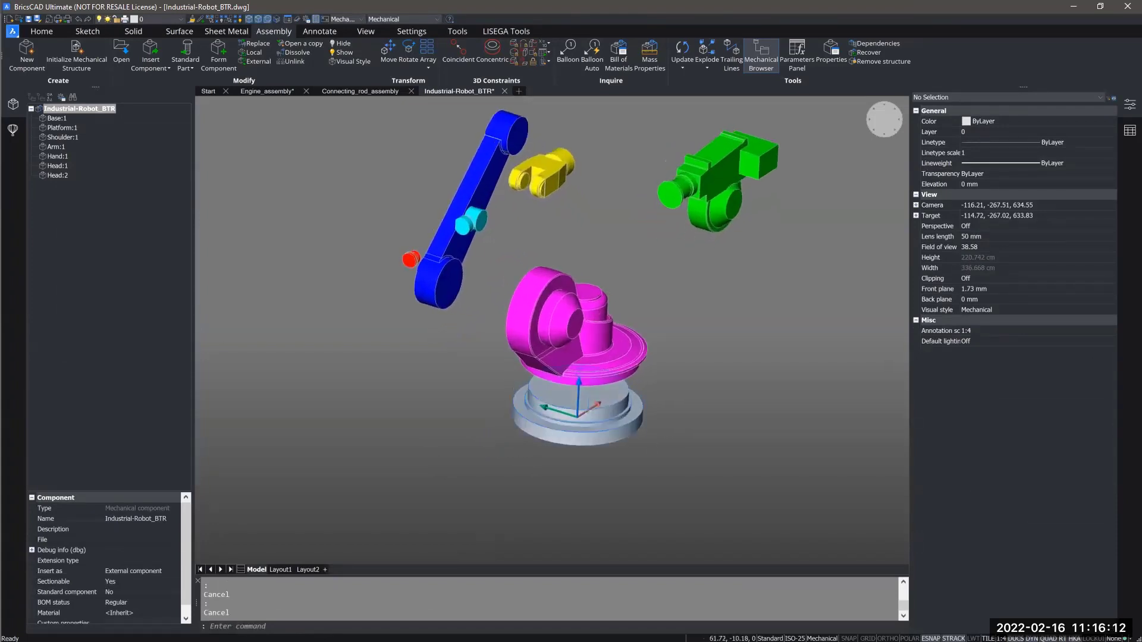
left_click(586, 407)
middle_click_drag(587, 407, 577, 470, "shift")
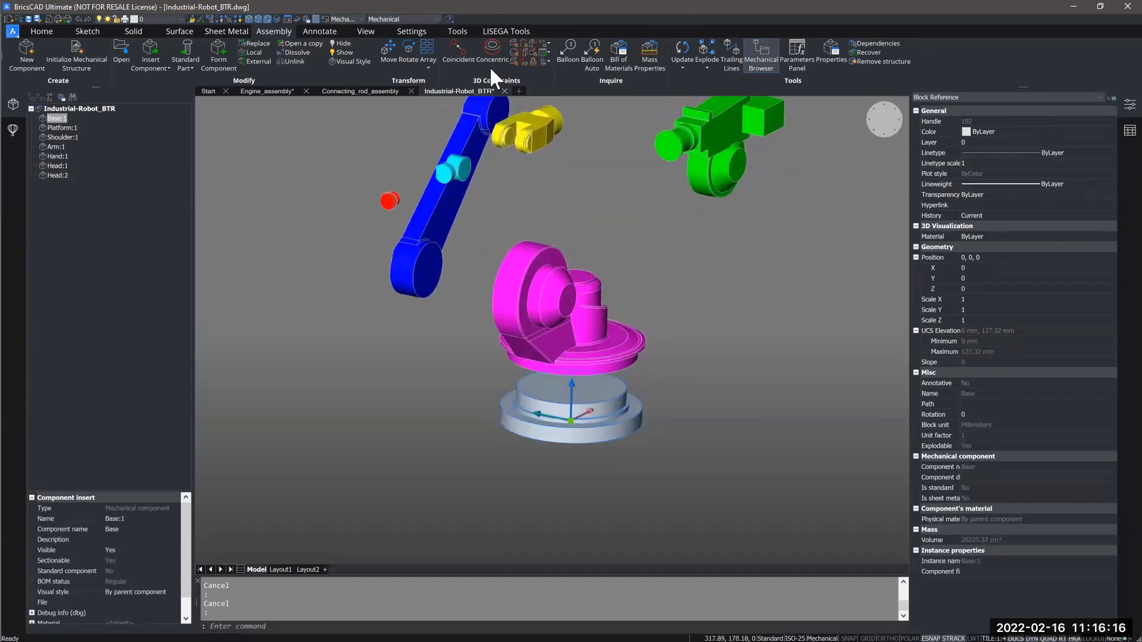
left_click(534, 62)
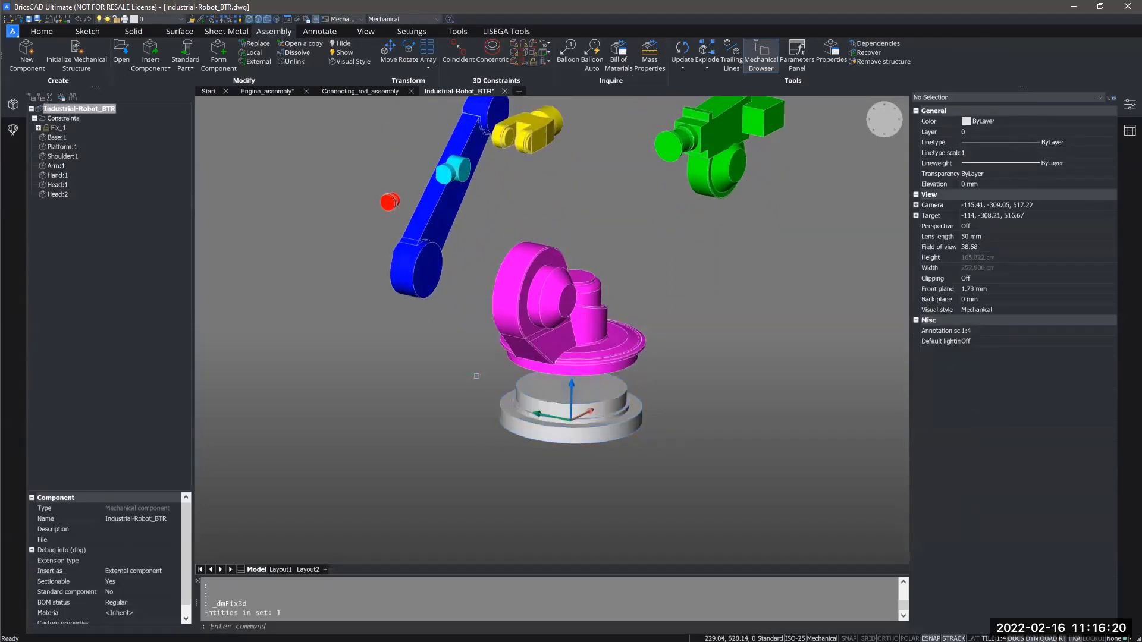
key("Escape")
key("Escape")
Make the magenta Platform's lower cylindrical rim concentric with the upper cylinder of the gray Base
mouse_move(512, 424)
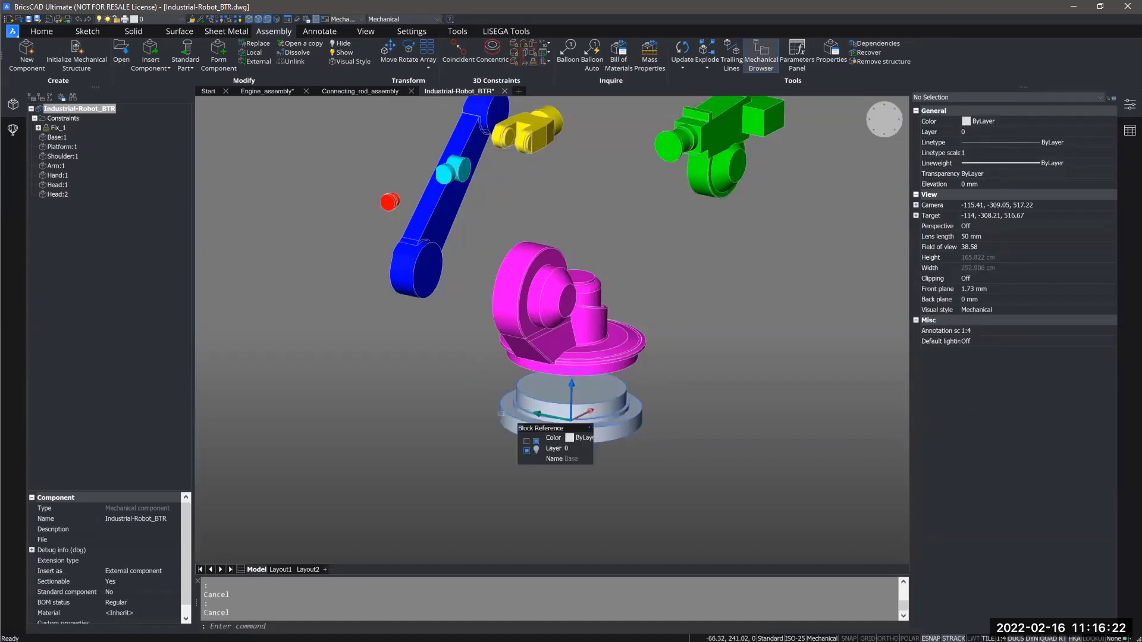
left_click(489, 51)
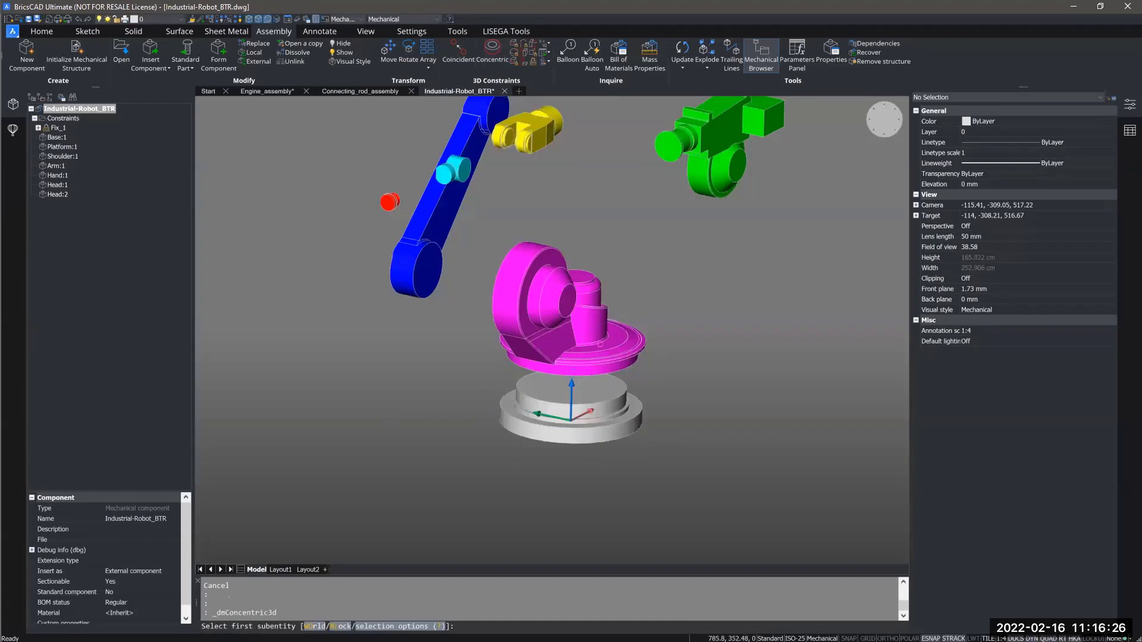
scroll(580, 365, "up", 5)
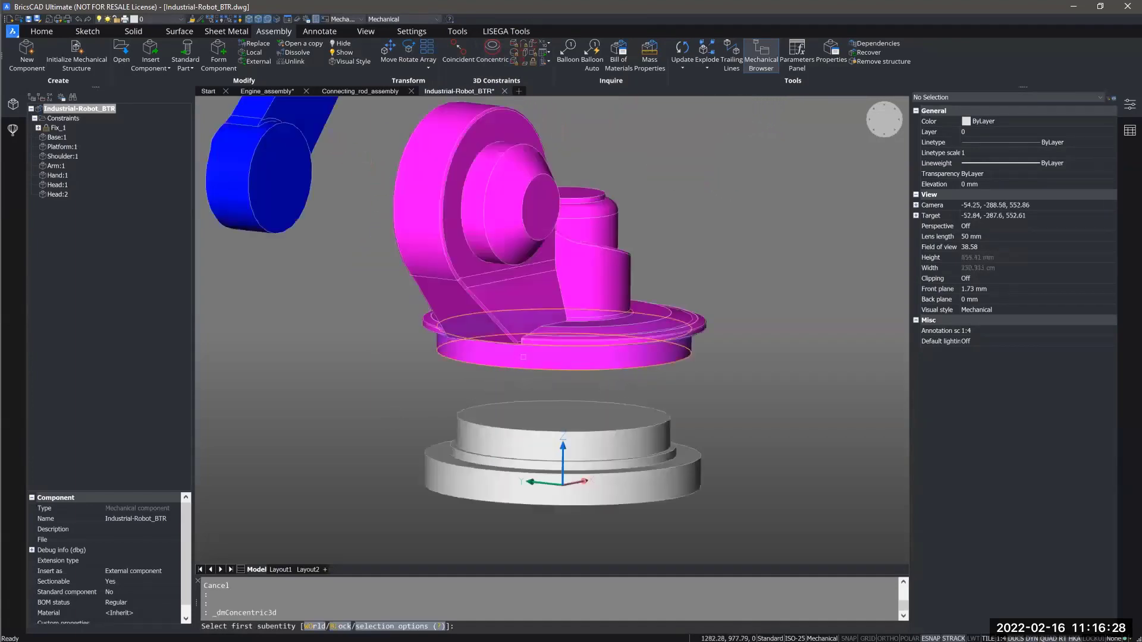
left_click(523, 356)
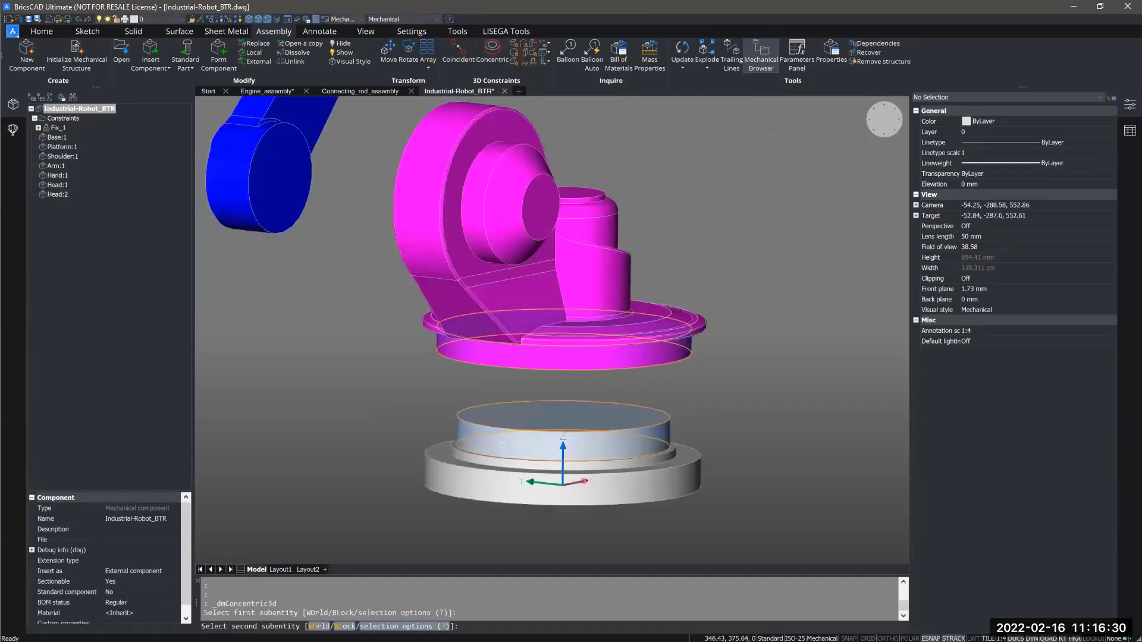
left_click(501, 445)
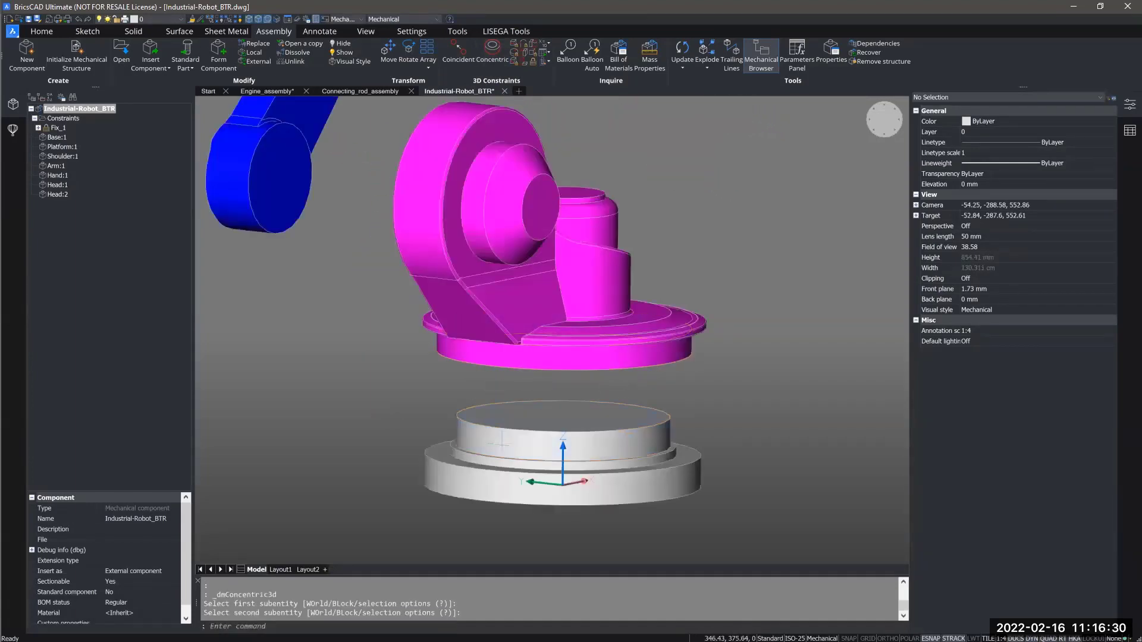
Make the underside of the magenta Platform coincident with the top face of the gray Base
left_click(465, 45)
middle_click_drag(555, 390, 558, 253, "shift")
left_click(576, 366)
middle_click_drag(577, 365, 571, 518, "shift")
left_click(550, 347)
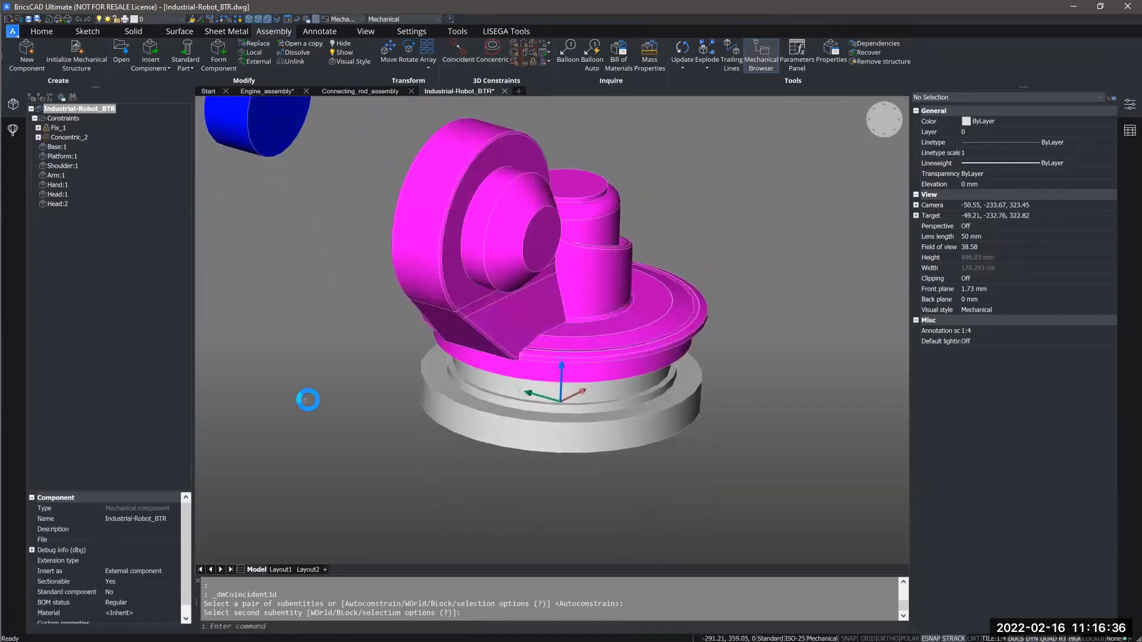
Make the rounded lower end of the blue Shoulder concentric with the curved surface of the magenta Platform's upright bracket
left_click(490, 48)
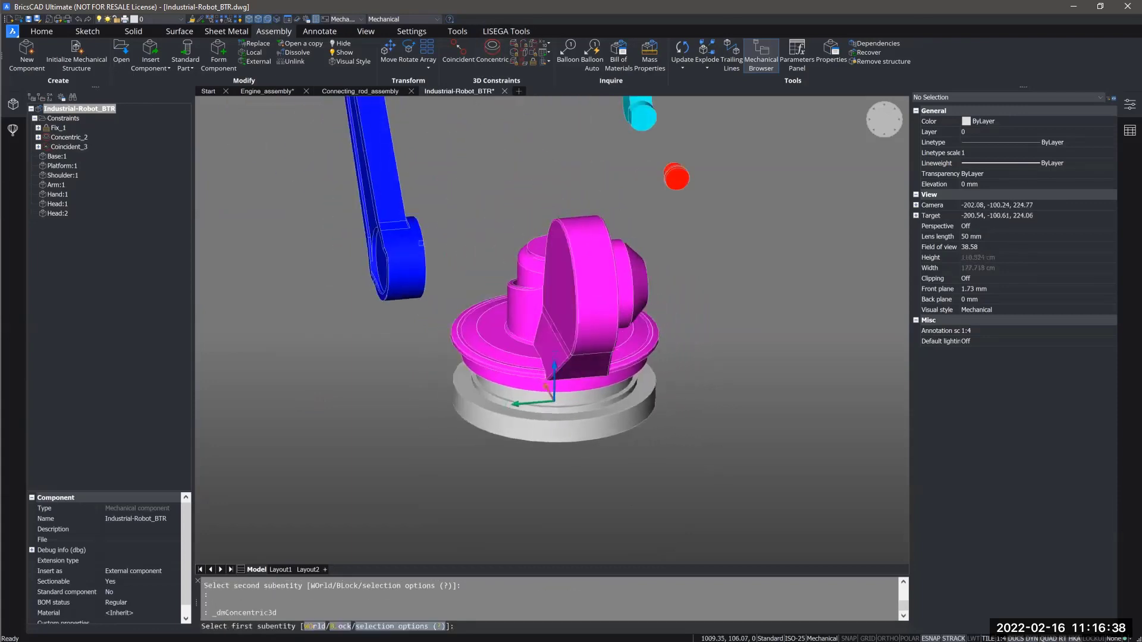
left_click(599, 277)
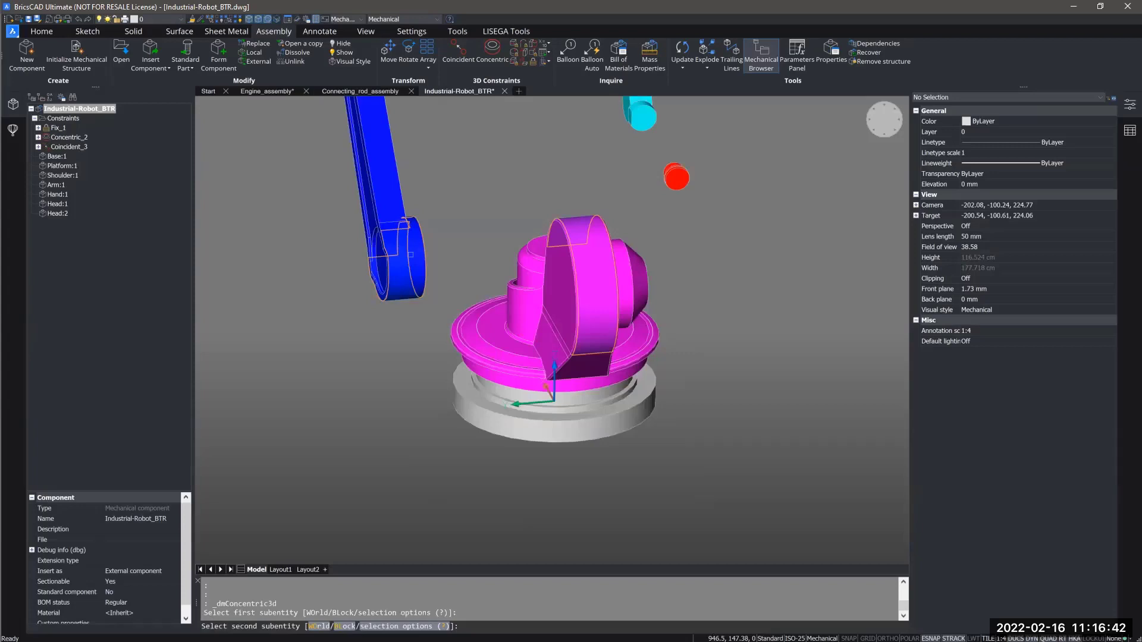
left_click(410, 255)
Make the flat face at the blue Shoulder's lower end coincident with the side face of the magenta Platform's upright bracket
left_click(463, 51)
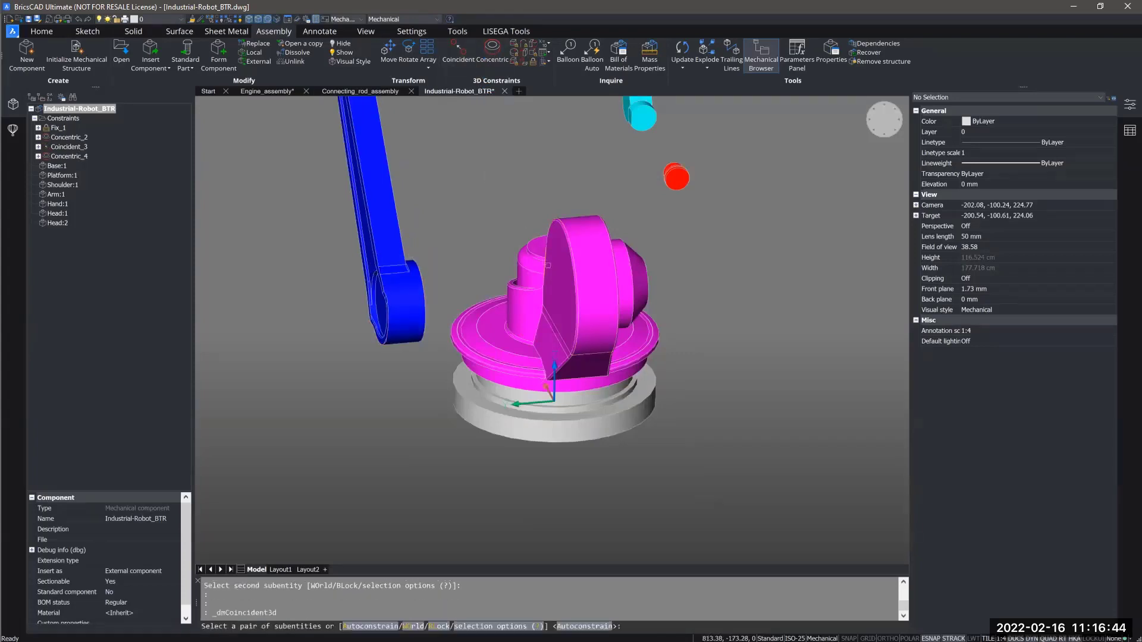
left_click(547, 265)
middle_click_drag(547, 265, 593, 291, "shift")
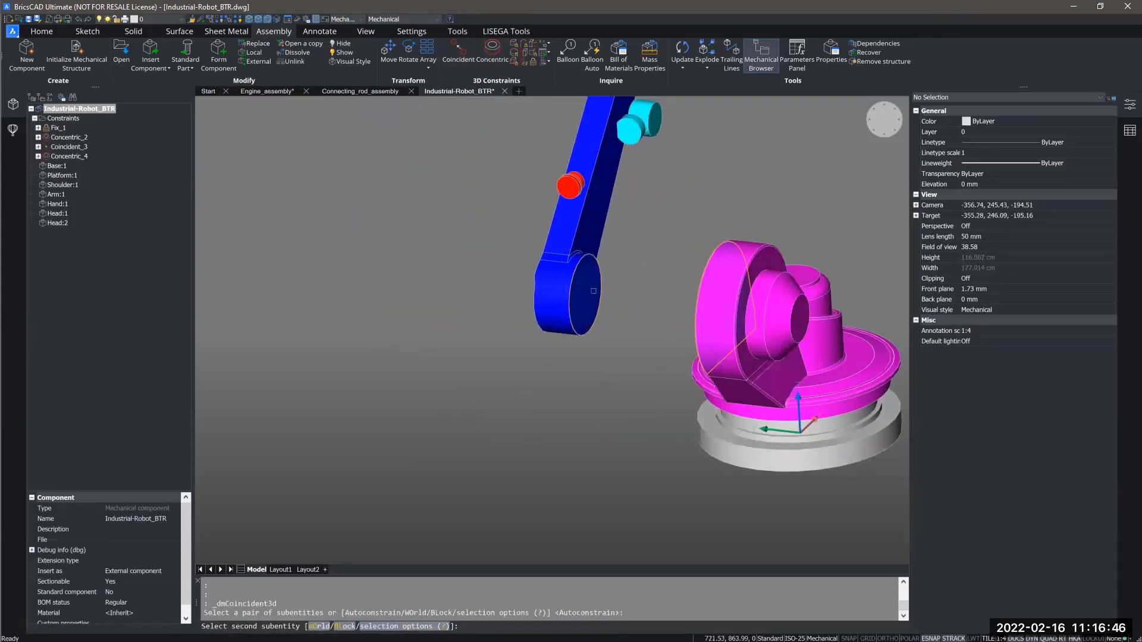
left_click(594, 291)
Make the rounded upper end of the blue Shoulder concentric with the green Arm's large round joint
middle_click_drag(497, 329, 722, 280, "shift")
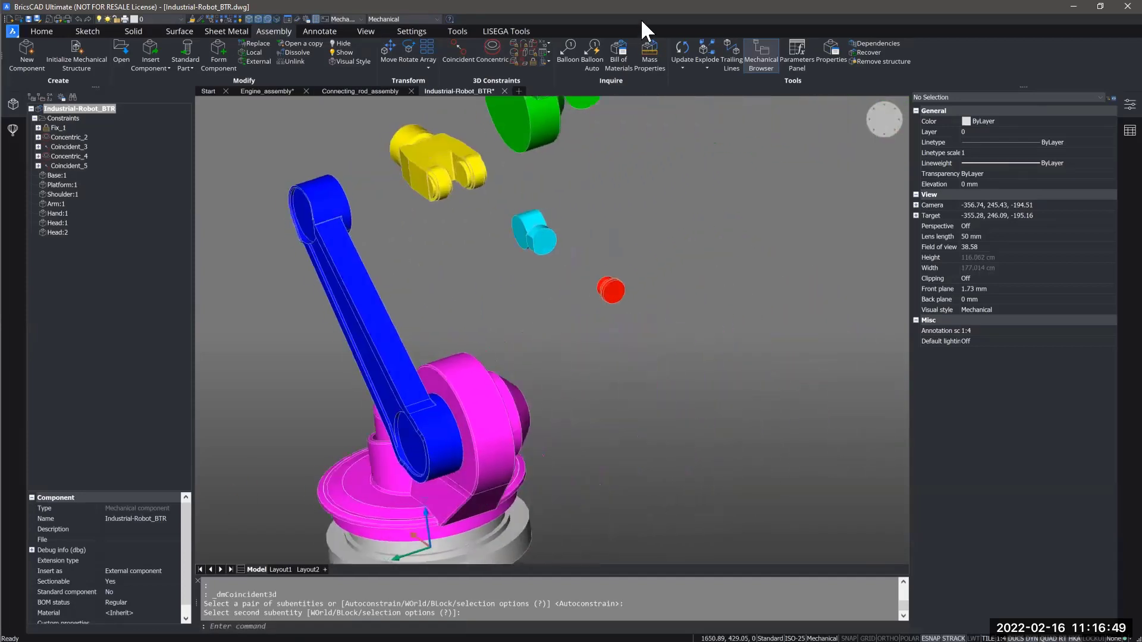
left_click(487, 50)
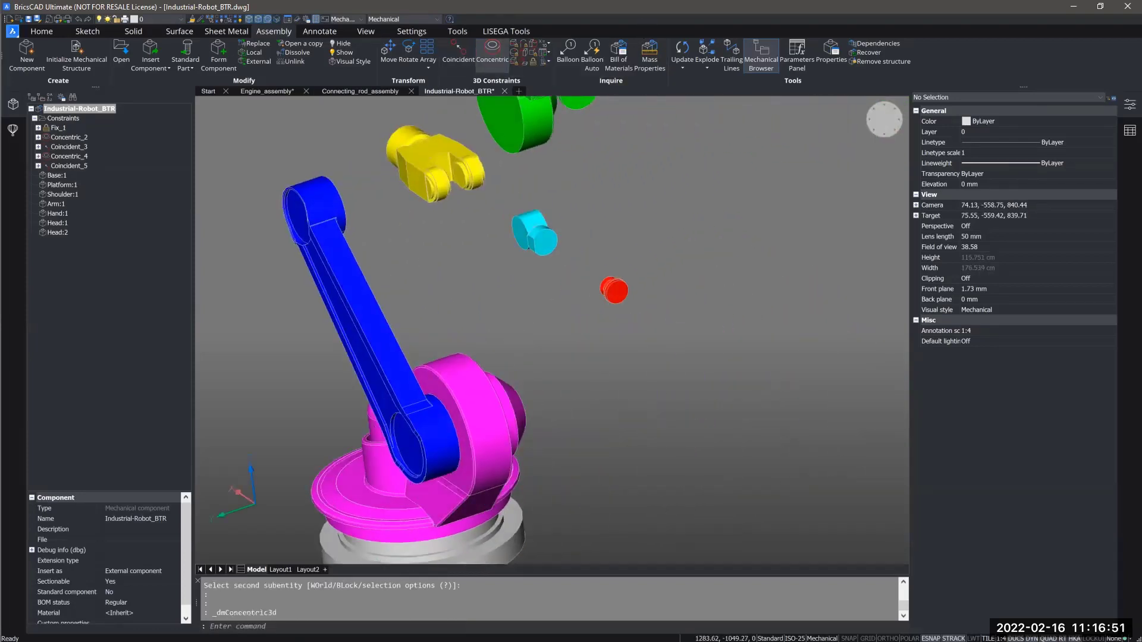
left_click(322, 197)
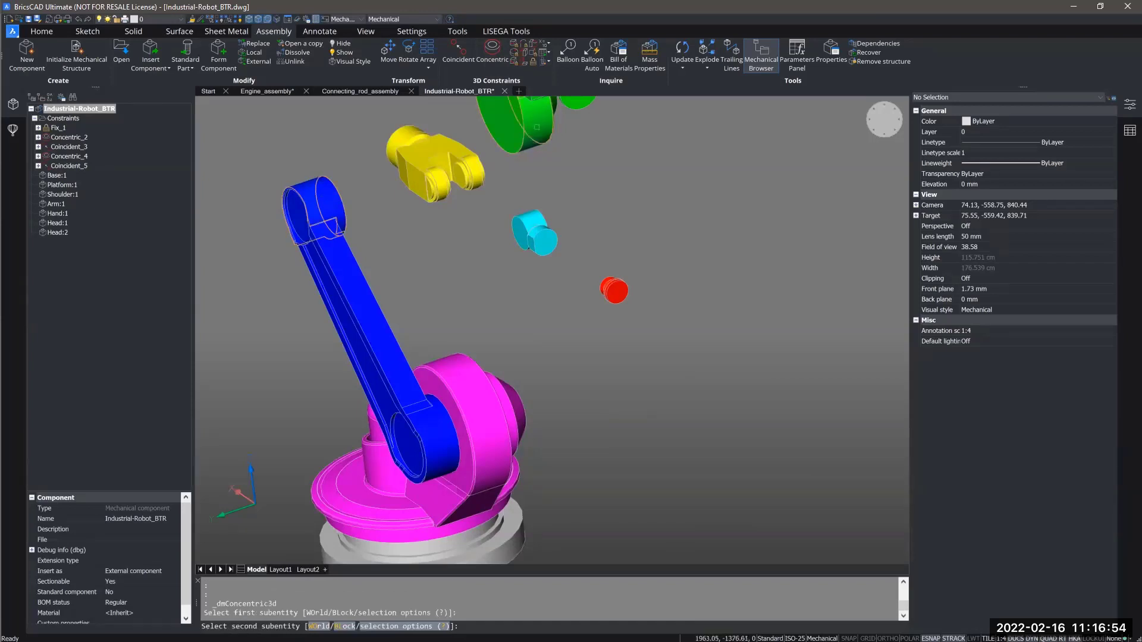
left_click(537, 127)
Make the flat face at the blue Shoulder's upper end coincident with the flat face of the green Arm's round joint
left_click(466, 49)
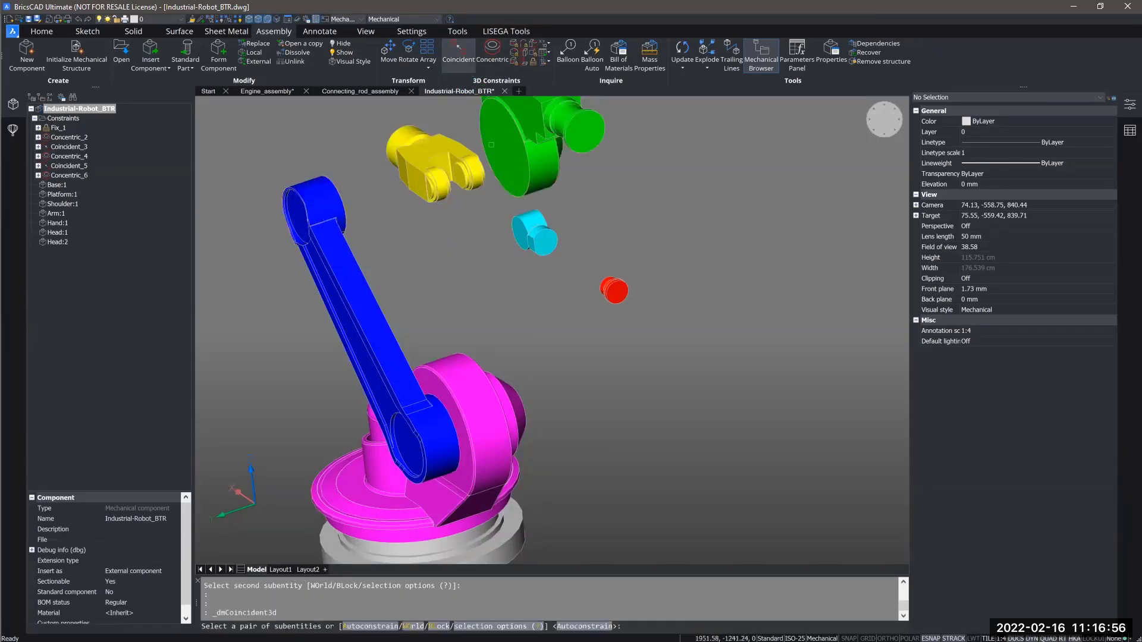
middle_click_drag(714, 321, 362, 296, "shift")
left_click(736, 284)
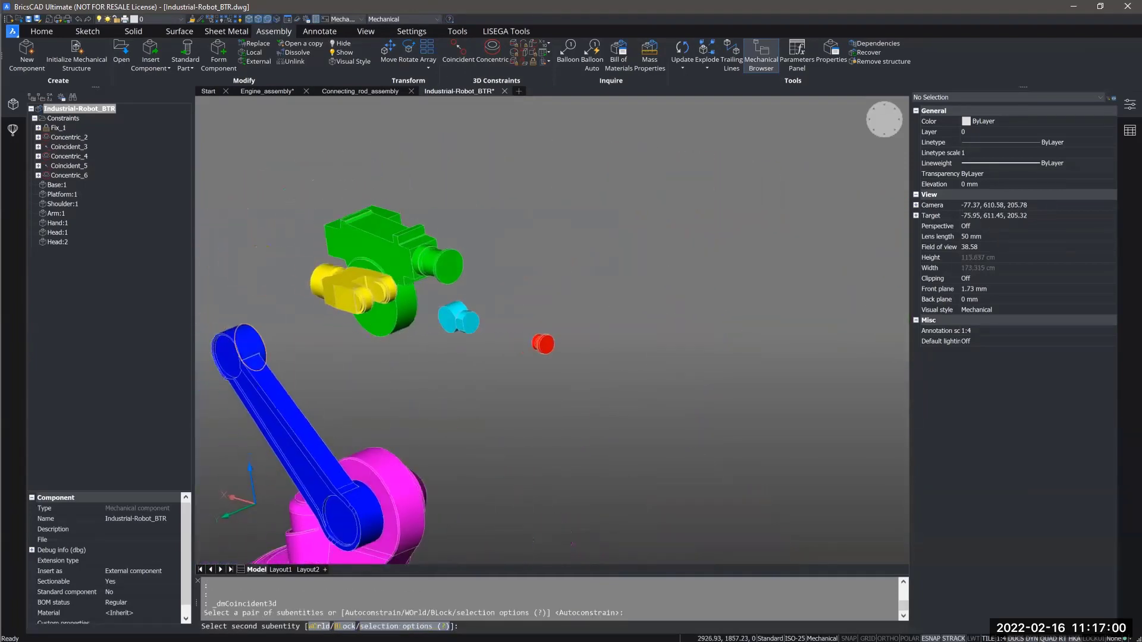
left_click(373, 322)
Make the yellow Hand's cylindrical rear end concentric with the green Arm's cylindrical front end
middle_click_drag(463, 359, 511, 178, "shift")
left_click(492, 54)
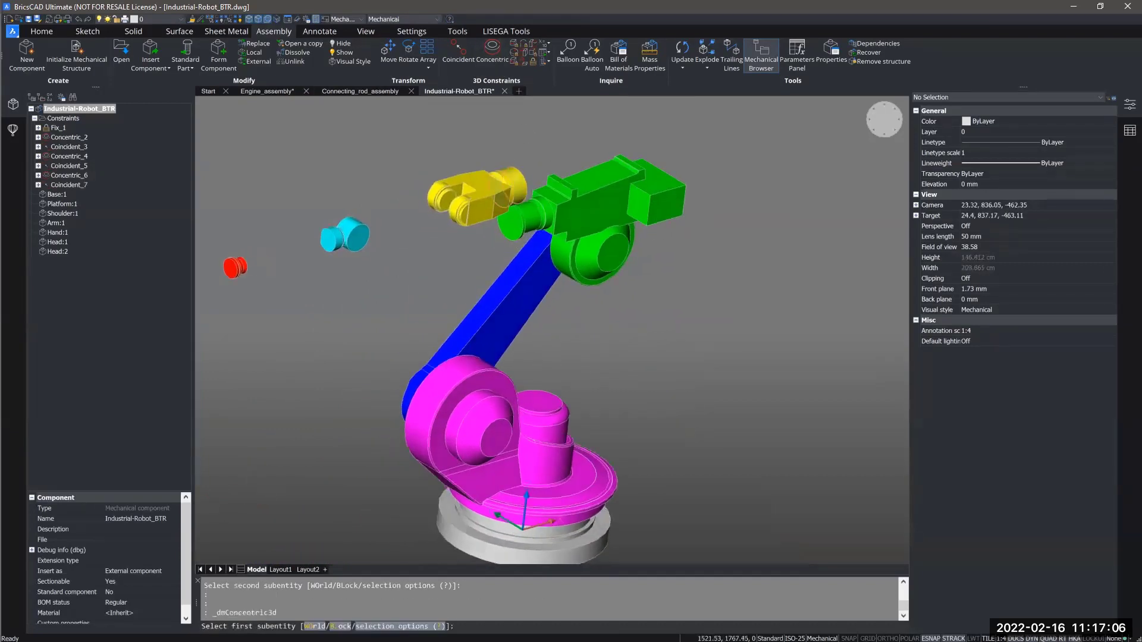
scroll(515, 177, "up", 4)
left_click(517, 308)
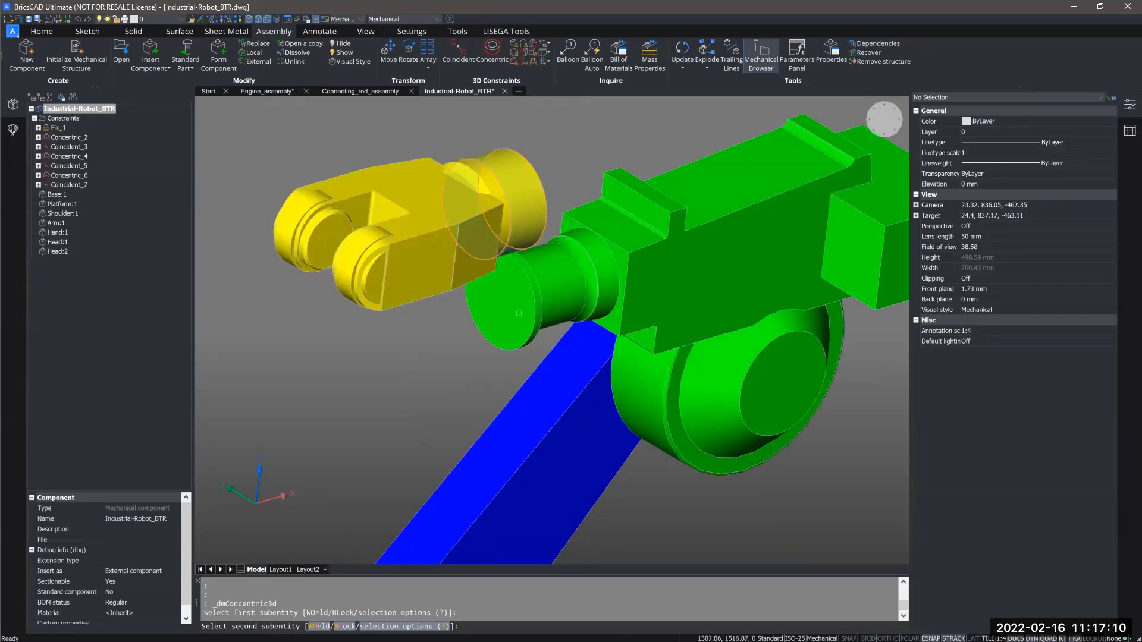
left_click(556, 288)
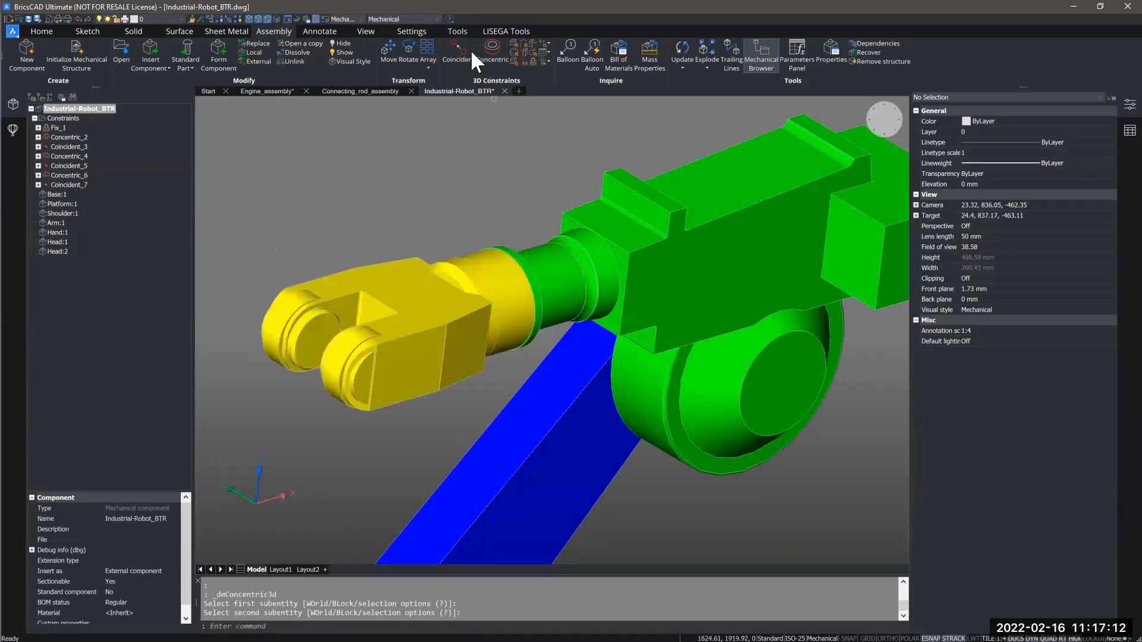
Make the yellow Hand's rear face coincident with the green Arm's front end face, and select that constraint in the assembly structure
left_click(462, 47)
scroll(530, 300, "up", 3)
scroll(530, 300, "up", 10)
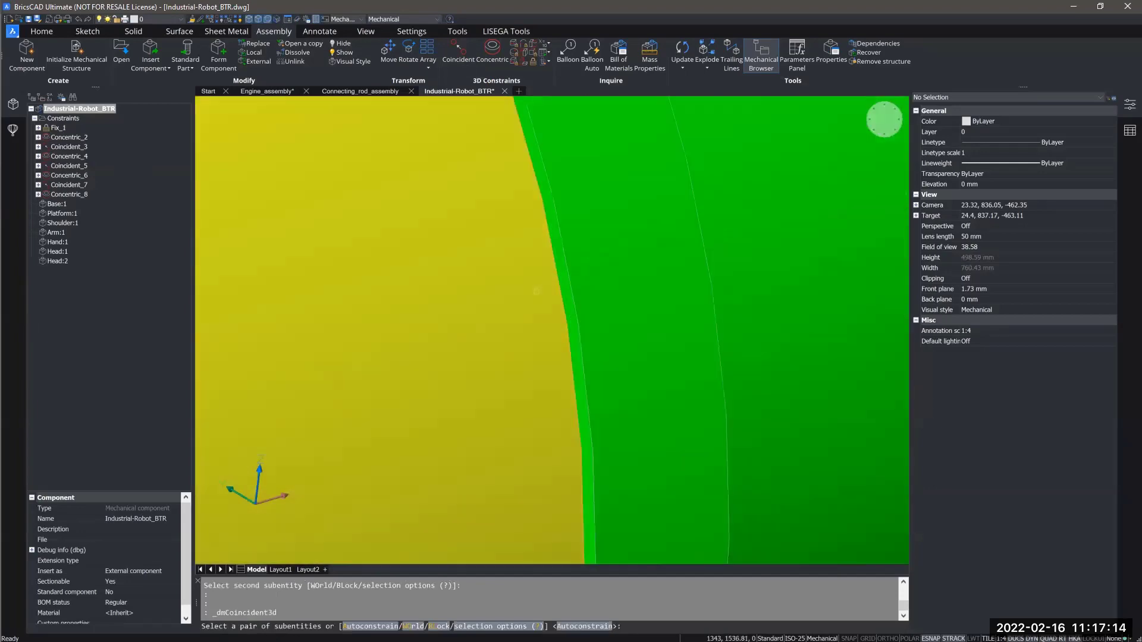
left_click(561, 283)
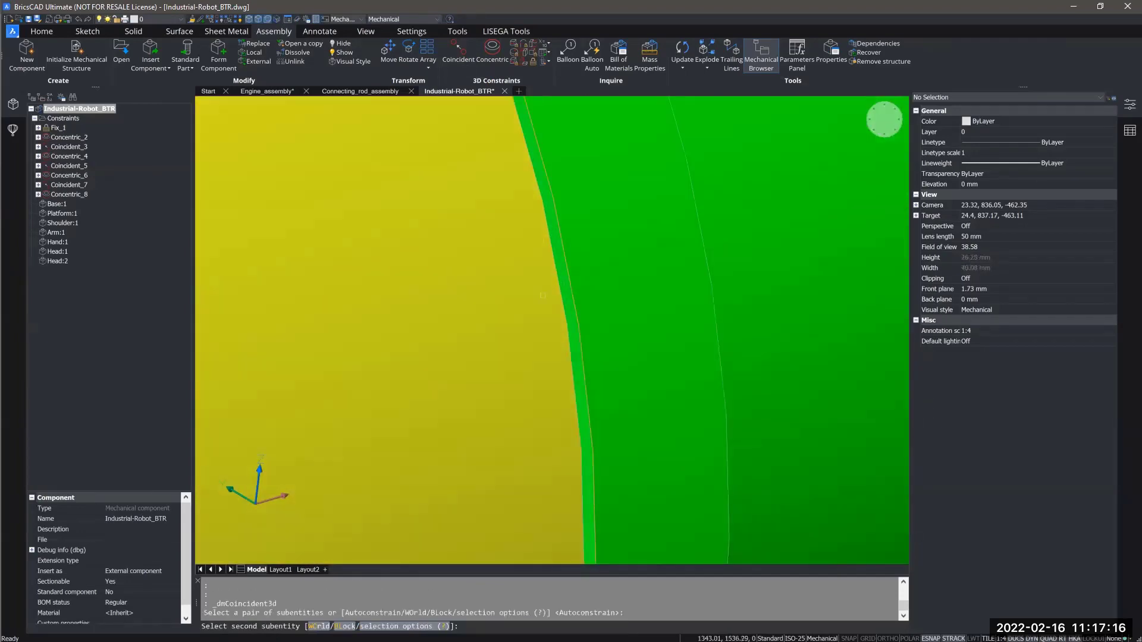
left_click(542, 295)
scroll(542, 296, "down", 8)
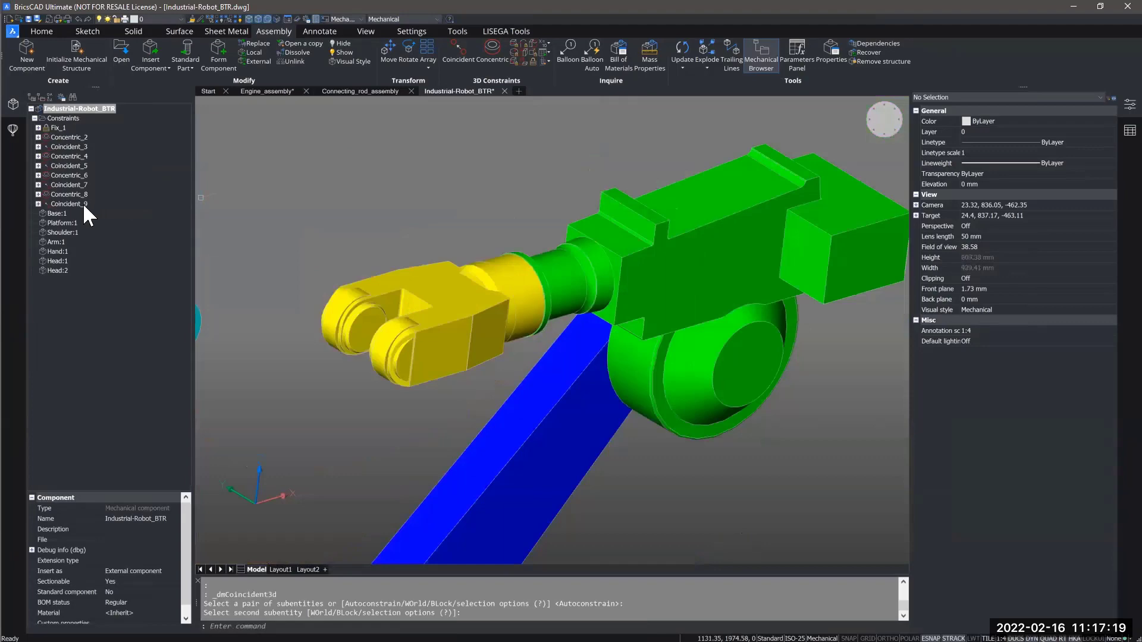
left_click(80, 203)
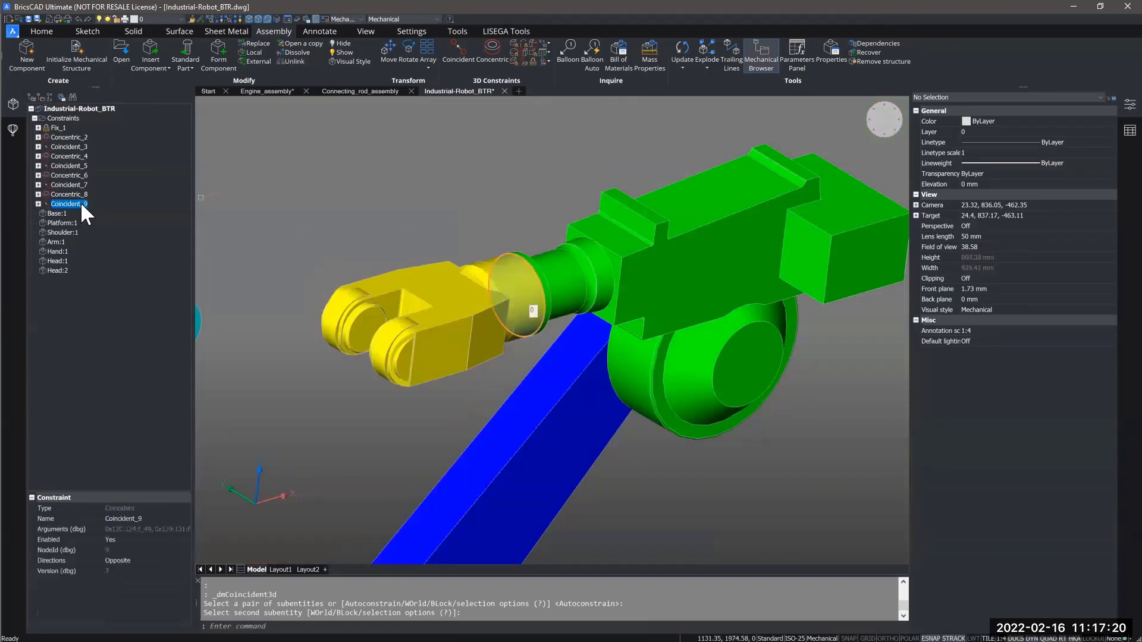
Make the cyan Head's large cylinder concentric with the round joint in the yellow Hand's fork
key("Escape")
key("Escape")
scroll(368, 378, "down", 6)
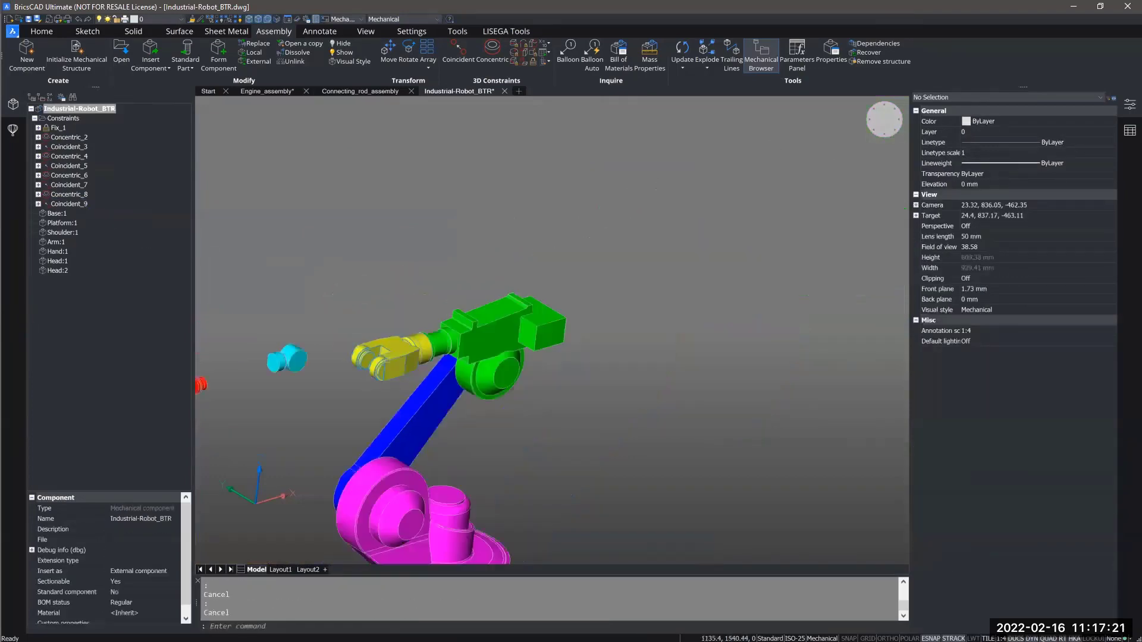
left_click(491, 39)
scroll(351, 323, "up", 5)
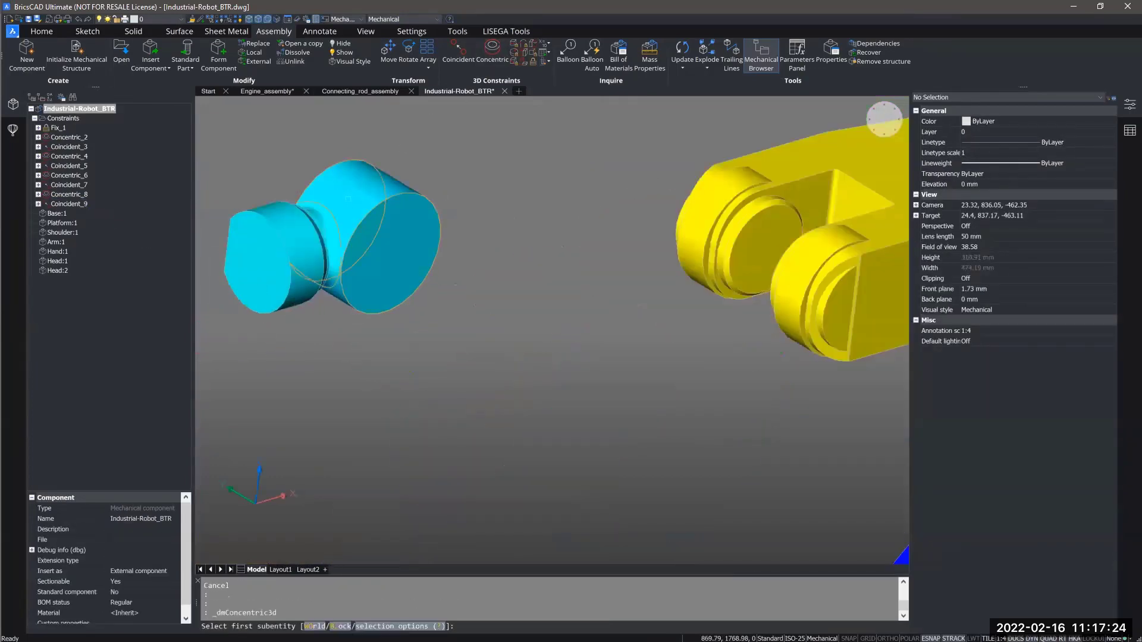
left_click(342, 261)
middle_click_drag(731, 315, 667, 354)
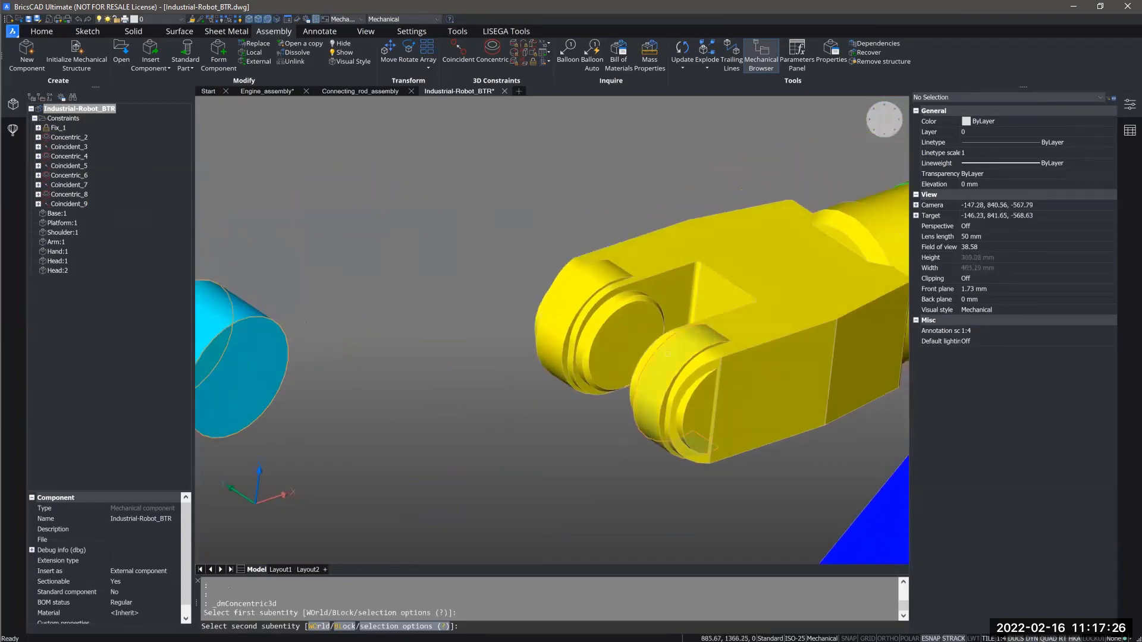
scroll(667, 354, "up", 6)
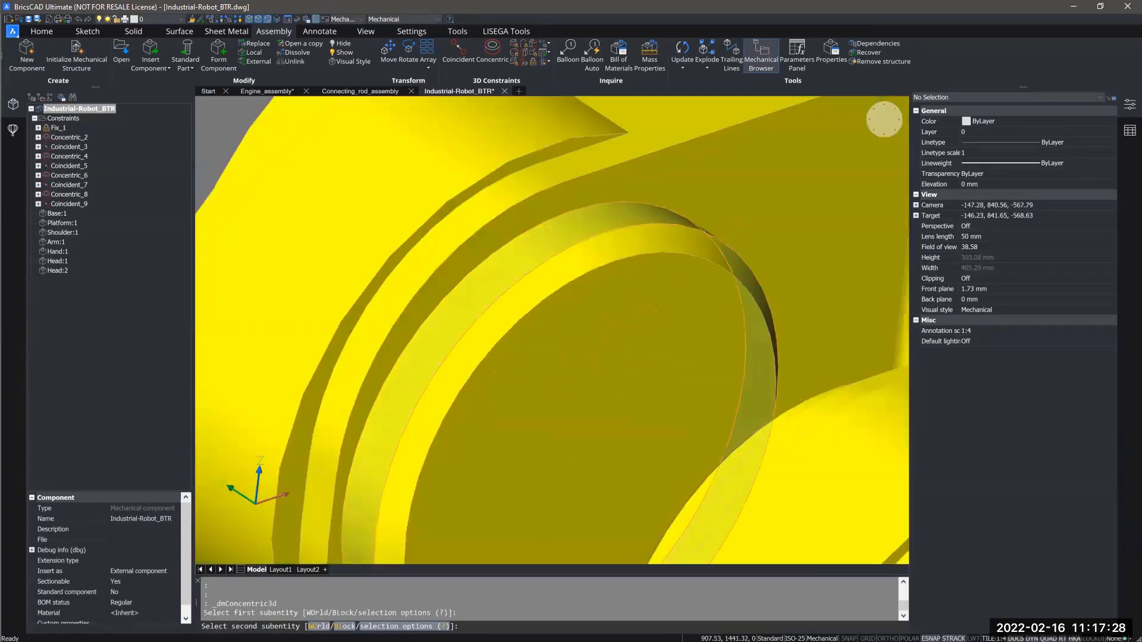
left_click(550, 243)
Make the flat side face of the cyan Head's large cylinder coincident with the inner face of the yellow Hand's fork
scroll(551, 245, "down", 6)
middle_click_drag(551, 244, 642, 268, "shift")
left_click(457, 58)
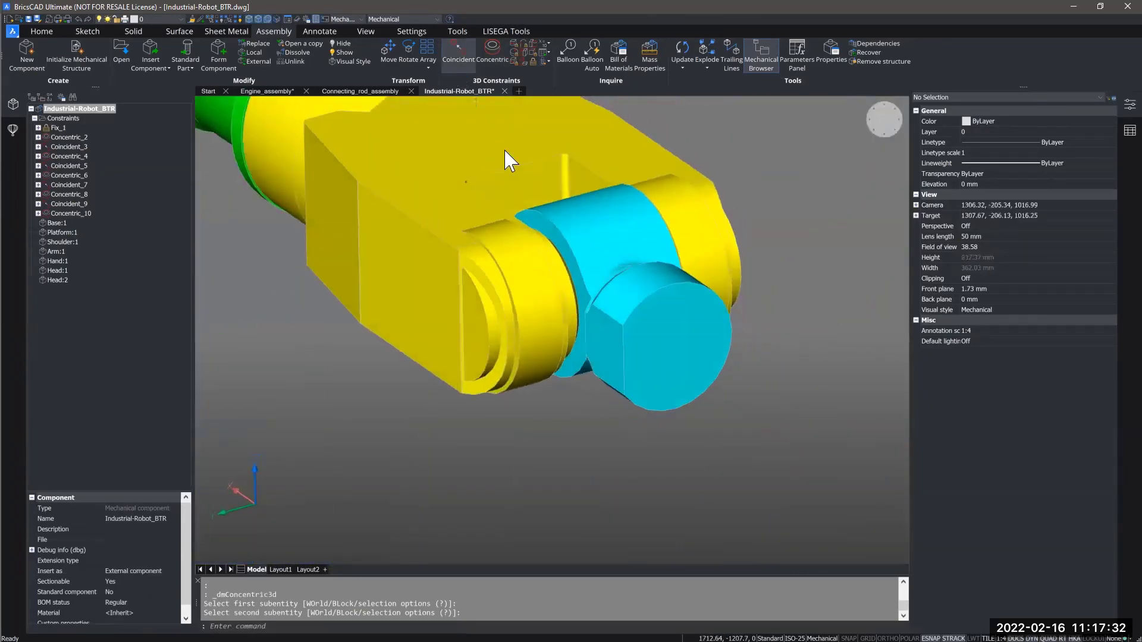
scroll(574, 258, "up", 5)
left_click(569, 268)
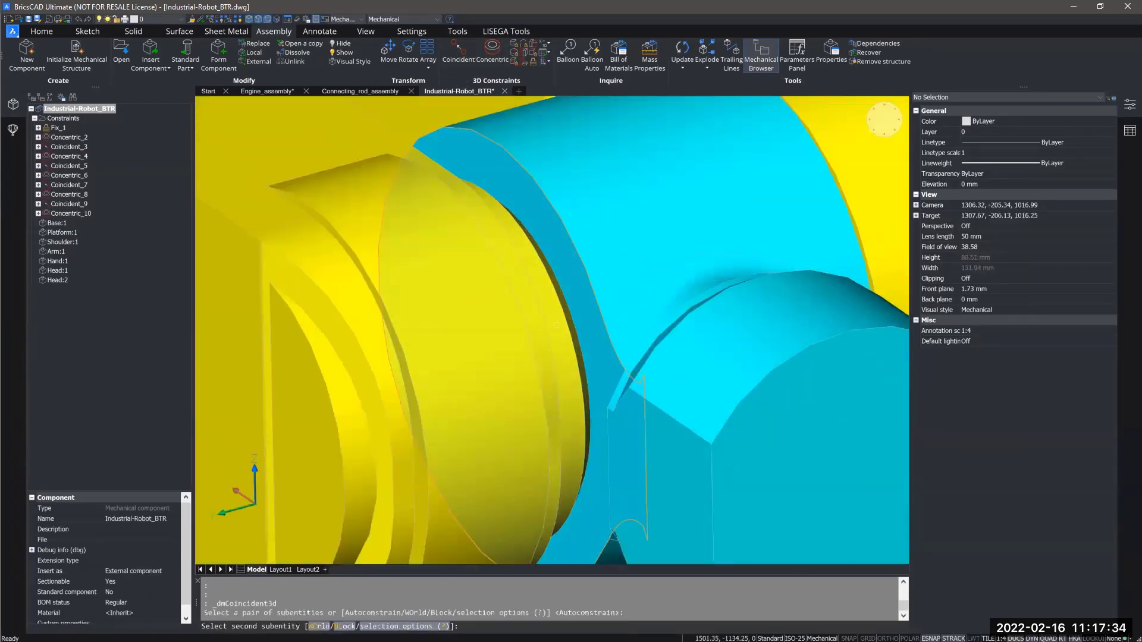
scroll(589, 336, "up", 3)
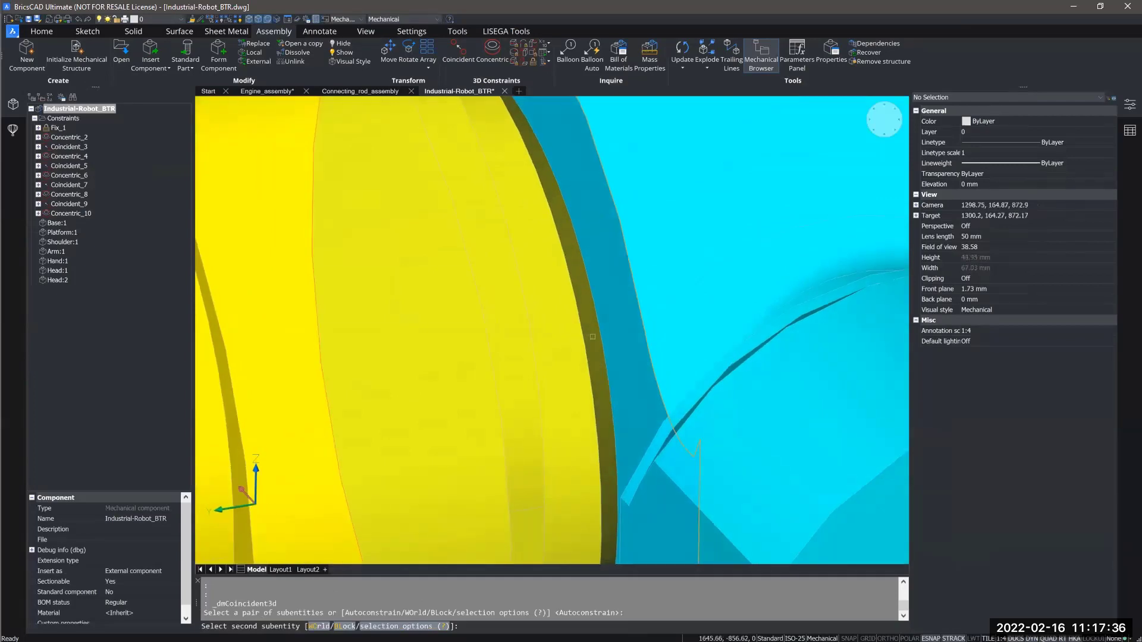
left_click(593, 336)
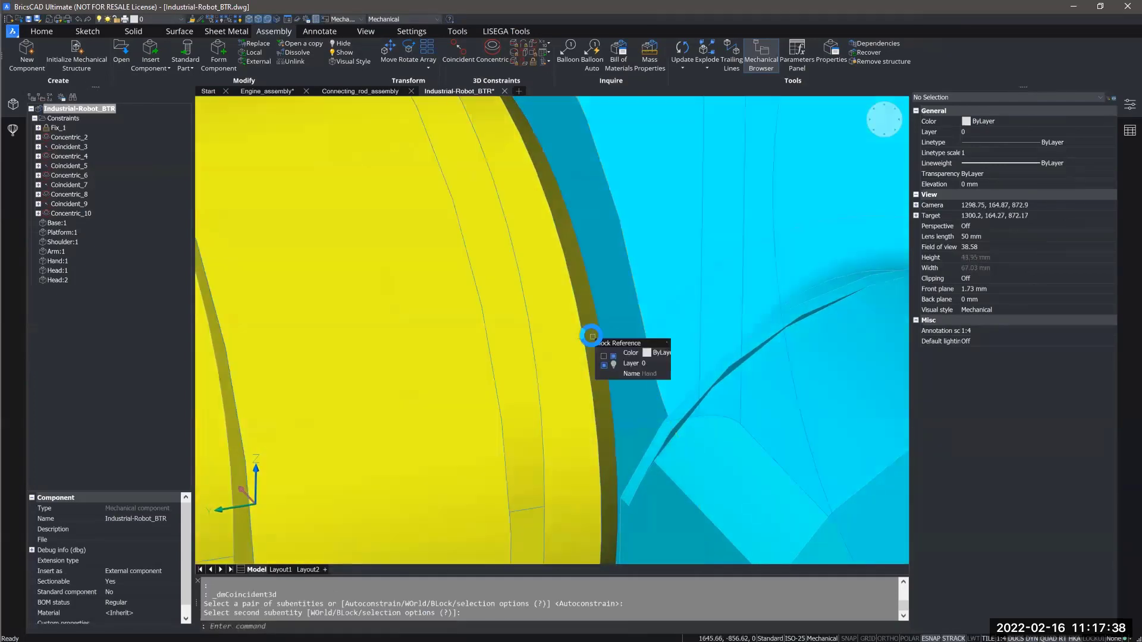
Make the red Head's cylindrical neck concentric with the cyan Head's small cylindrical end
scroll(585, 321, "down", 5)
scroll(574, 302, "down", 5)
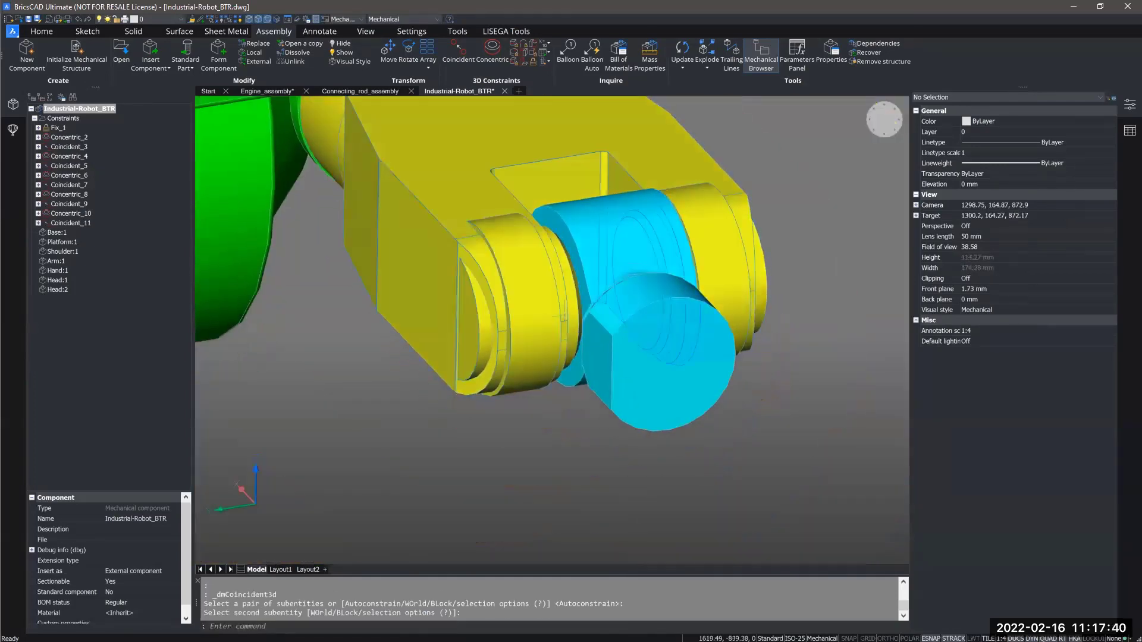
left_click(488, 51)
scroll(740, 468, "down", 2)
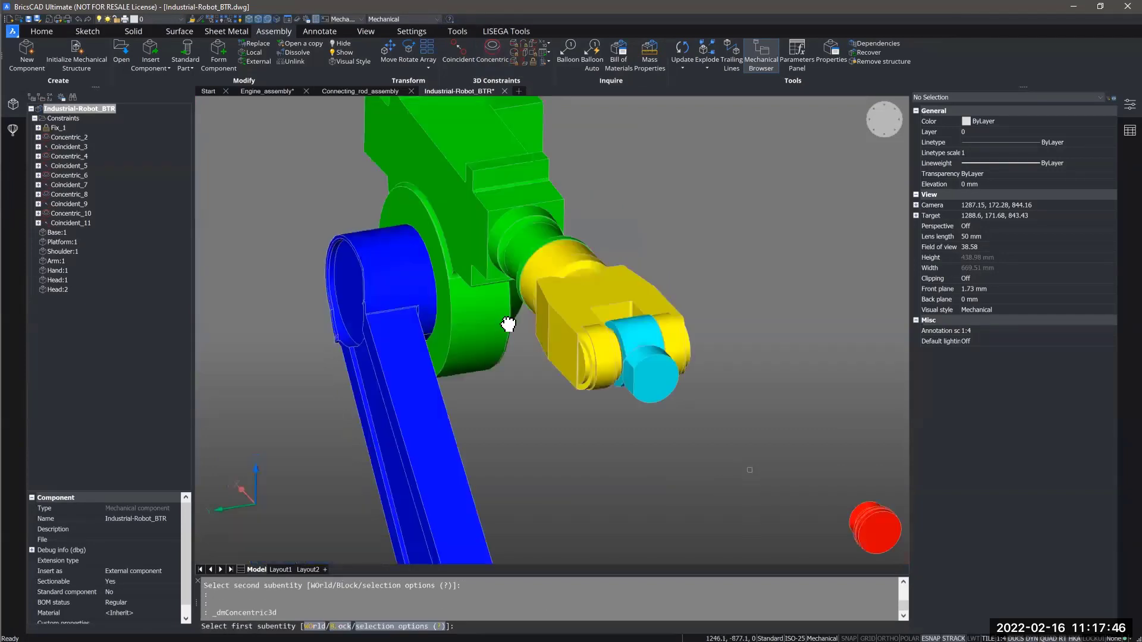
middle_click_drag(743, 469, 559, 364)
middle_click_drag(638, 397, 750, 390, "shift")
scroll(757, 380, "up", 4)
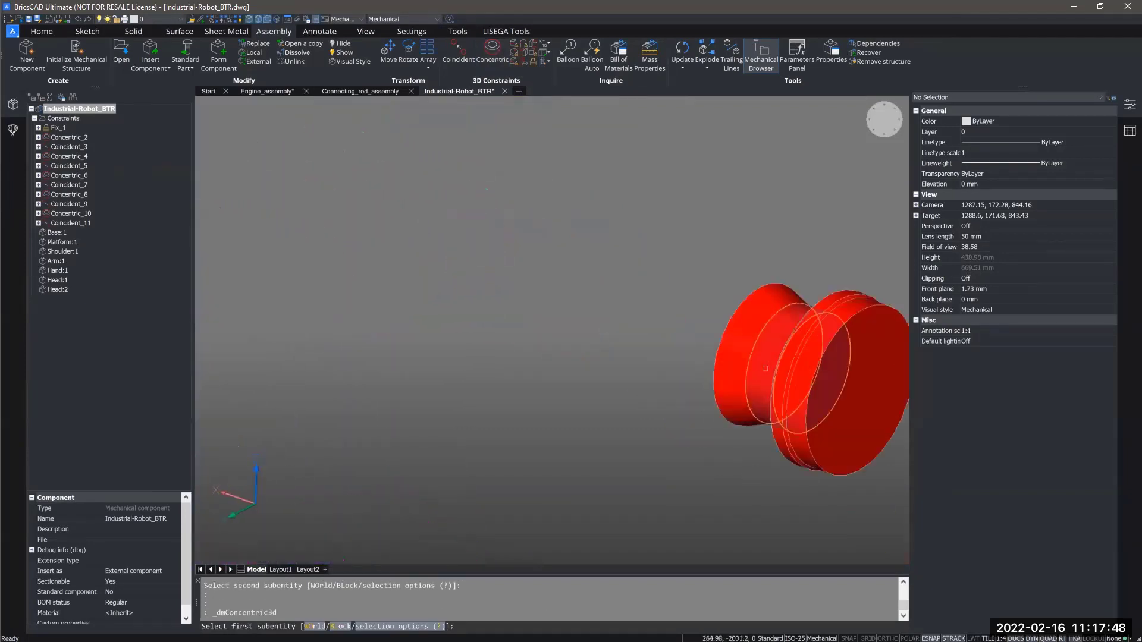
left_click(758, 377)
scroll(758, 376, "down", 3)
middle_click_drag(599, 313, 853, 306)
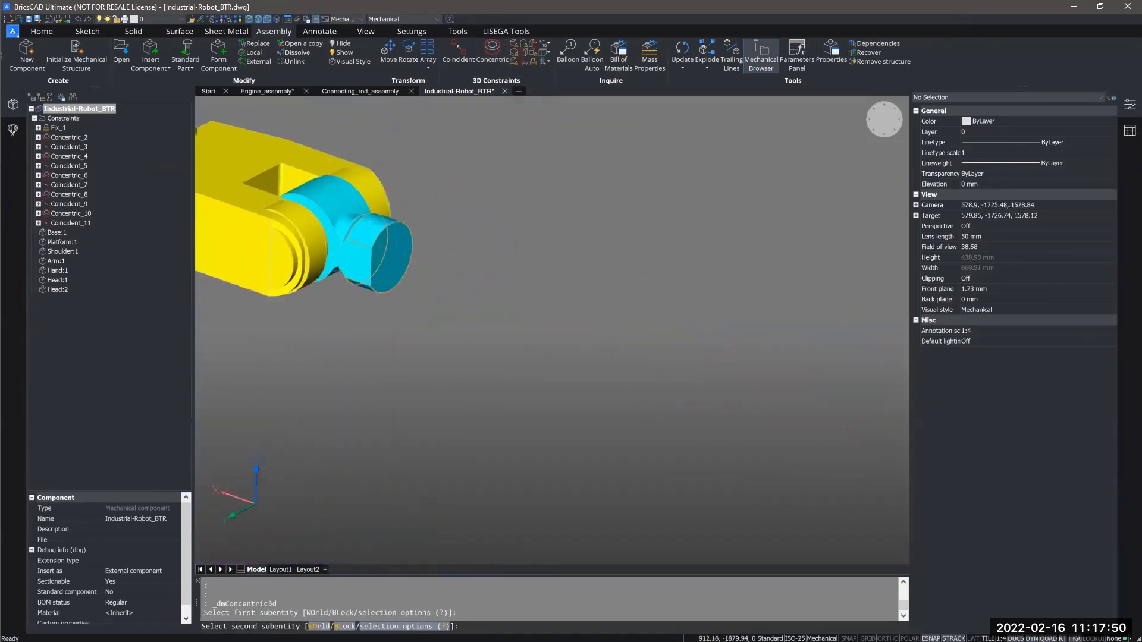
left_click(369, 223)
Make the cyan Head's flat front face coincident with the red Head's flat rear face
left_click(462, 53)
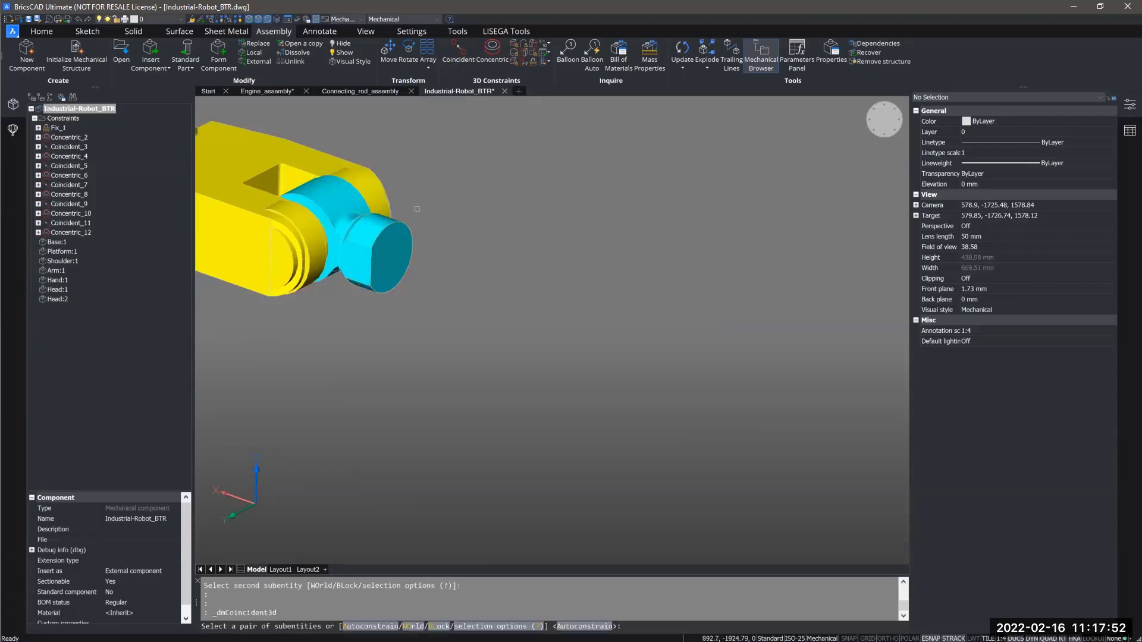
left_click(386, 272)
scroll(387, 272, "down", 4)
middle_click_drag(572, 301, 697, 239, "shift")
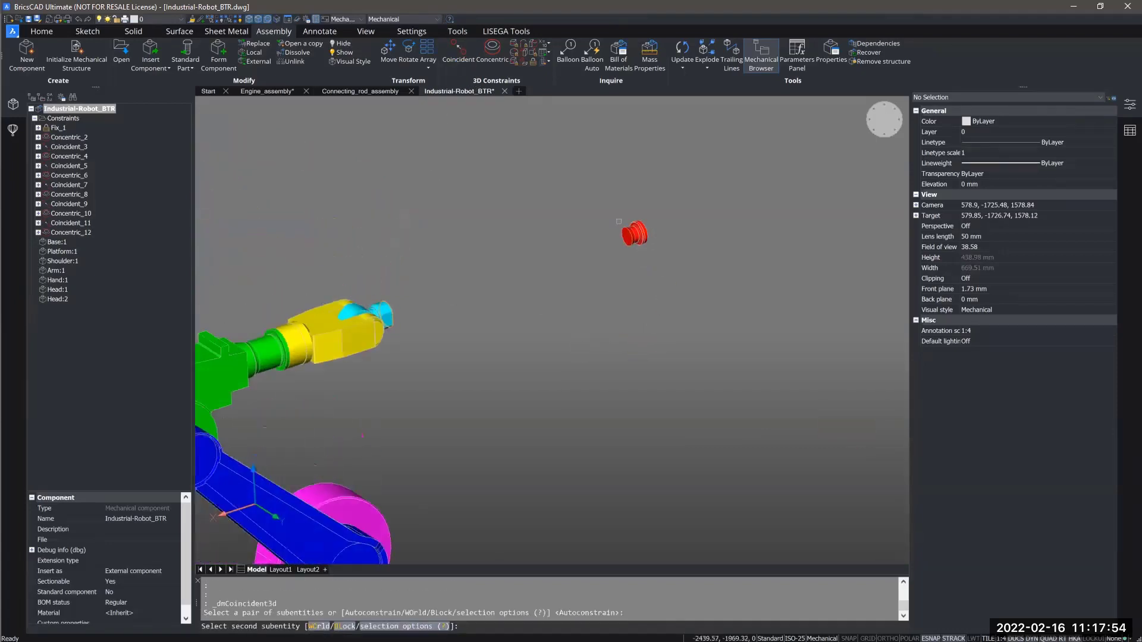
scroll(624, 226, "up", 4)
left_click(654, 283)
Place the manipulator on the red Head, try moving it along one axis to test the arm's motion, and cancel the move
scroll(501, 343, "down", 4)
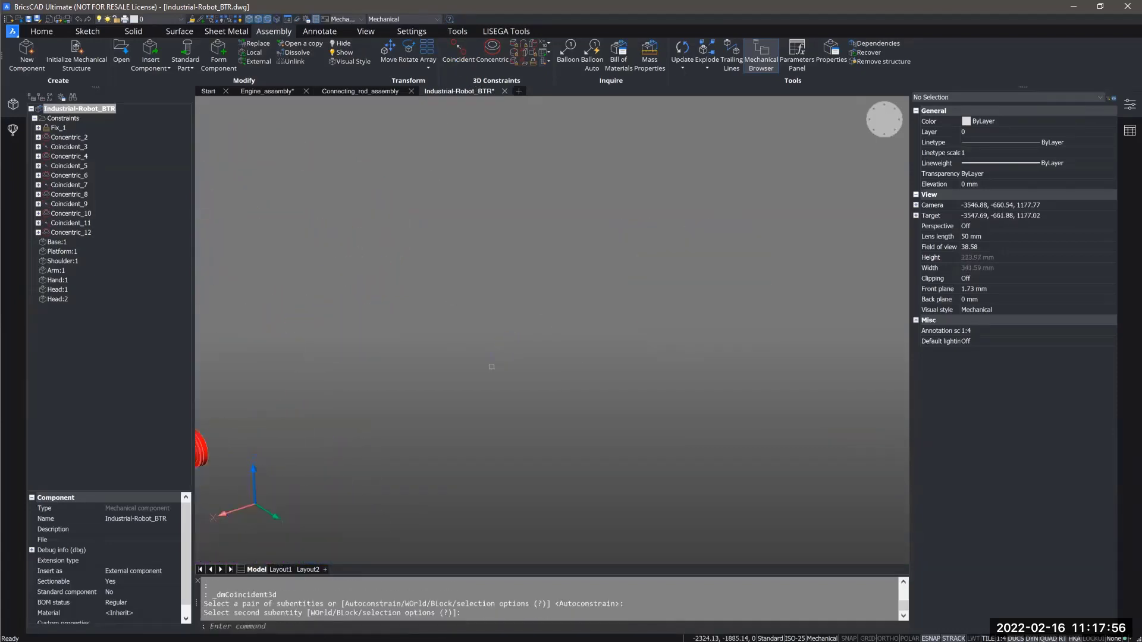
middle_click_drag(493, 365, 671, 229)
scroll(671, 229, "down", 3)
middle_click_drag(558, 311, 201, 274, "shift")
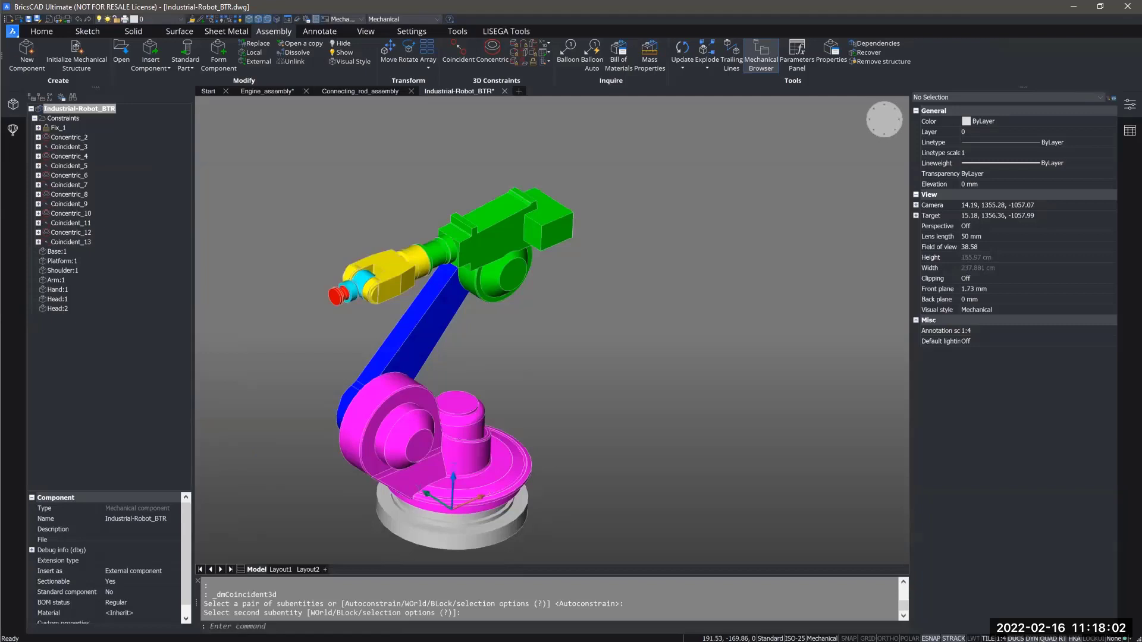
middle_click_drag(476, 348, 524, 303)
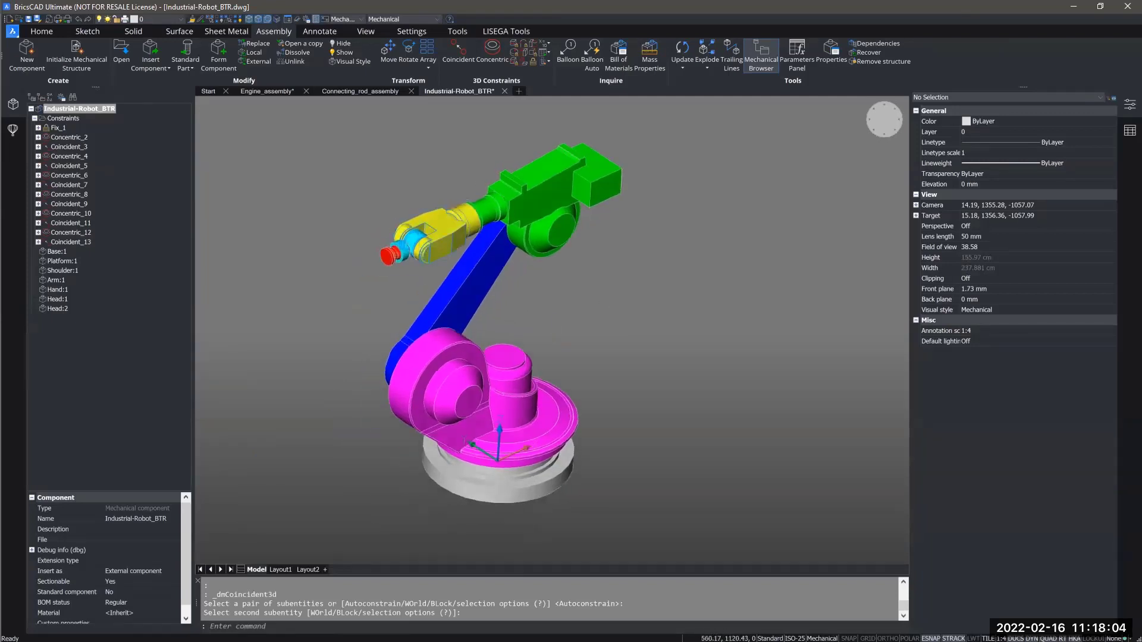
left_click(387, 257)
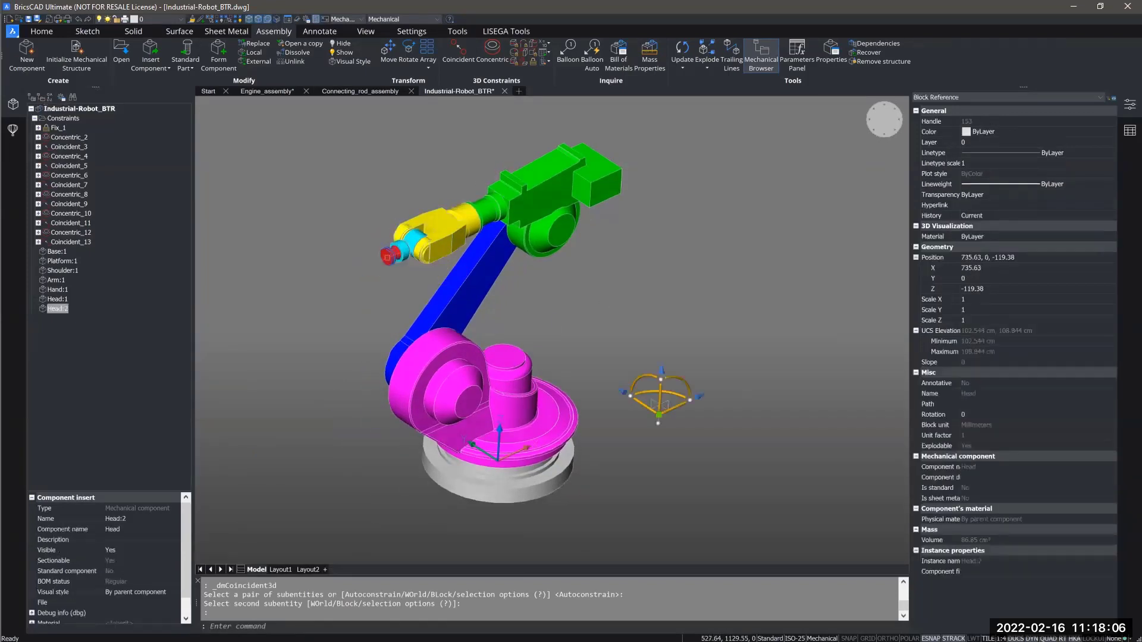
left_click(659, 423)
scroll(377, 264, "up", 6)
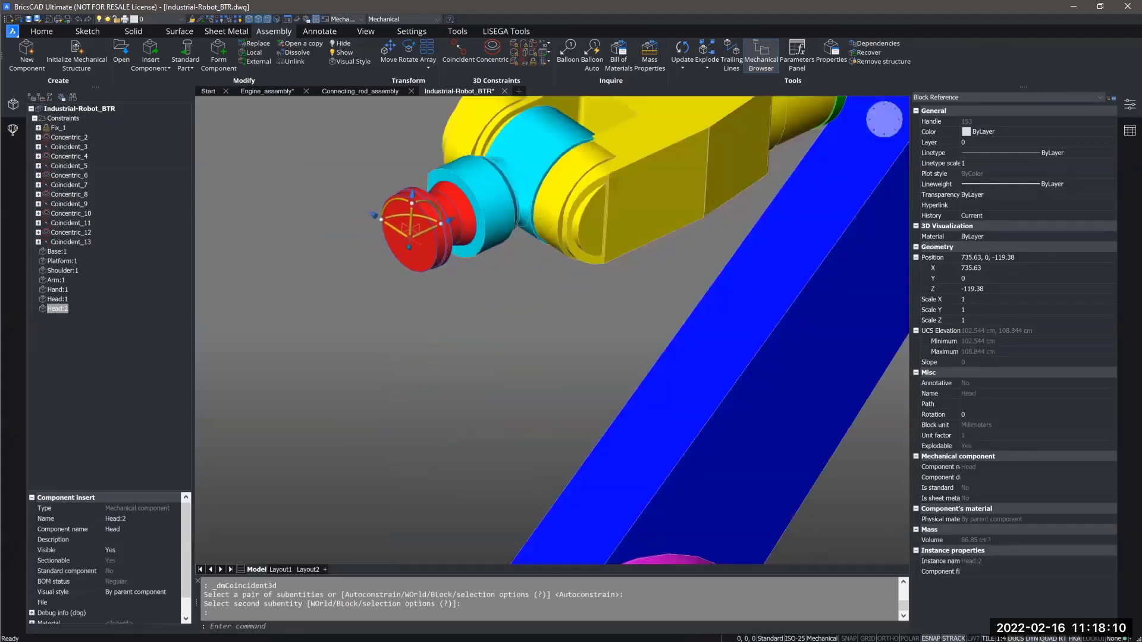
scroll(400, 235, "down", 5)
scroll(400, 235, "down", 2)
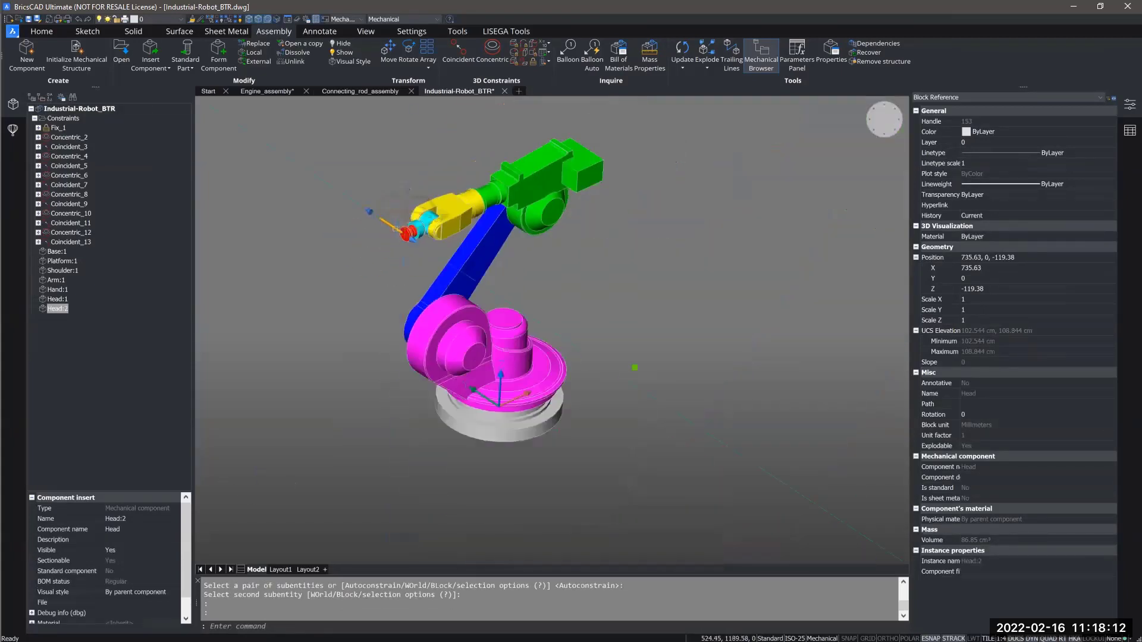
left_click(402, 230)
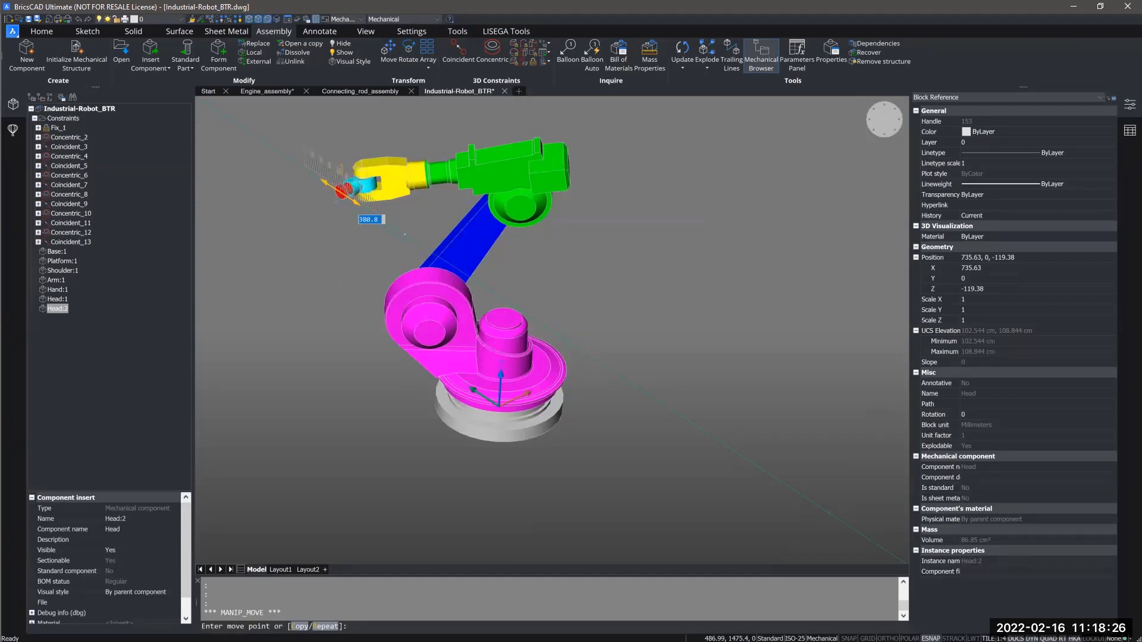
key("Escape")
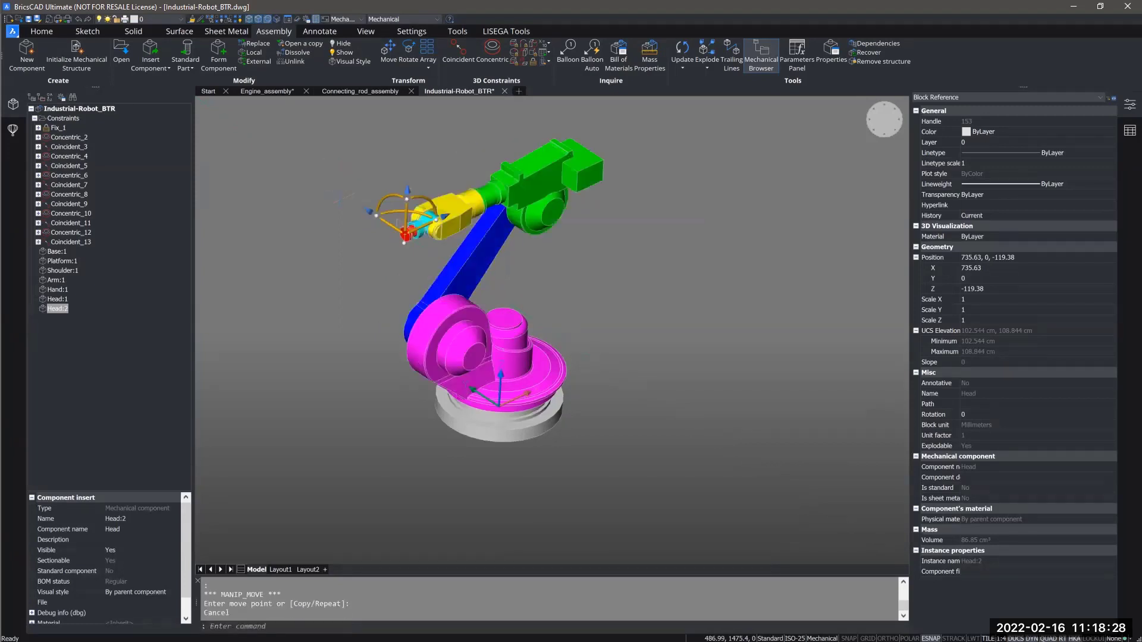
key("Escape")
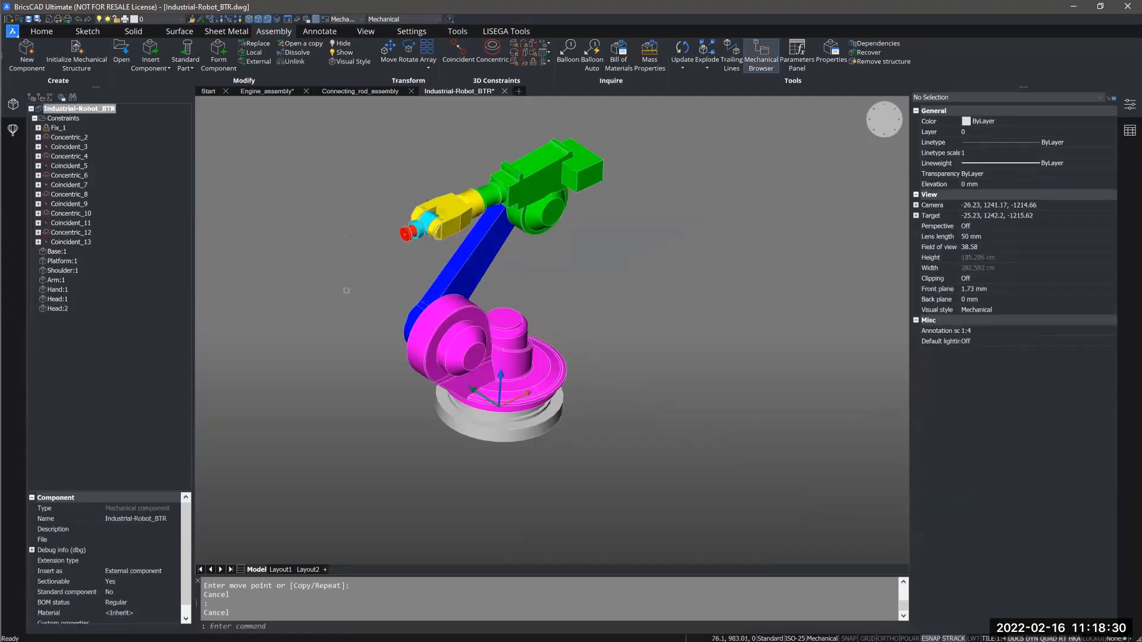
Try rotating the blue Shoulder about its lower joint with the manipulator by about 21°, then cancel the rotation
middle_click_drag(347, 290, 457, 261)
middle_click_drag(457, 261, 628, 264, "shift")
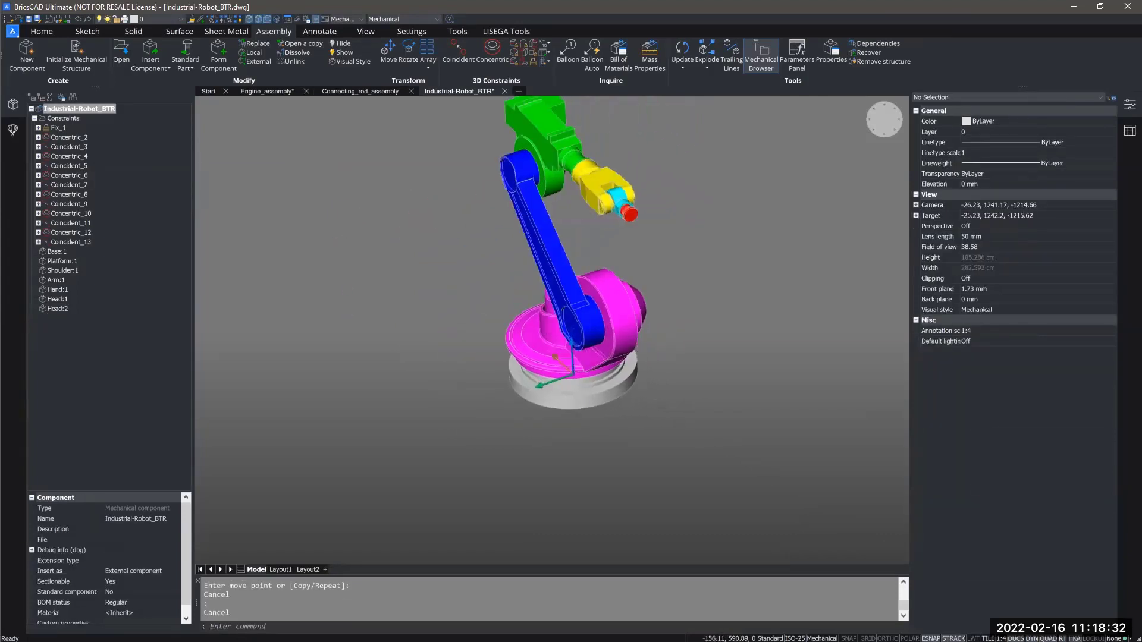
scroll(588, 320, "up", 3)
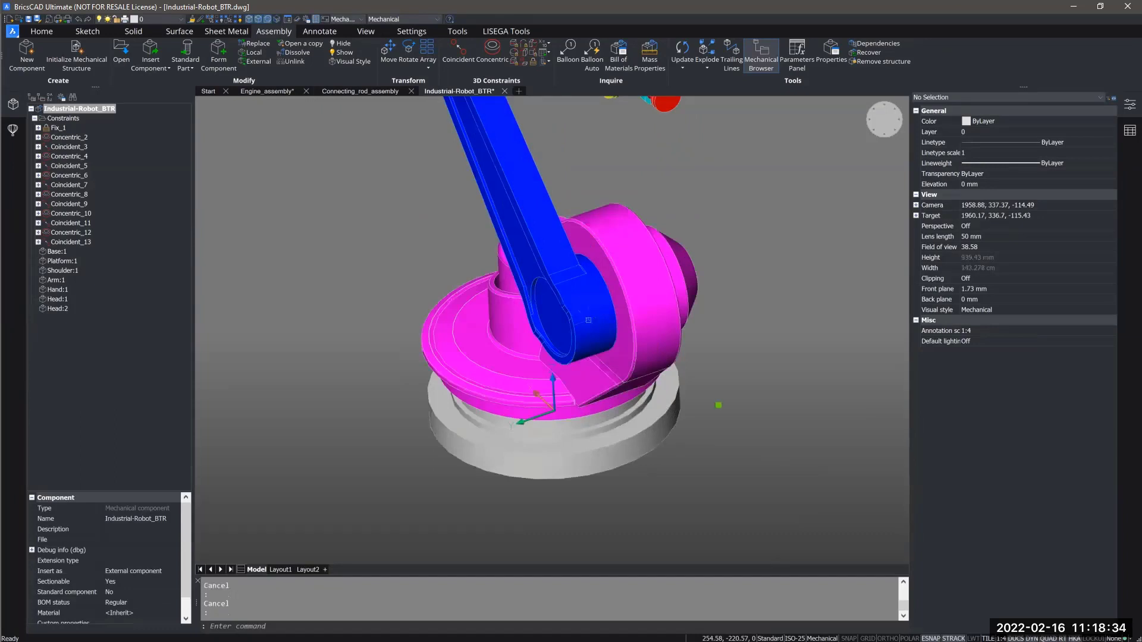
left_click(588, 320)
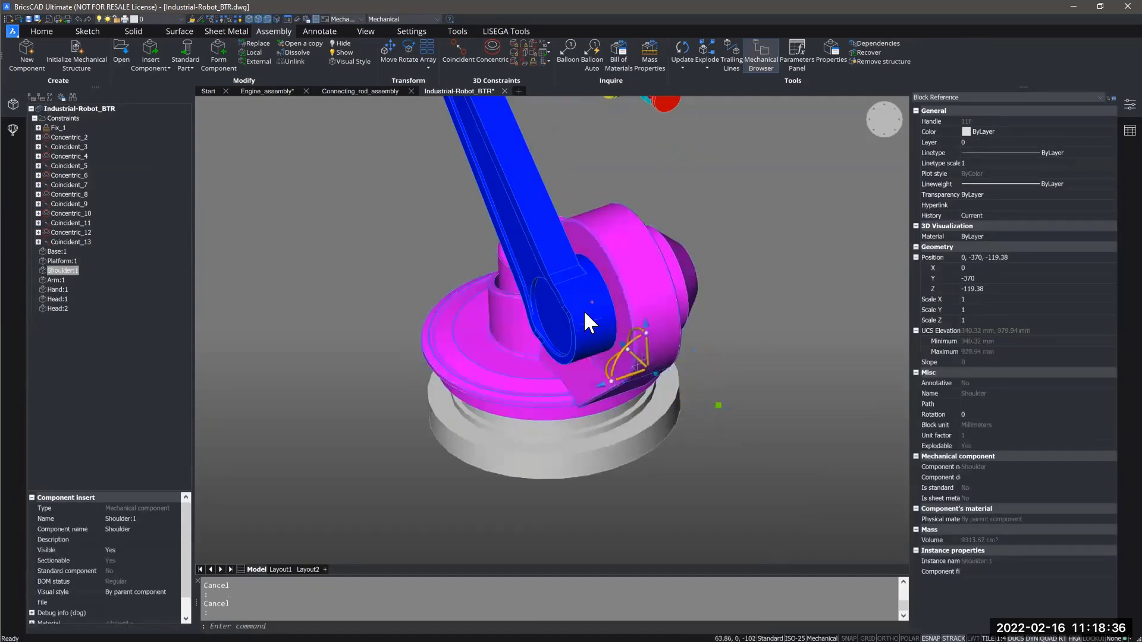
middle_click_drag(583, 309, 616, 286, "shift")
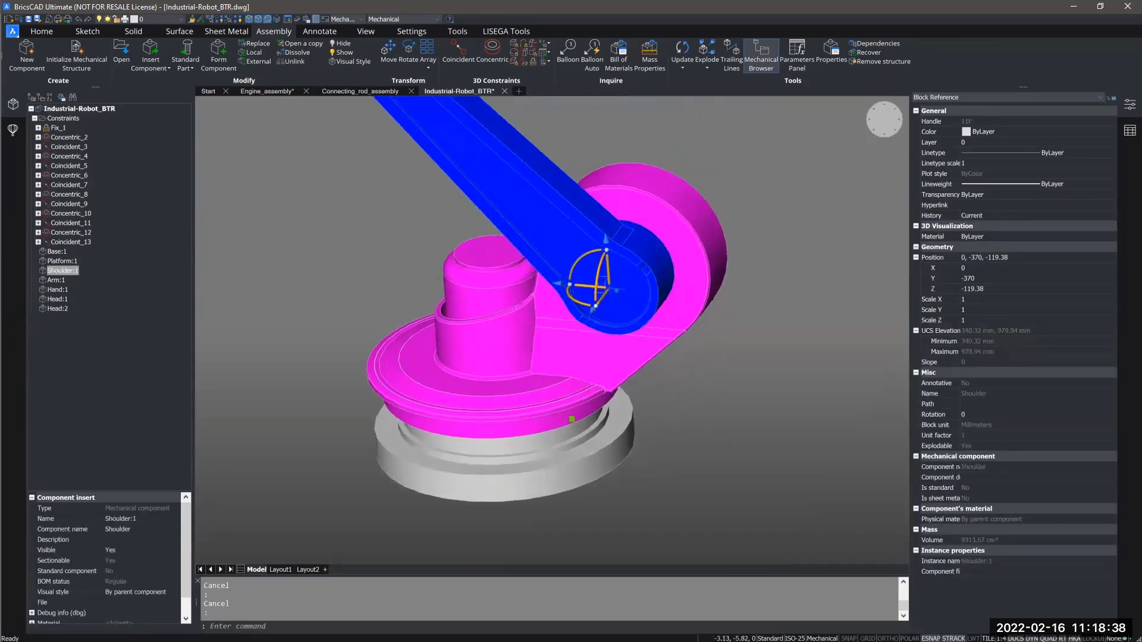
left_click(595, 297)
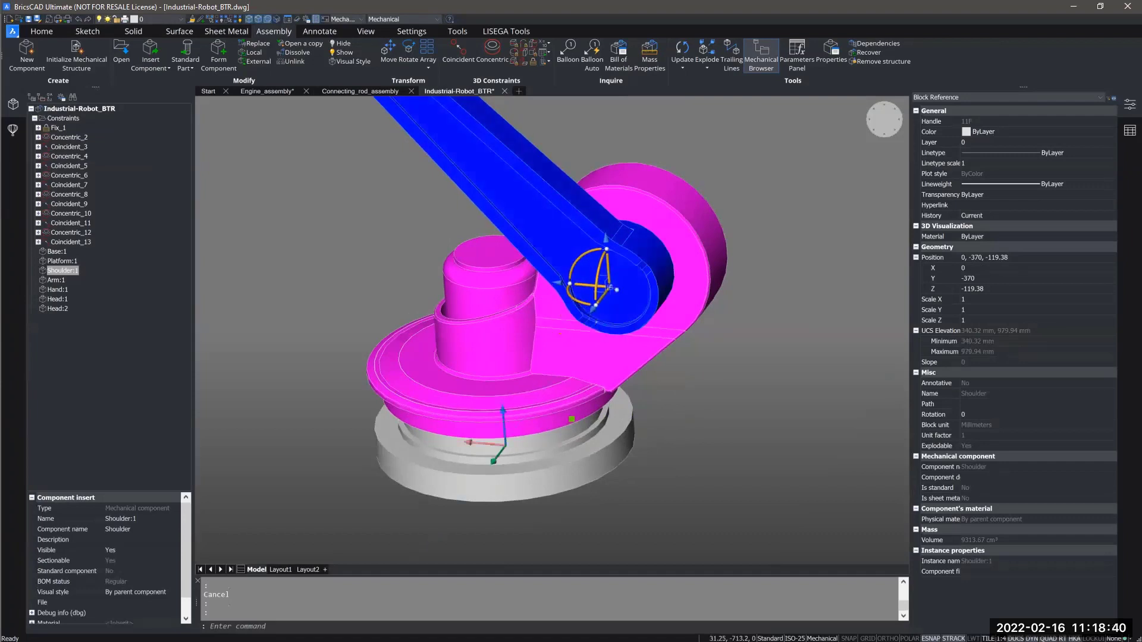
left_click_drag(574, 264, 552, 299)
left_click(546, 351)
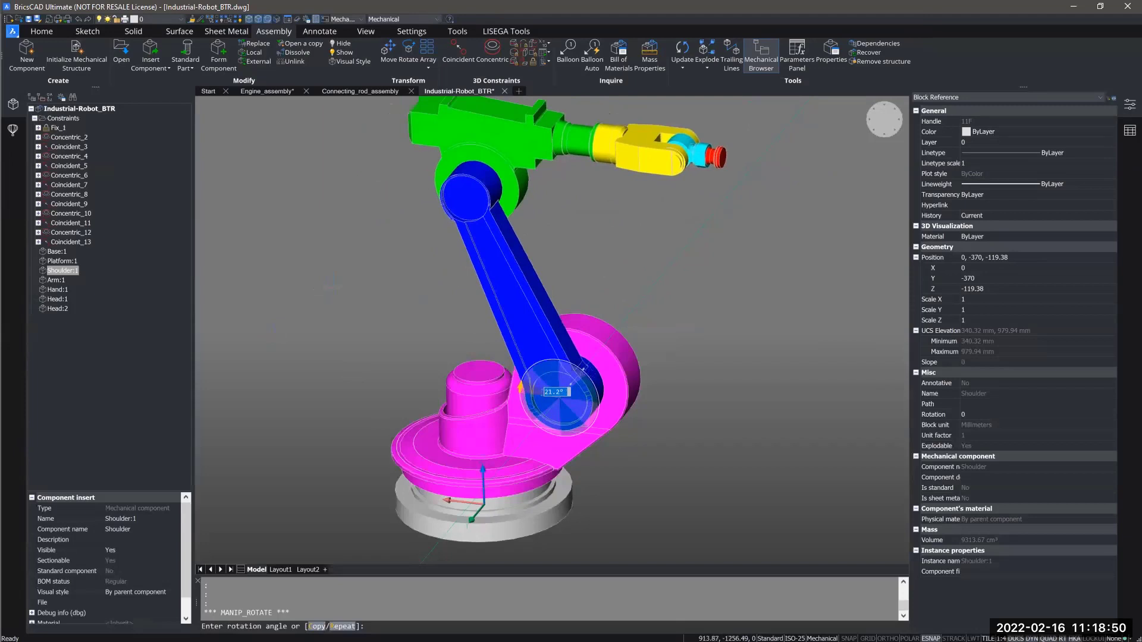
key("Escape")
key("Escape")
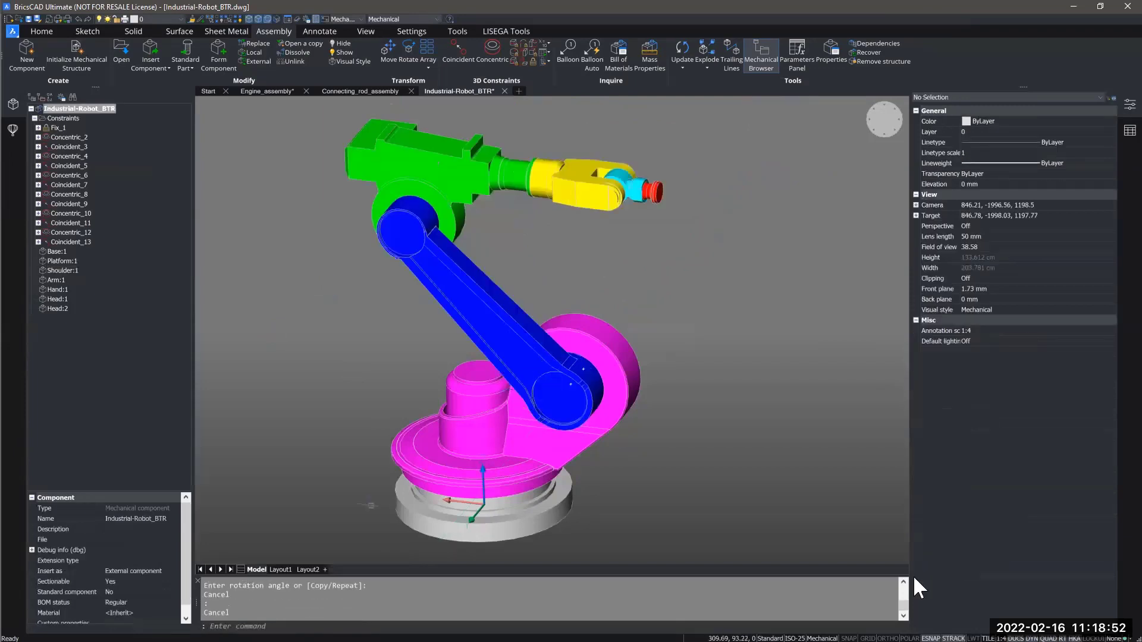
Start inserting a component and browse from the Desktop through V22 Training, Basic and Models_Dataset to 6_Assembly inverse kinematics' Starter Files folder
middle_click_drag(755, 447, 333, 416)
scroll(646, 421, "down", 3)
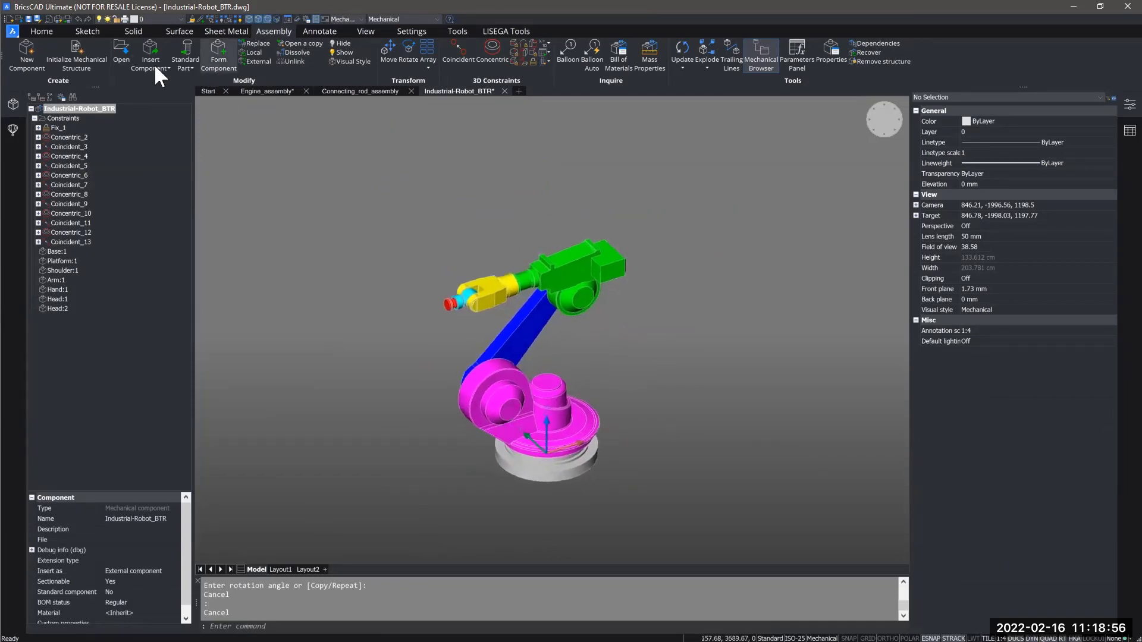
left_click(156, 68)
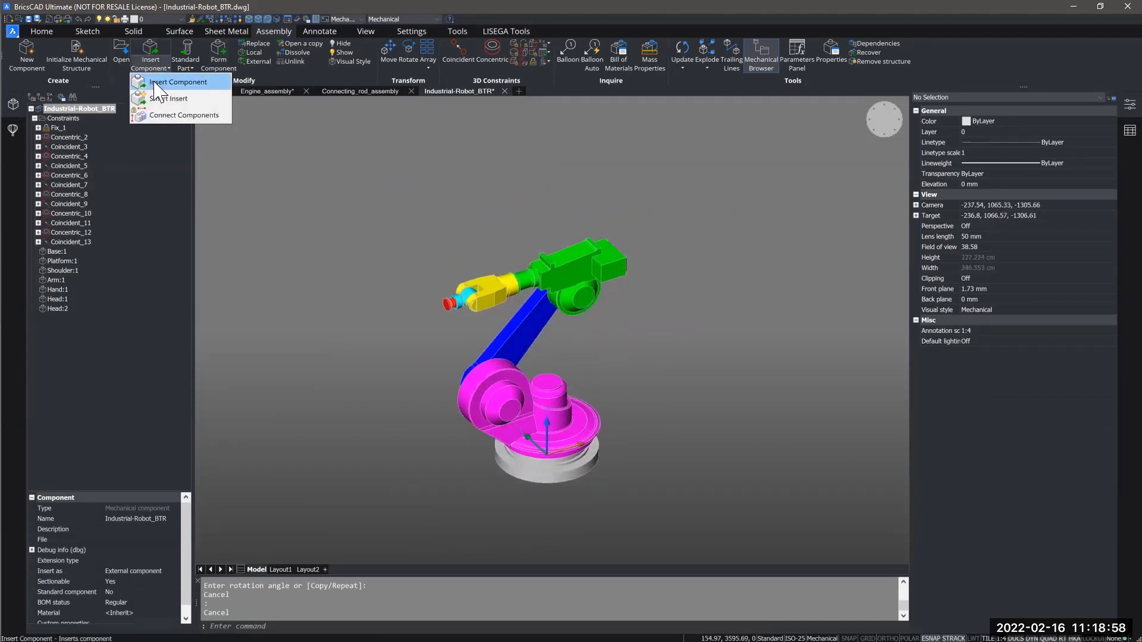
left_click(156, 83)
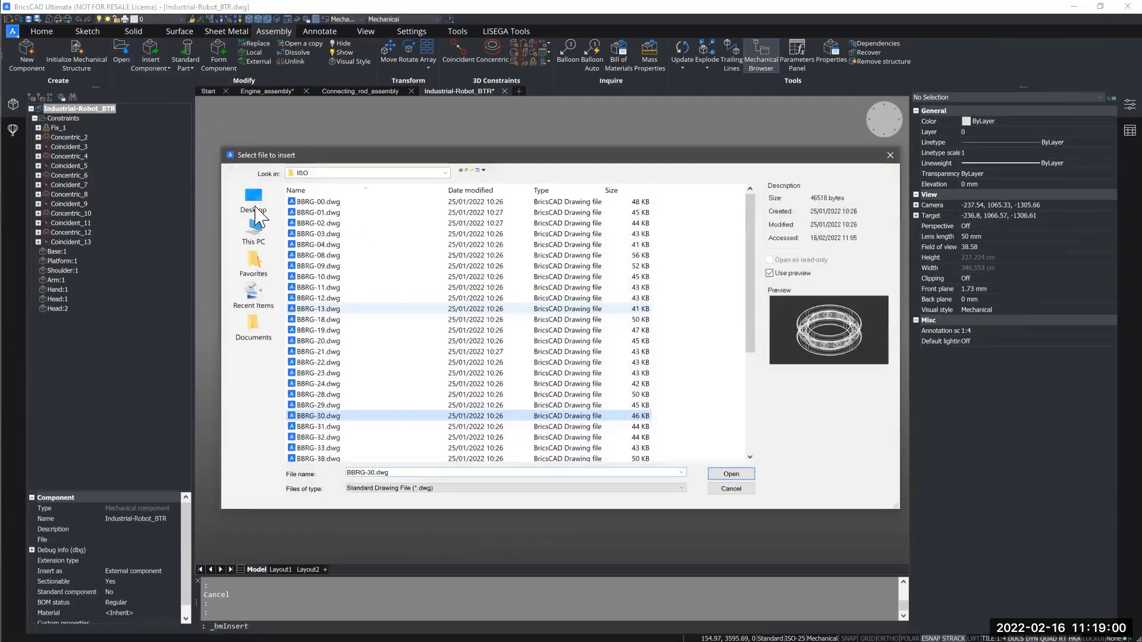
left_click(255, 211)
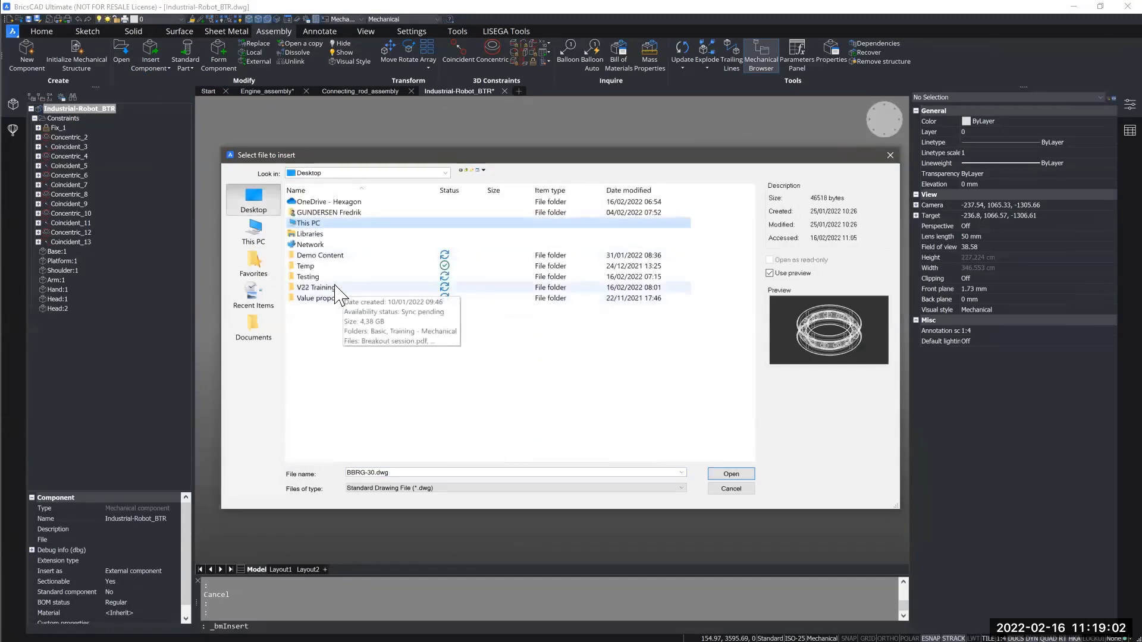
double_click(325, 288)
double_click(321, 220)
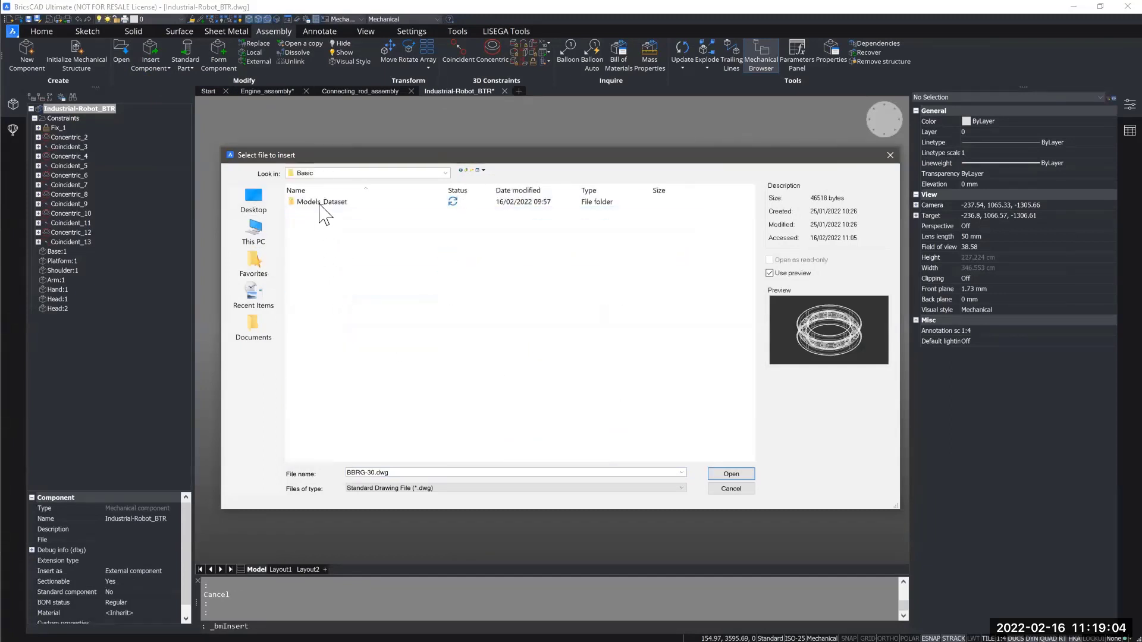
double_click(325, 203)
double_click(326, 255)
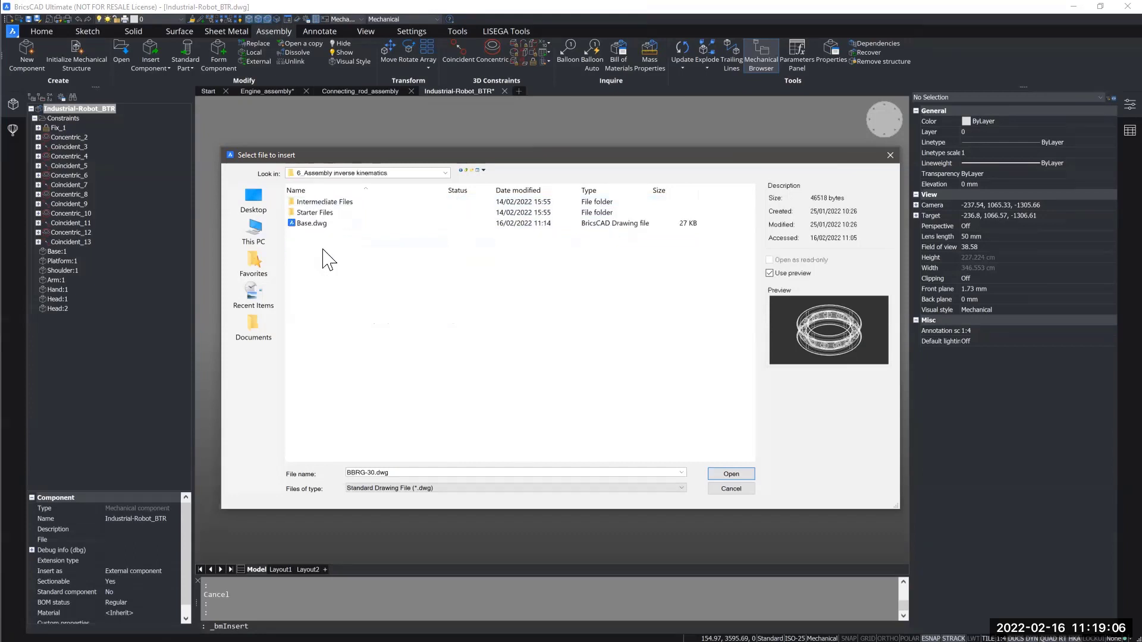
left_click(325, 214)
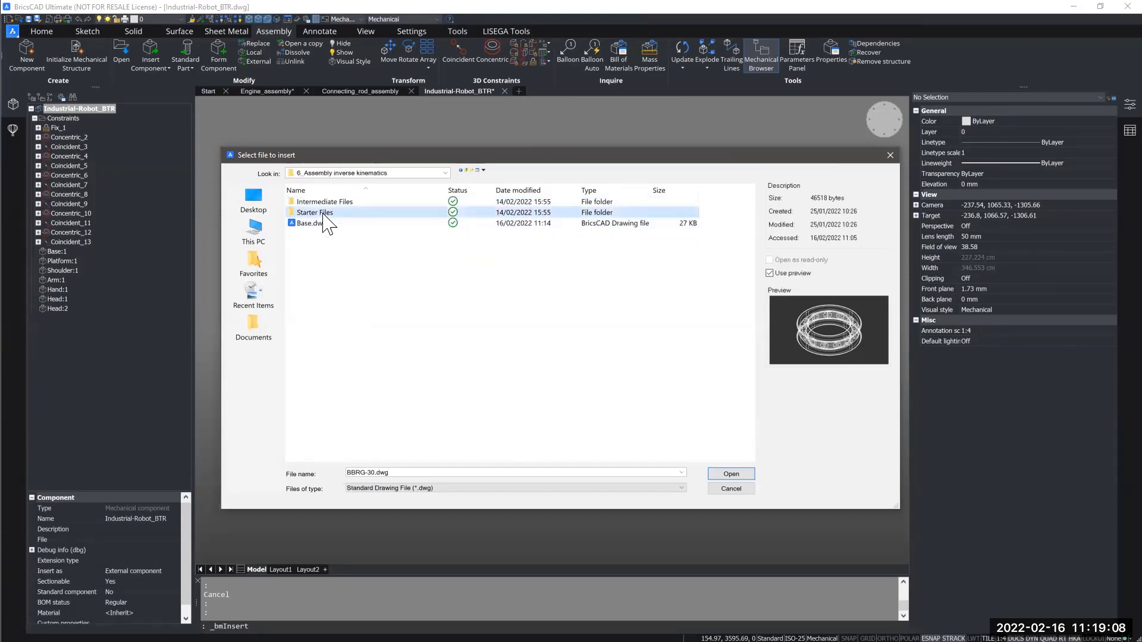
double_click(368, 212)
Insert car_door.dwg as a component and place it in free space beside the robot's head
left_click(333, 203)
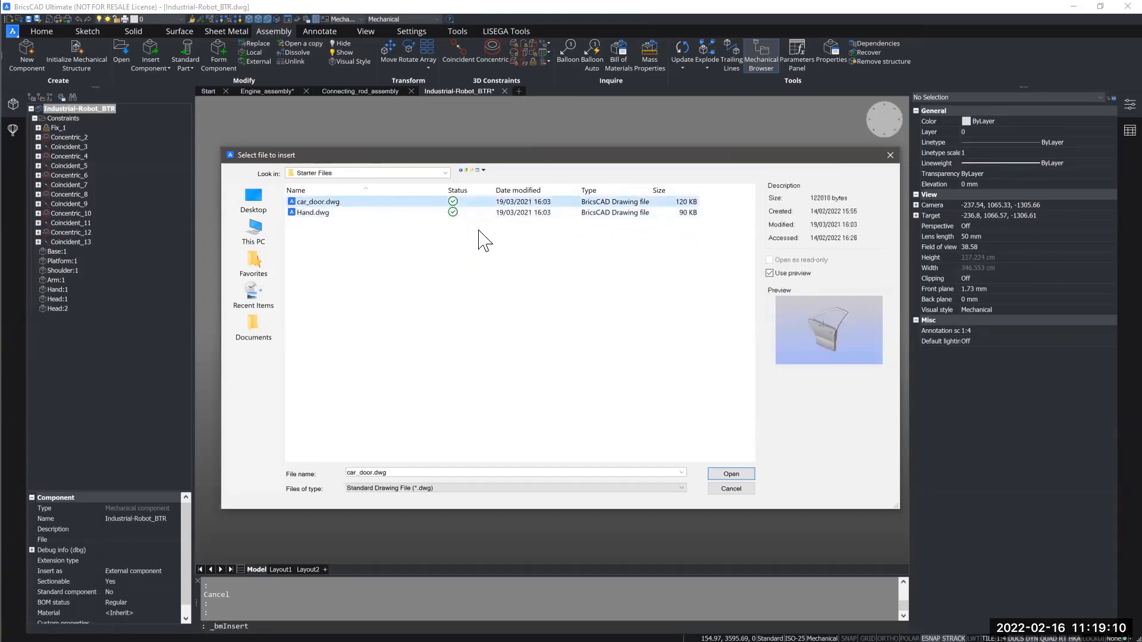
left_click(732, 474)
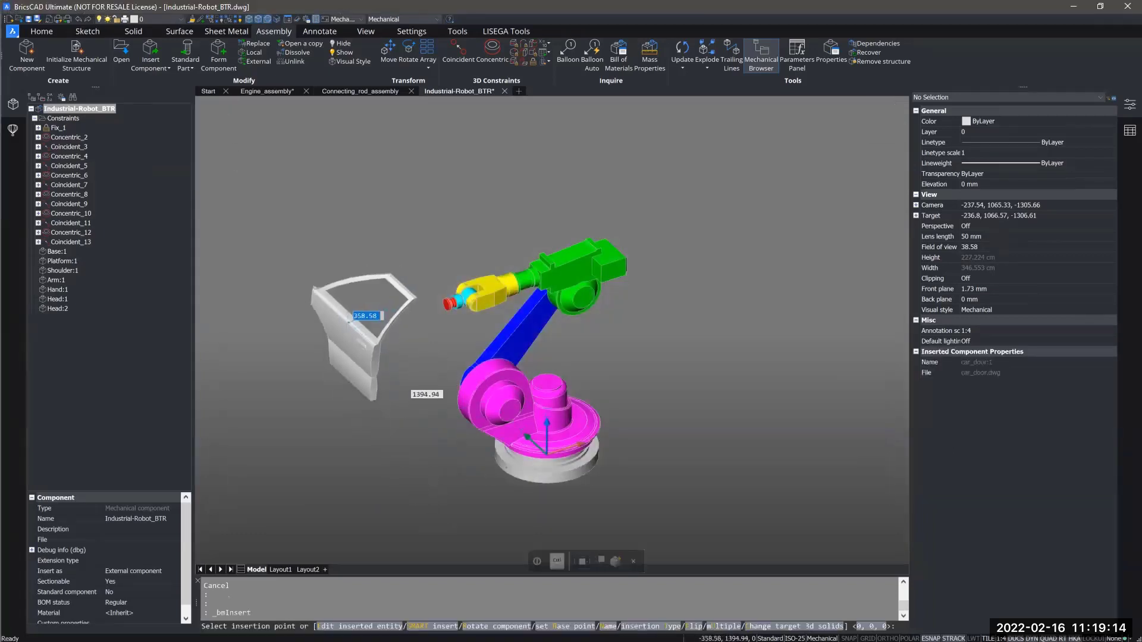
left_click(298, 344)
Make the round hole in the car door concentric with the red Head's cylindrical flange
middle_click_drag(389, 423, 625, 380)
scroll(616, 308, "up", 5)
scroll(616, 311, "up", 4)
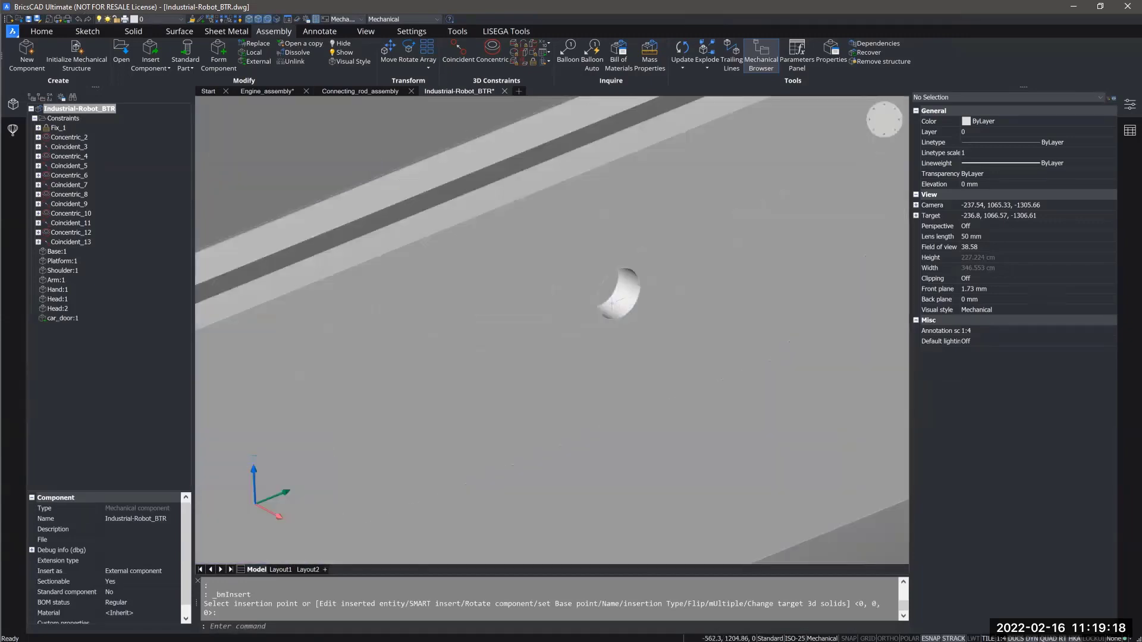
scroll(620, 299, "down", 3)
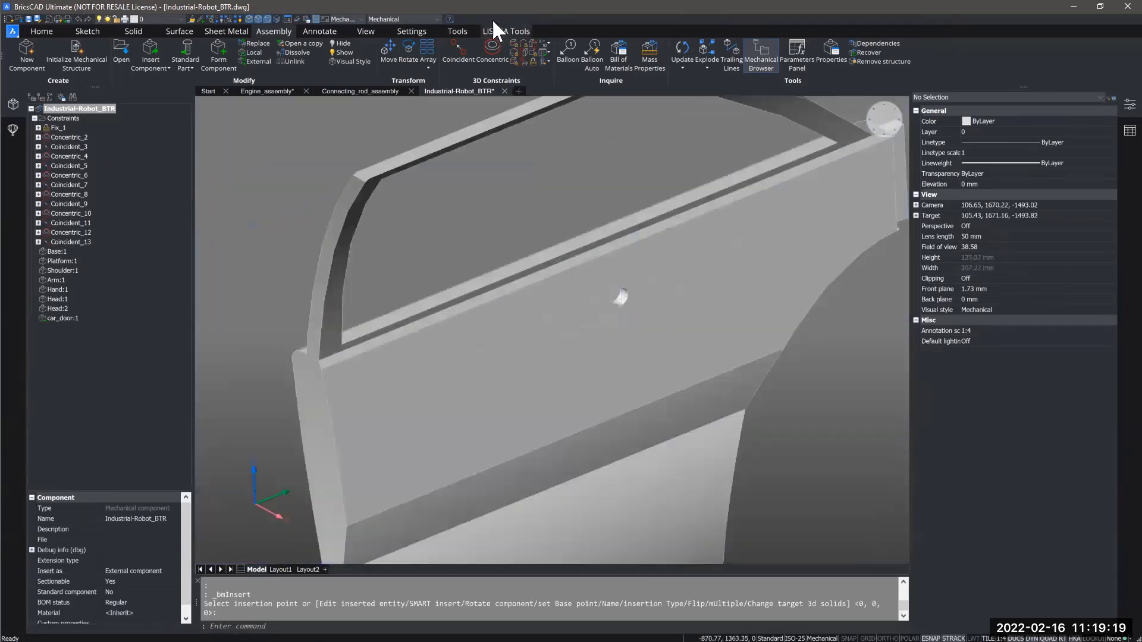
left_click(497, 52)
scroll(619, 296, "up", 6)
left_click(640, 279)
scroll(625, 297, "down", 10)
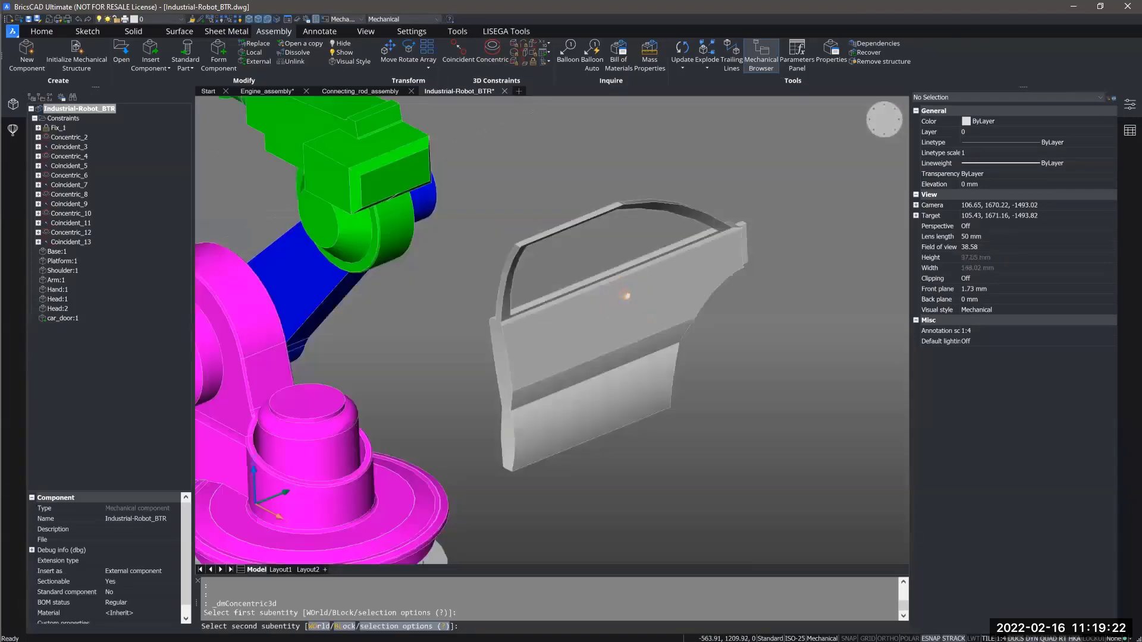
middle_click_drag(625, 297, 722, 289, "shift")
scroll(269, 211, "up", 5)
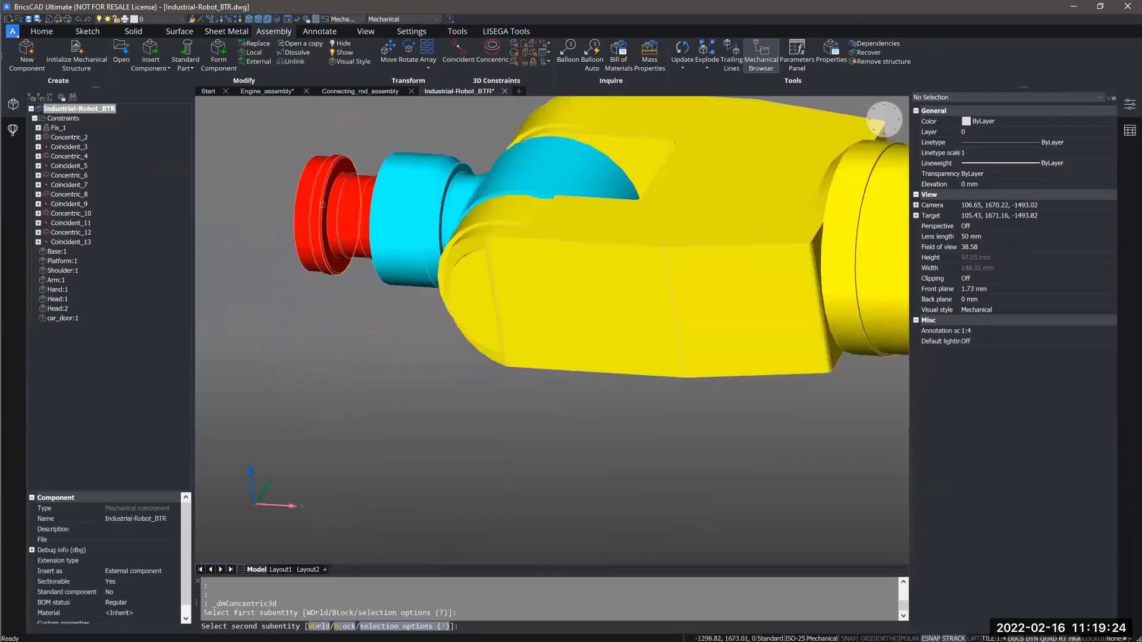
left_click(370, 320)
Move the car door along the red Head's axis, away from the robot, with the manipulator
middle_click_drag(368, 329, 450, 322)
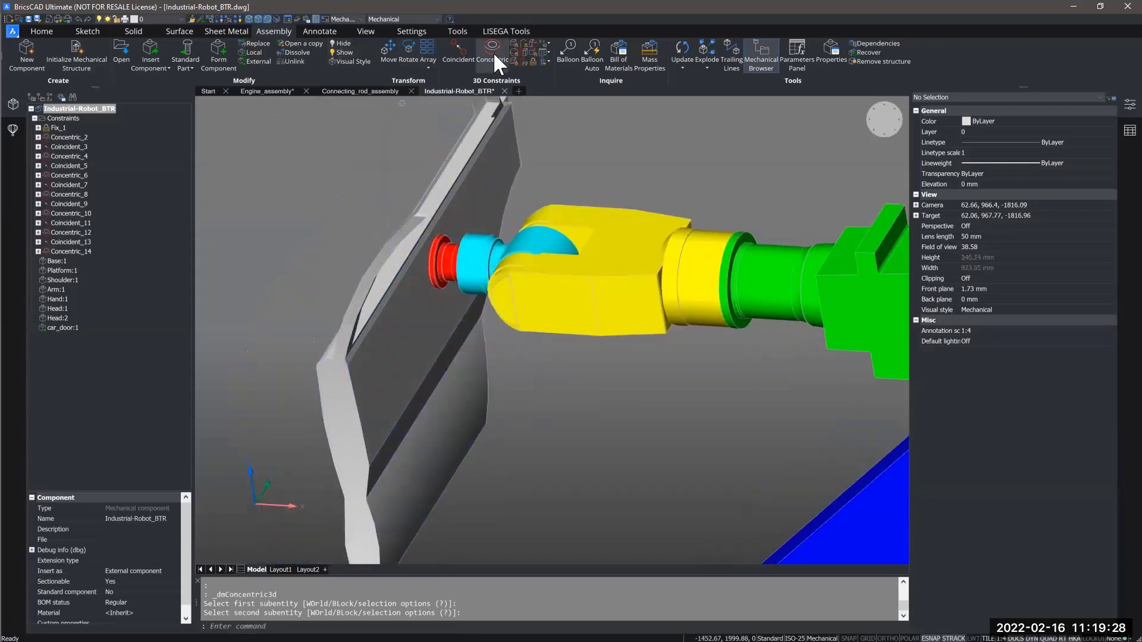
left_click(394, 311)
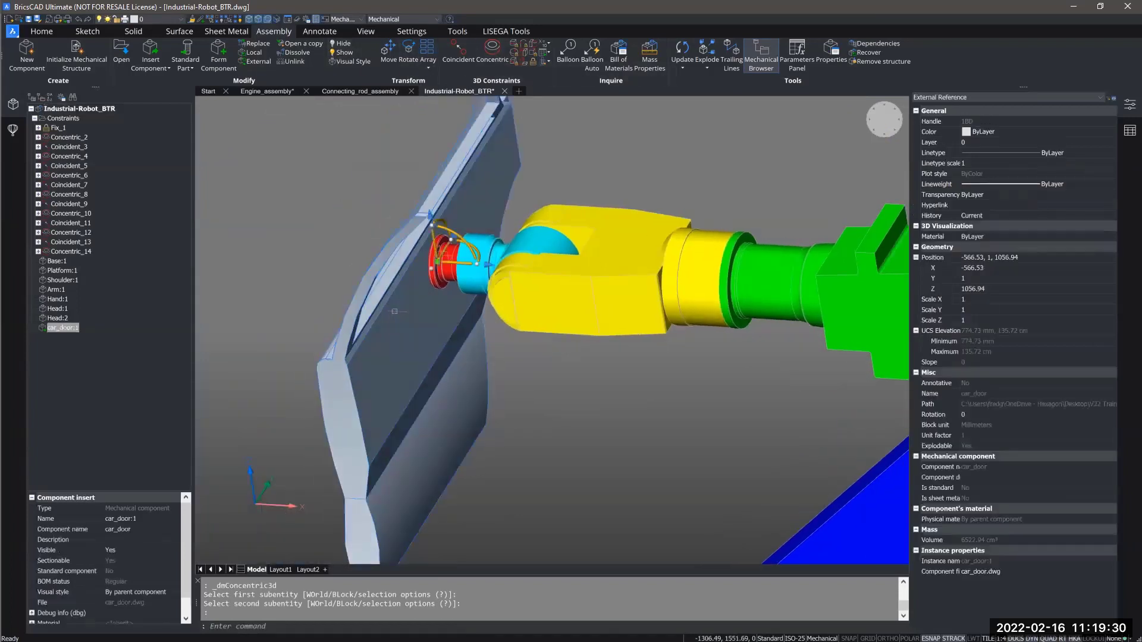
left_click(488, 265)
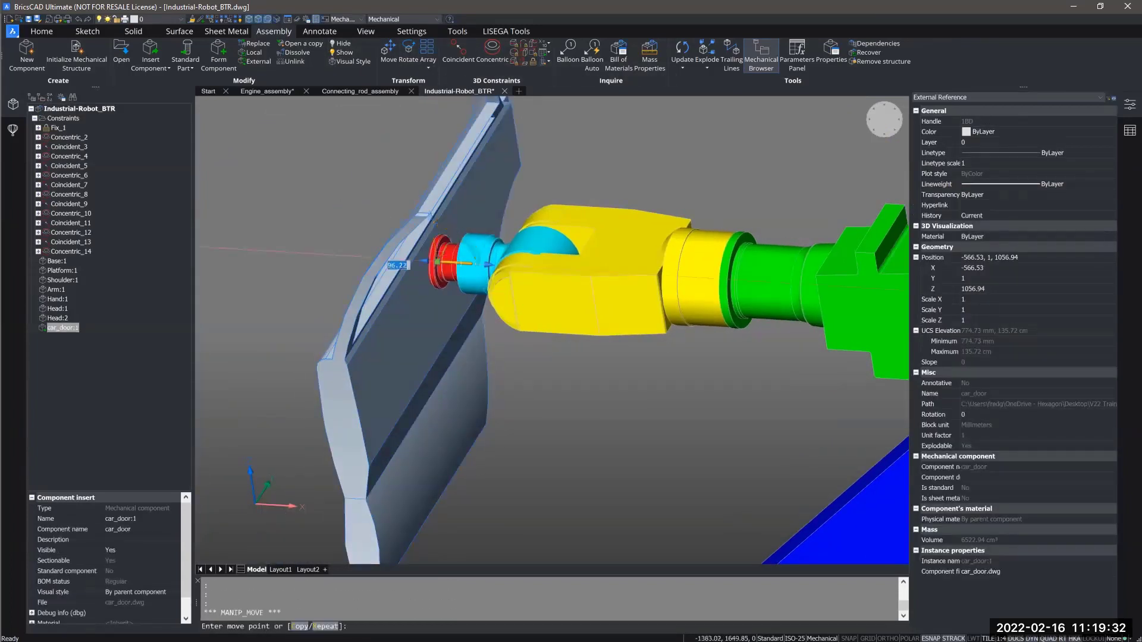
left_click(410, 261)
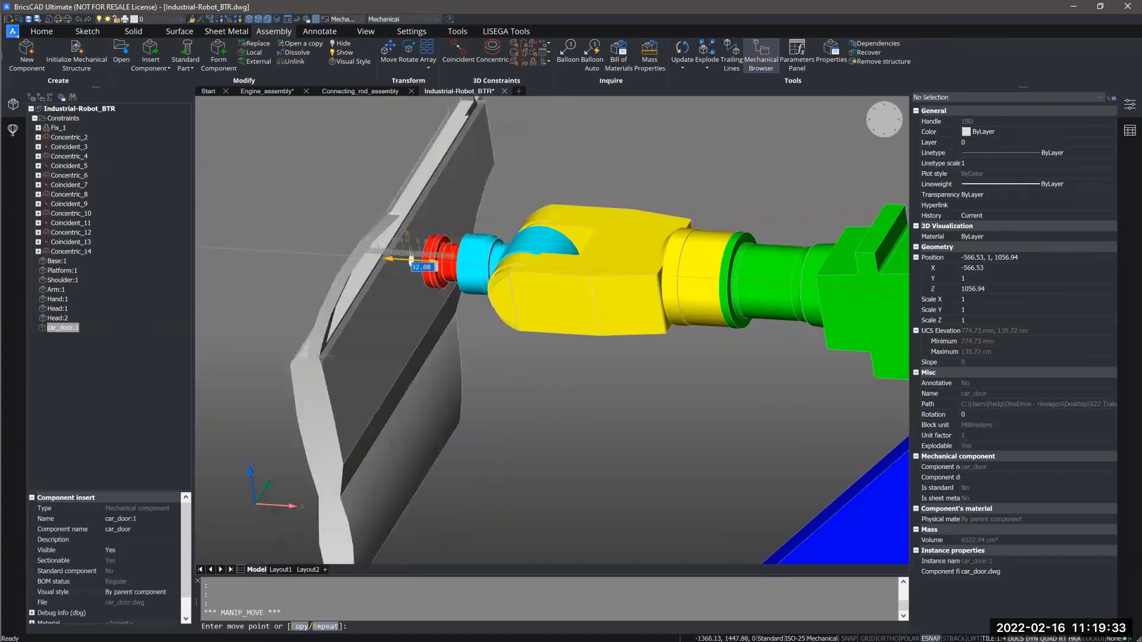
Make the car door's inner face around the hole coincident with the red Head's flat front face
left_click(453, 52)
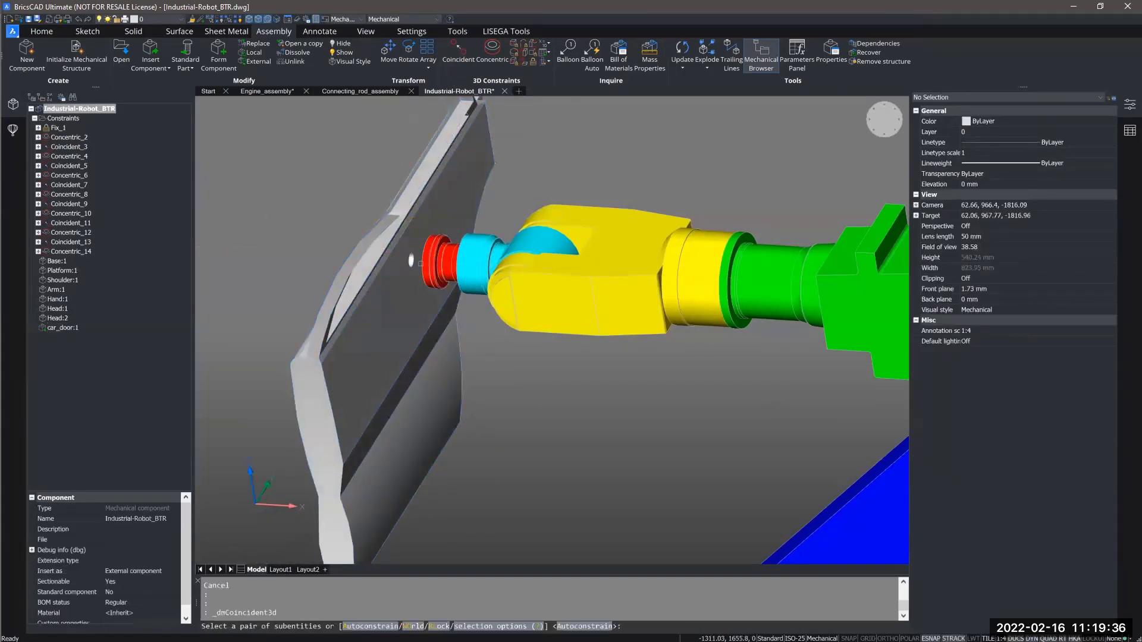
scroll(426, 251, "up", 8)
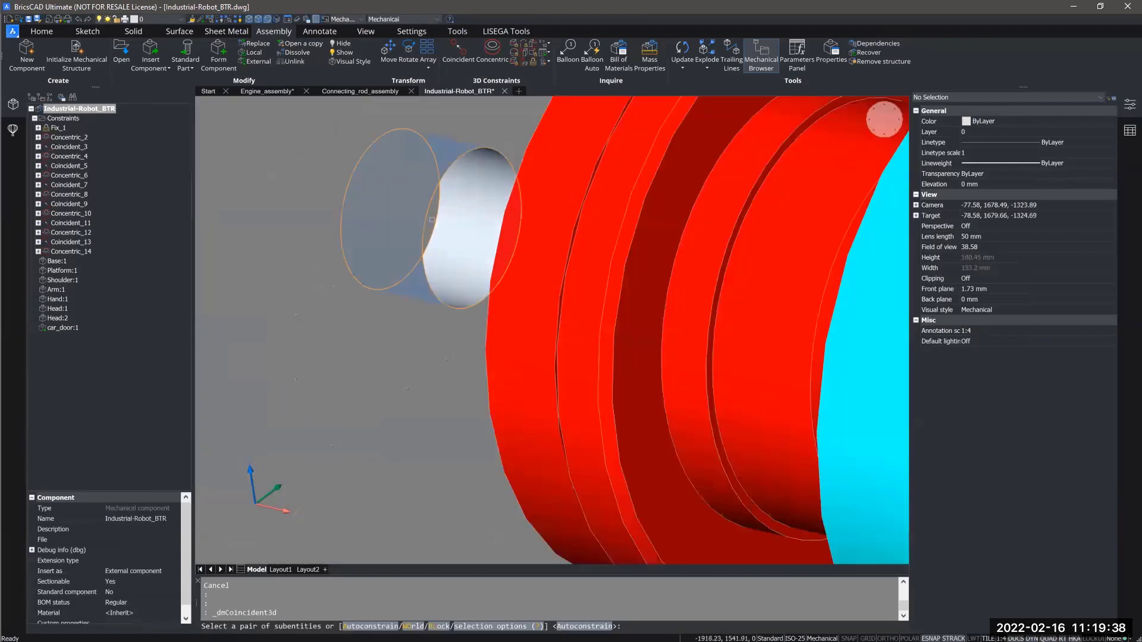
left_click(433, 218)
scroll(432, 218, "down", 7)
middle_click_drag(432, 218, 625, 223, "shift")
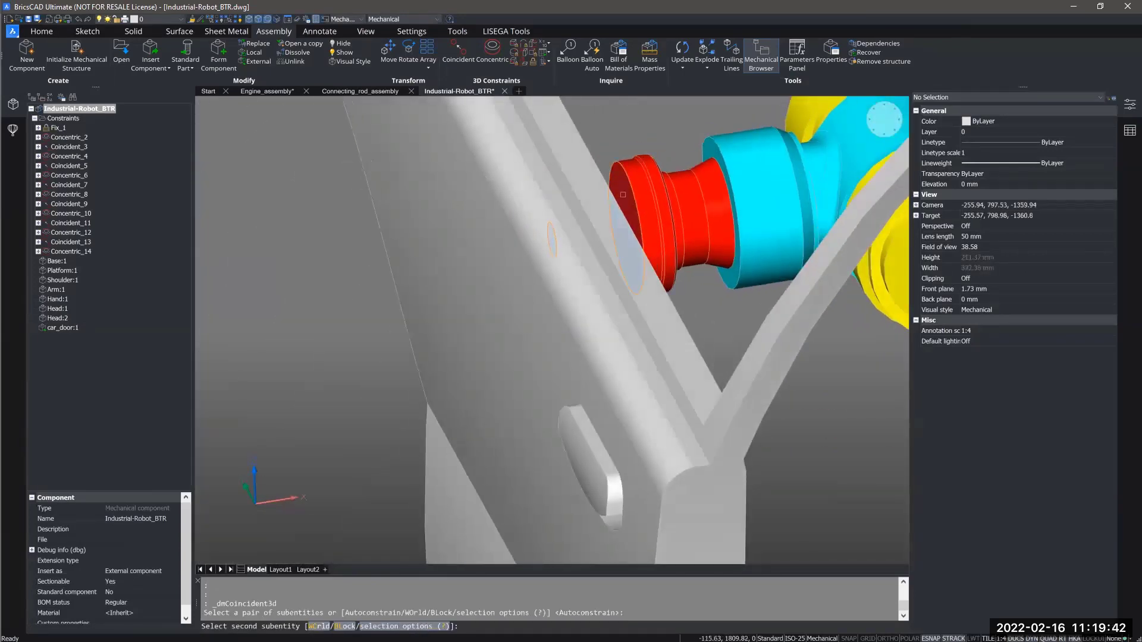
left_click(625, 225)
scroll(518, 285, "down", 10)
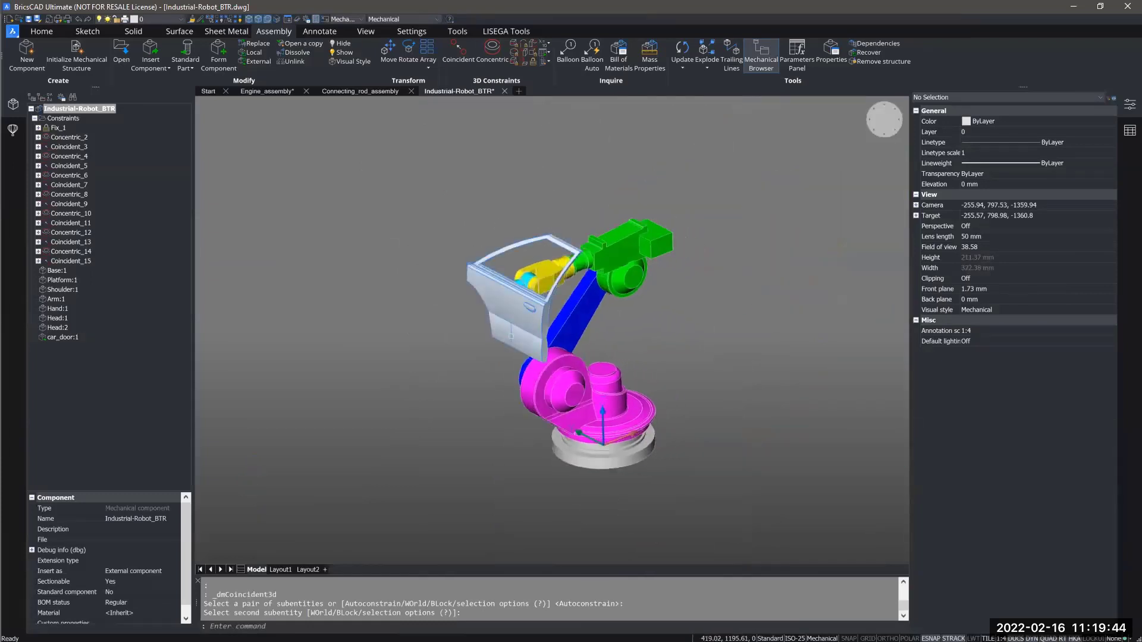
Try moving the car door vertically with the manipulator to test the robot's motion, then cancel the move
left_click(512, 344)
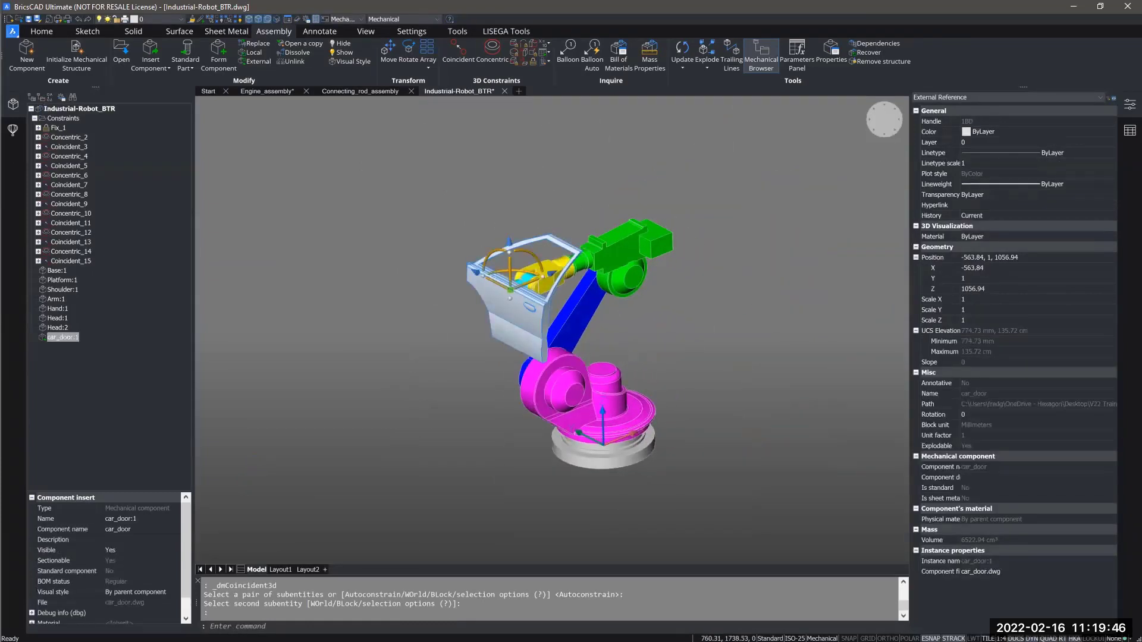
left_click(509, 261)
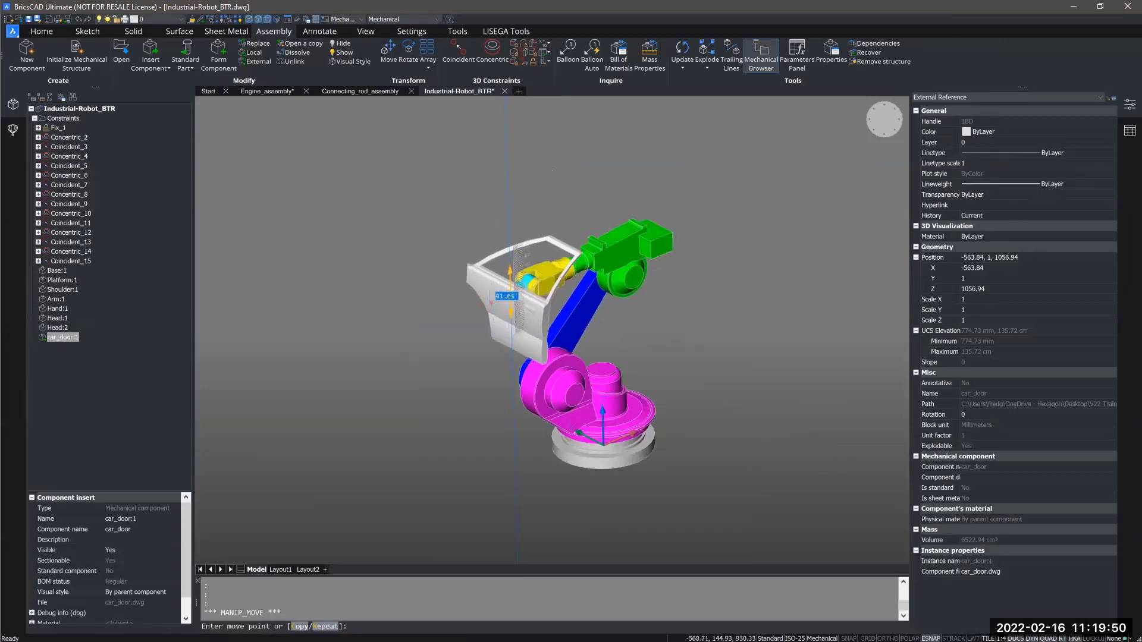
key("Escape")
key("Escape")
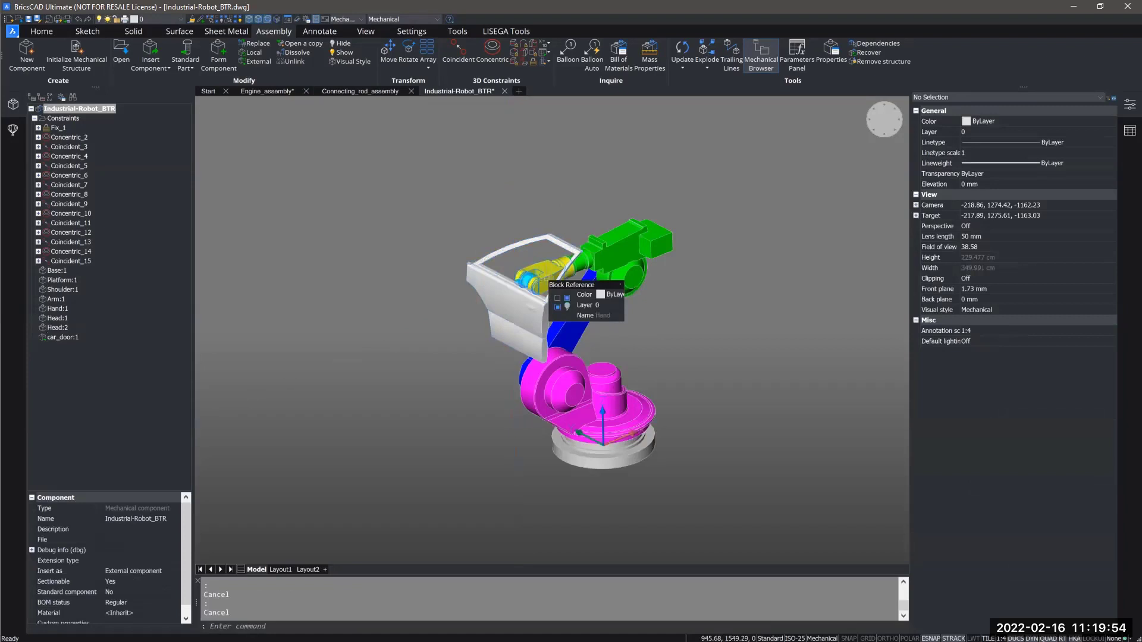
Switch the yellow Hand to an external component saved as Hand_New.dwg and open that component for editing
scroll(547, 277, "up", 4)
middle_click_drag(546, 274, 536, 247, "shift")
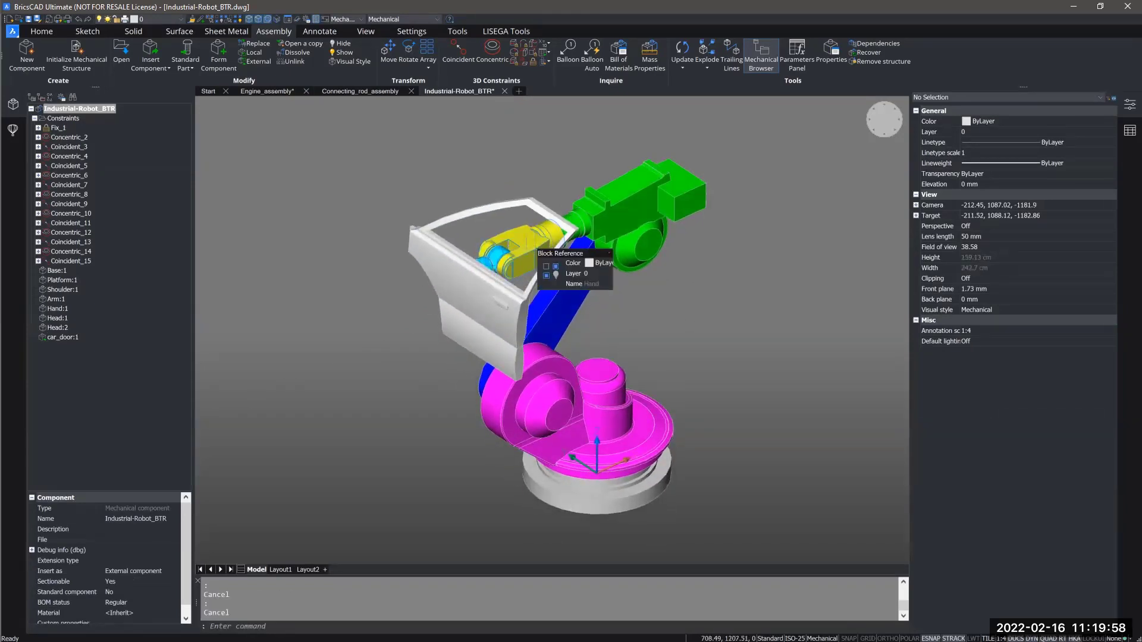
left_click(532, 249)
key("Escape")
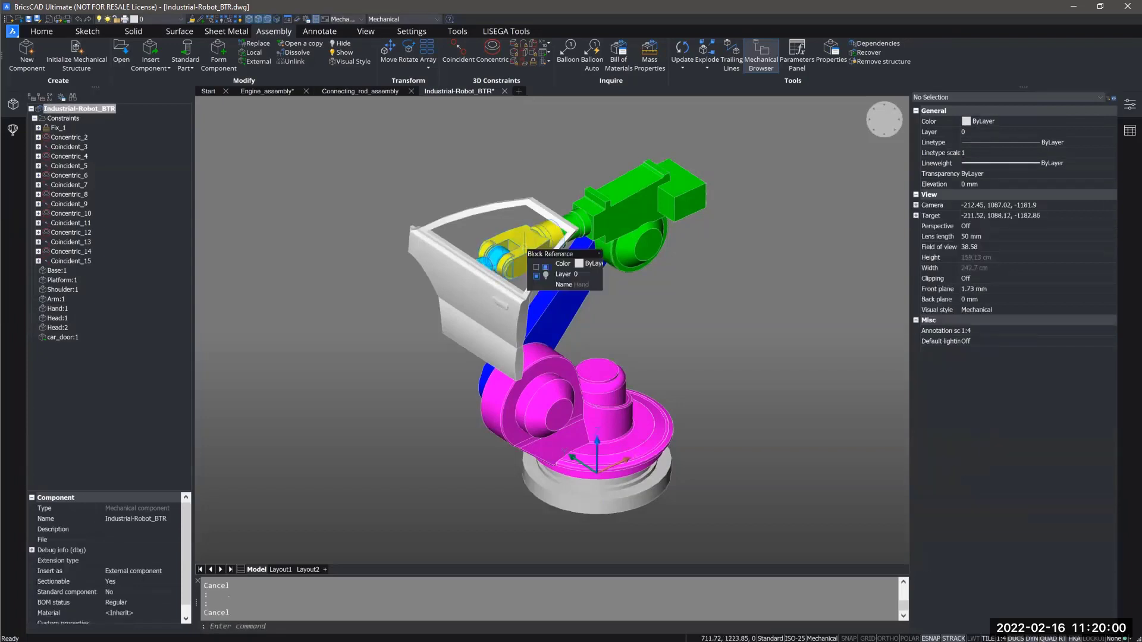
left_click(531, 247)
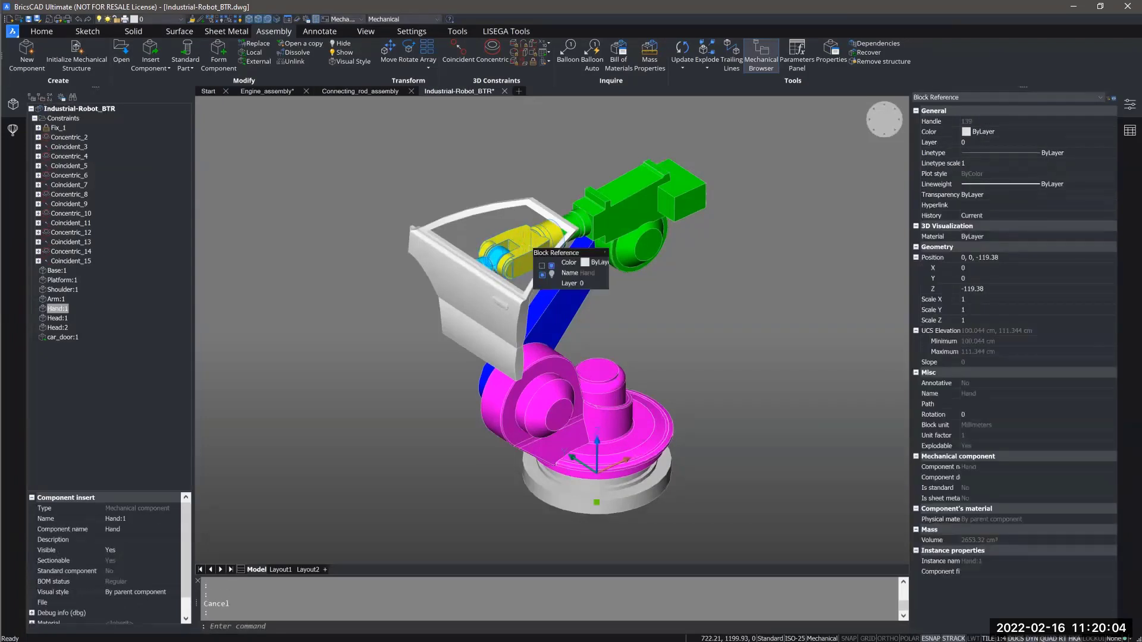
right_click(58, 316)
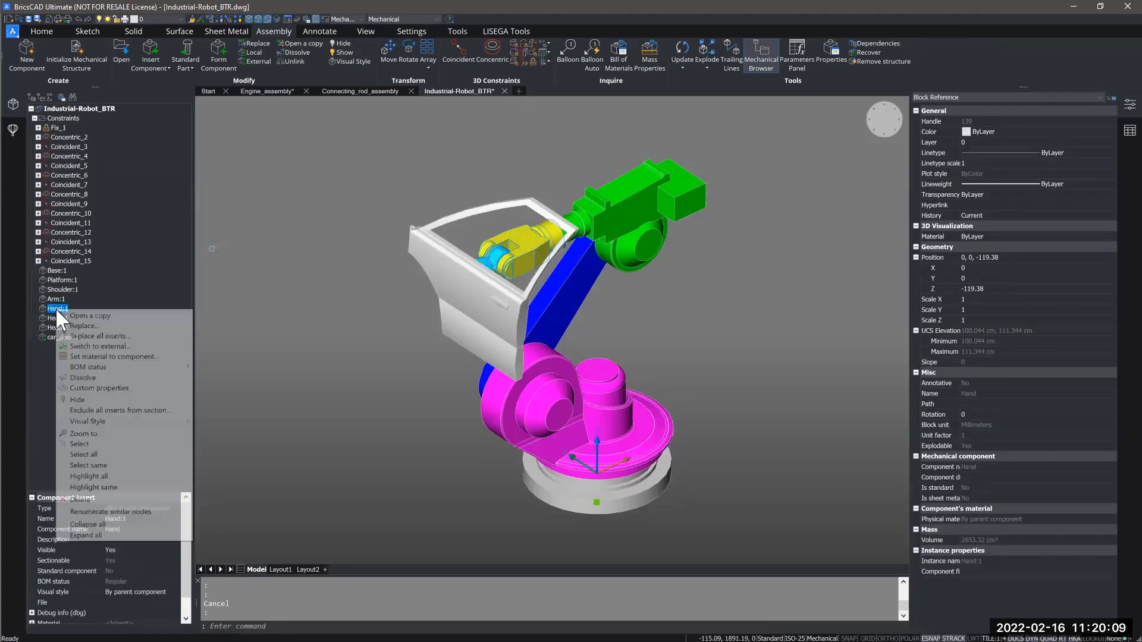
left_click(107, 349)
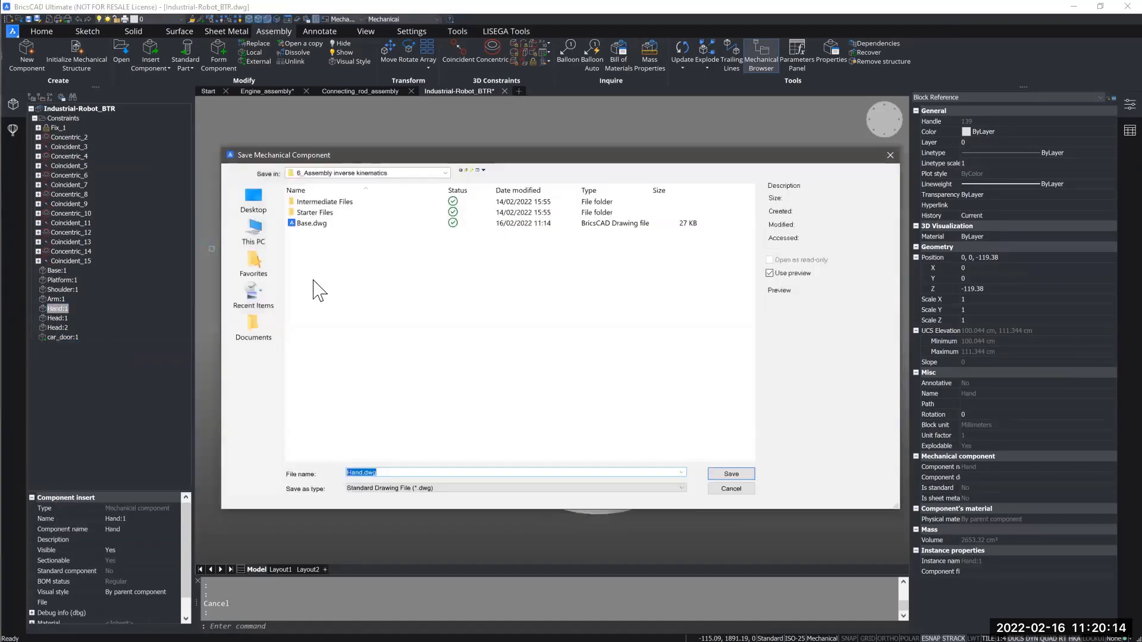
left_click(363, 473)
type("_New")
left_click(730, 474)
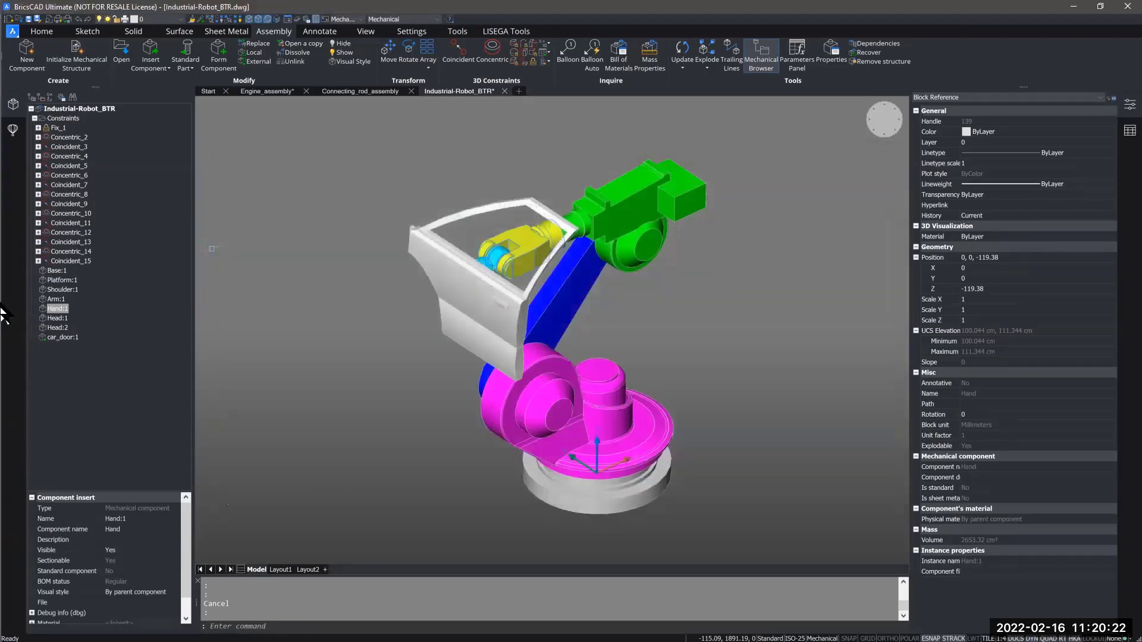
right_click(56, 308)
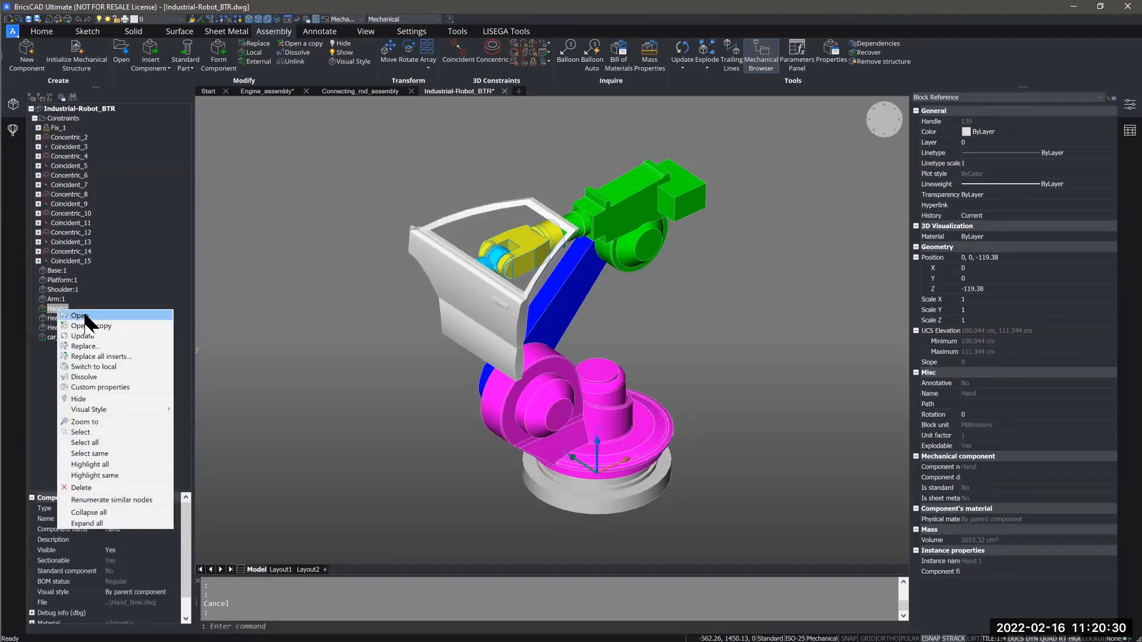
left_click(85, 315)
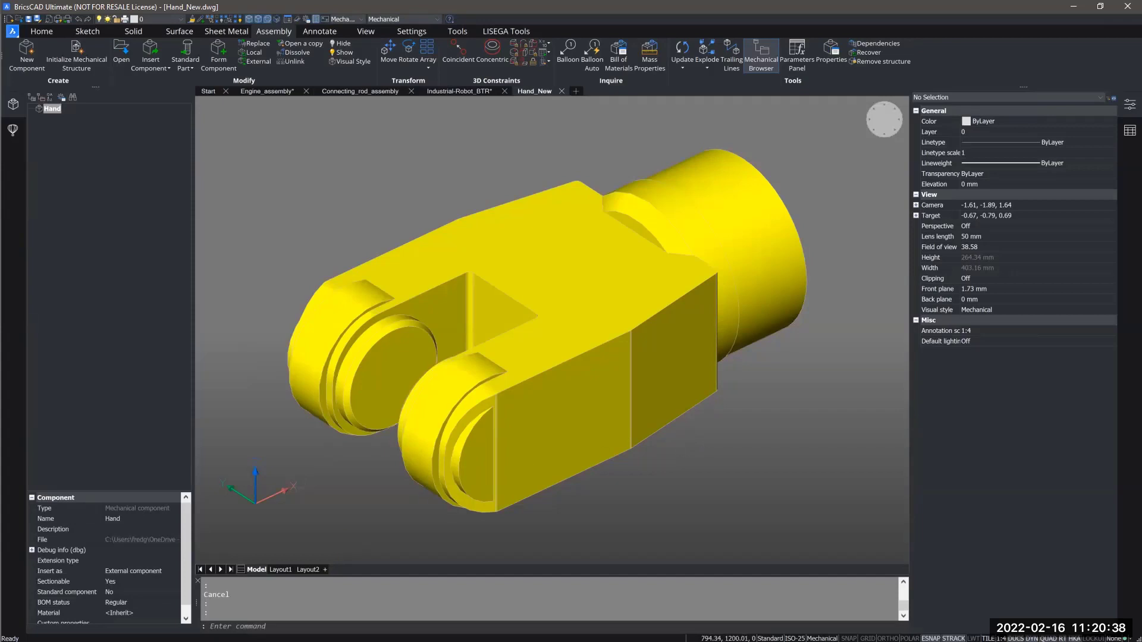
Push/pull the flat end face of the Hand's cylindrical shaft outward by about 400 mm to lengthen it
middle_click_drag(694, 448, 710, 440, "shift")
scroll(710, 439, "down", 5)
middle_click_drag(596, 411, 436, 357)
middle_click_drag(436, 357, 461, 351, "shift")
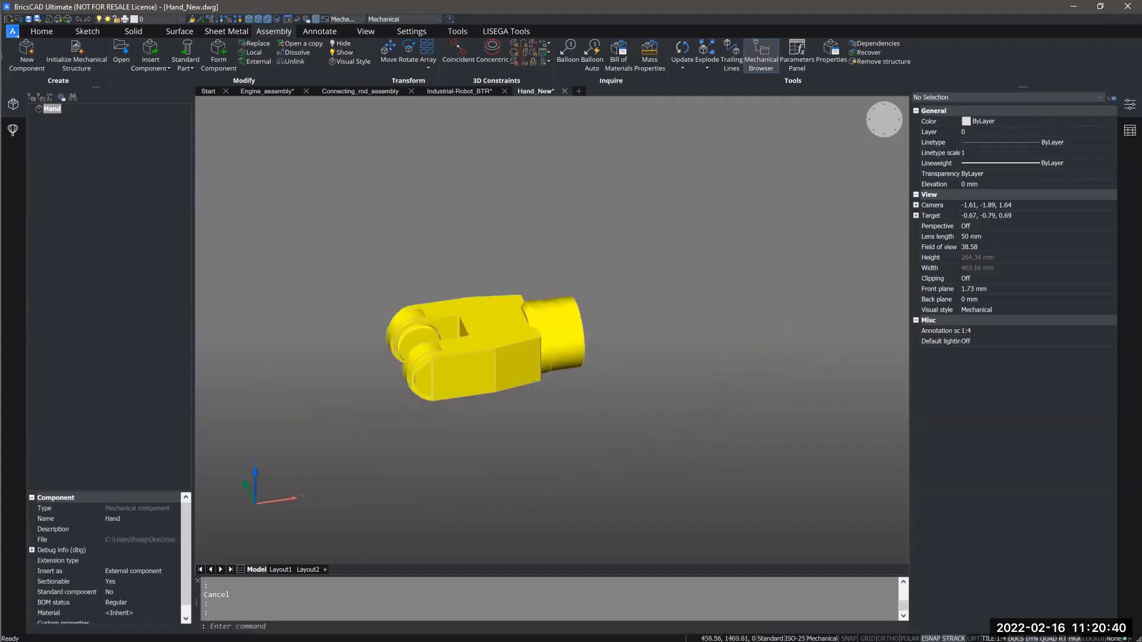
middle_click_drag(660, 364, 577, 361, "shift")
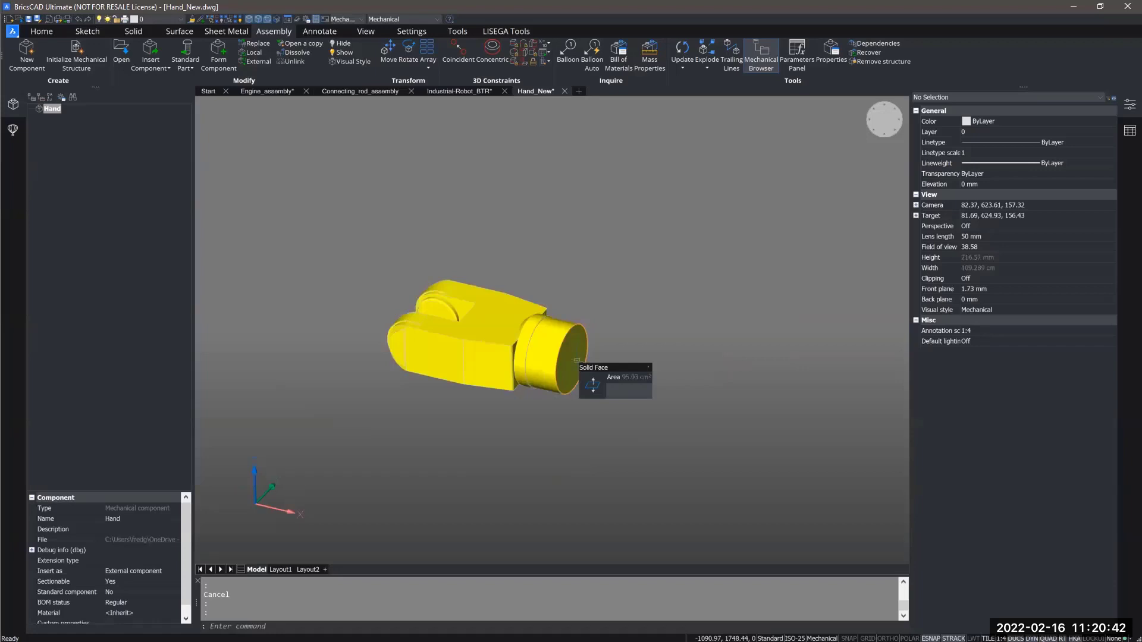
mouse_move(587, 387)
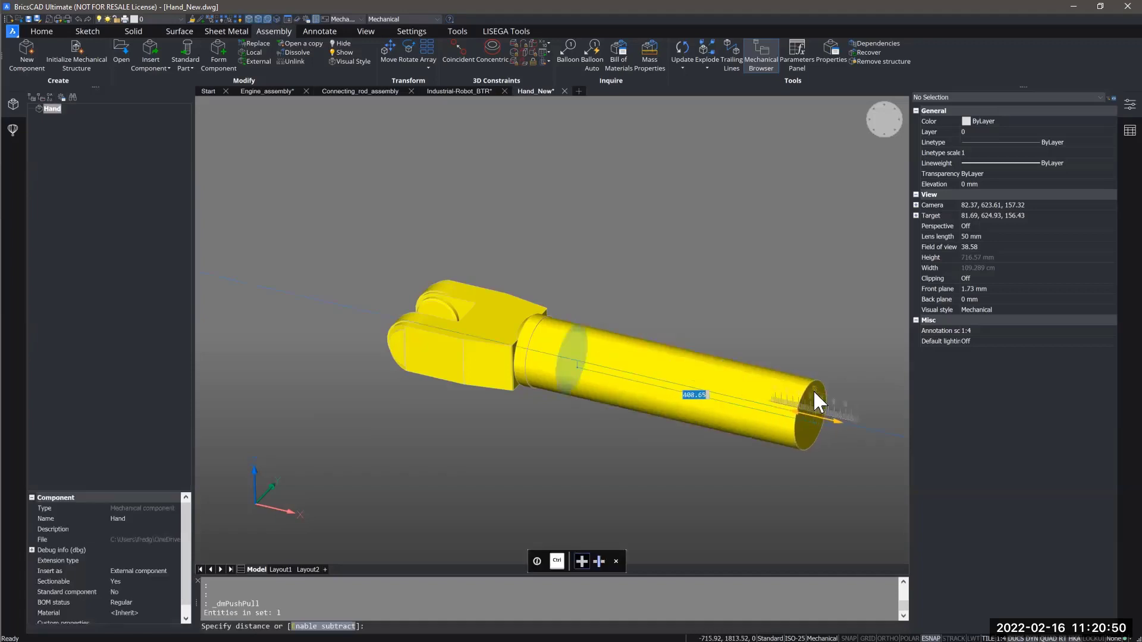
left_click(812, 390)
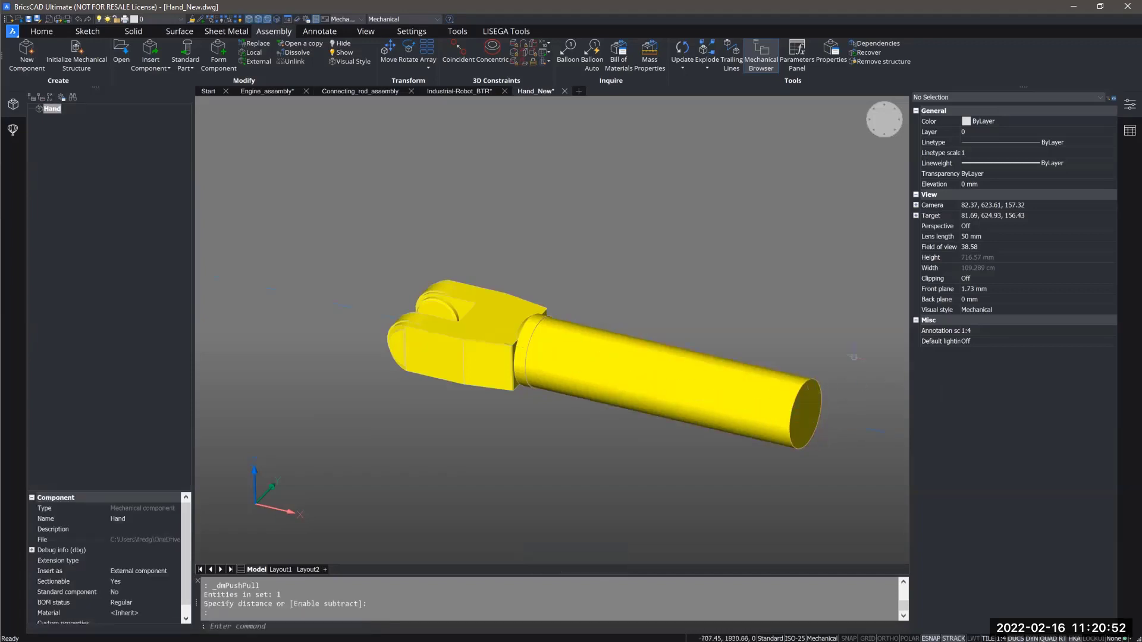
Save Hand_New.dwg and update the Hand:1 component in the Industrial-Robot_BTR assembly
middle_click_drag(817, 339, 588, 280)
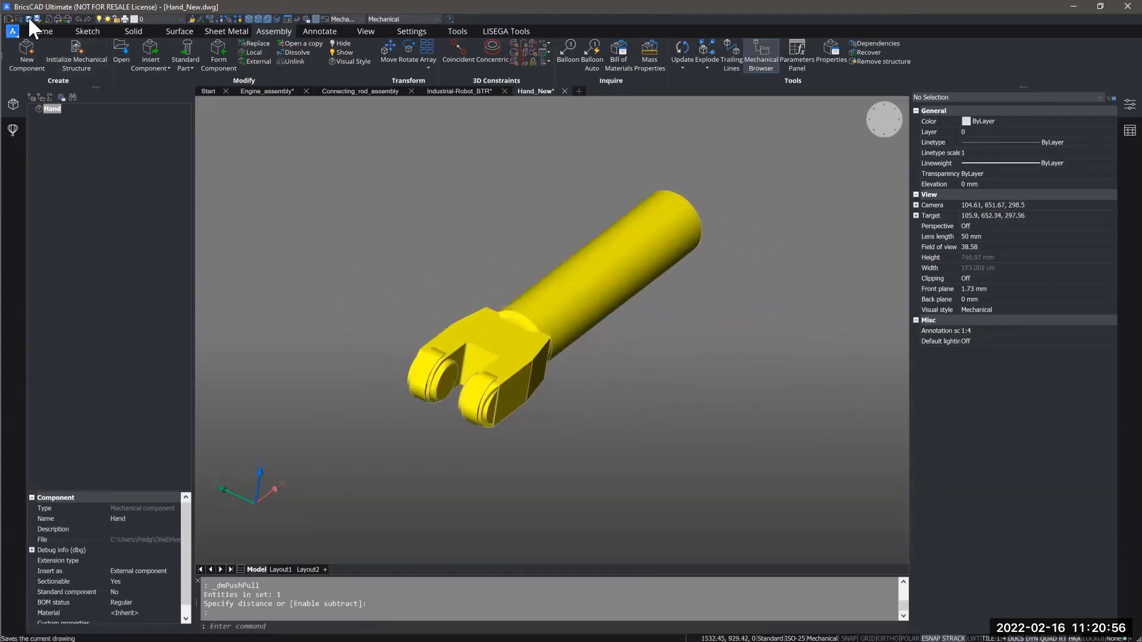
left_click(28, 18)
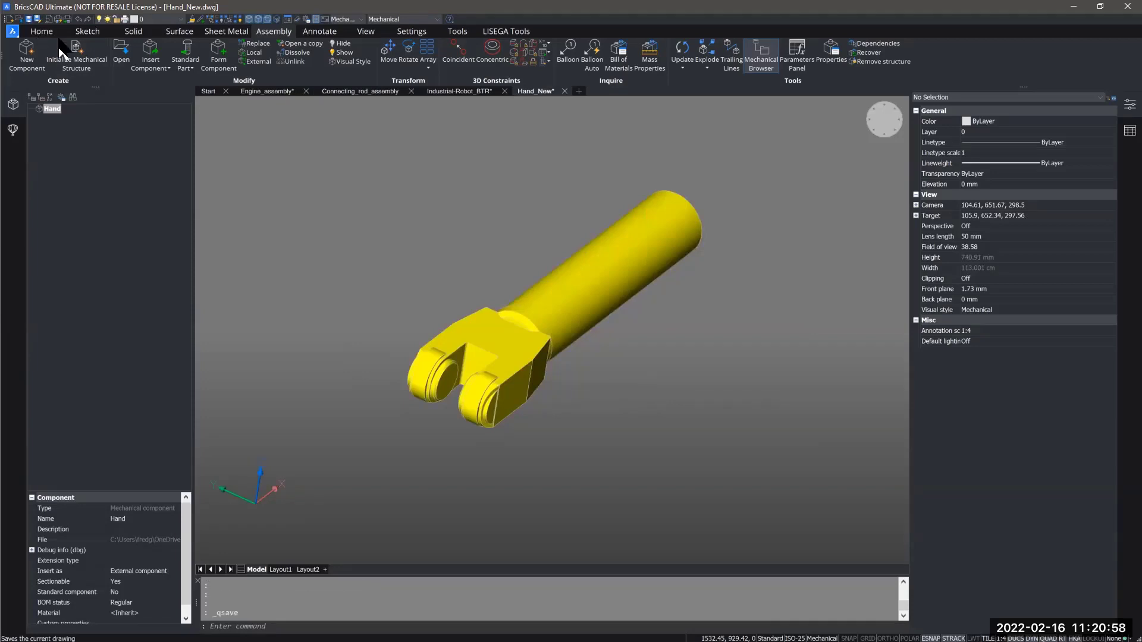
left_click(468, 90)
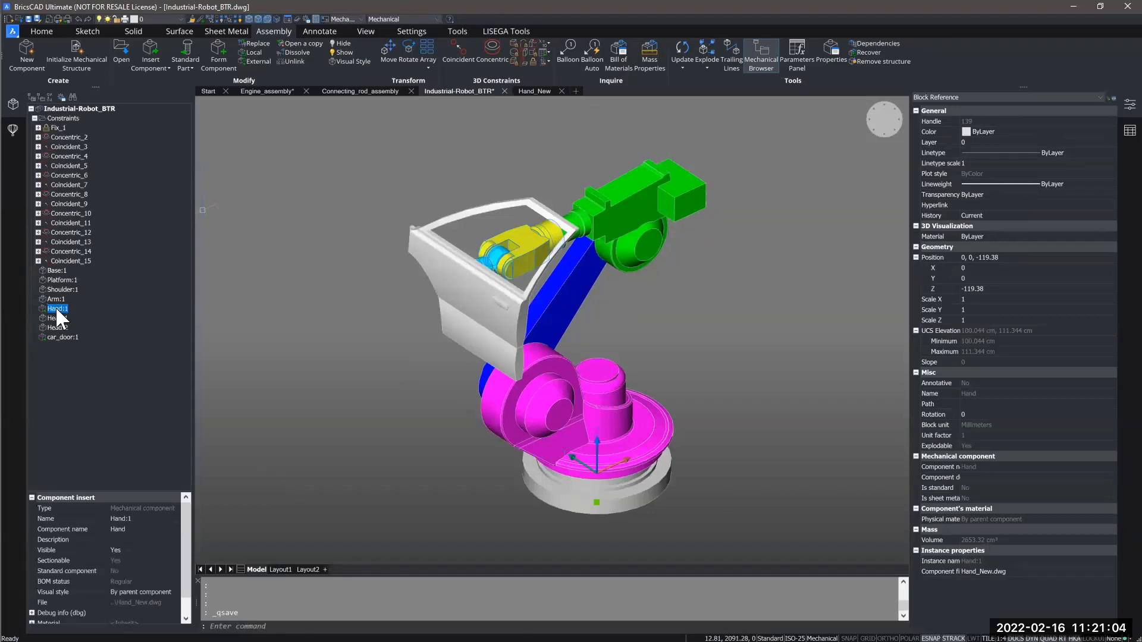
right_click(59, 318)
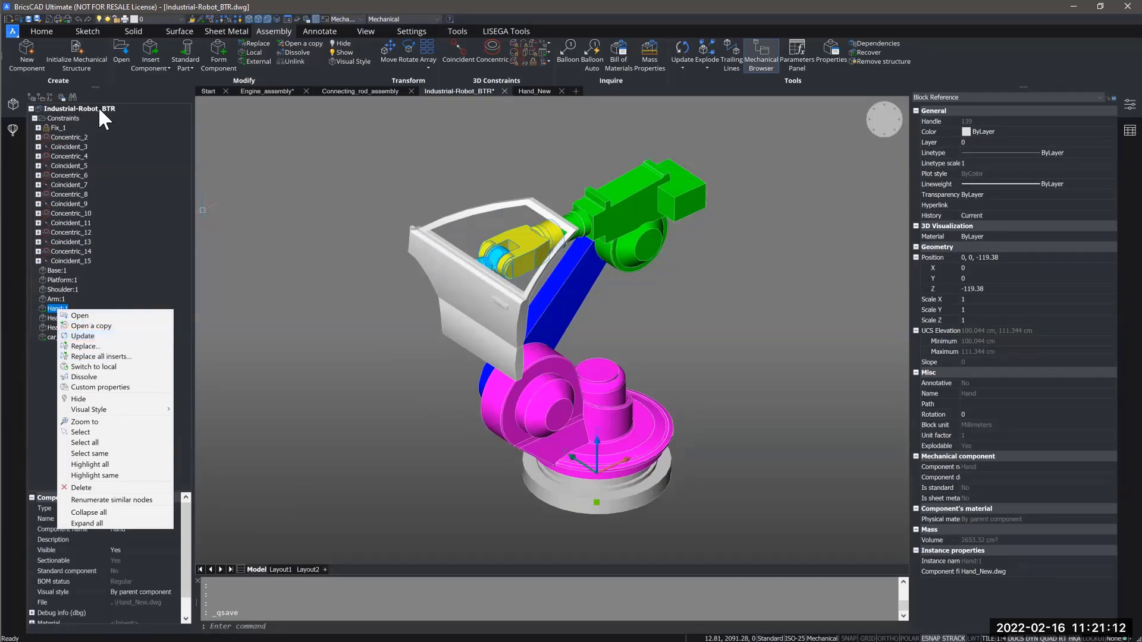
left_click(82, 336)
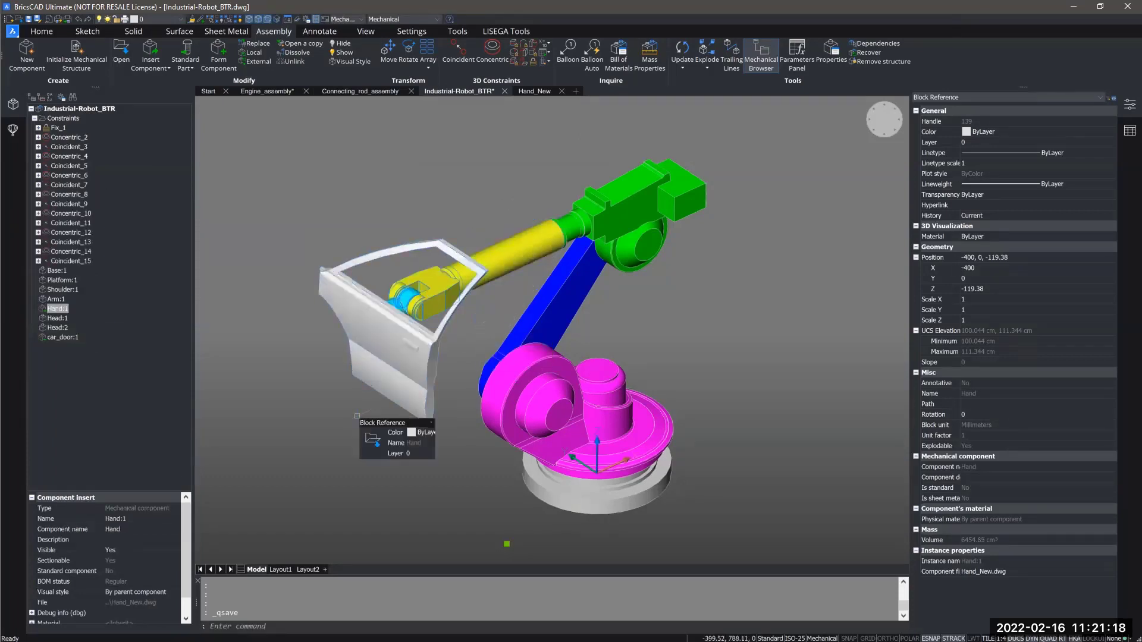
key("Escape")
Try moving the car door horizontally along its length with the manipulator to test the robot's motion, and cancel the move
middle_click_drag(464, 279, 612, 250, "shift")
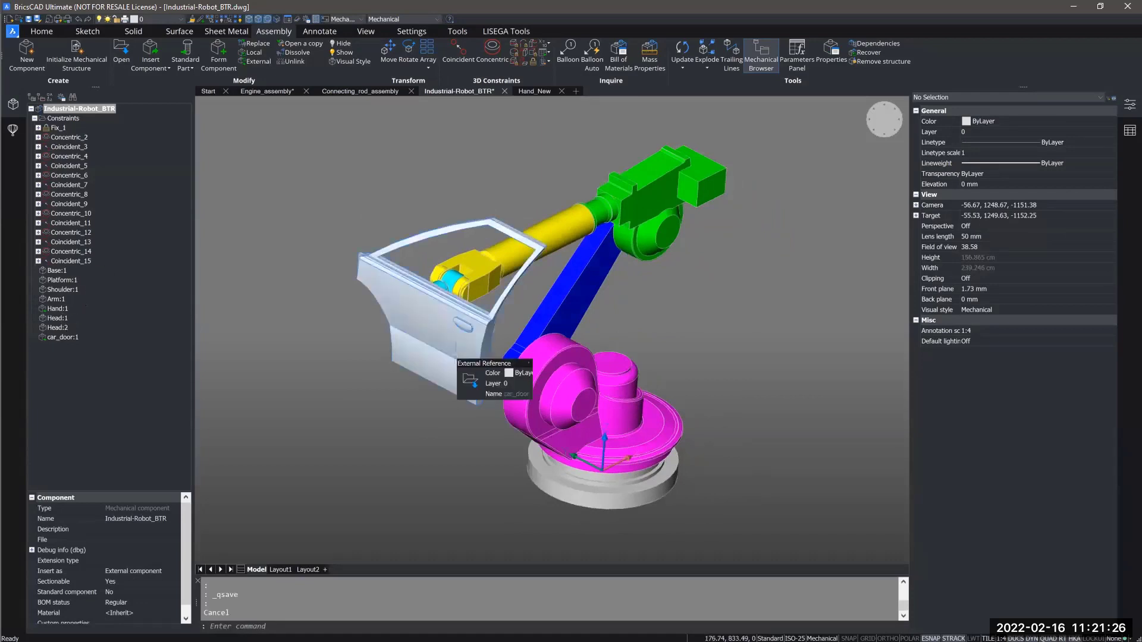
left_click(452, 356)
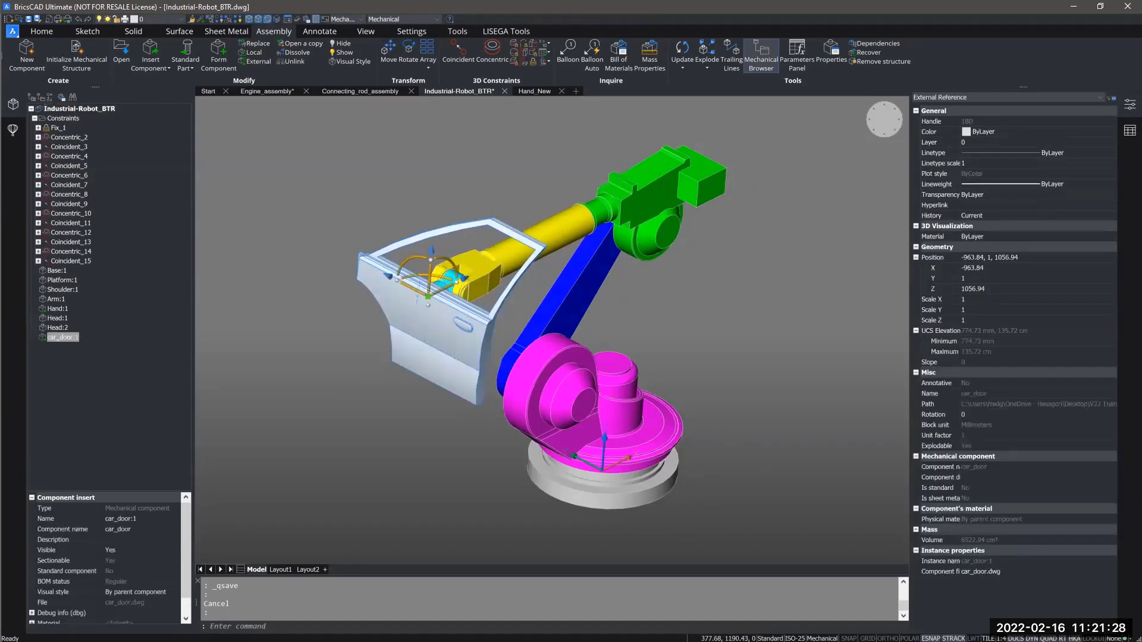
left_click(414, 290)
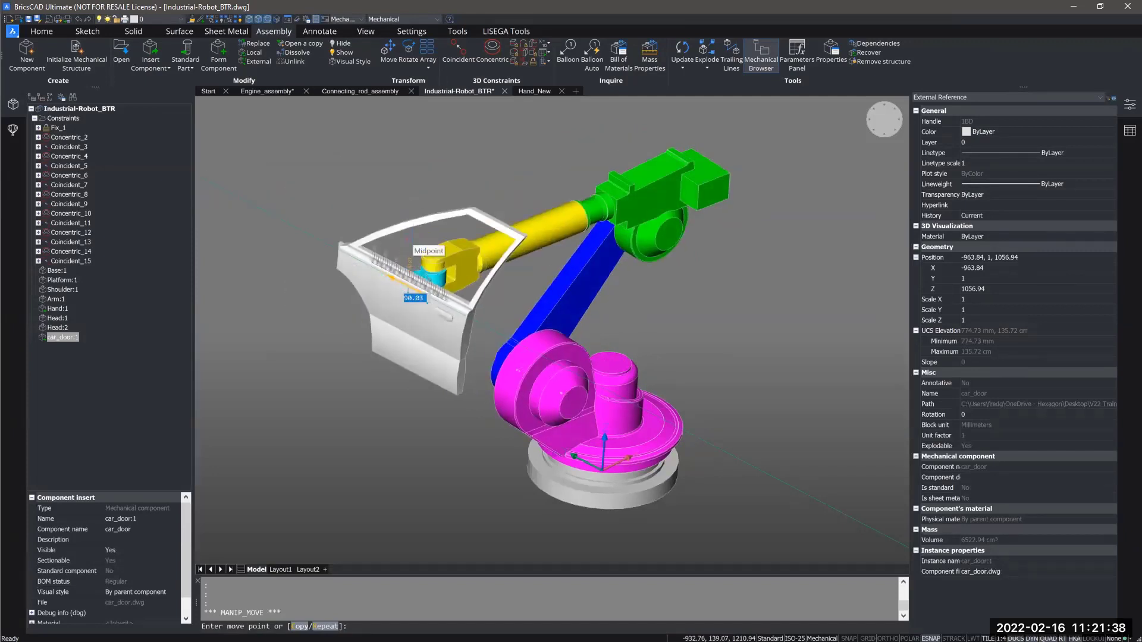
key("Escape")
key("Escape")
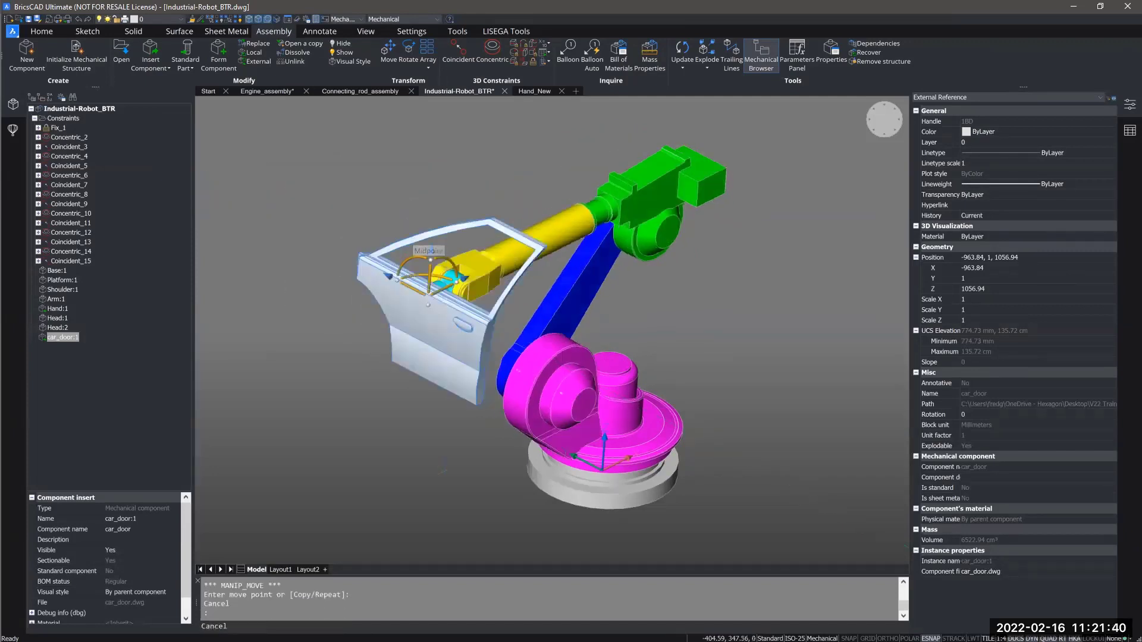